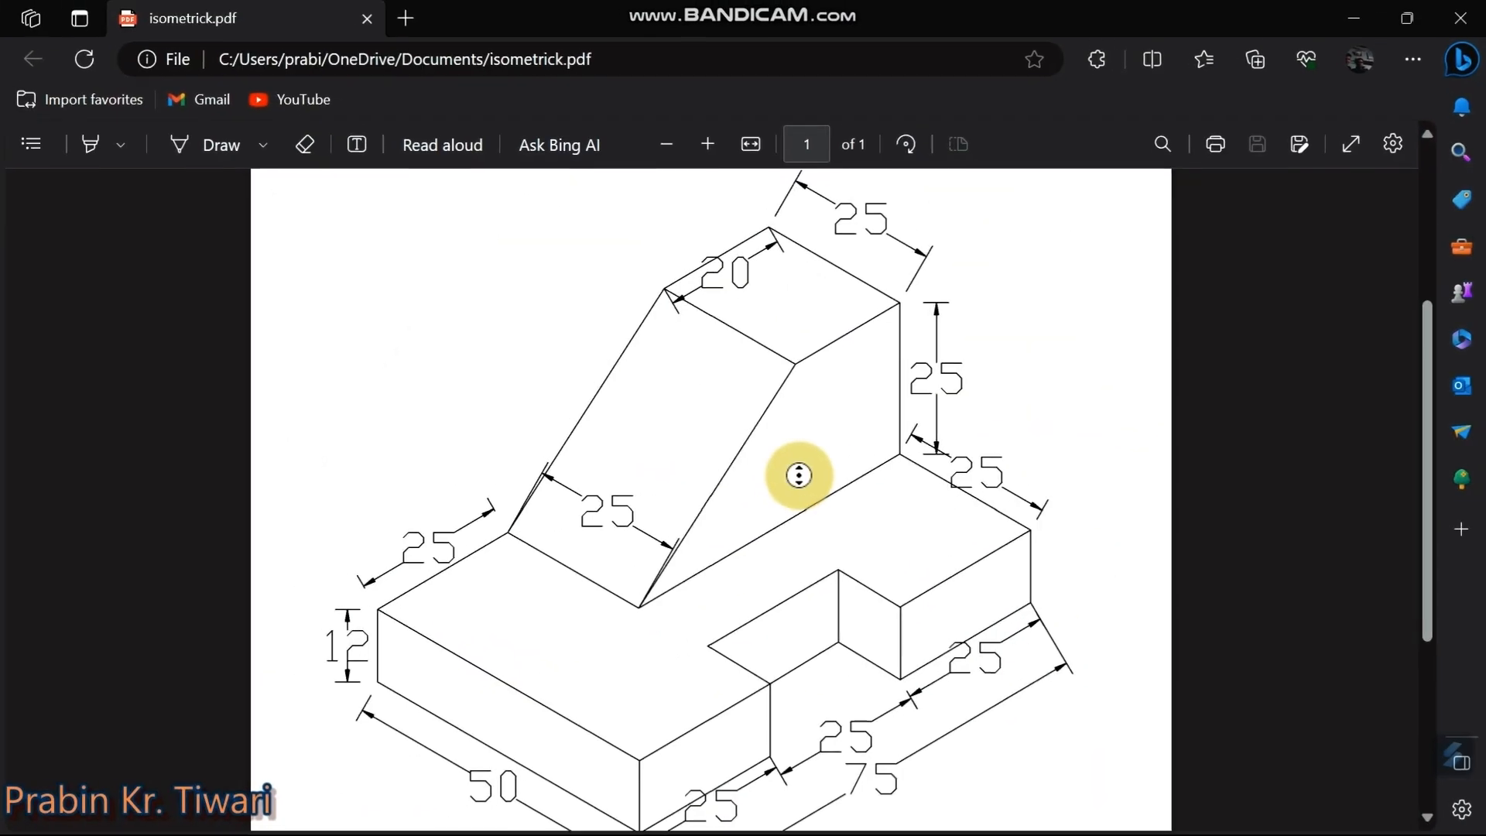
Examine the isometric drawing in isometrick.pdf, reading the dimensions of the stepped base, its notch and the sloped block
{"action": "middle_click", "coordinate": [794, 449]}
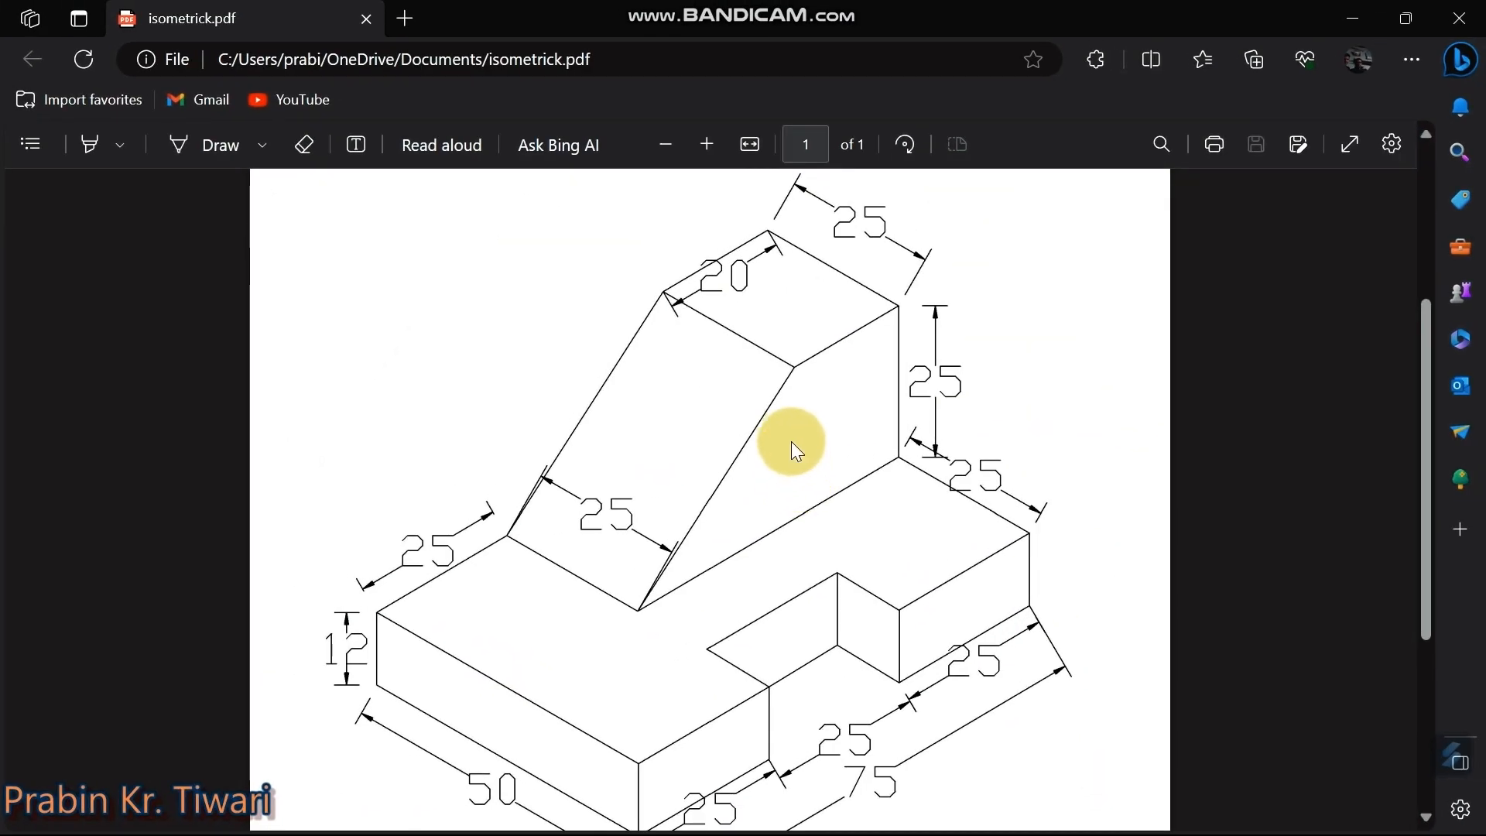
{"action": "scroll", "coordinate": [594, 533], "scroll_direction": "down", "scroll_amount": 2}
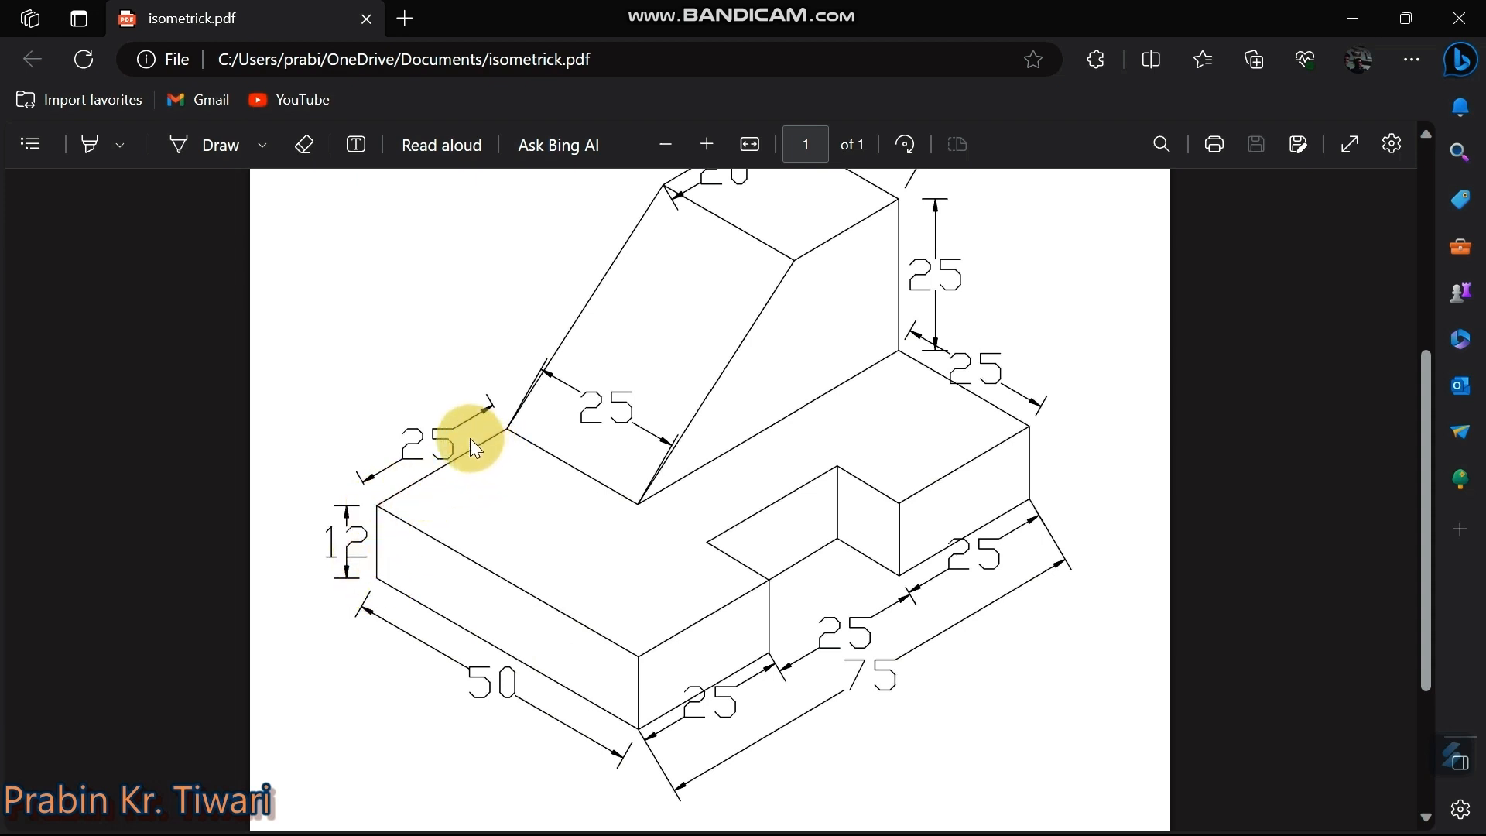
{"action": "middle_click", "coordinate": [652, 641]}
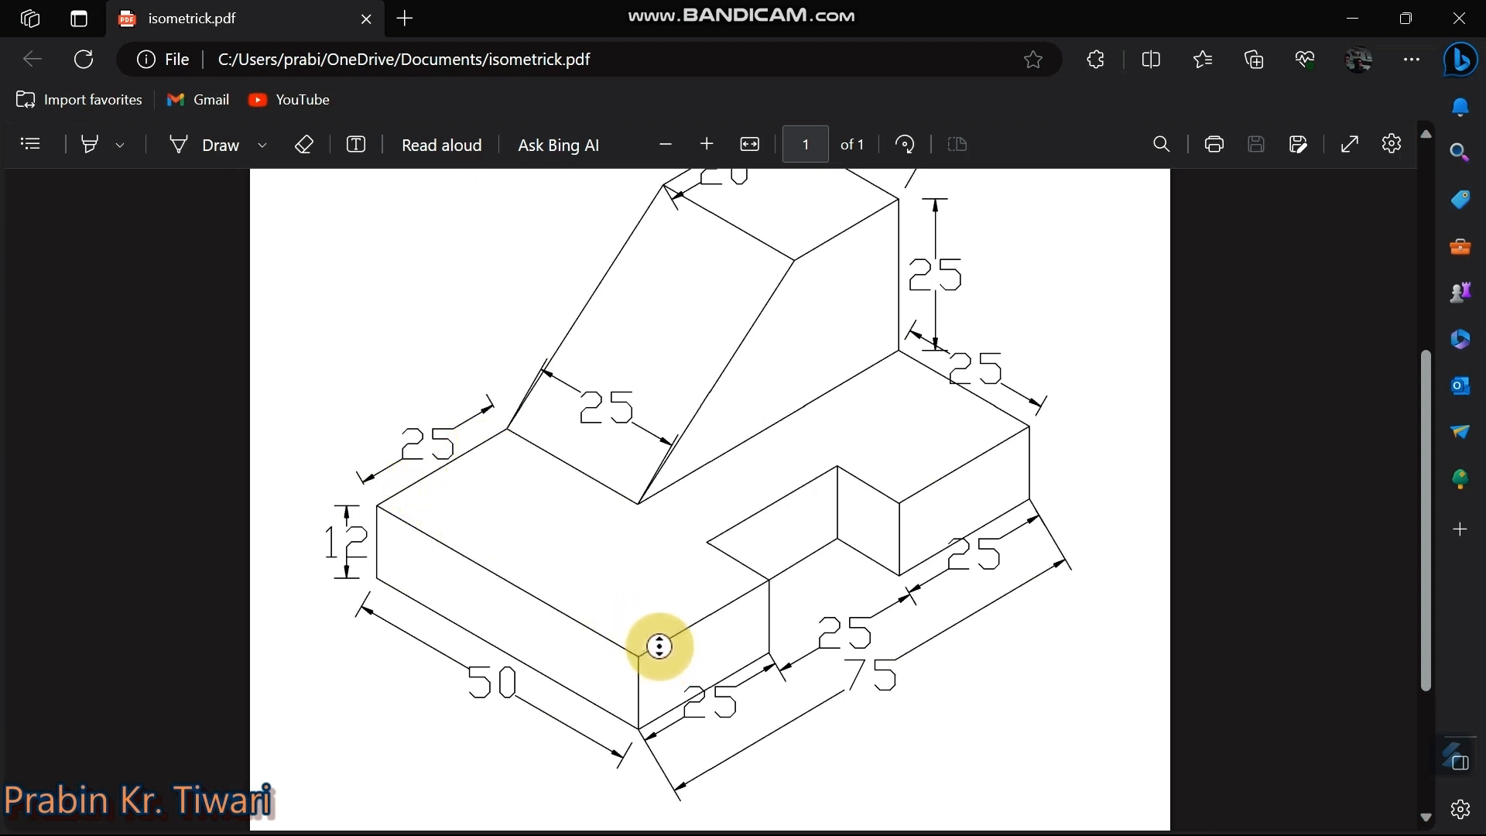
{"action": "middle_click", "coordinate": [730, 674]}
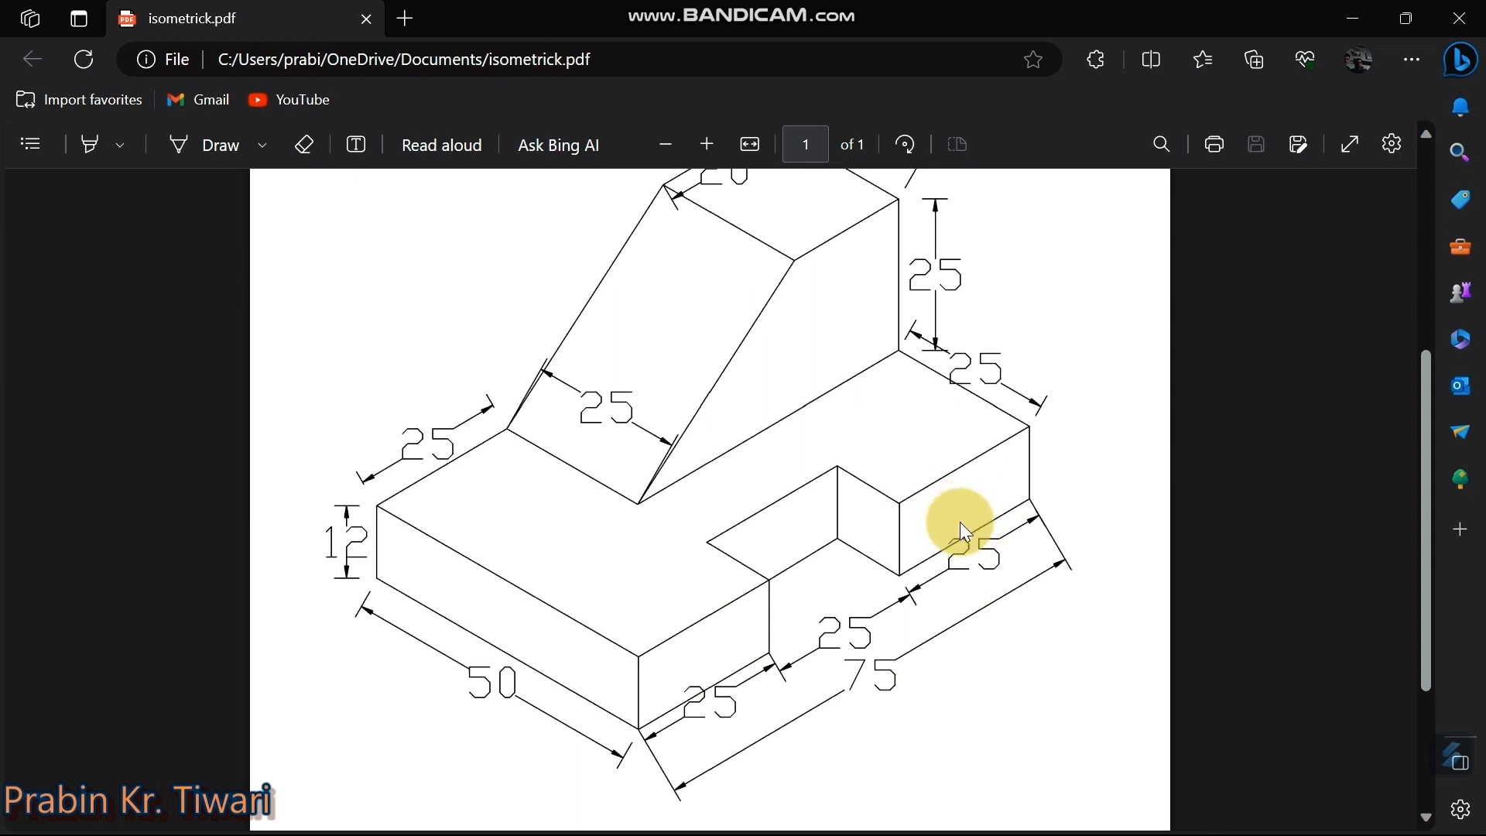
{"action": "middle_click", "coordinate": [921, 579]}
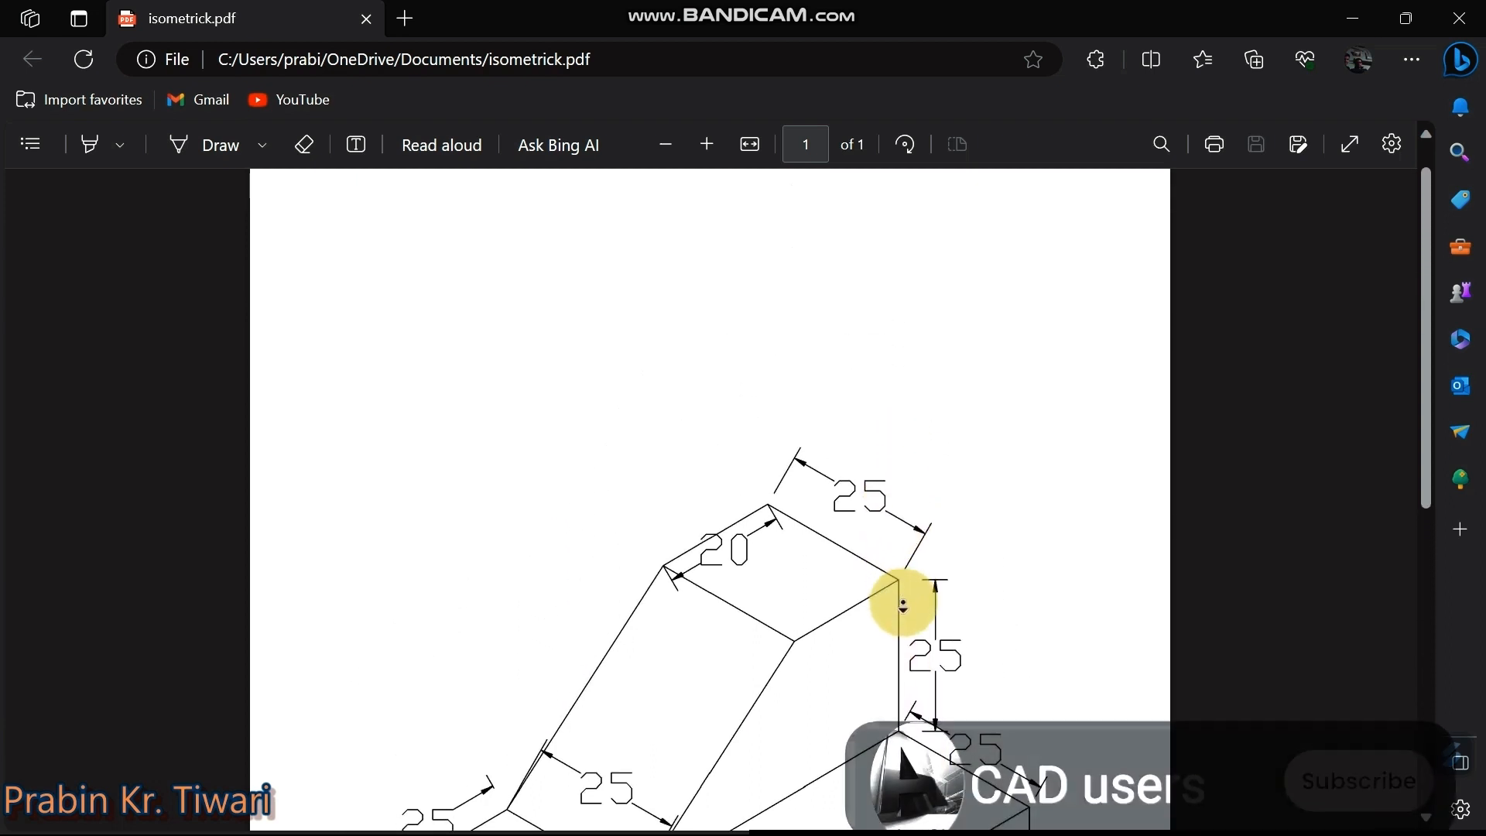
{"action": "middle_click", "coordinate": [903, 606]}
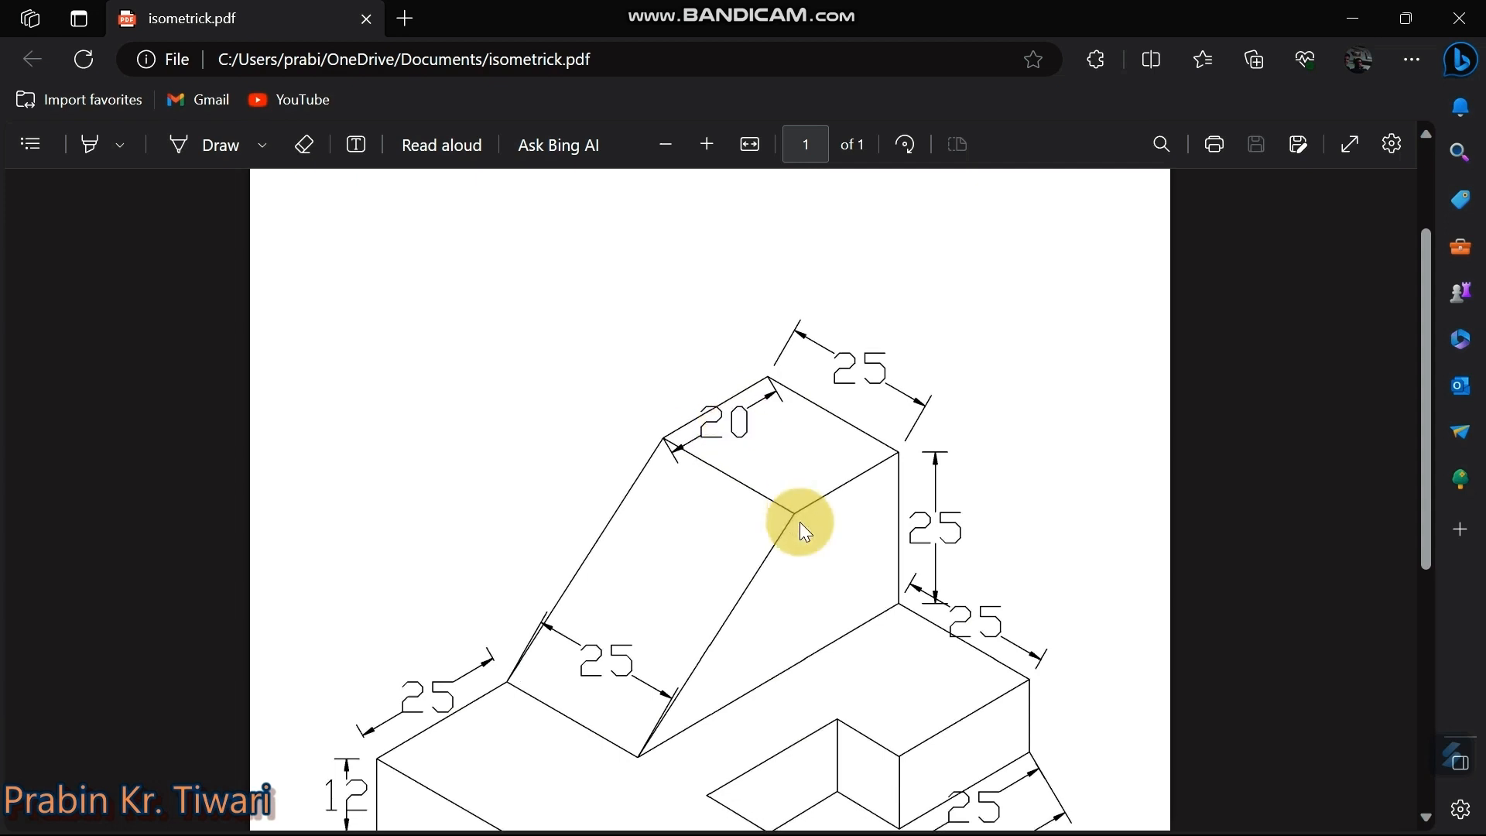
{"action": "scroll", "coordinate": [800, 521], "scroll_direction": "down", "scroll_amount": 2}
{"action": "scroll", "coordinate": [800, 523], "scroll_direction": "down", "scroll_amount": 2}
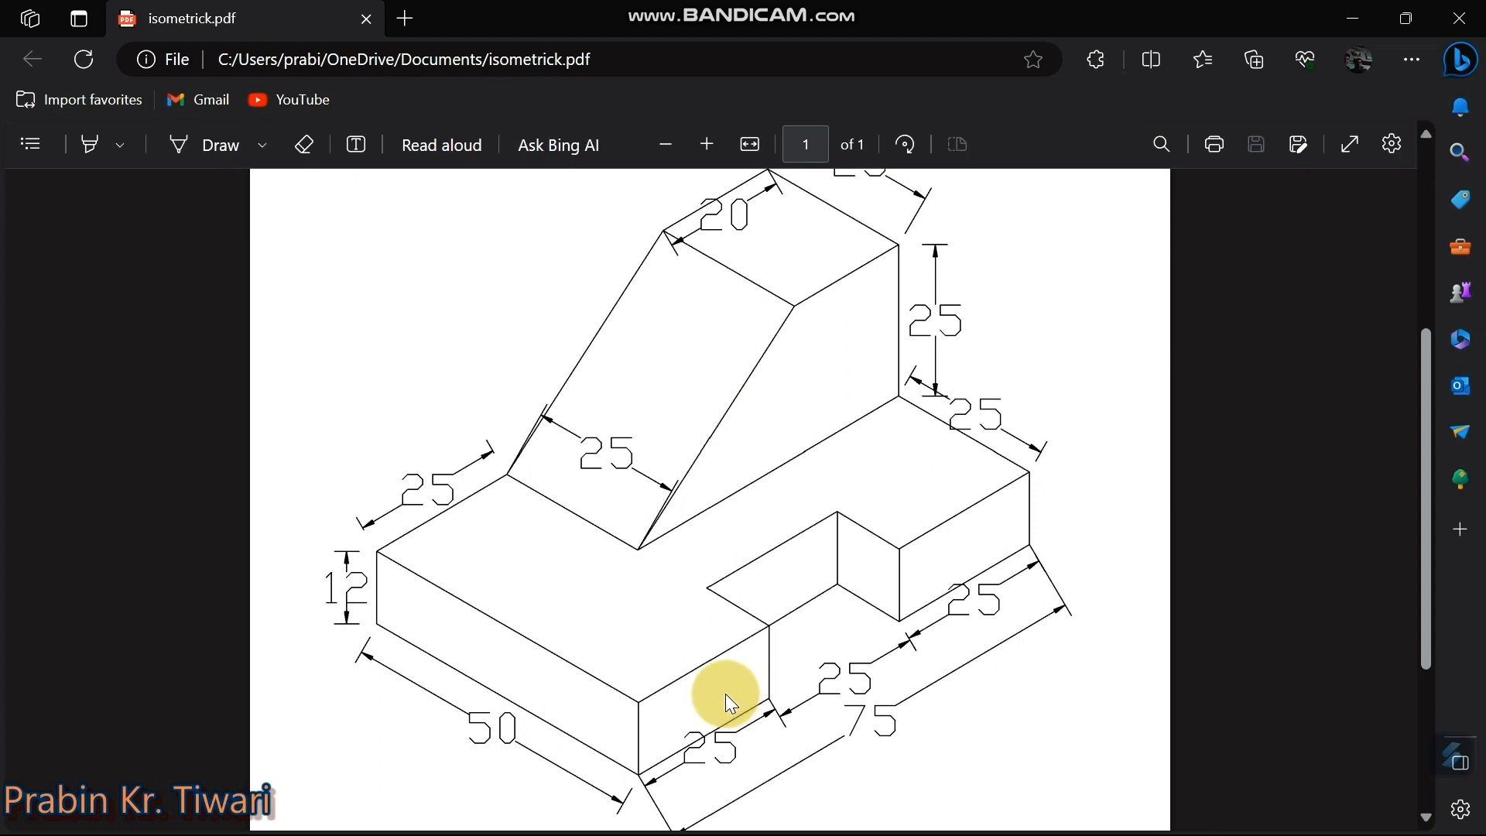
{"action": "scroll", "coordinate": [718, 692], "scroll_direction": "down", "scroll_amount": 2}
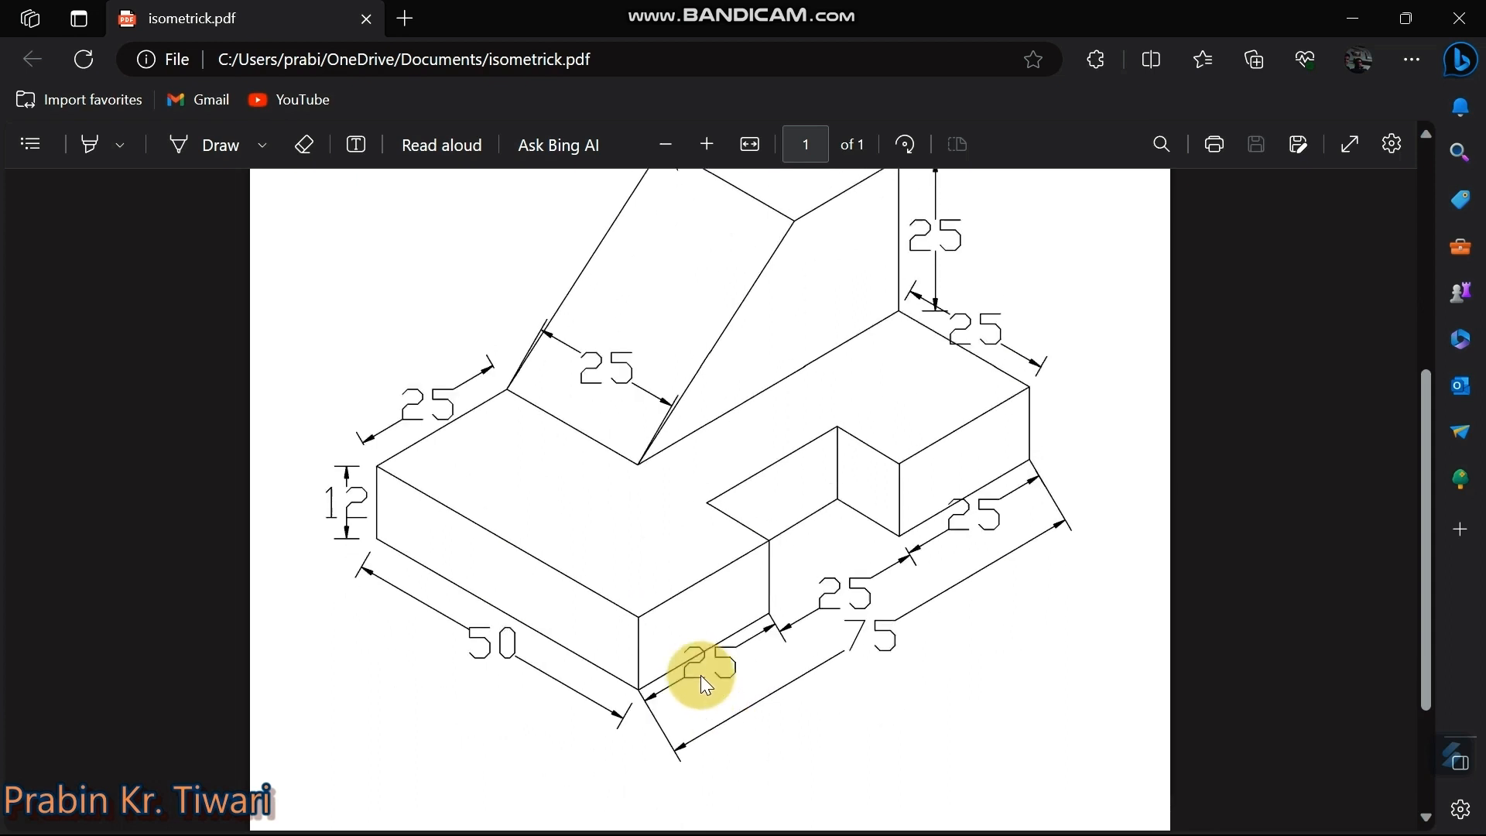
{"action": "scroll", "coordinate": [699, 674], "scroll_direction": "up", "scroll_amount": 2}
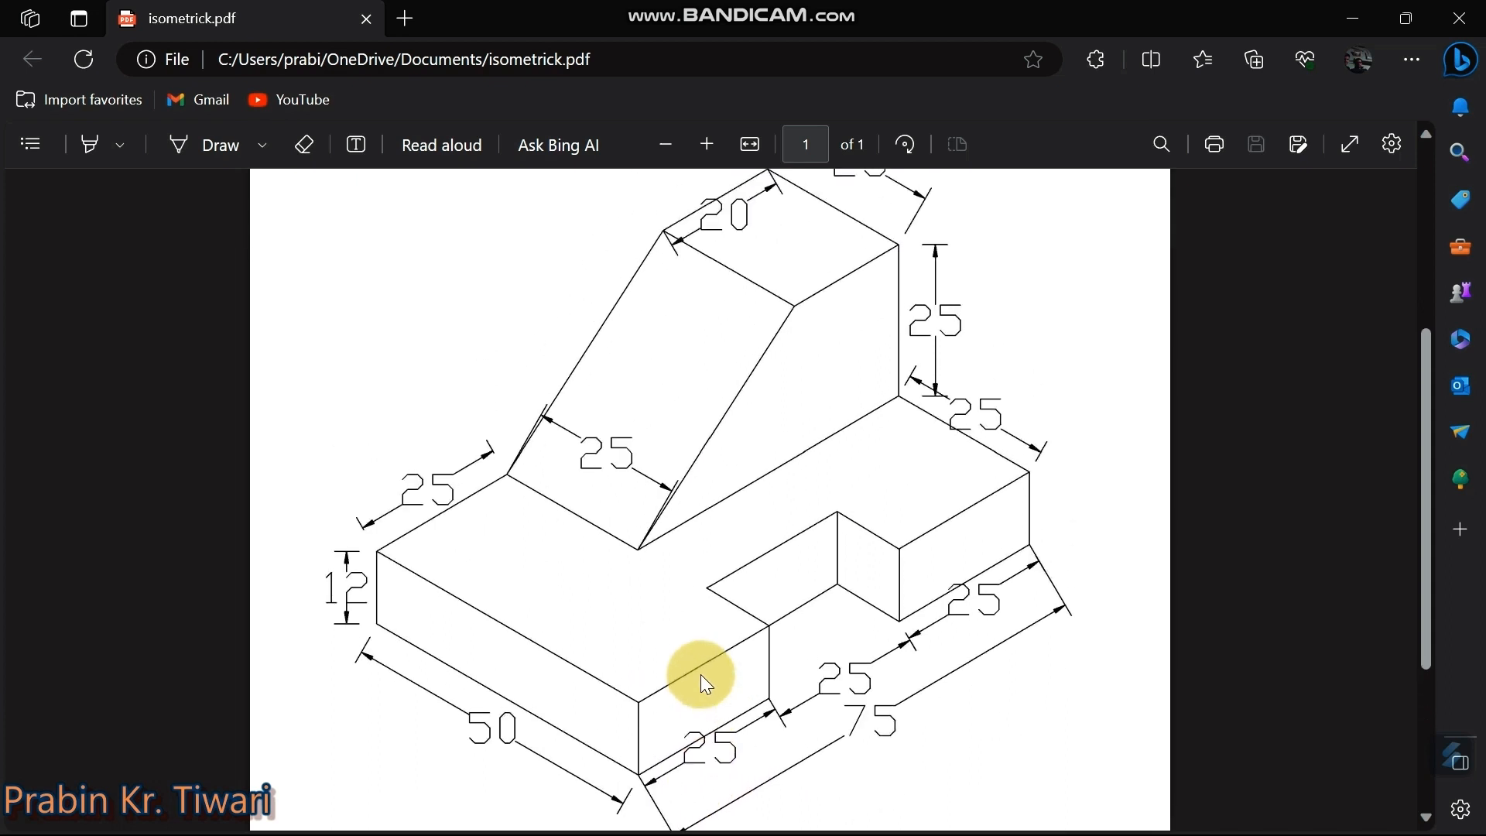
{"action": "scroll", "coordinate": [699, 675], "scroll_direction": "up", "scroll_amount": 2}
{"action": "scroll", "coordinate": [699, 675], "scroll_direction": "down", "scroll_amount": 2}
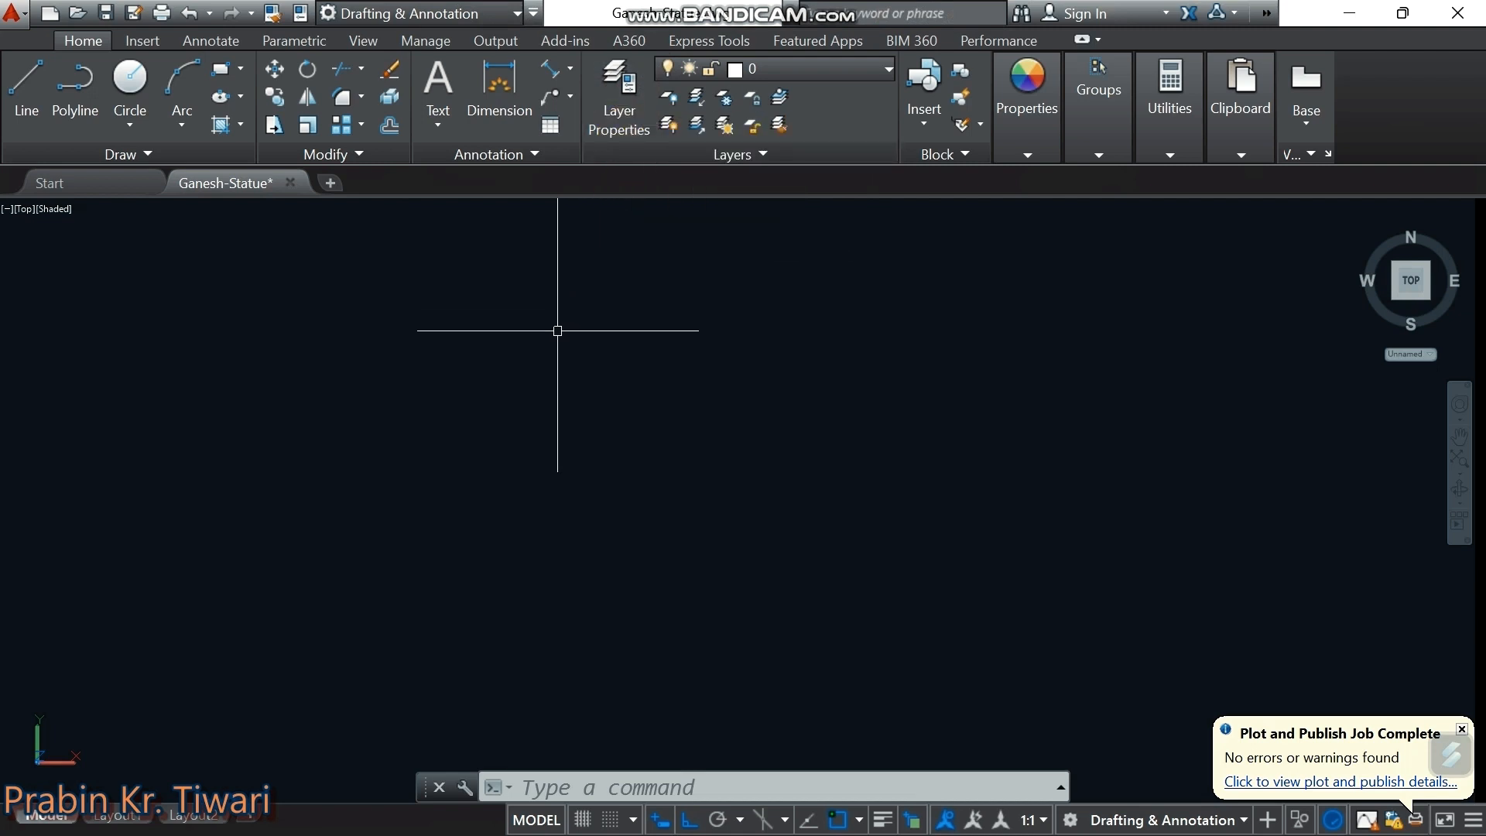
Switch to AutoCAD and configure the drawing units to decimal length with 0.0 precision and a millimeters insertion scale
{"action": "middle_click_drag", "start_coordinate": [559, 345], "coordinate": [558, 350]}
{"action": "key", "text": "Escape"}
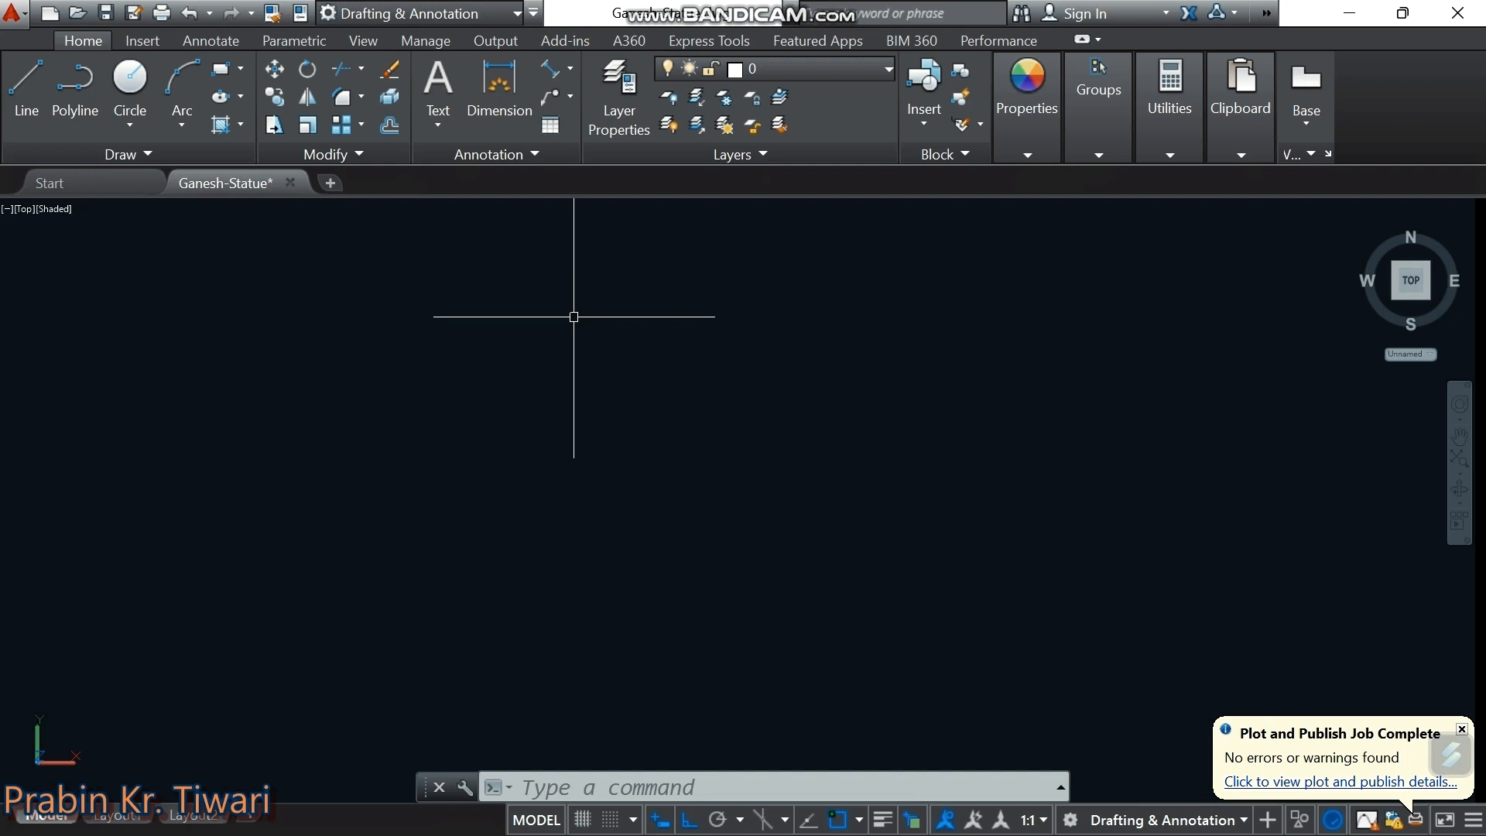
{"action": "type", "text": "UN"}
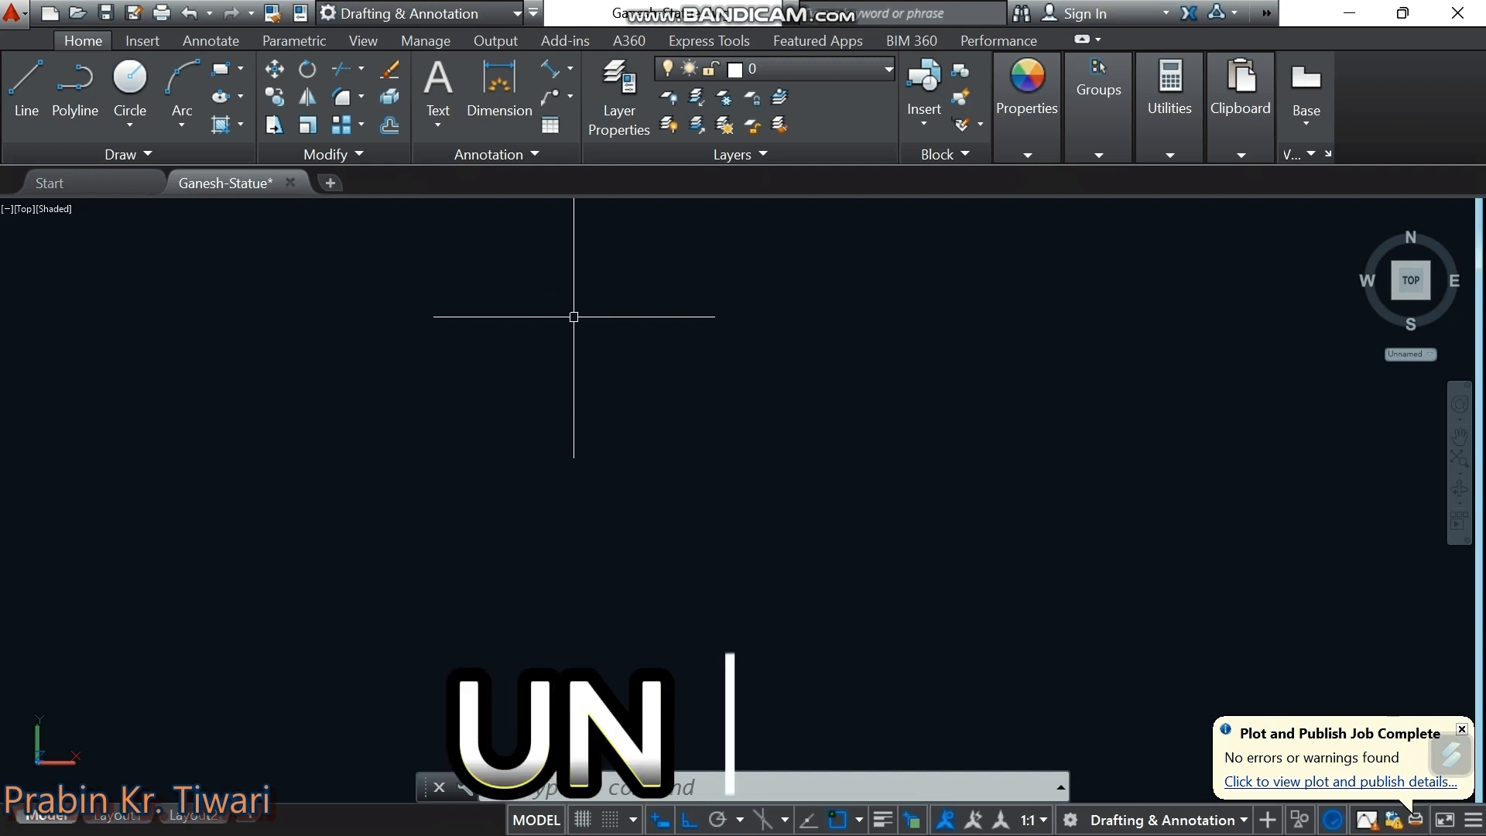
{"action": "key", "text": "Return"}
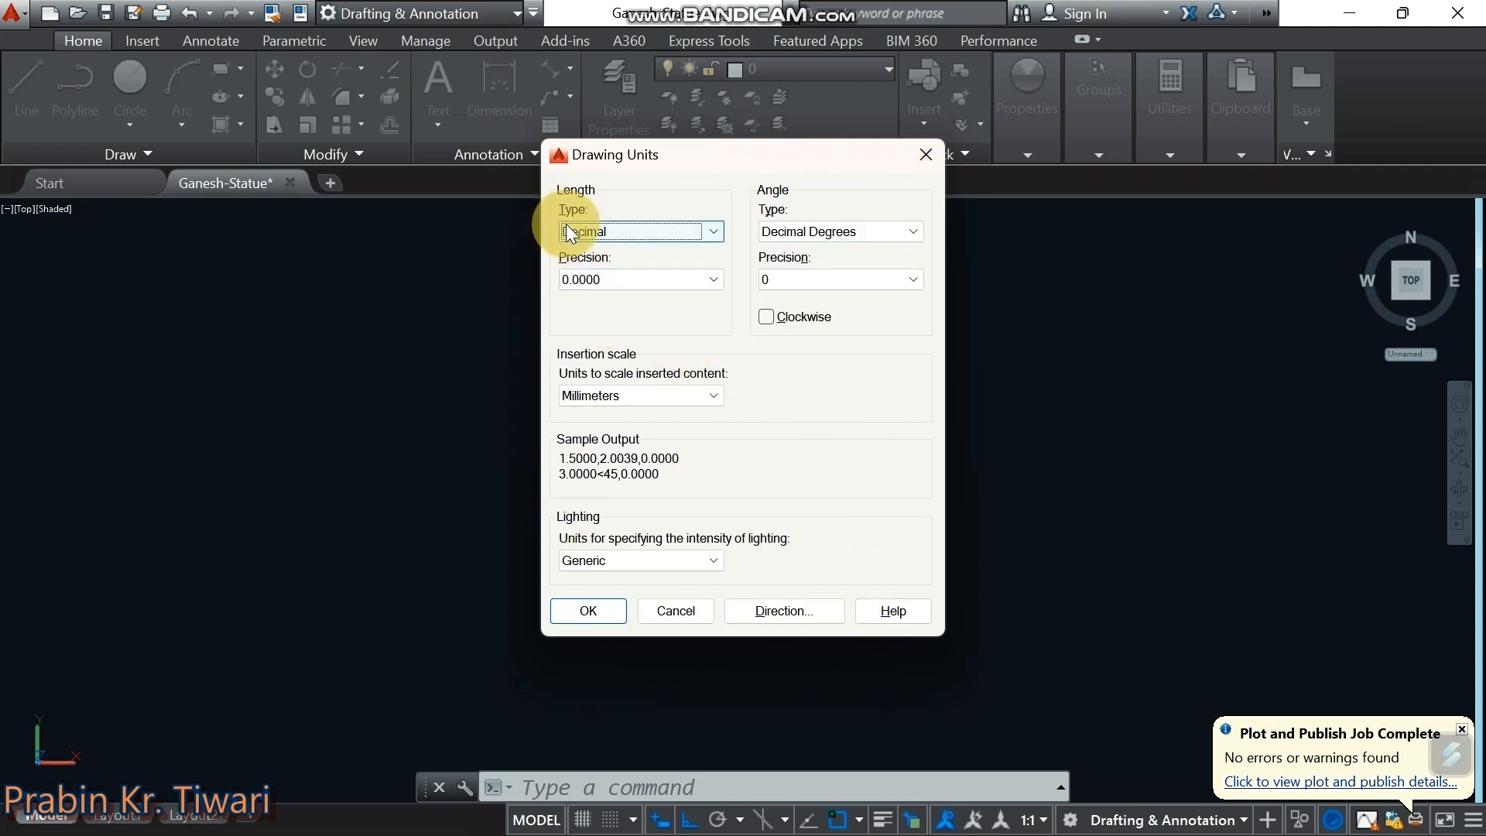
{"action": "left_click", "coordinate": [710, 231]}
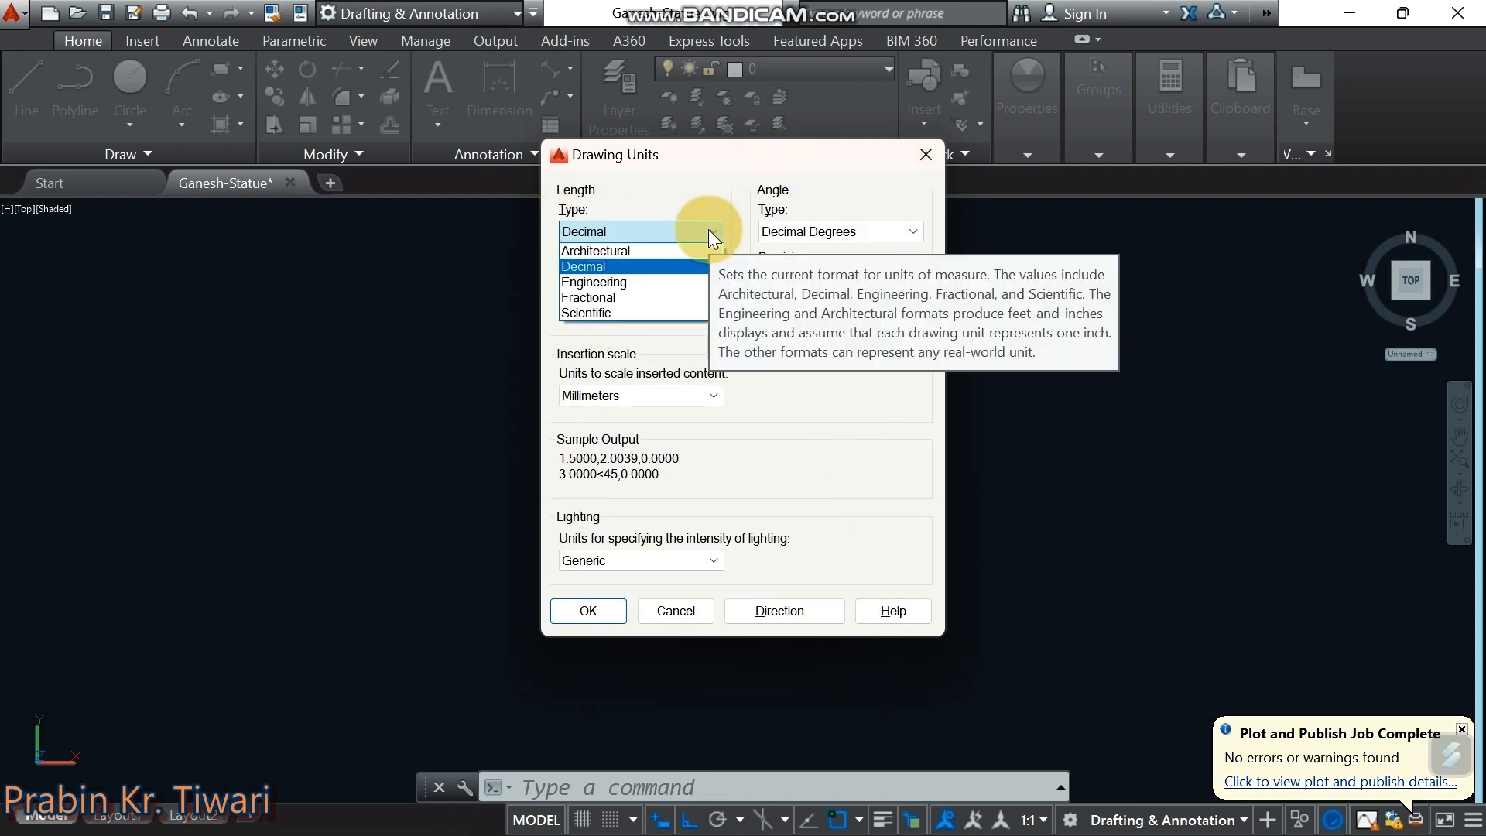
{"action": "left_click", "coordinate": [629, 260]}
{"action": "left_click", "coordinate": [616, 281]}
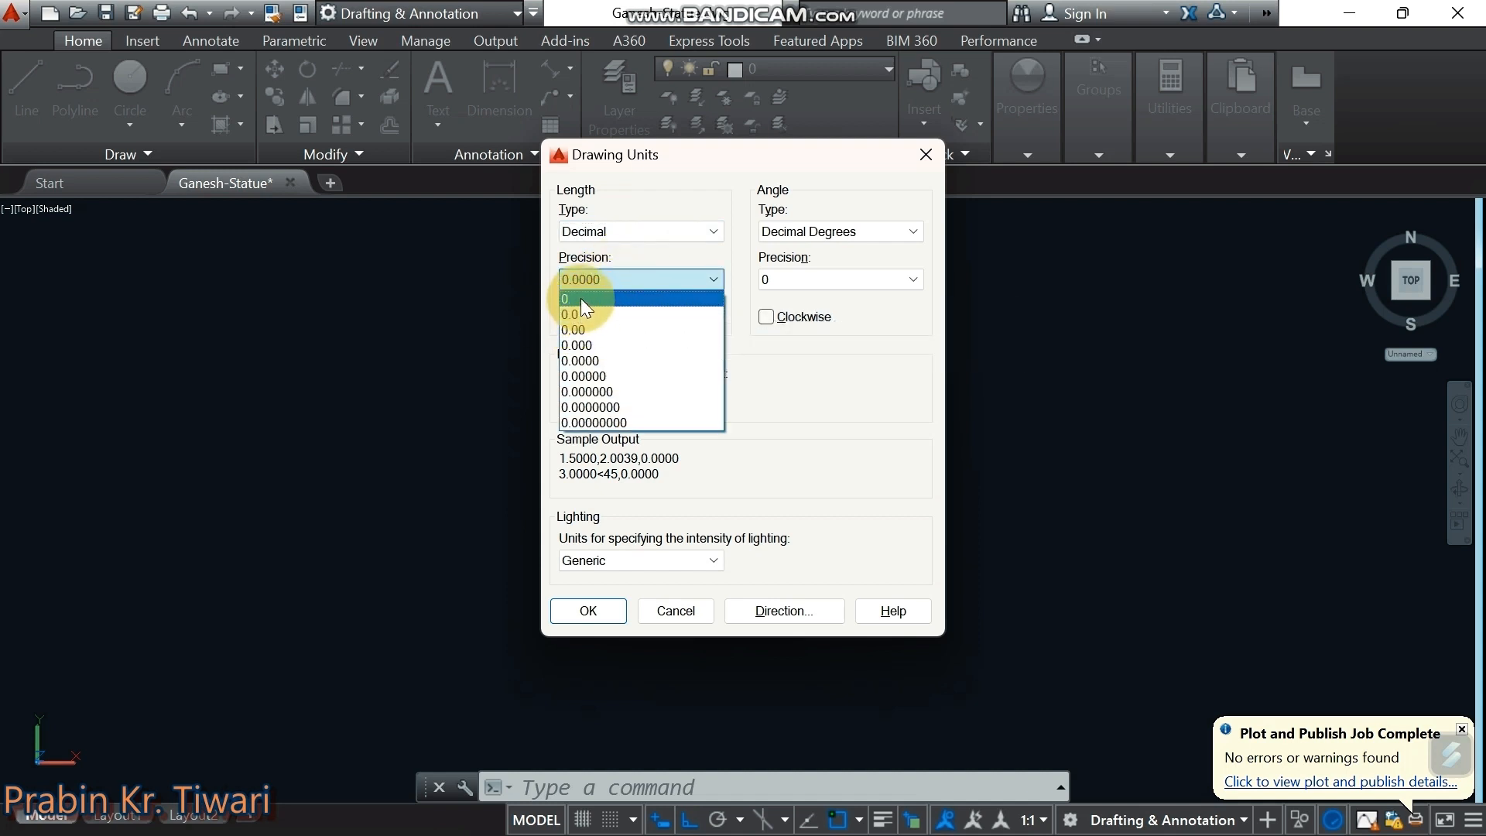
{"action": "left_click", "coordinate": [580, 313]}
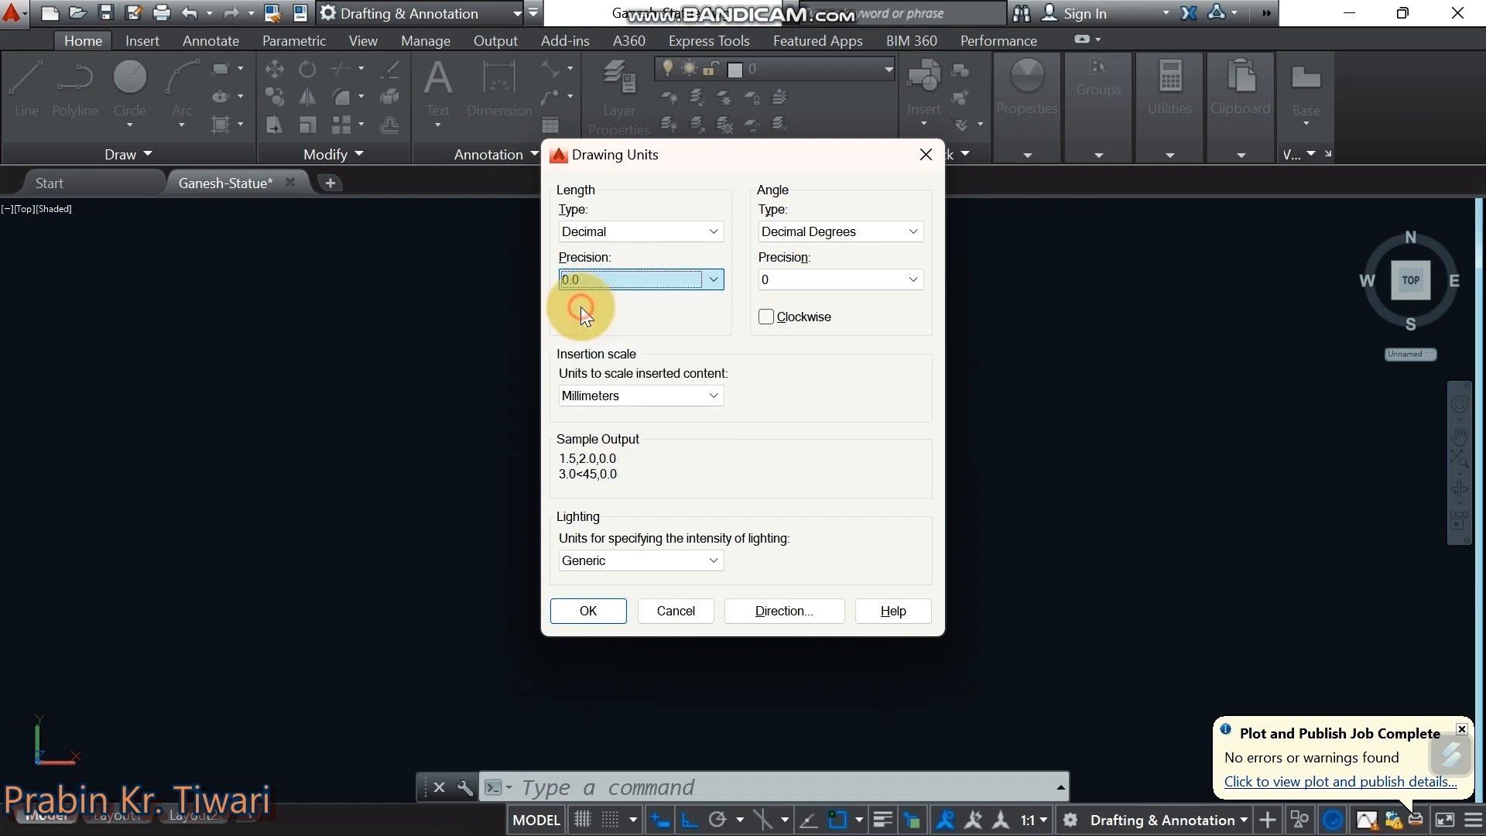
{"action": "left_click", "coordinate": [639, 393]}
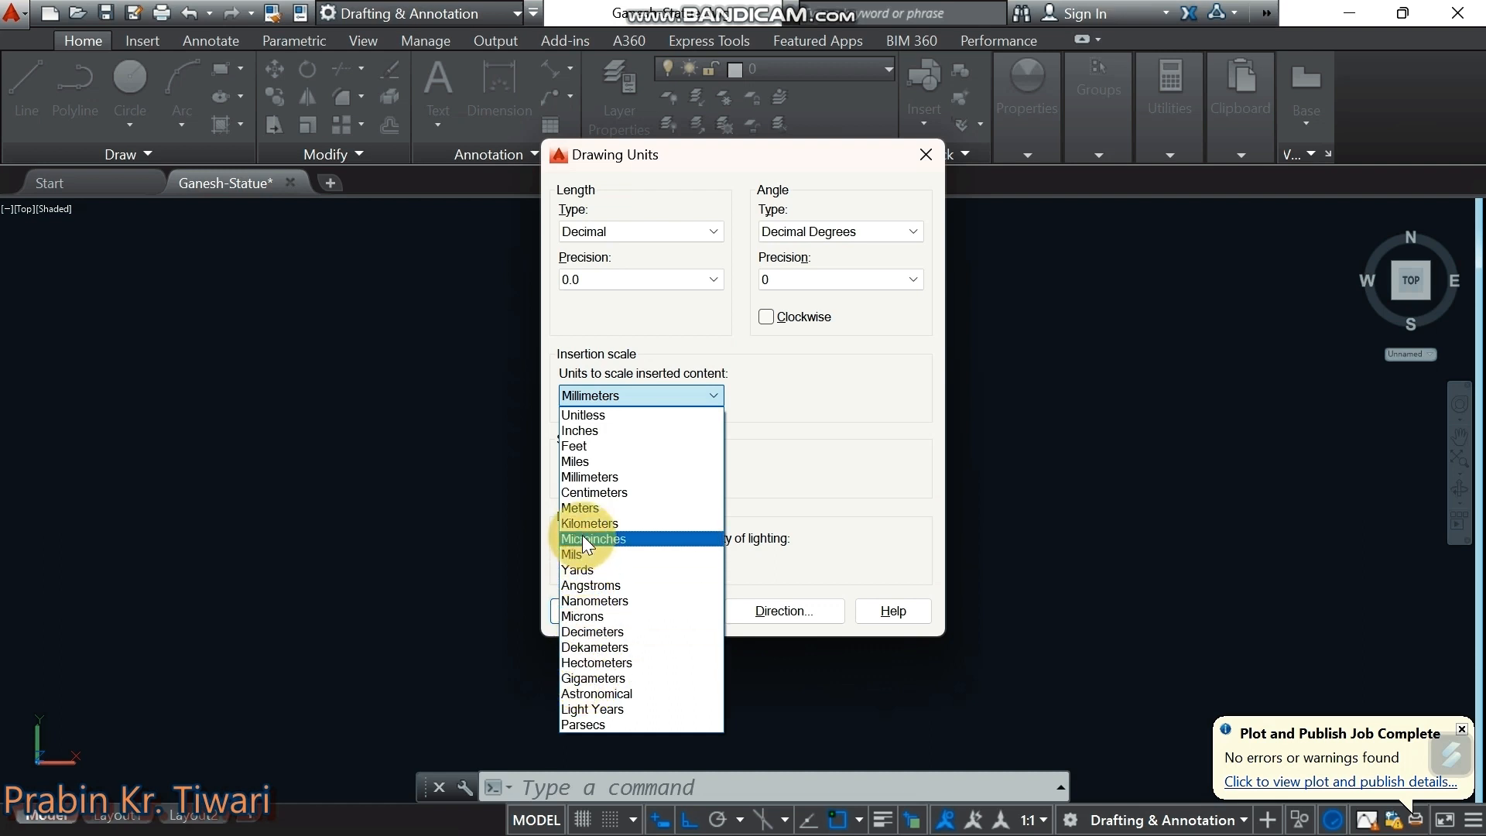
{"action": "left_click", "coordinate": [610, 477]}
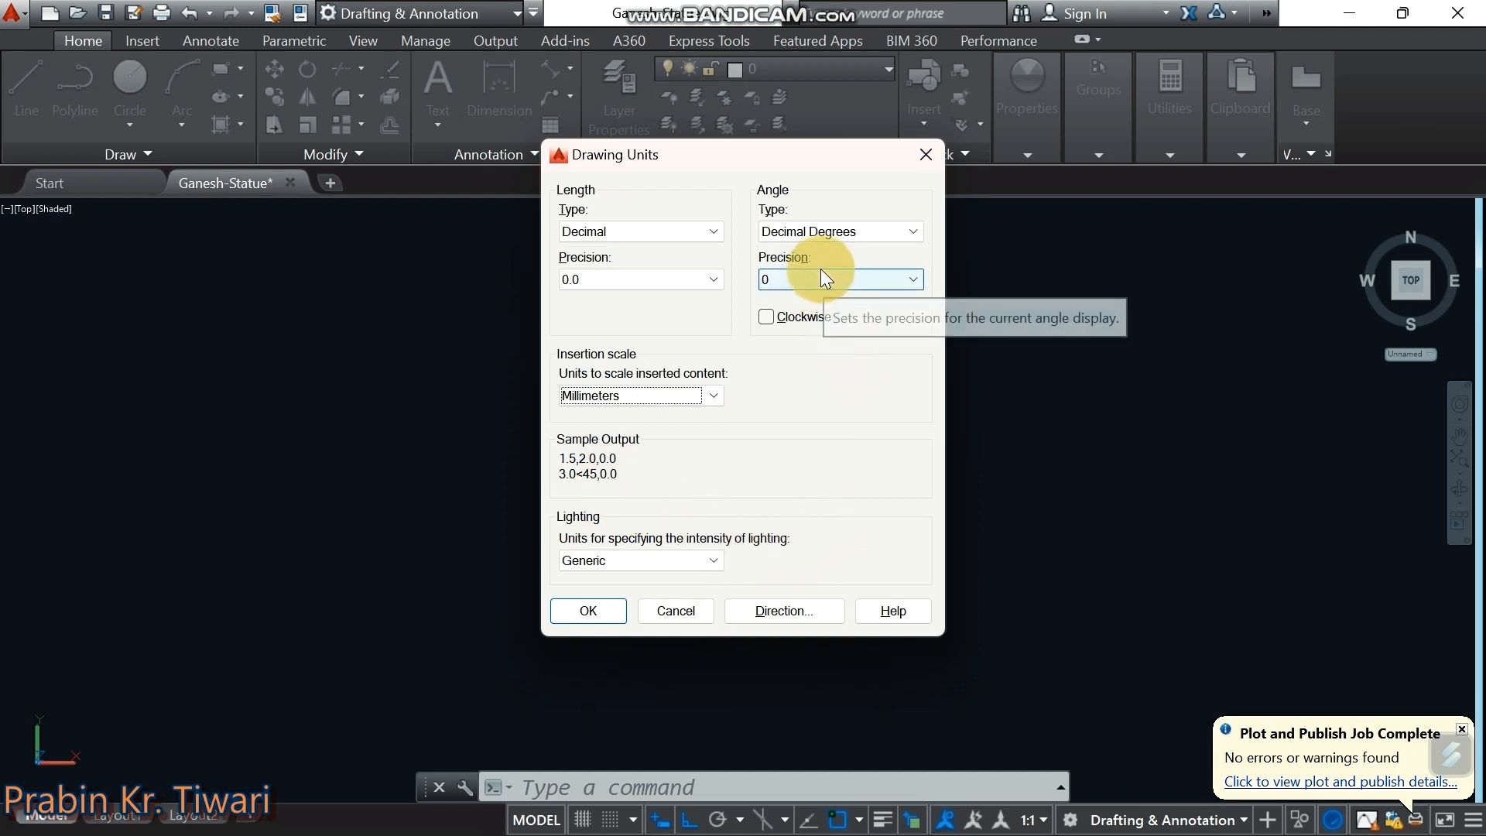
{"action": "left_click", "coordinate": [589, 611]}
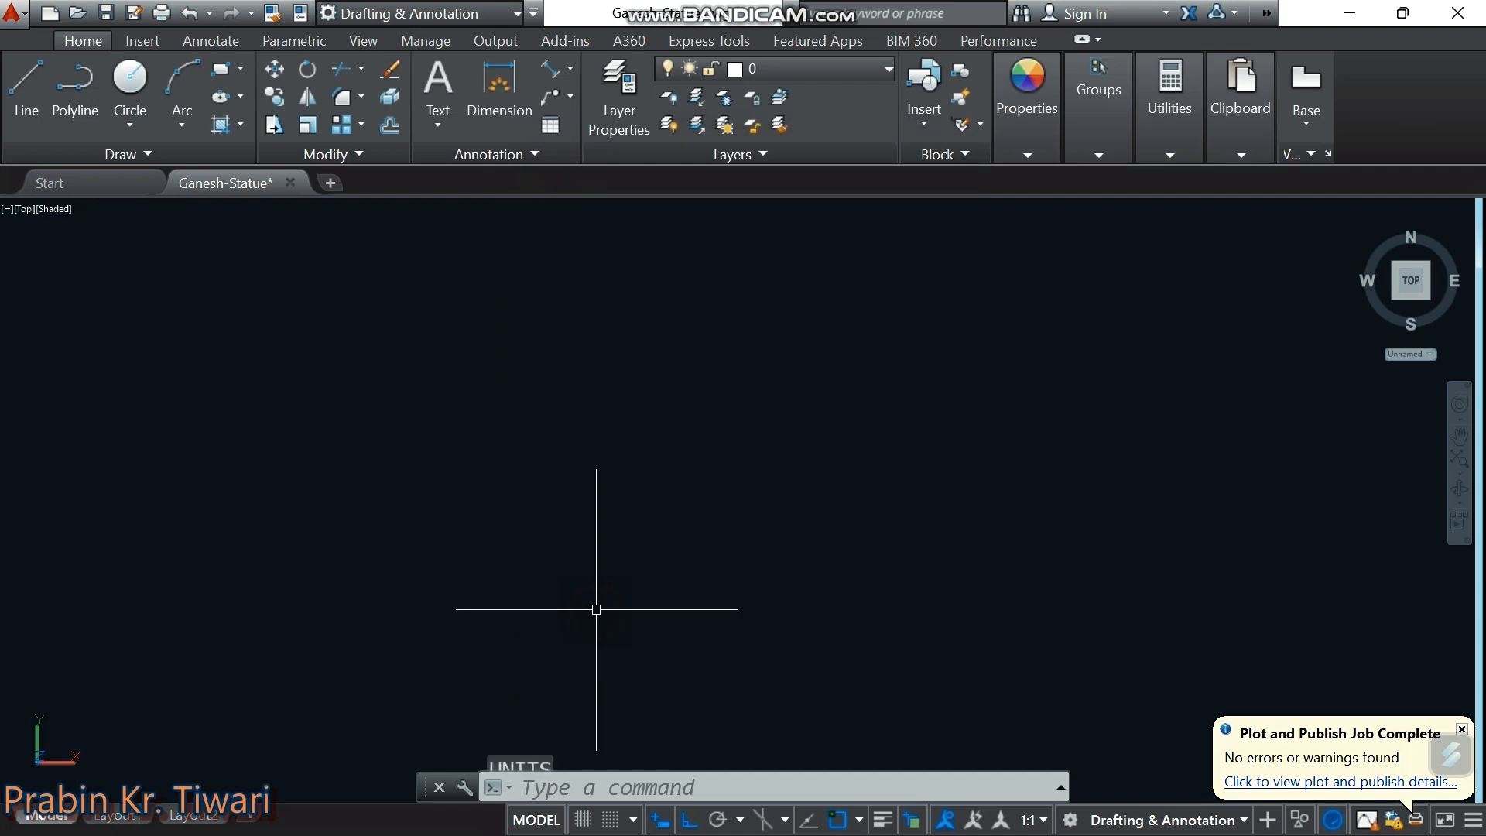
{"action": "middle_click", "coordinate": [696, 456]}
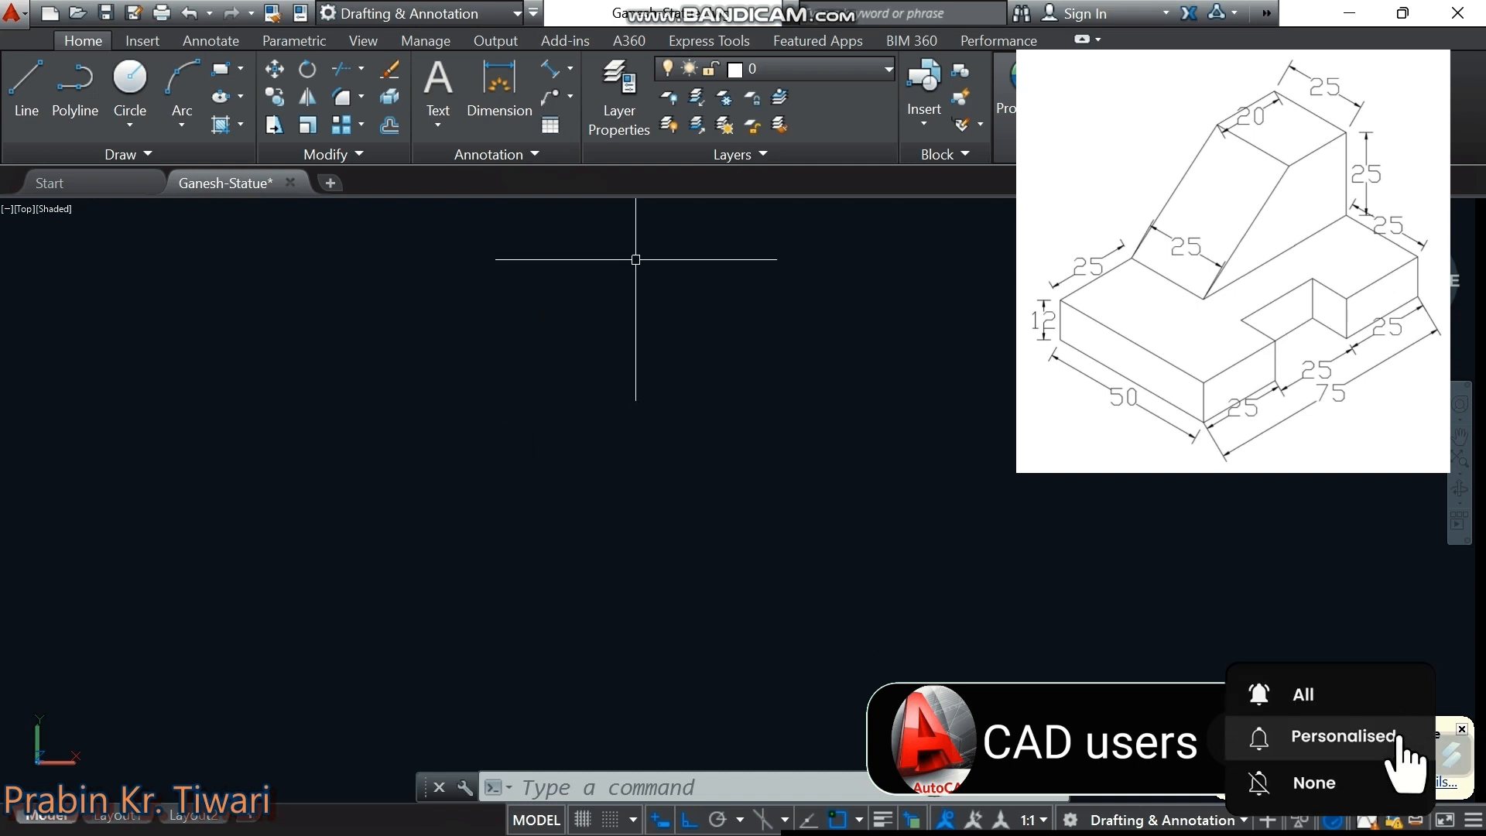
Create two new layers in the layer manager and name the second one line
{"action": "left_click", "coordinate": [619, 136]}
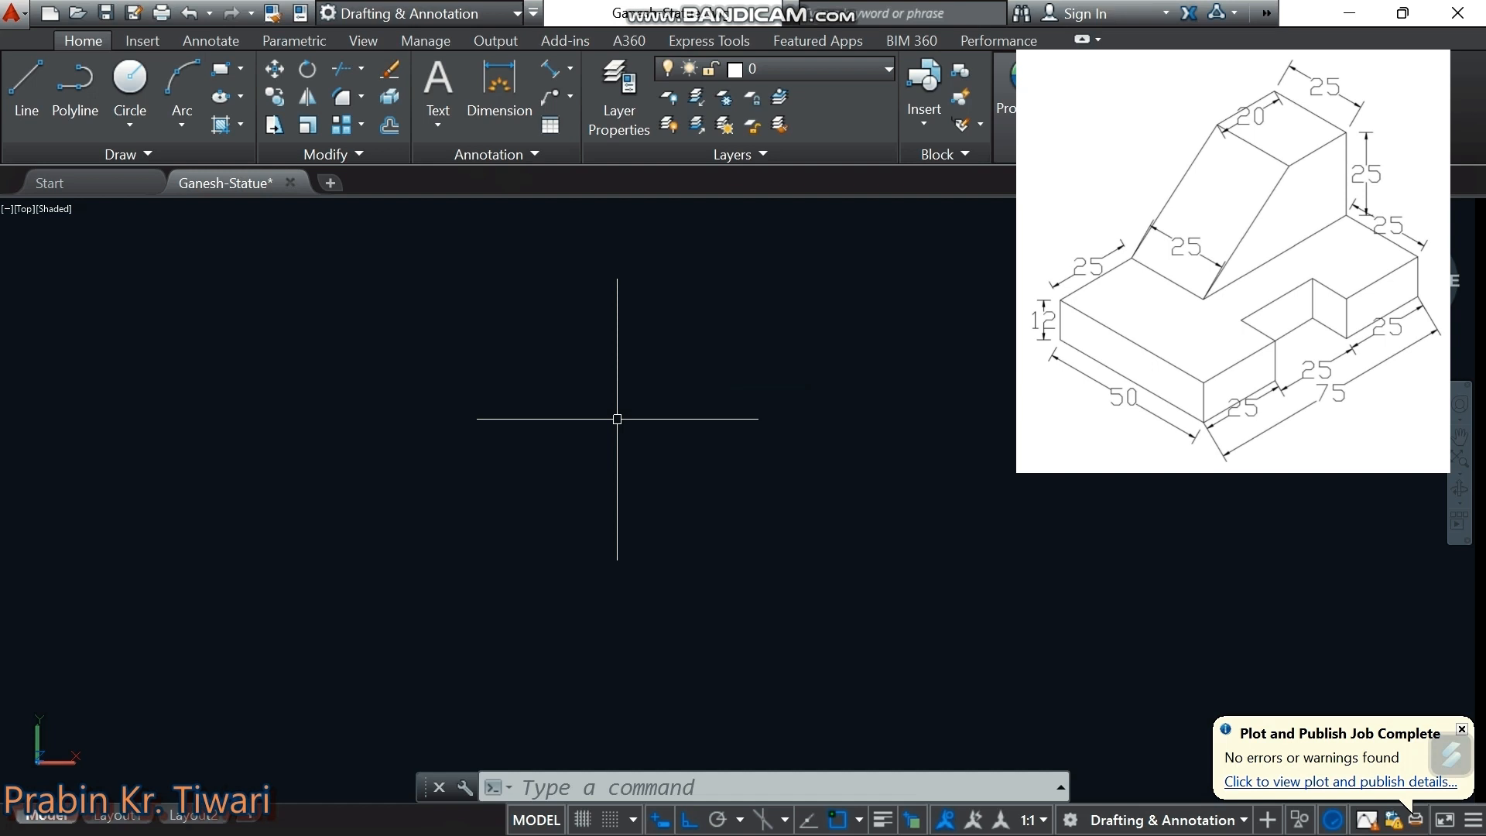
{"action": "left_click", "coordinate": [620, 128]}
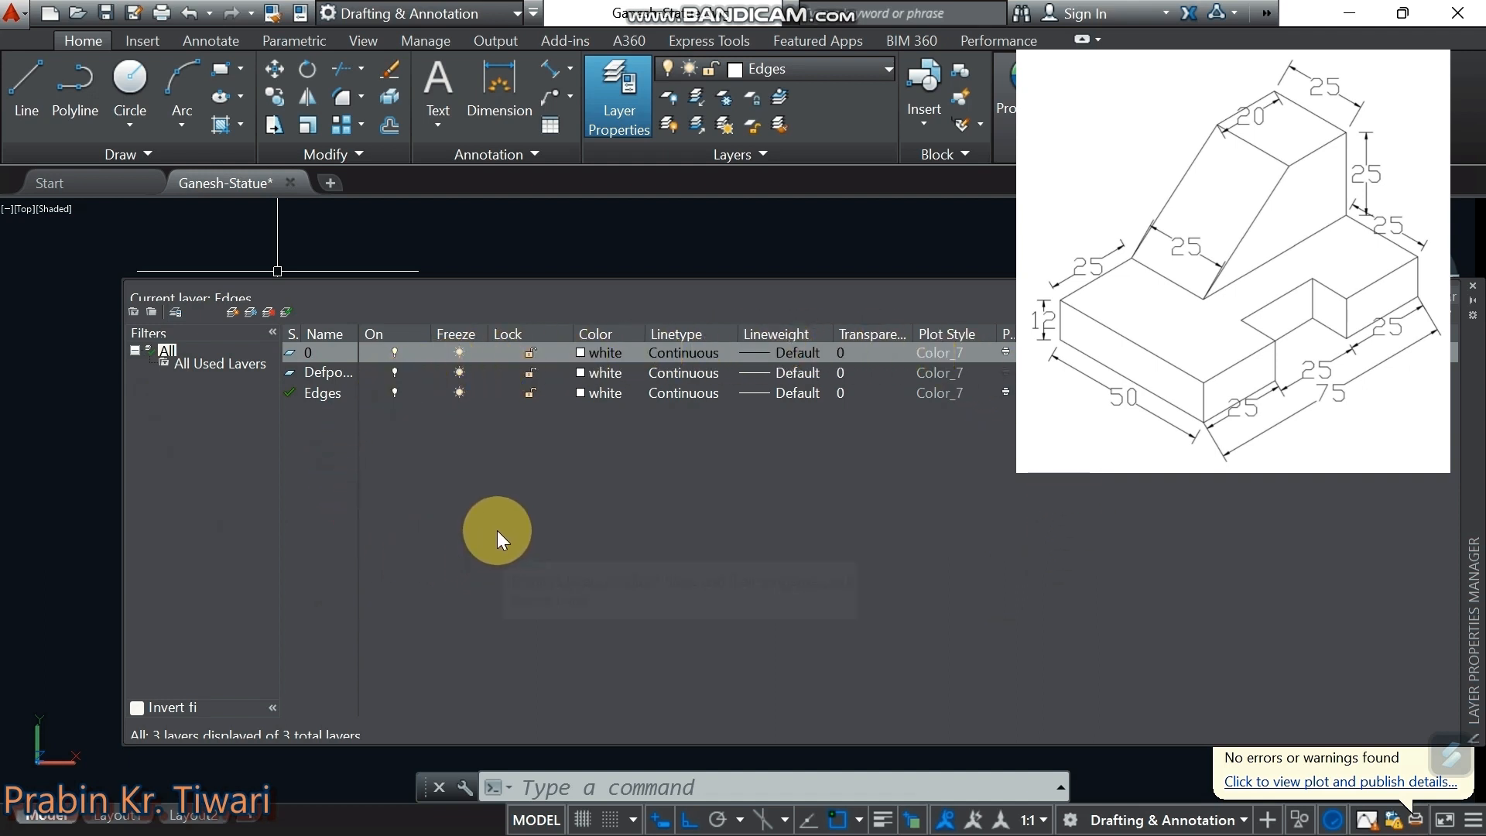
{"action": "left_click", "coordinate": [232, 313]}
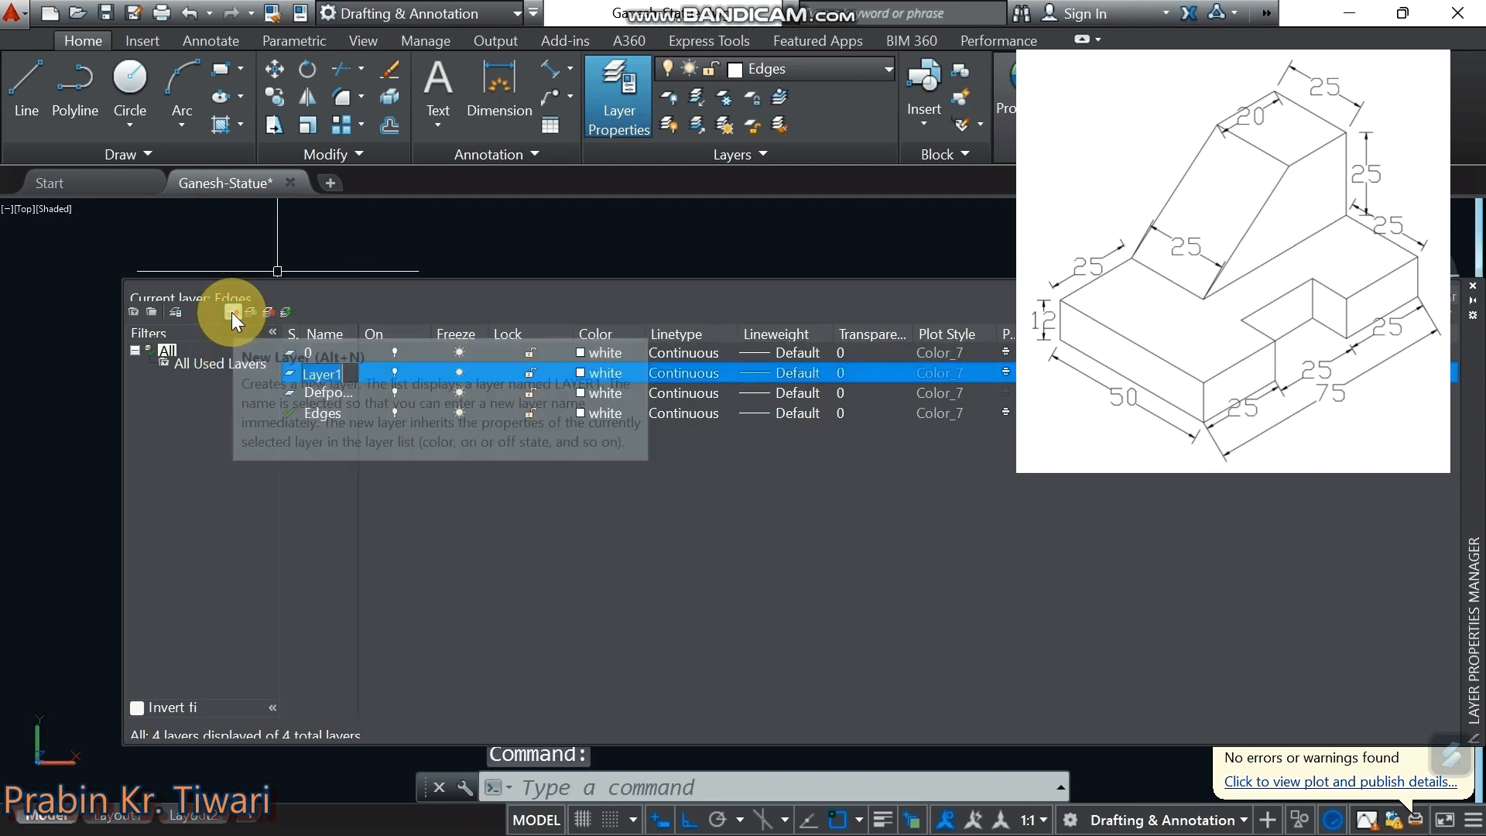
{"action": "left_click", "coordinate": [231, 313]}
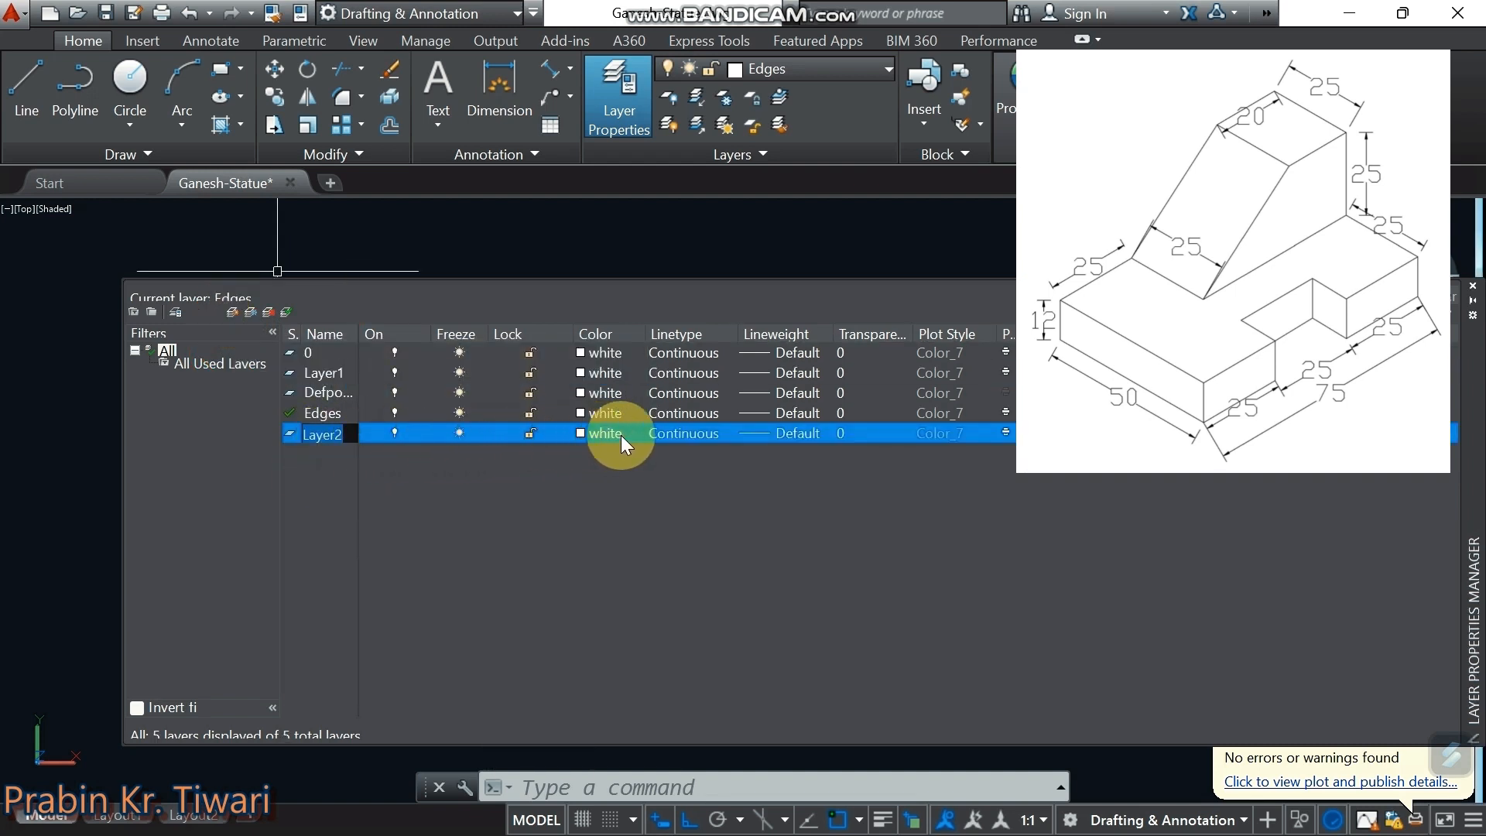
{"action": "left_click", "coordinate": [350, 437]}
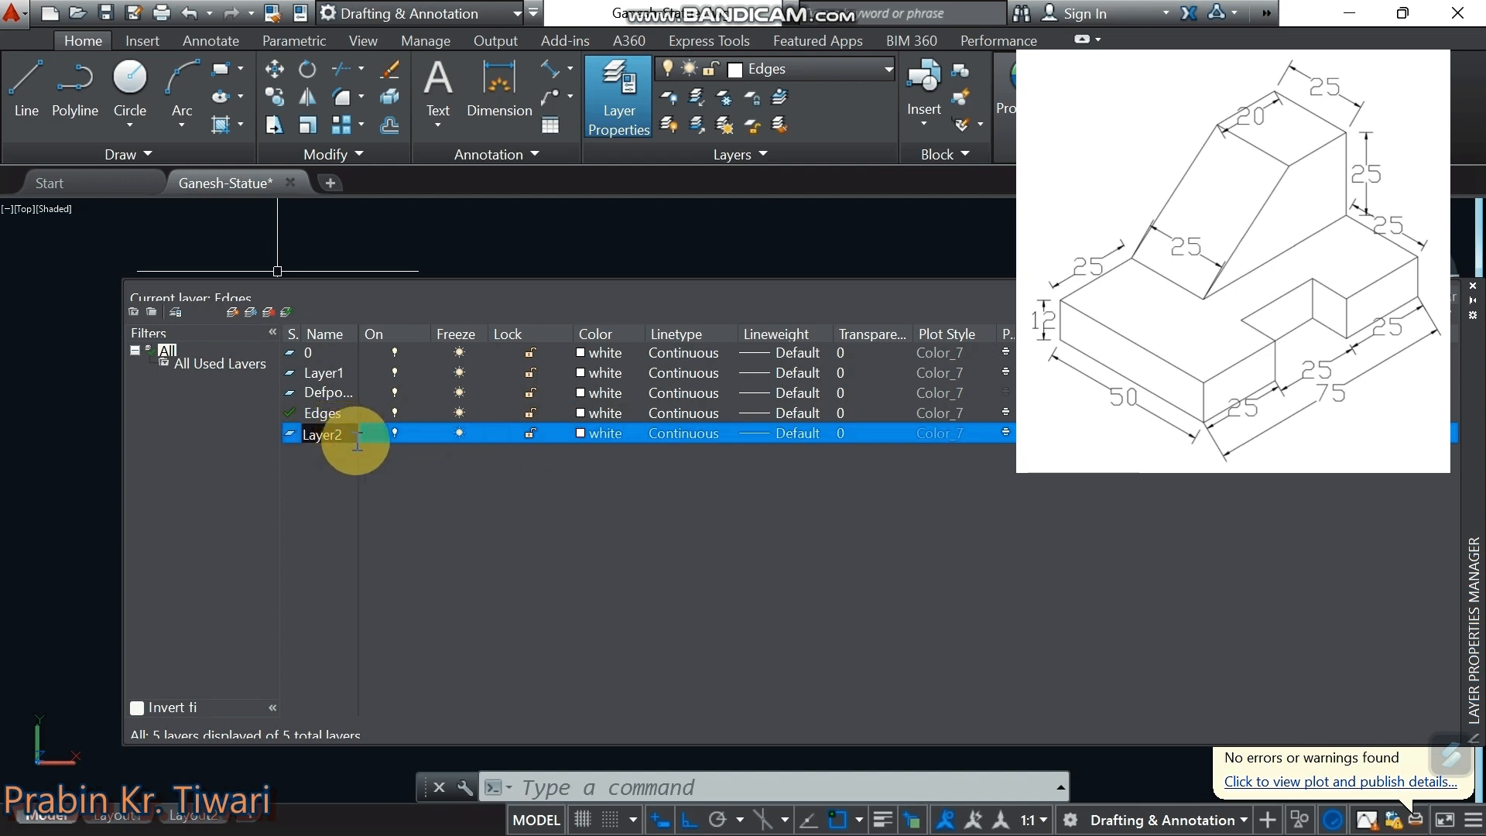
{"action": "key", "text": "BackSpace"}
{"action": "key", "text": "BackSpace"}
{"action": "key", "text": "BackSpace"}
{"action": "key", "text": "BackSpace"}
{"action": "key", "text": "BackSpace"}
{"action": "key", "text": "BackSpace"}
{"action": "type", "text": "line"}
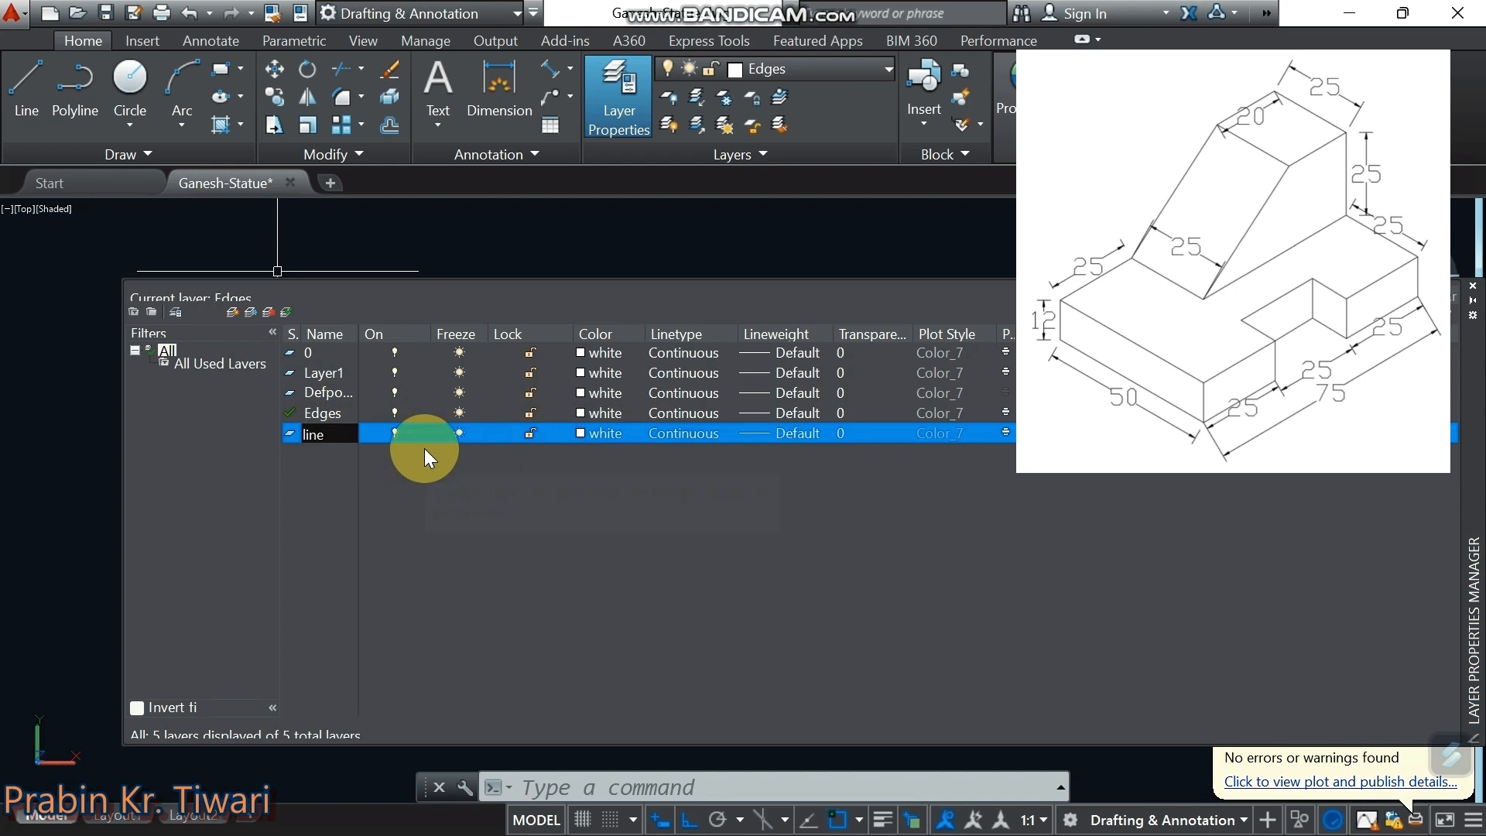
Set the color of the line layer to red
{"action": "left_click", "coordinate": [580, 434]}
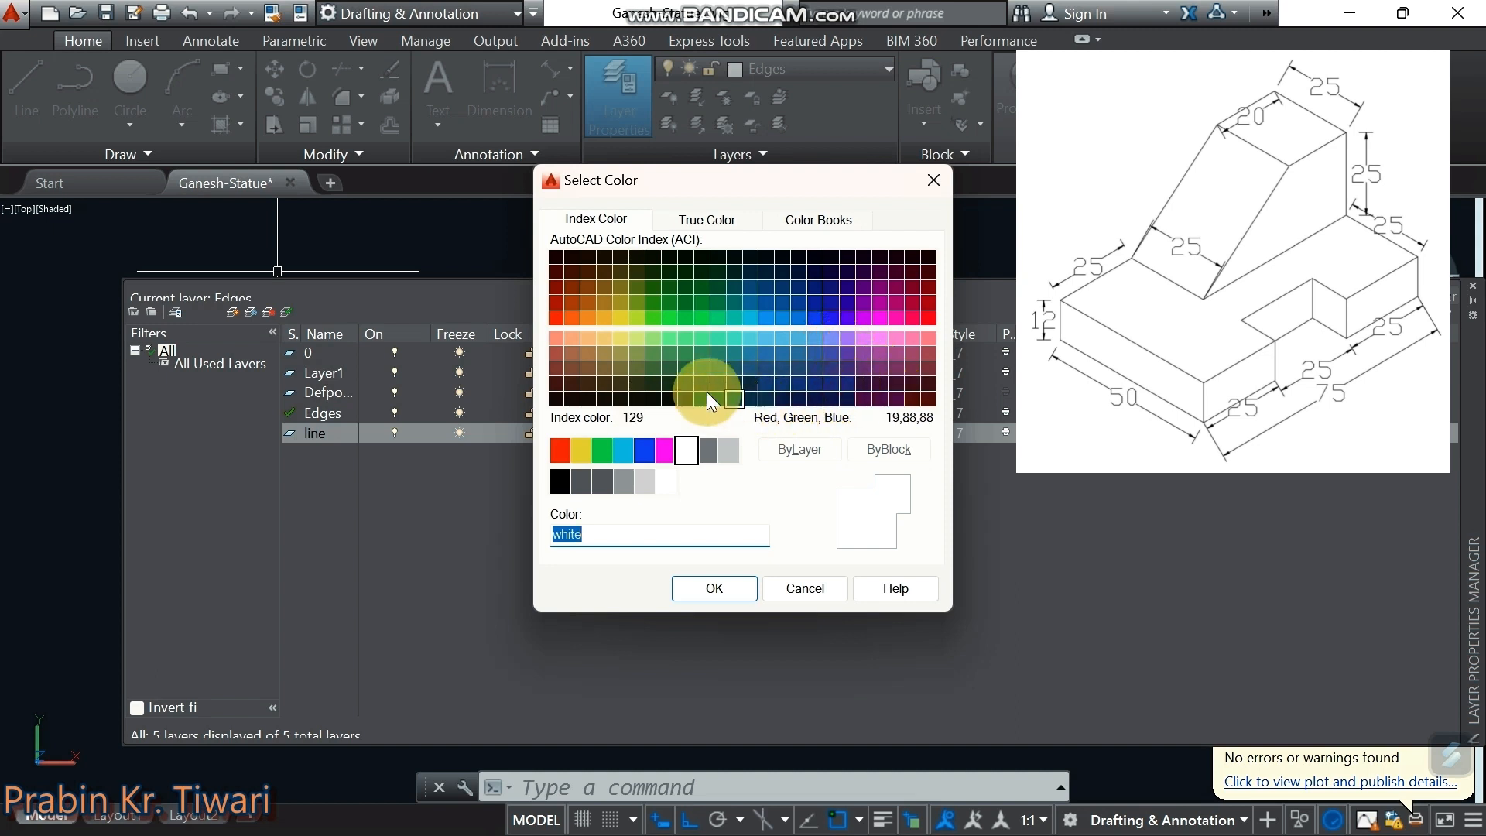
{"action": "left_click", "coordinate": [556, 455]}
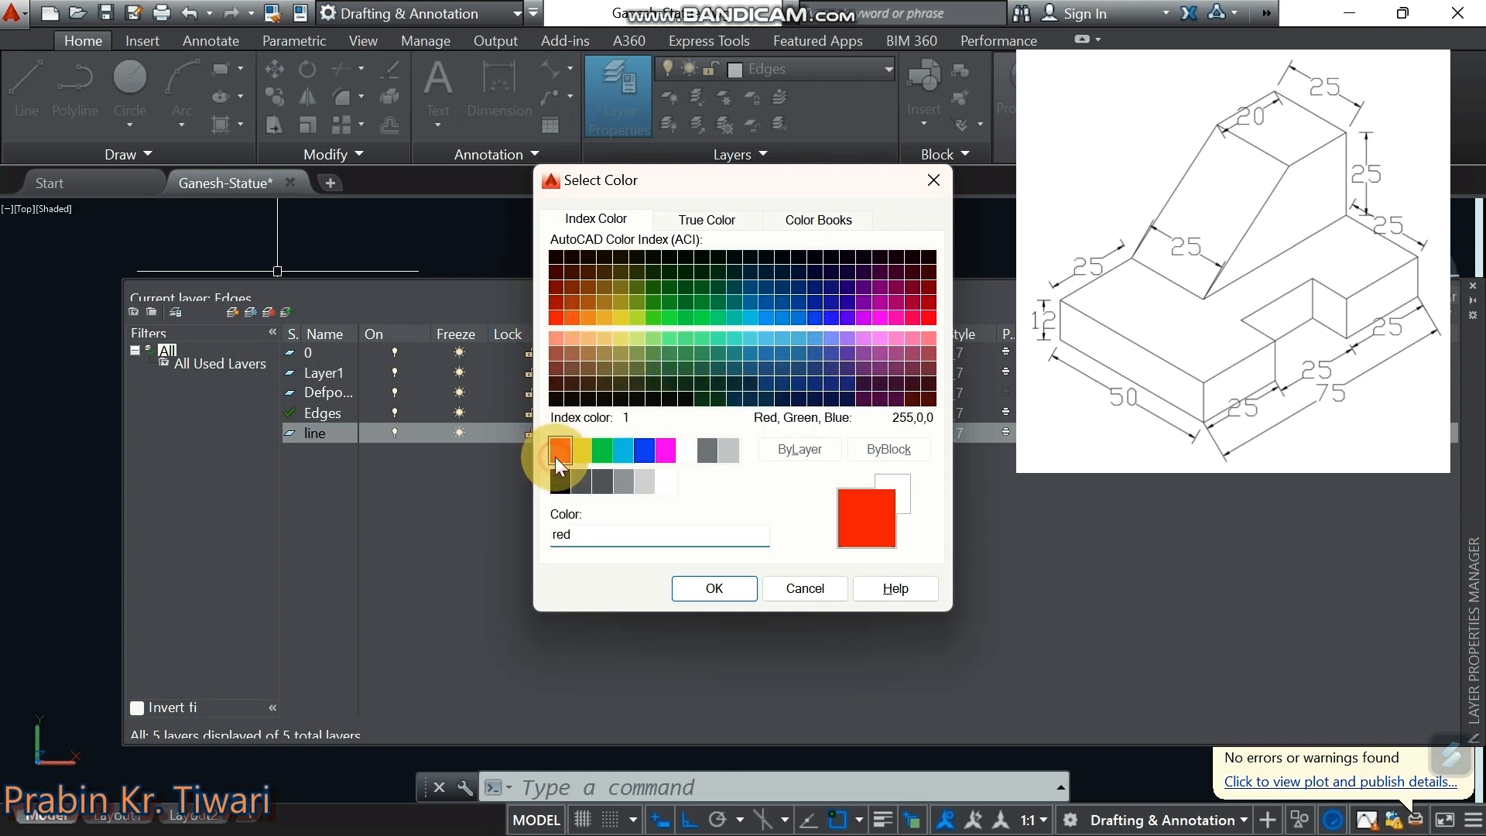
{"action": "left_click", "coordinate": [700, 590]}
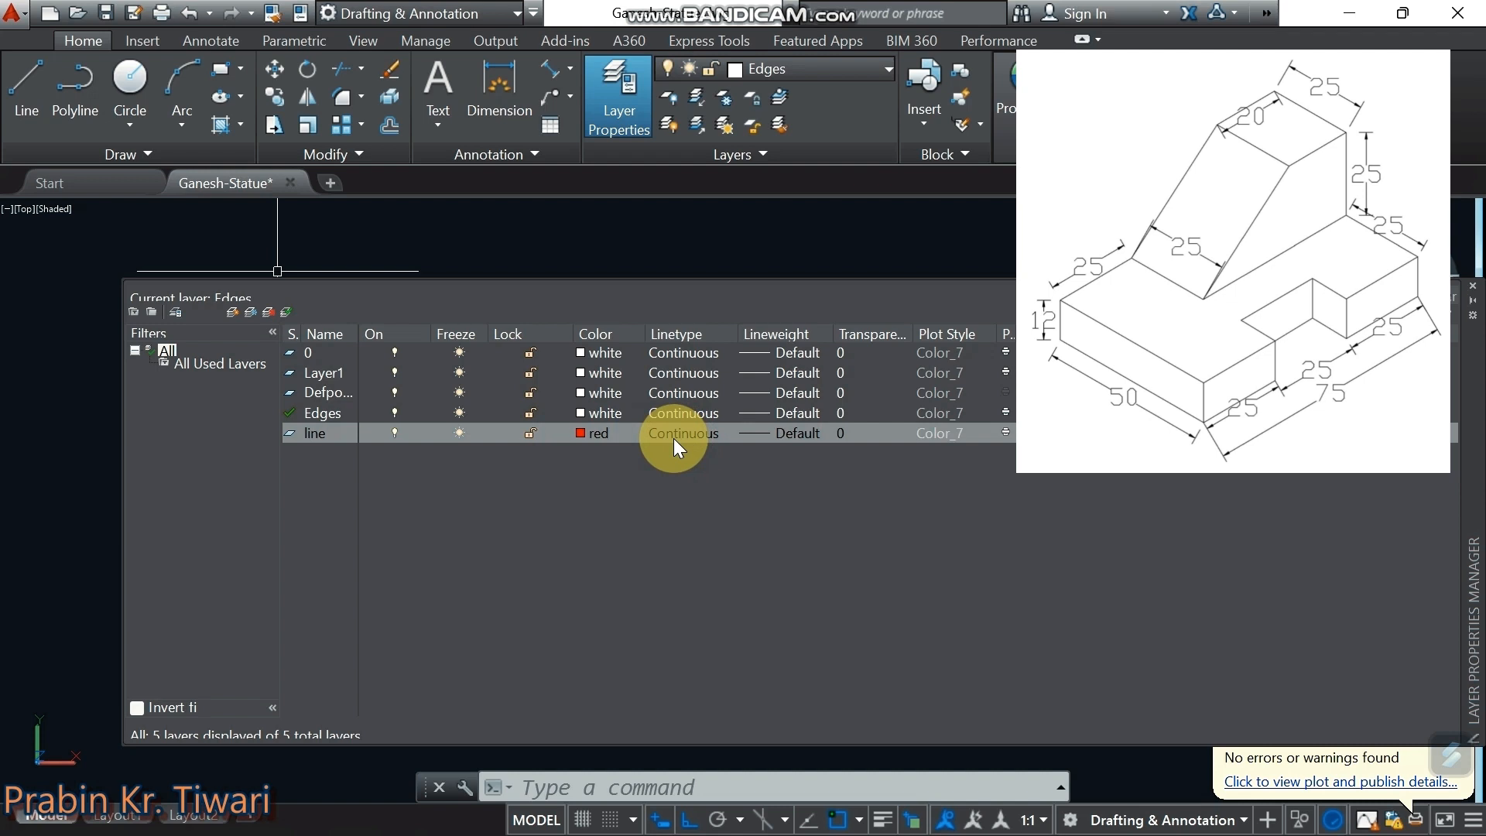
Create another new layer and name it dimension
{"action": "left_click", "coordinate": [230, 313]}
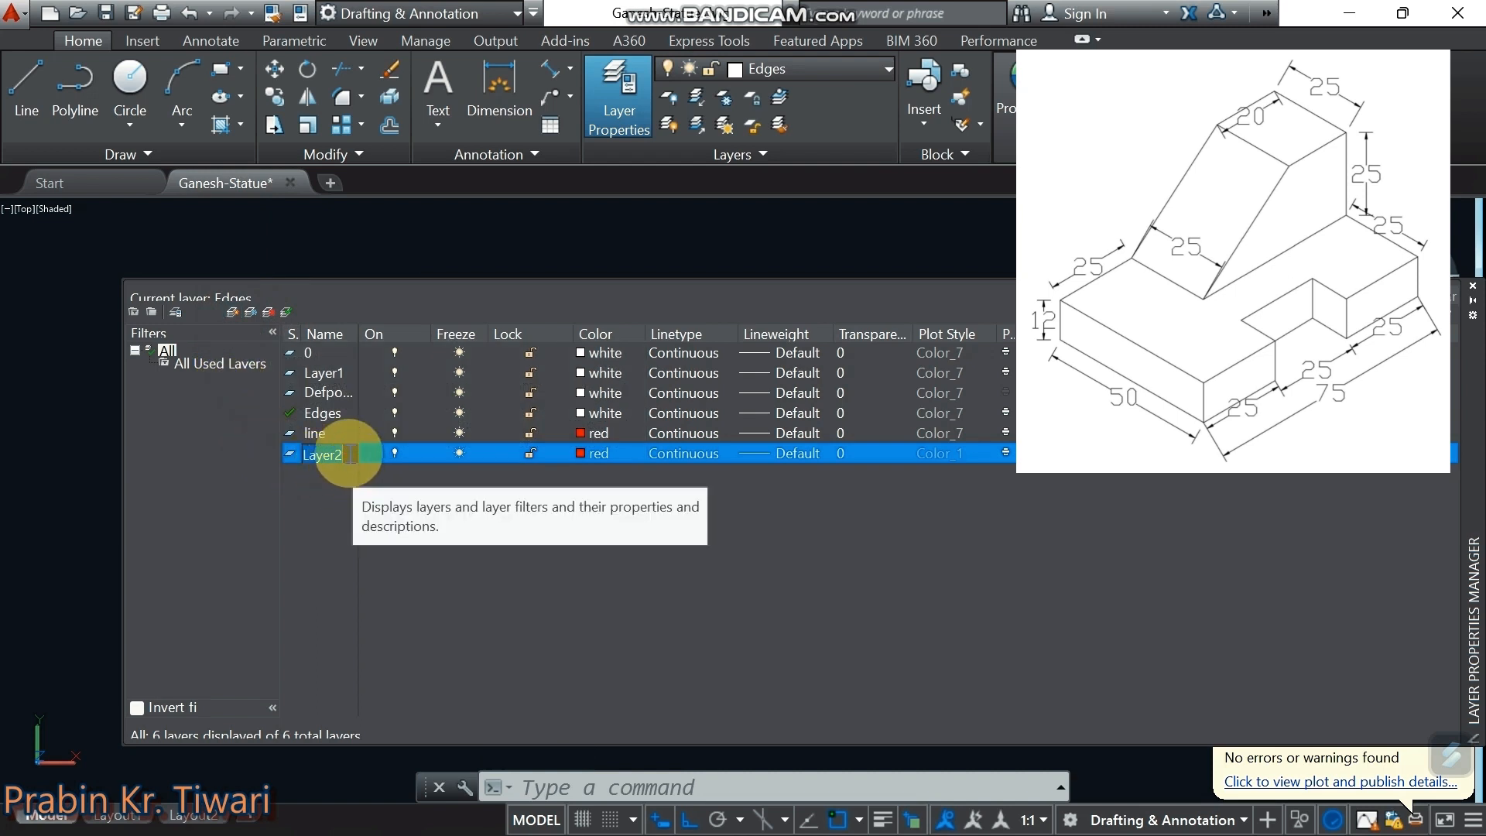
{"action": "key", "text": "BackSpace"}
{"action": "type", "text": "d"}
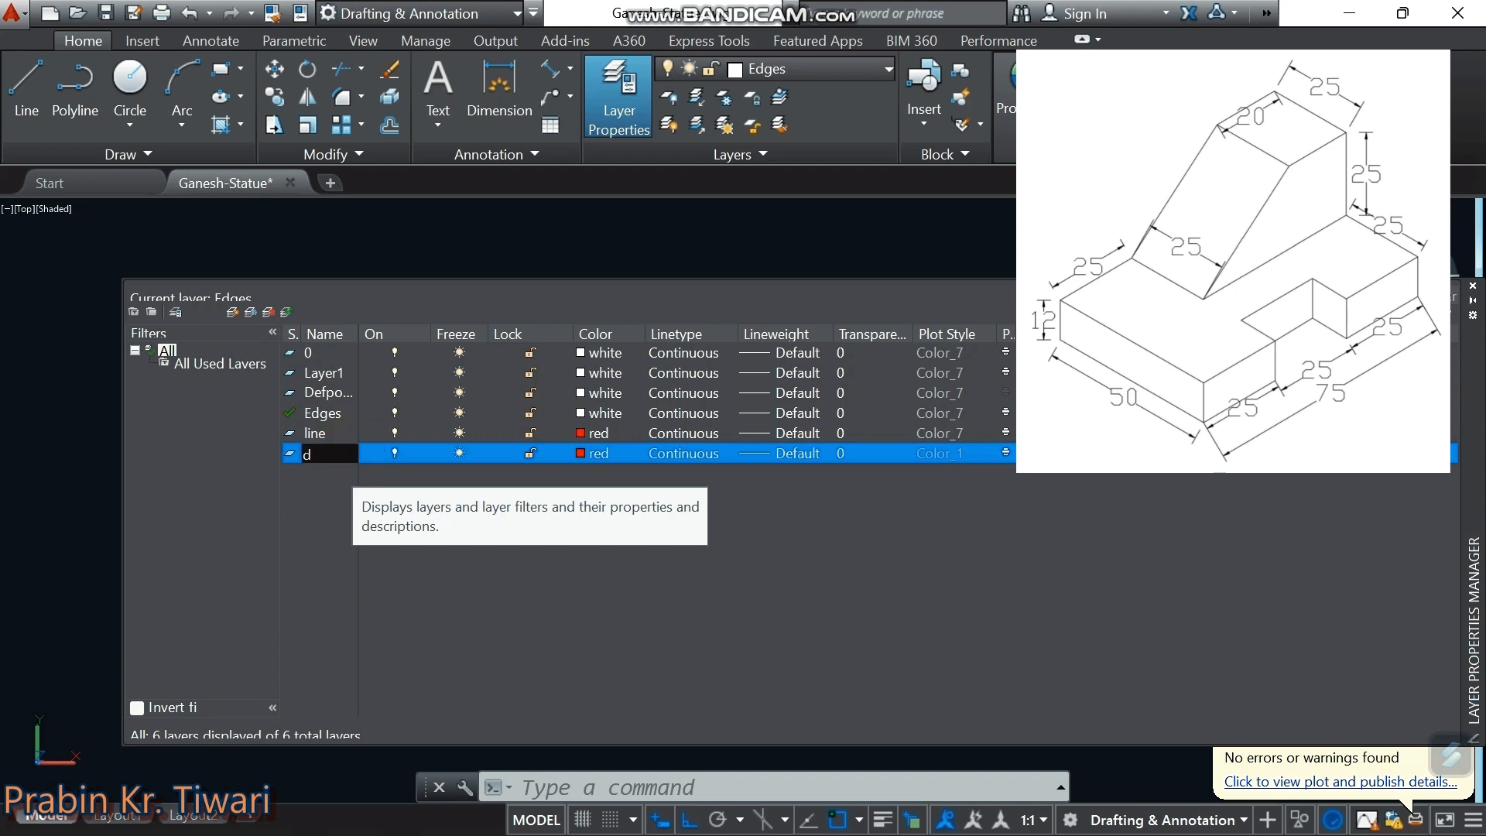
{"action": "type", "text": "imension"}
Set the color of the dimension layer to yellow and close the layer manager
{"action": "left_click", "coordinate": [581, 455]}
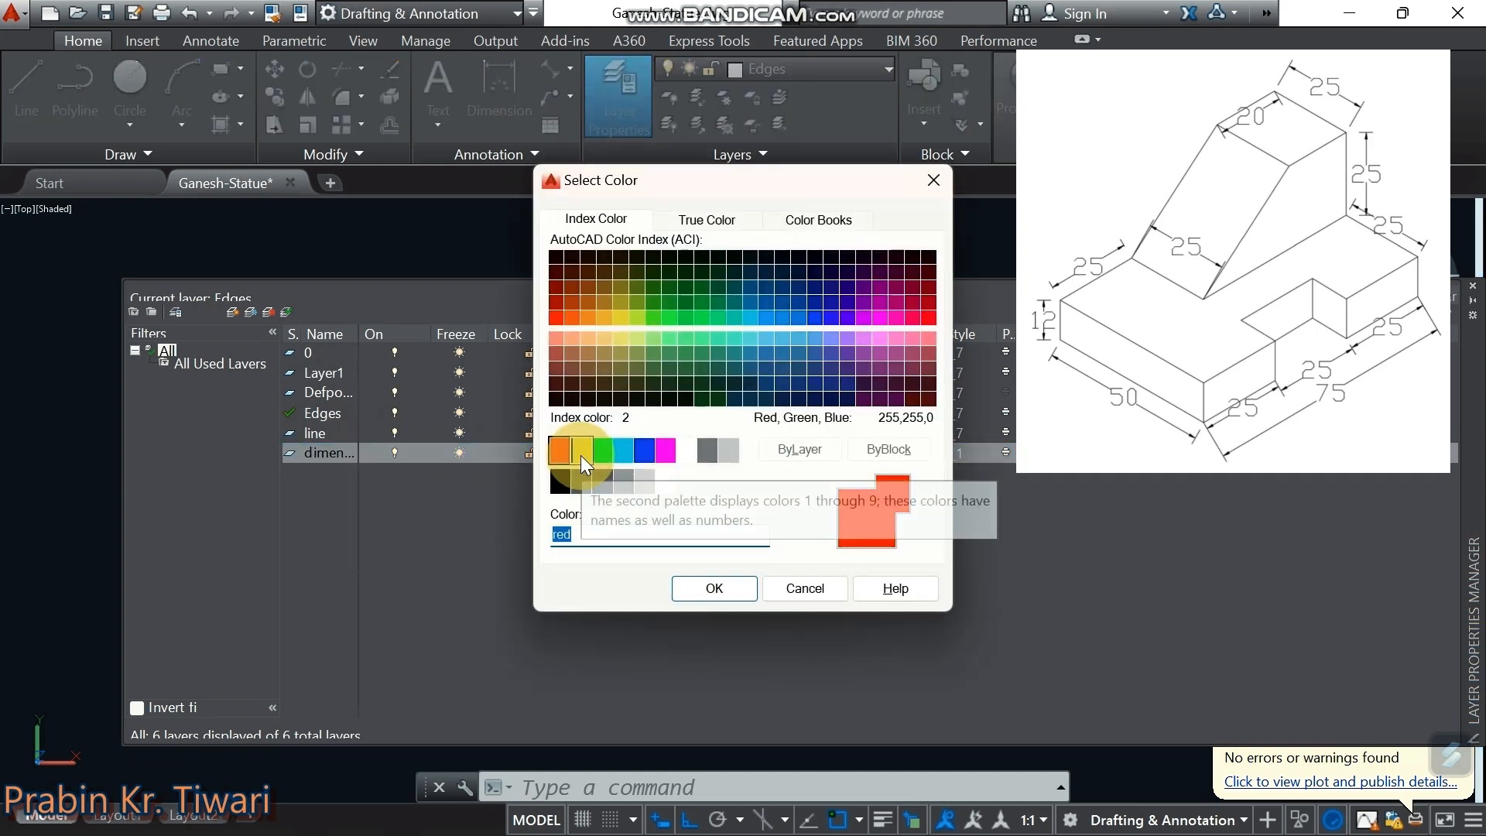
{"action": "left_click", "coordinate": [588, 455]}
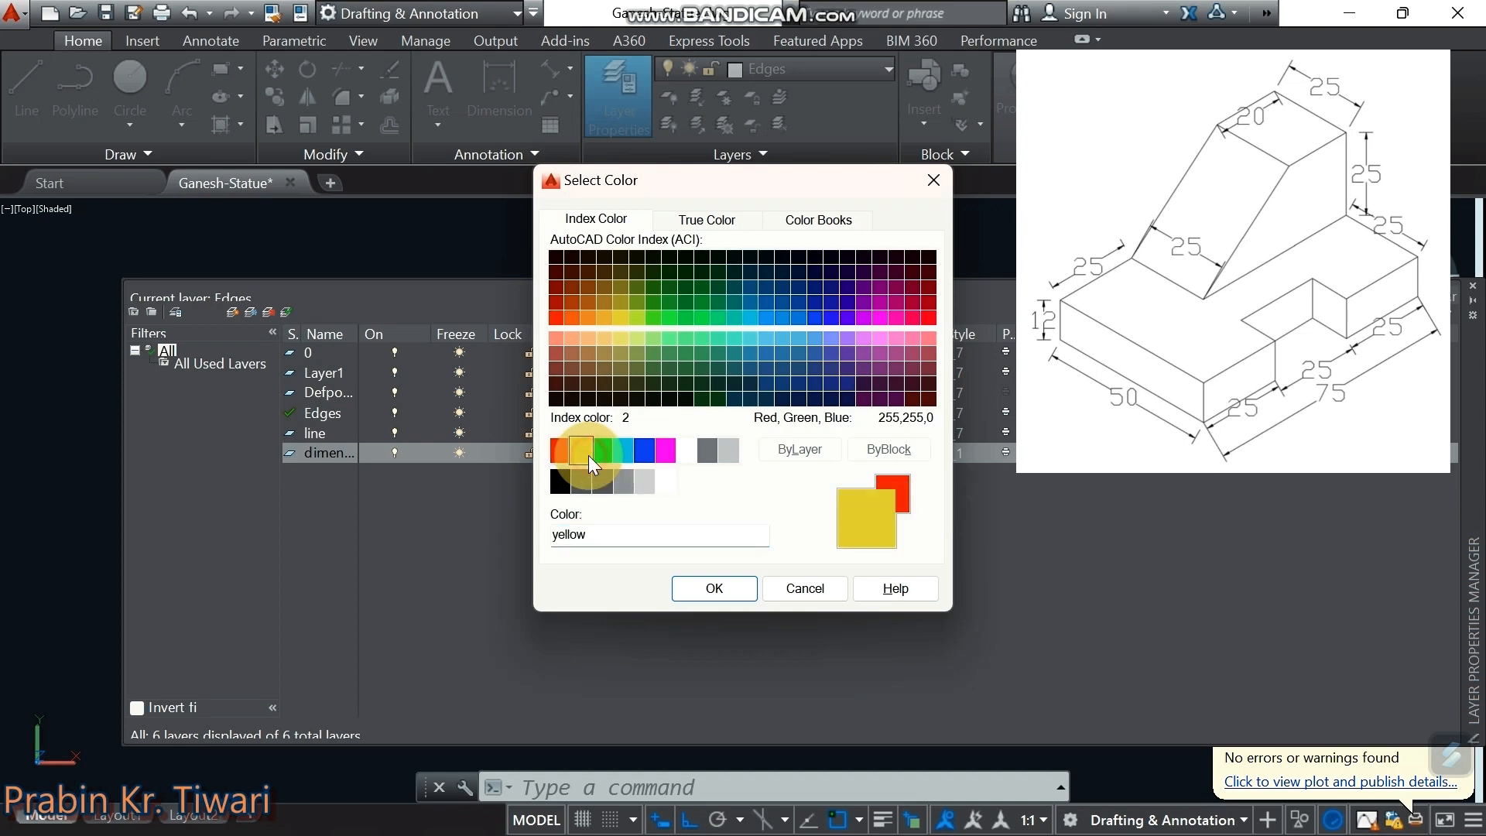
{"action": "left_click", "coordinate": [715, 590]}
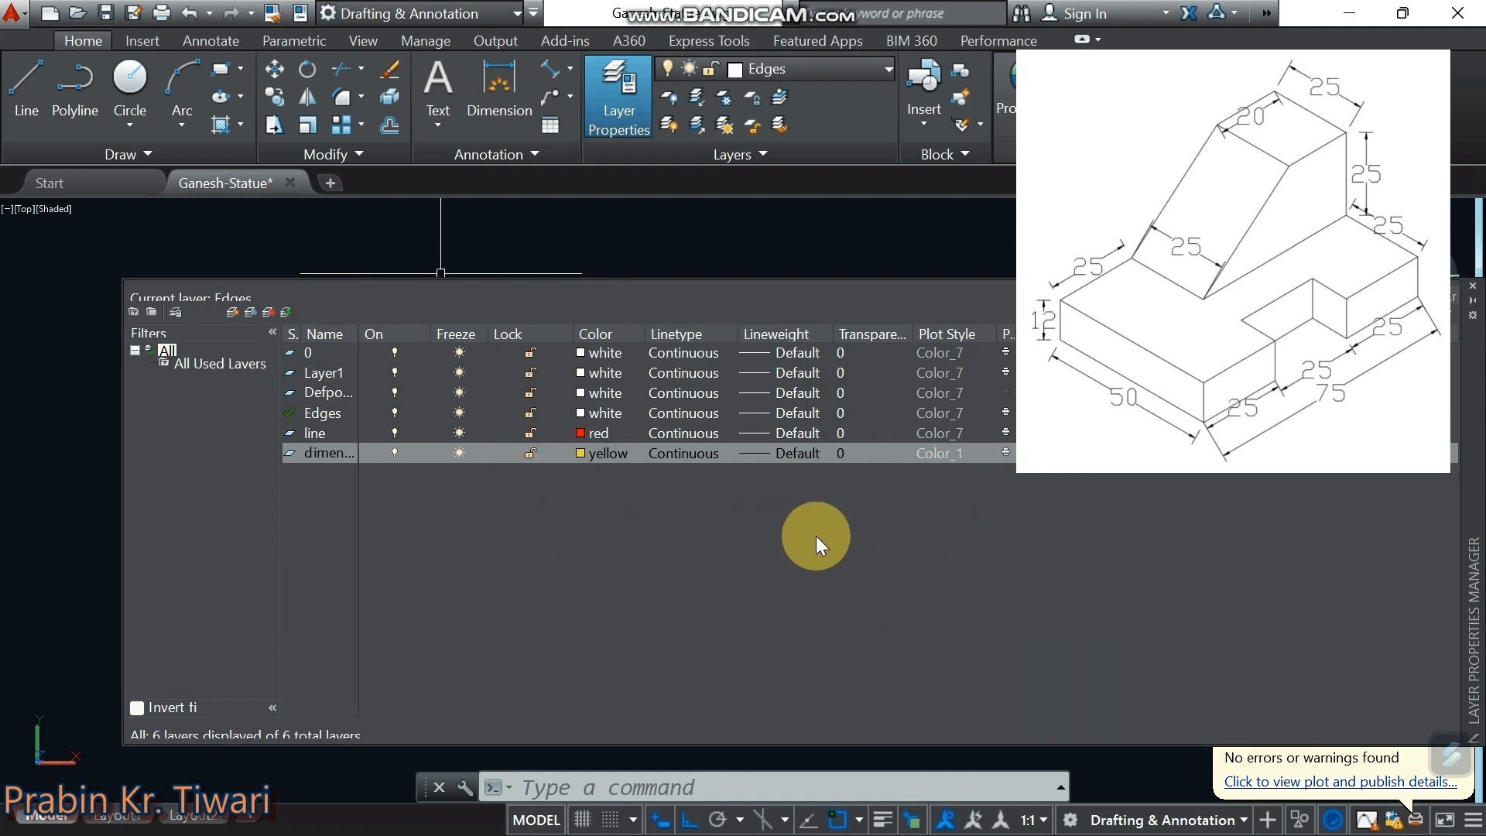
{"action": "left_click", "coordinate": [1474, 294]}
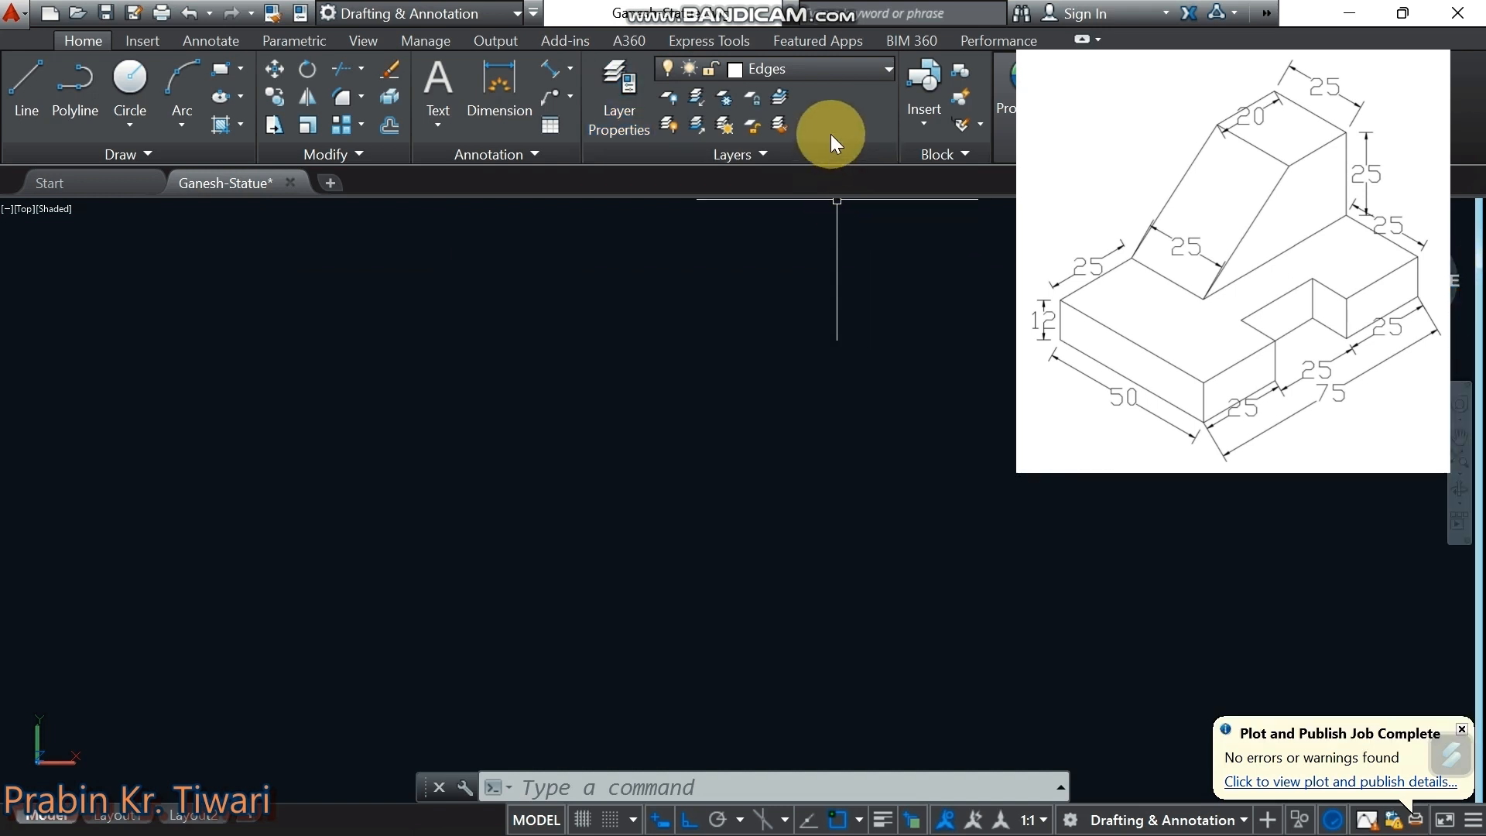
Make the line layer current and draw a 50-unit line, unconstrained by Ortho, sloping down to the right at about 15°
{"action": "left_click", "coordinate": [798, 70]}
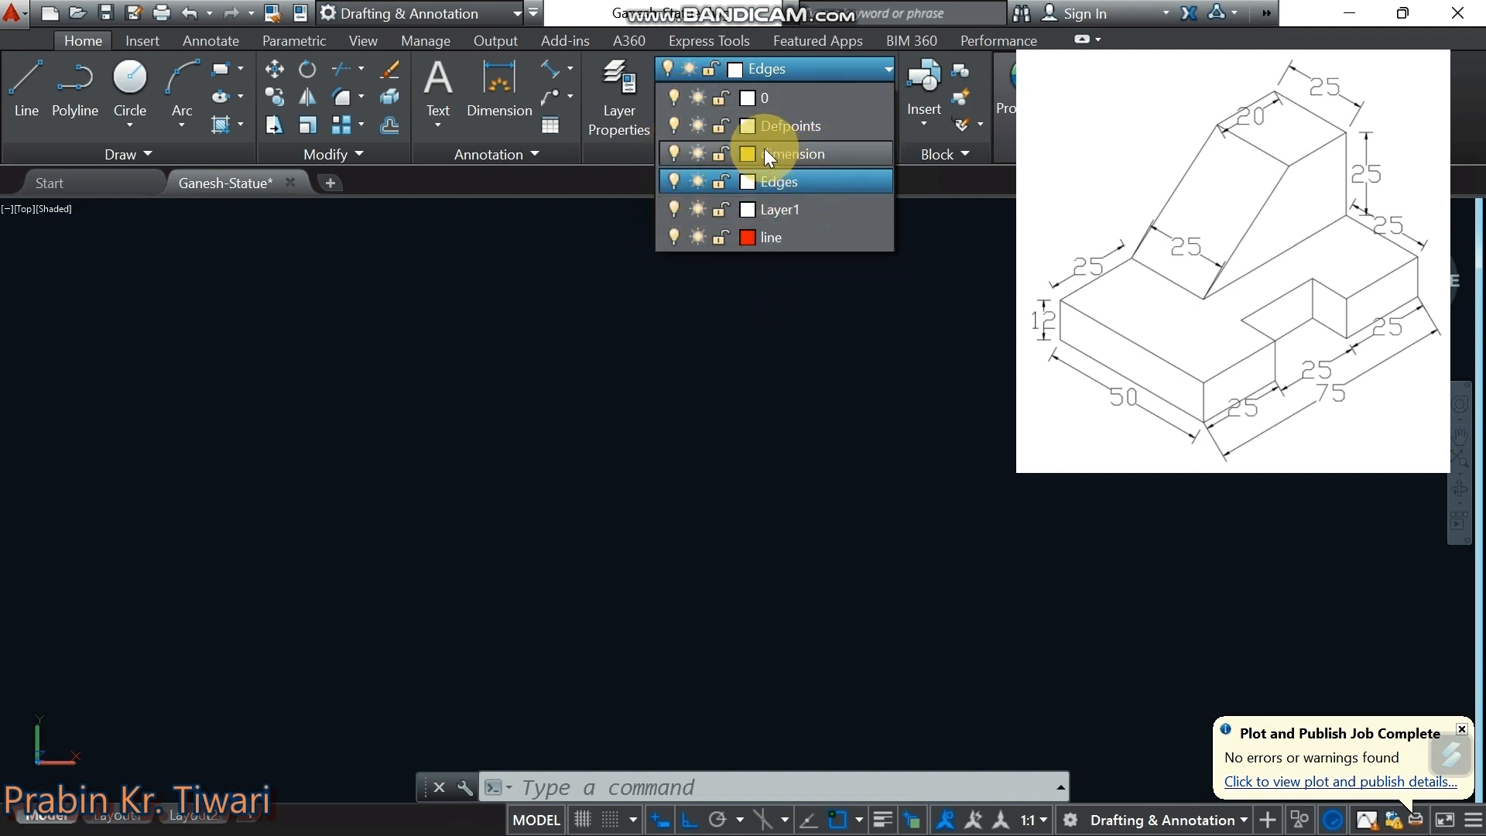
{"action": "left_click", "coordinate": [795, 235]}
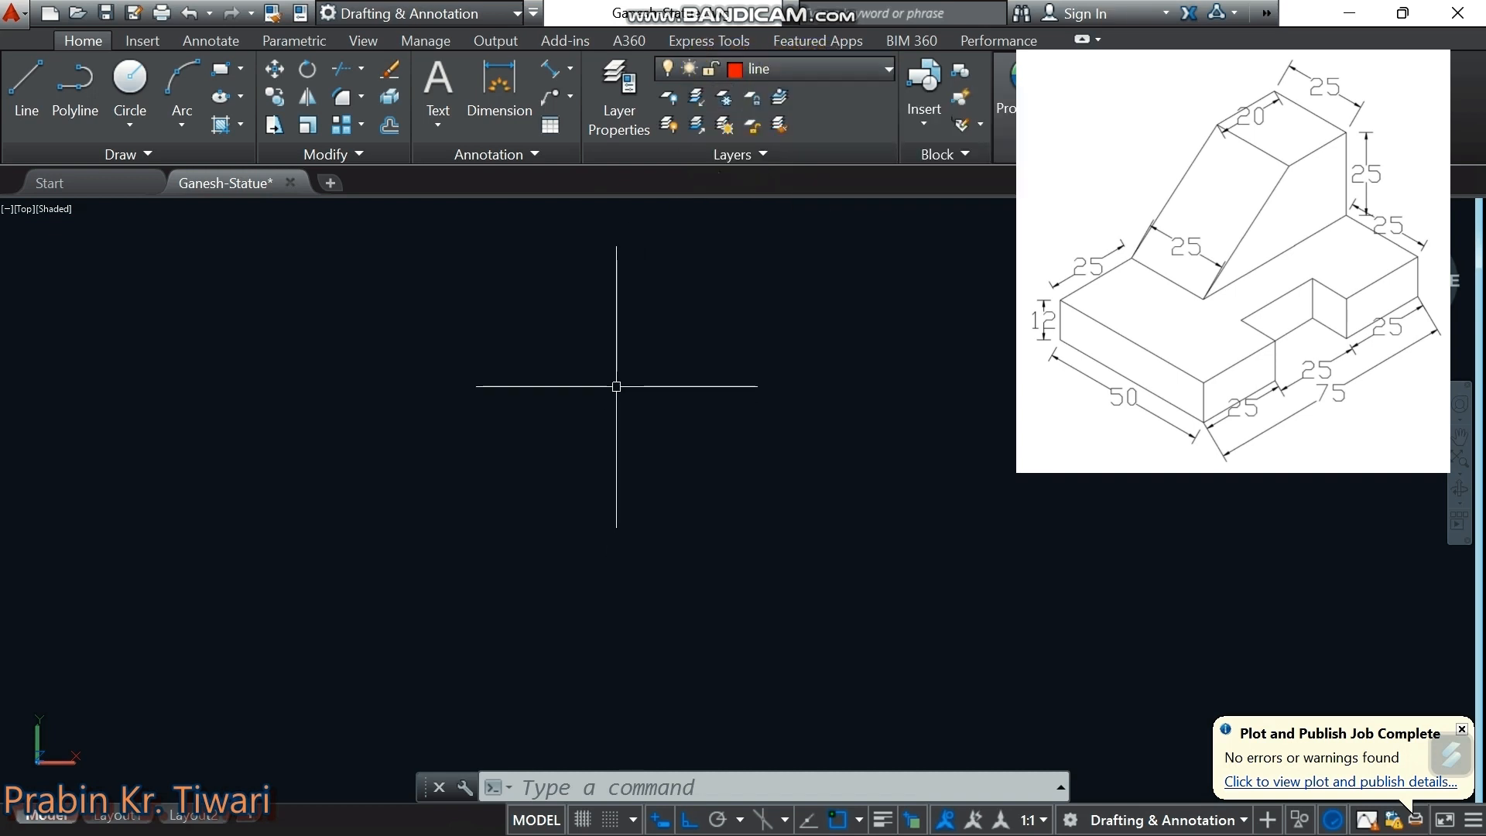
{"action": "type", "text": "l"}
{"action": "key", "text": "Return"}
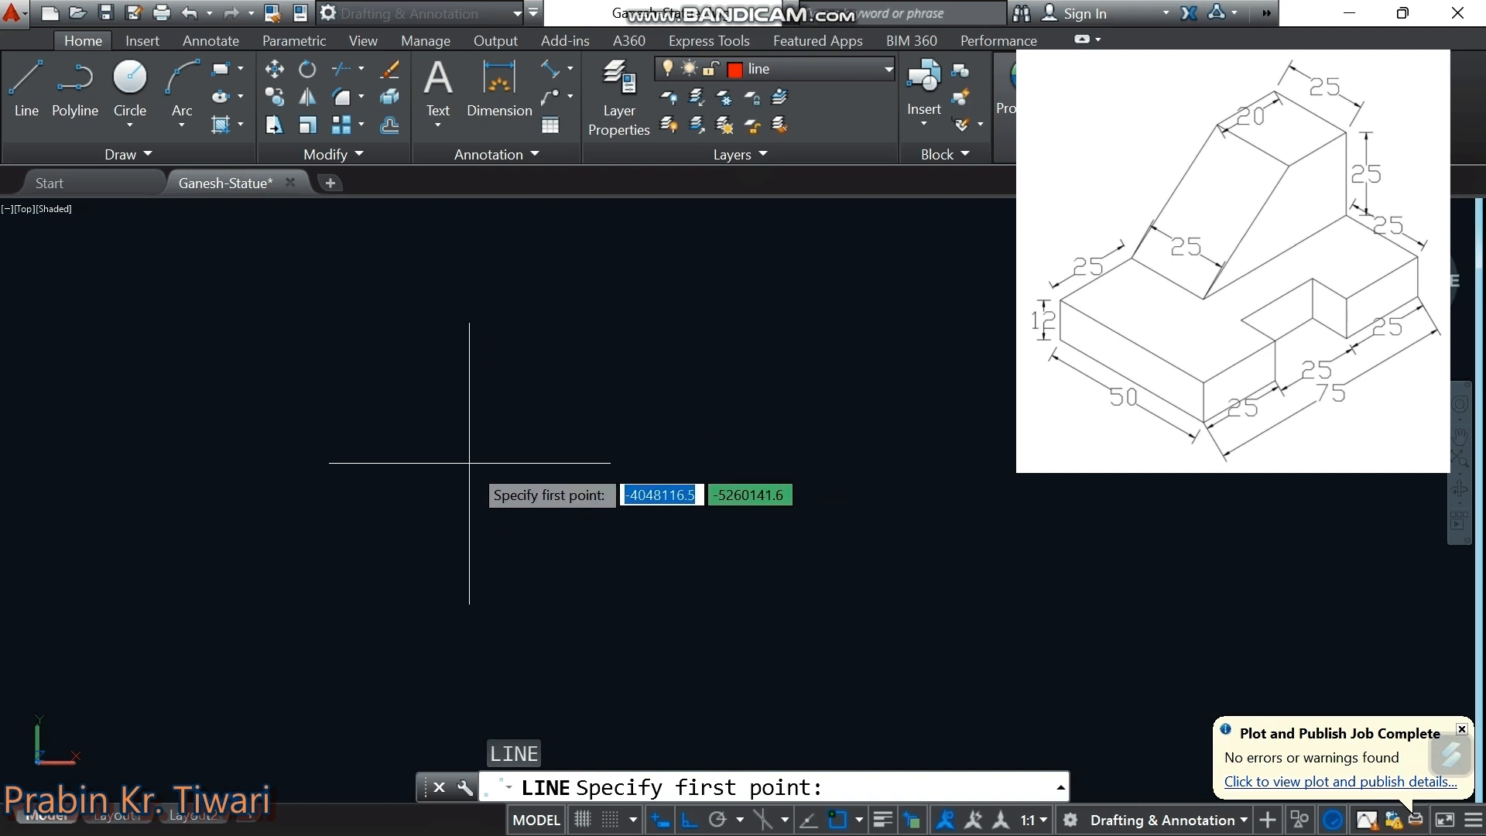
{"action": "left_click", "coordinate": [426, 515]}
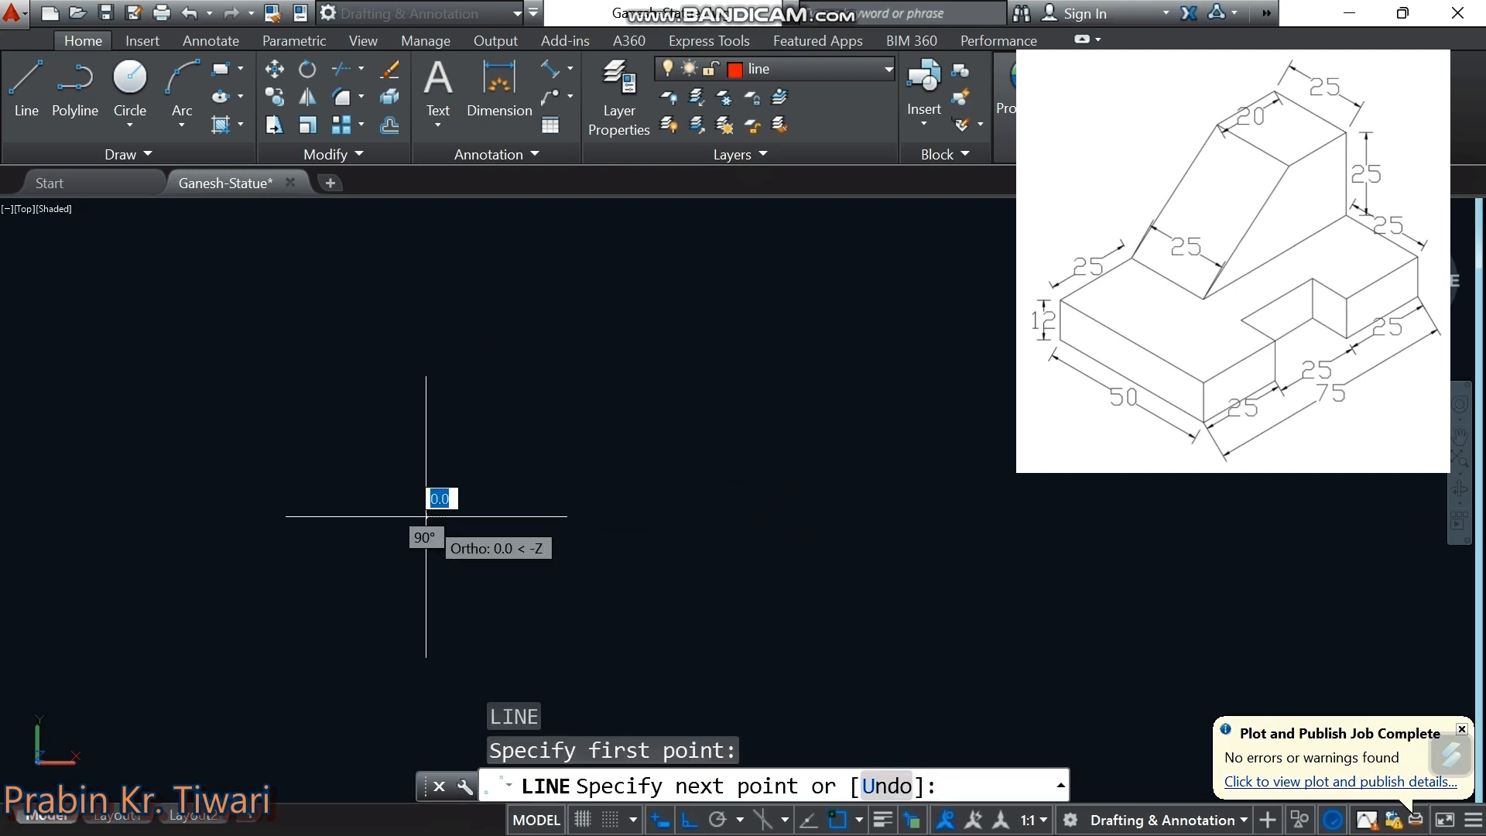
{"action": "left_click", "coordinate": [689, 820]}
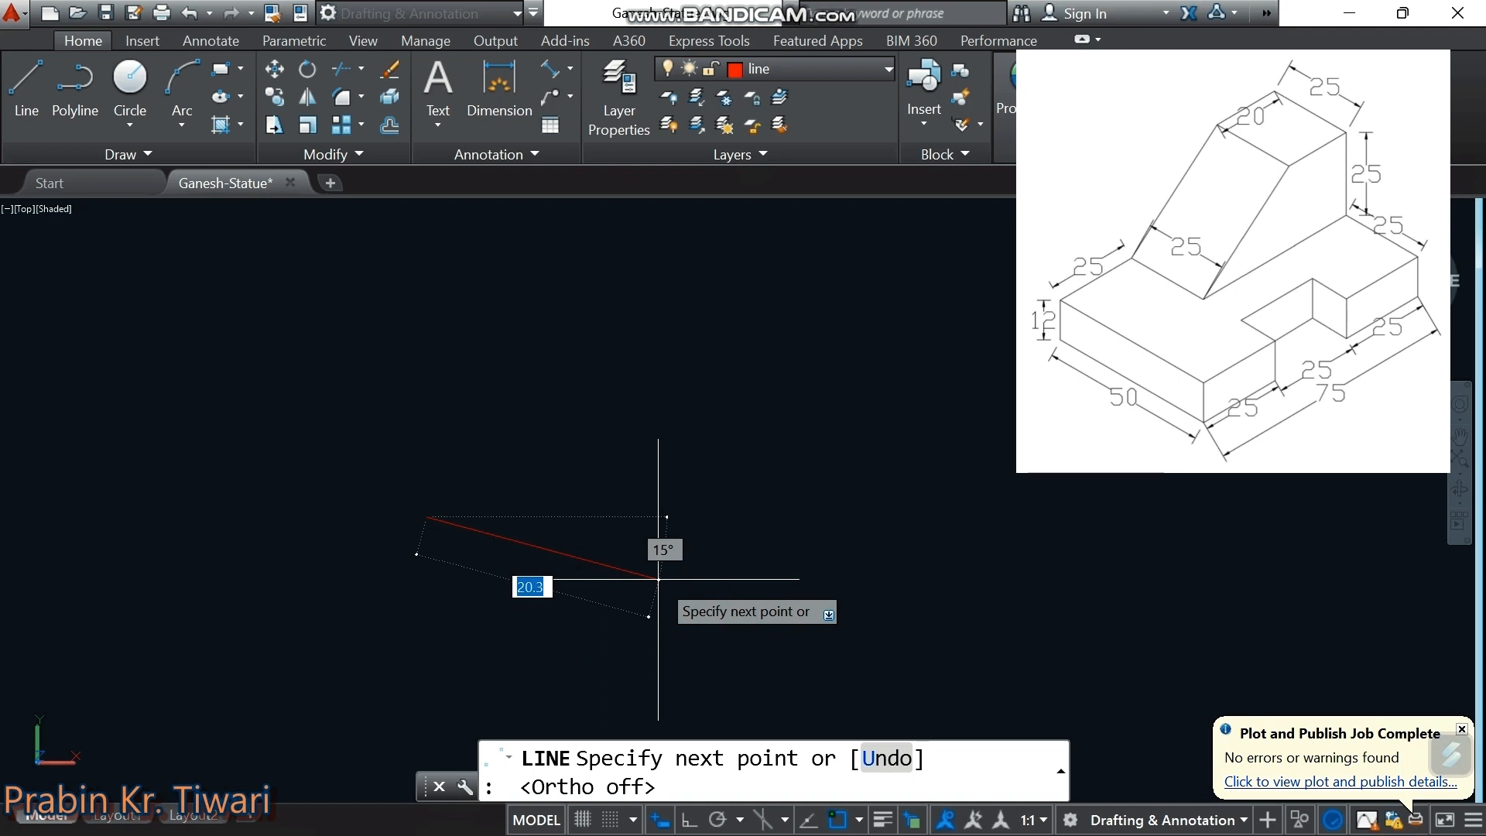
{"action": "type", "text": "50"}
{"action": "key", "text": "Return"}
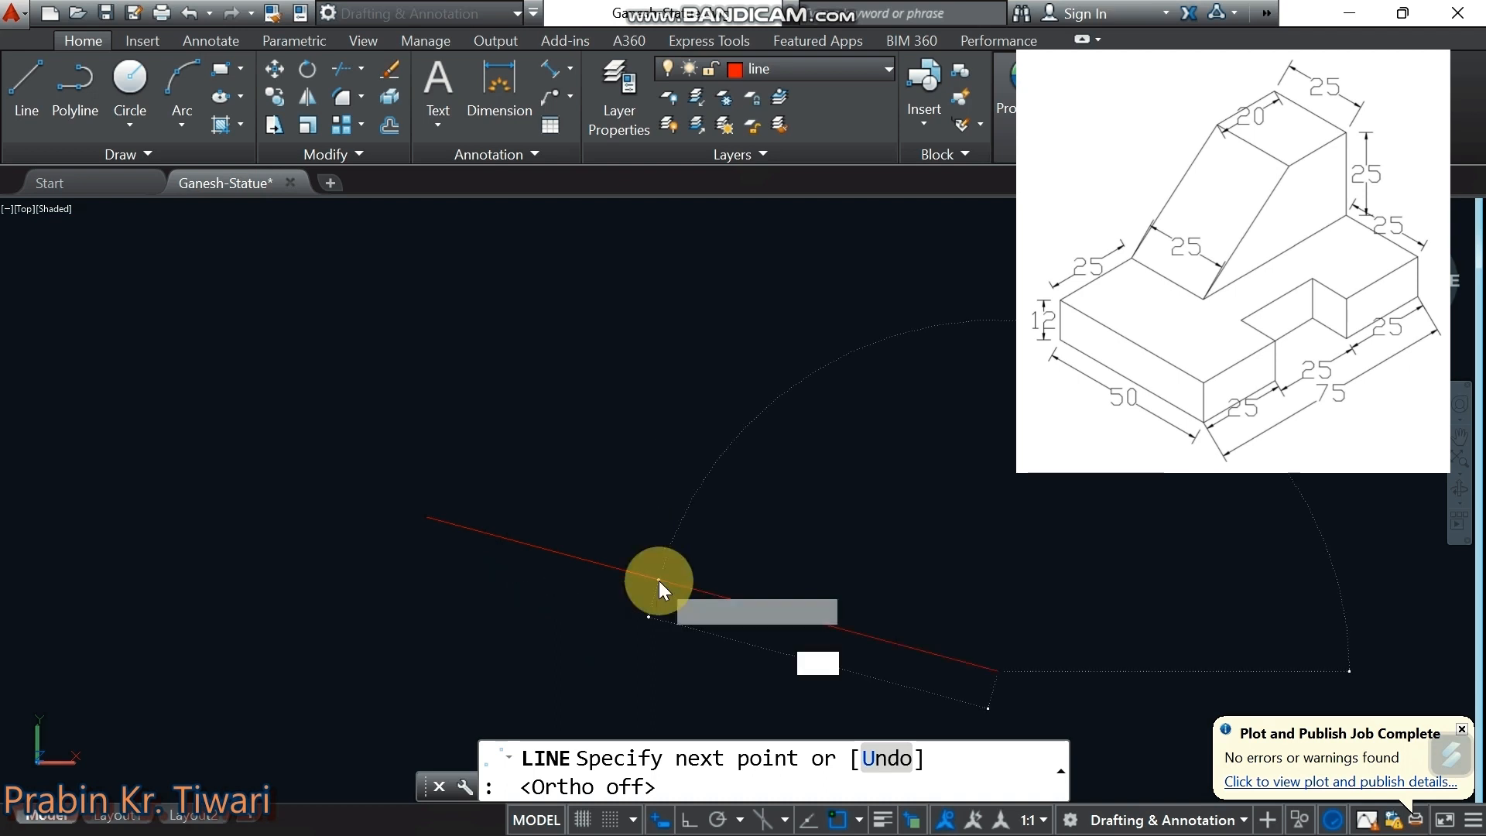
With Ortho on, continue with a 12-unit line straight up from the sloped line's lower end and finish the Line command
{"action": "scroll", "coordinate": [662, 461], "scroll_direction": "down", "scroll_amount": 3}
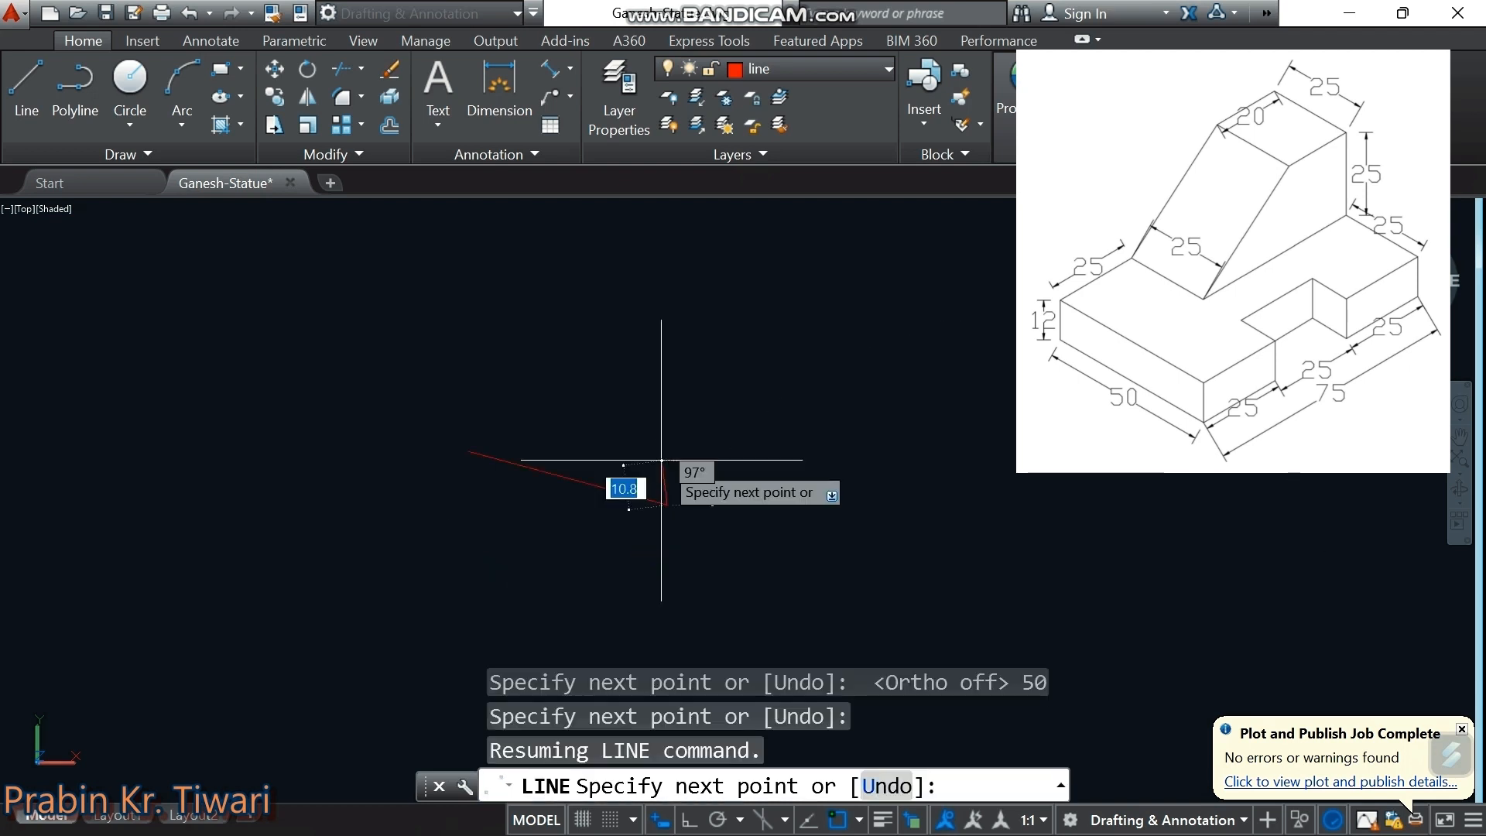
{"action": "left_click", "coordinate": [688, 819]}
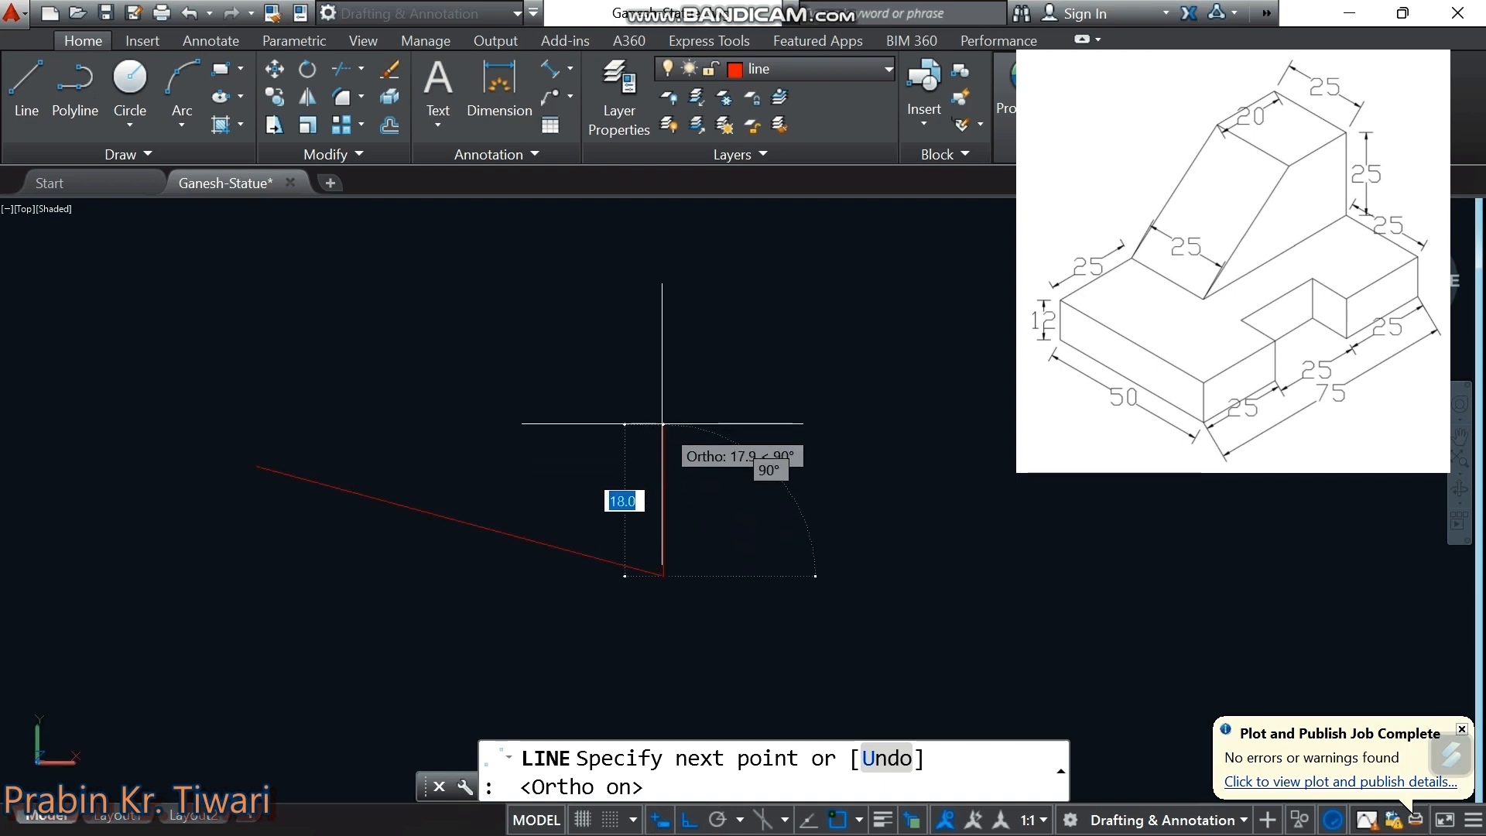
{"action": "scroll", "coordinate": [657, 457], "scroll_direction": "up", "scroll_amount": 3}
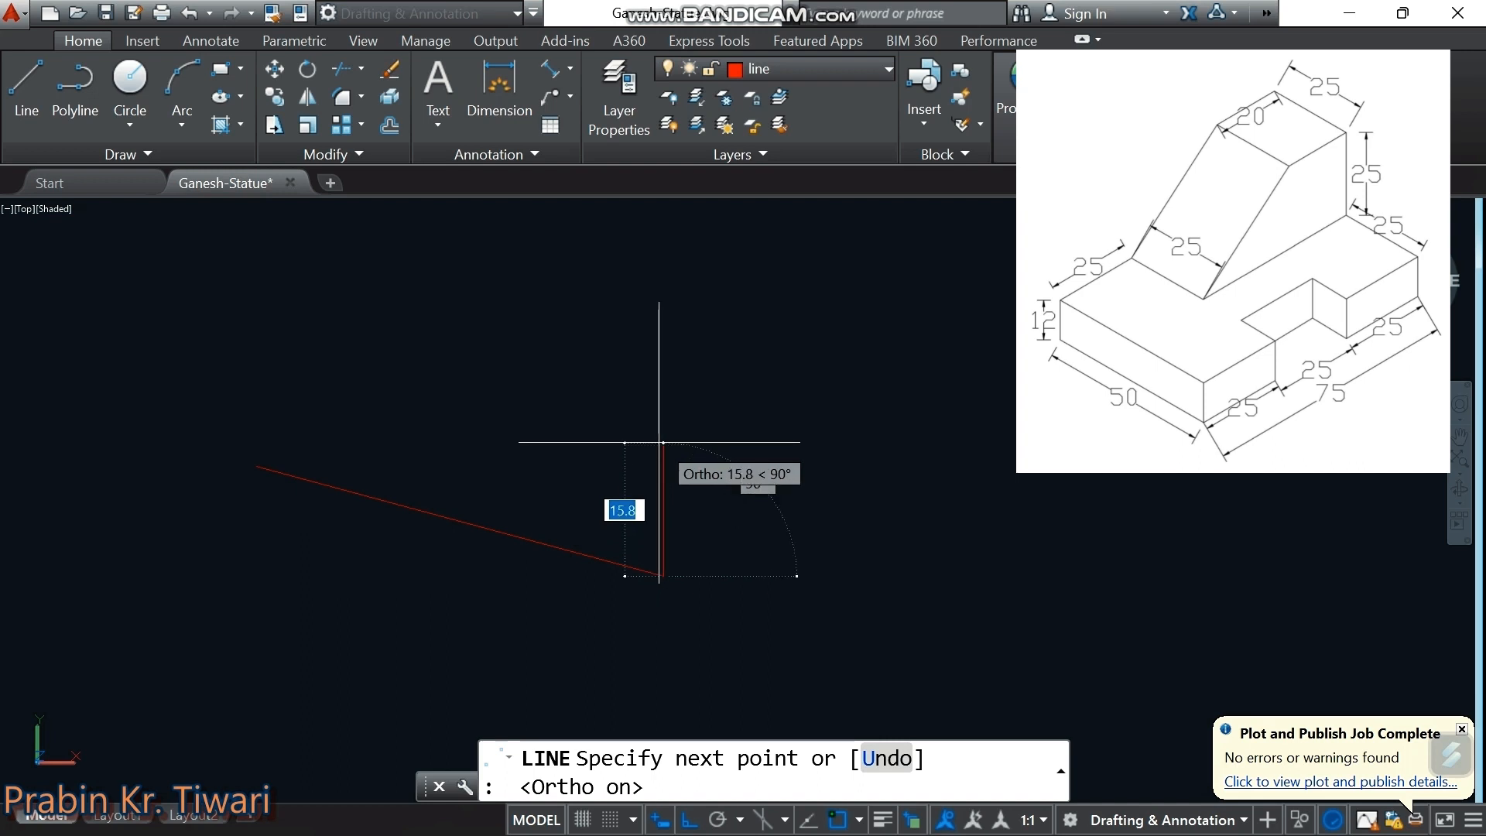
{"action": "type", "text": "12"}
{"action": "key", "text": "Return"}
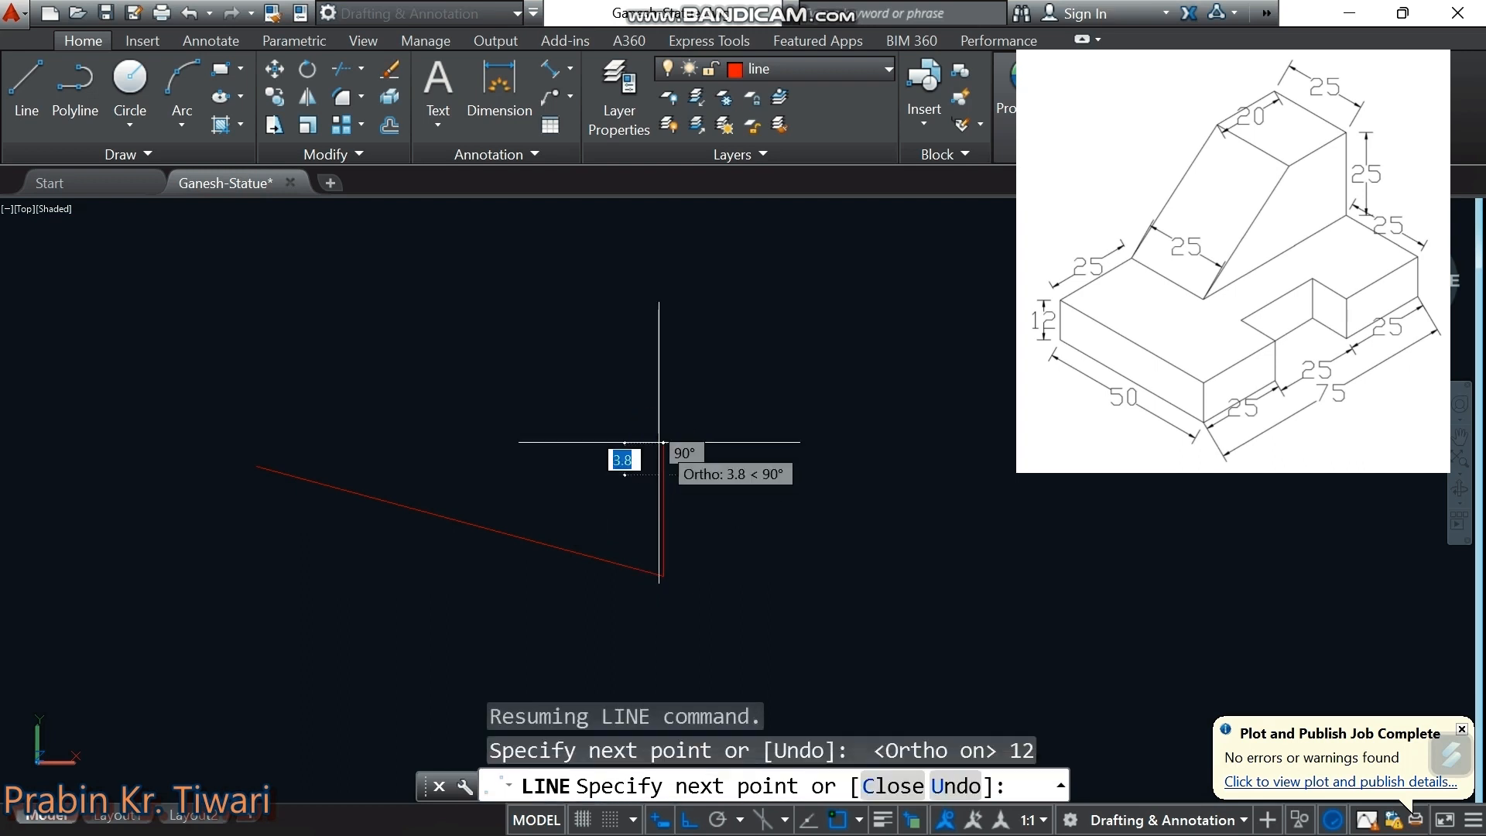
{"action": "key", "text": "Escape"}
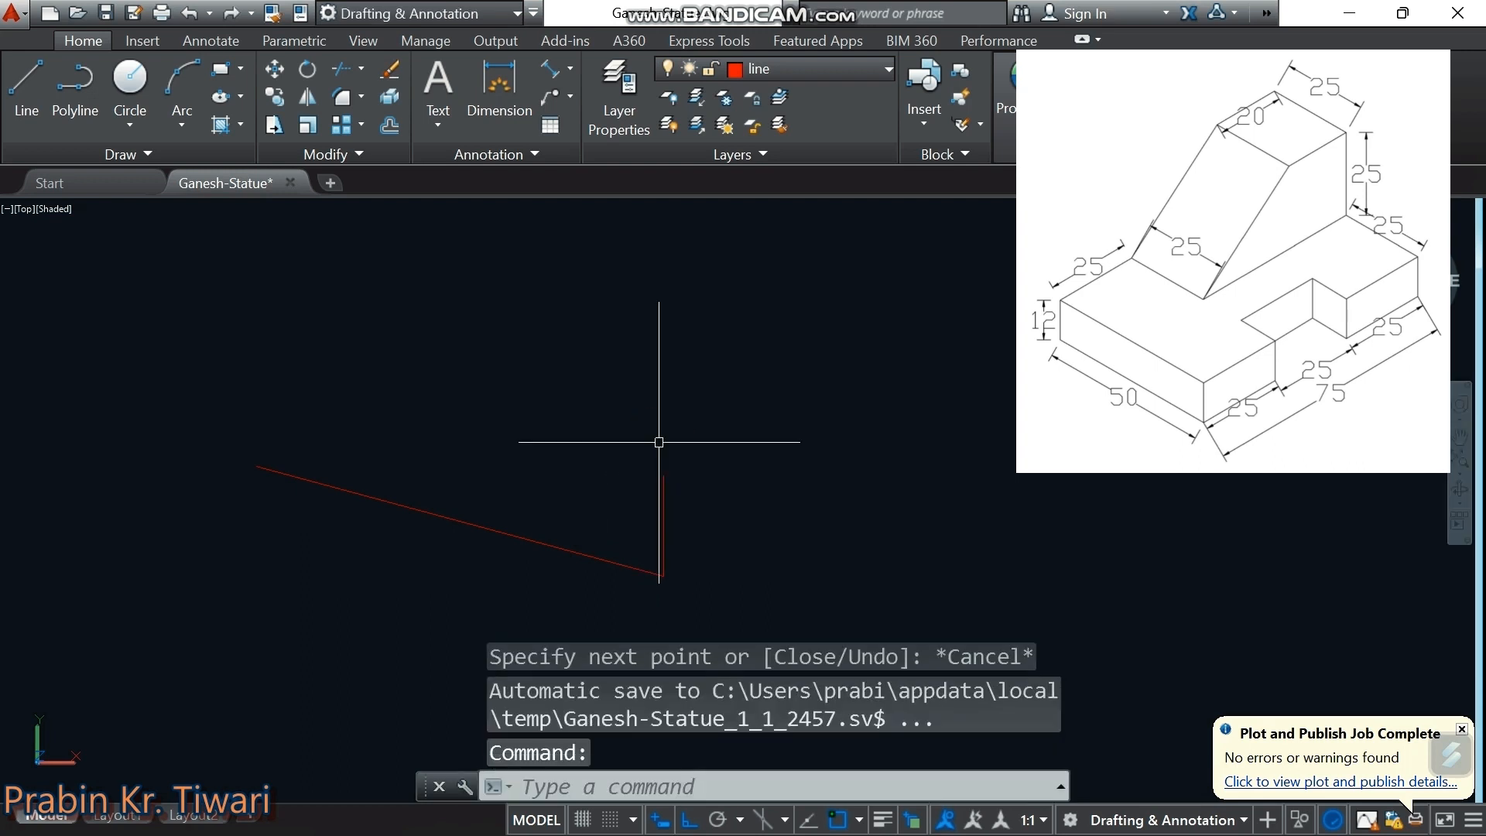
Copy the 50-unit sloped line from the vertical line's lower end to its upper end
{"action": "scroll", "coordinate": [603, 437], "scroll_direction": "down", "scroll_amount": 1}
{"action": "left_click", "coordinate": [601, 512]}
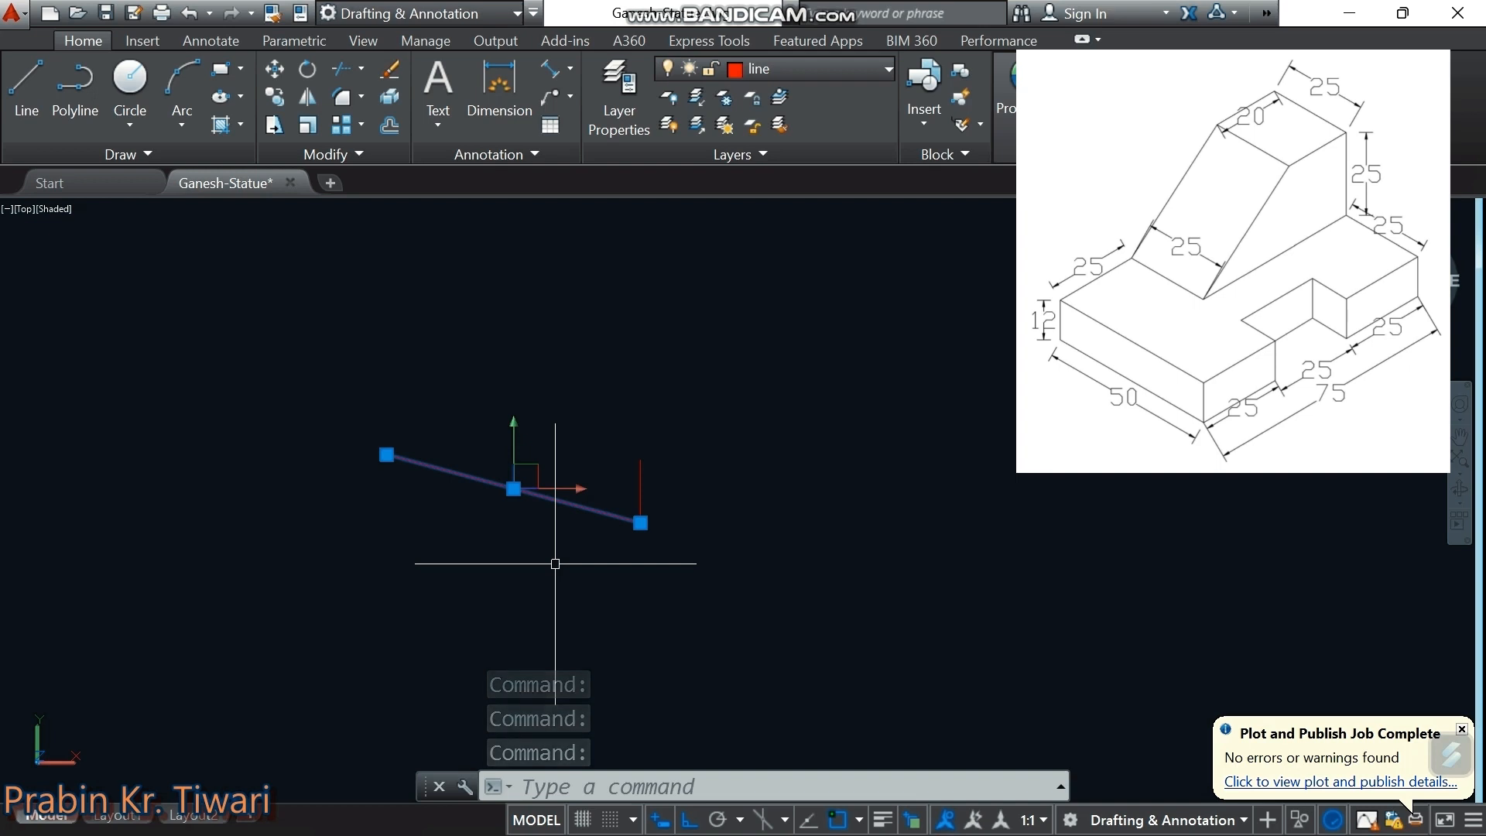
{"action": "right_click", "coordinate": [556, 563]}
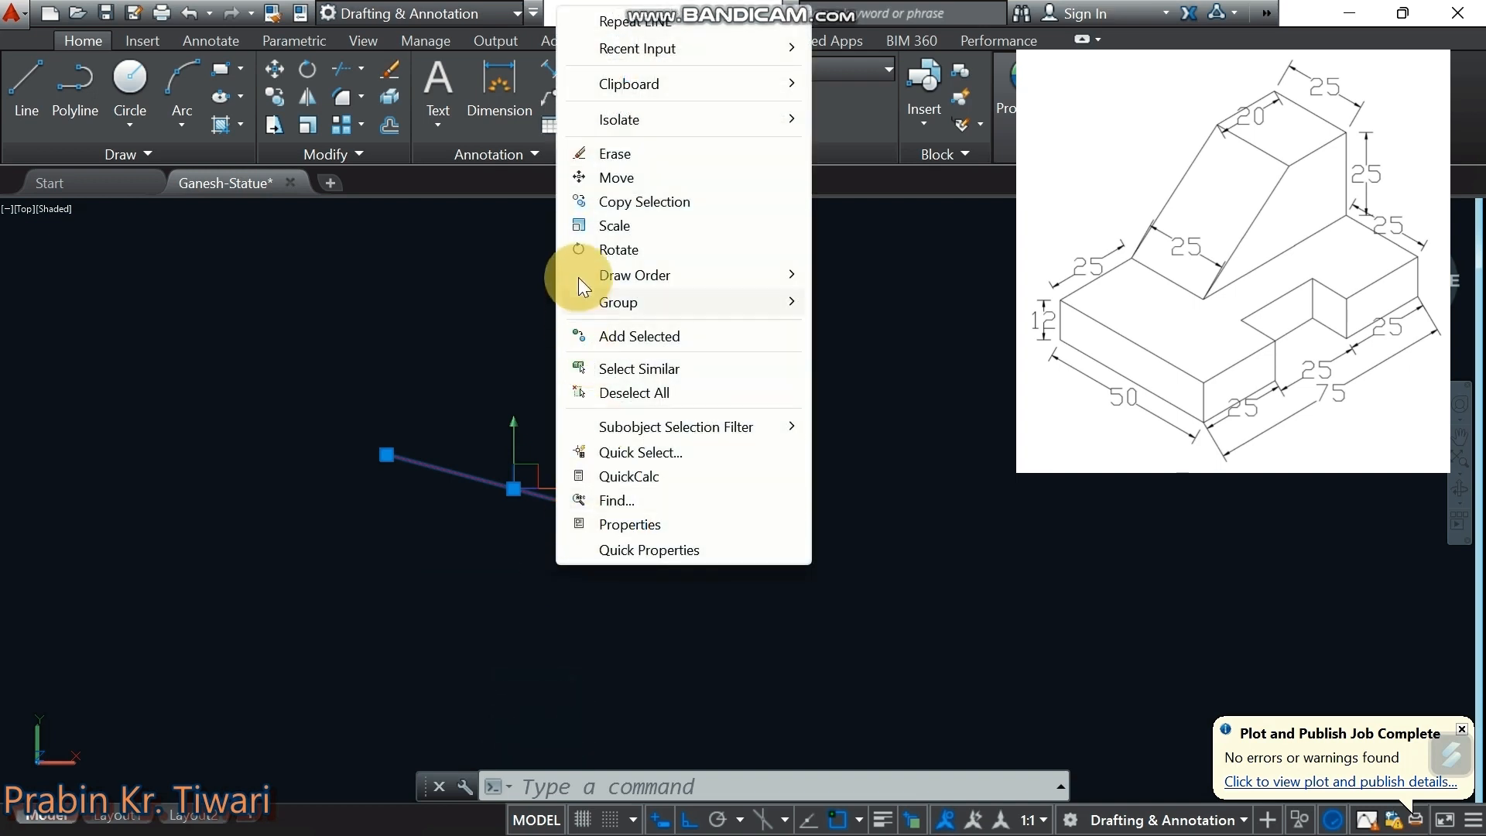
{"action": "left_click", "coordinate": [614, 202]}
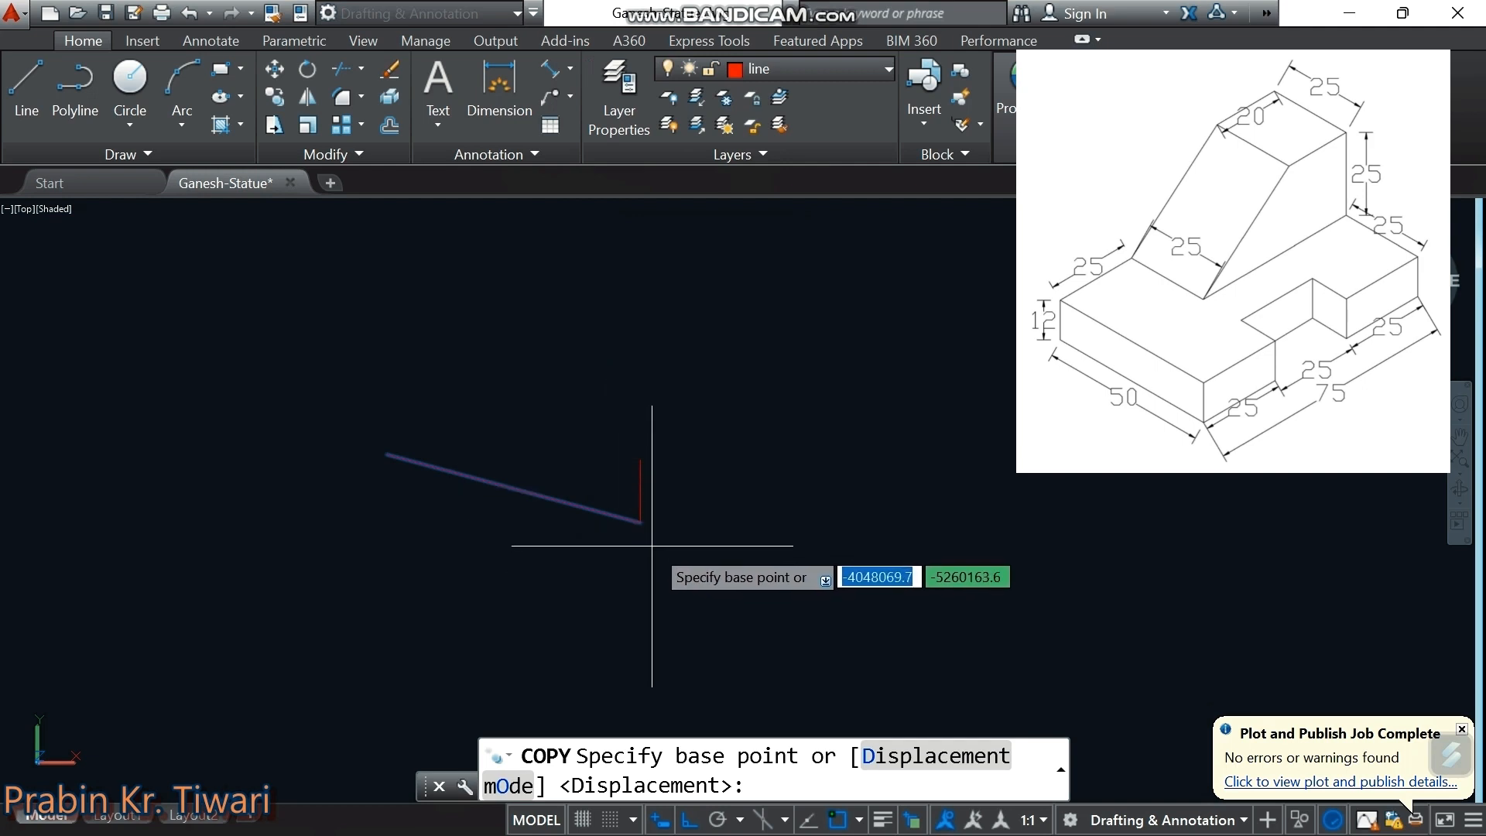
{"action": "left_click", "coordinate": [640, 522]}
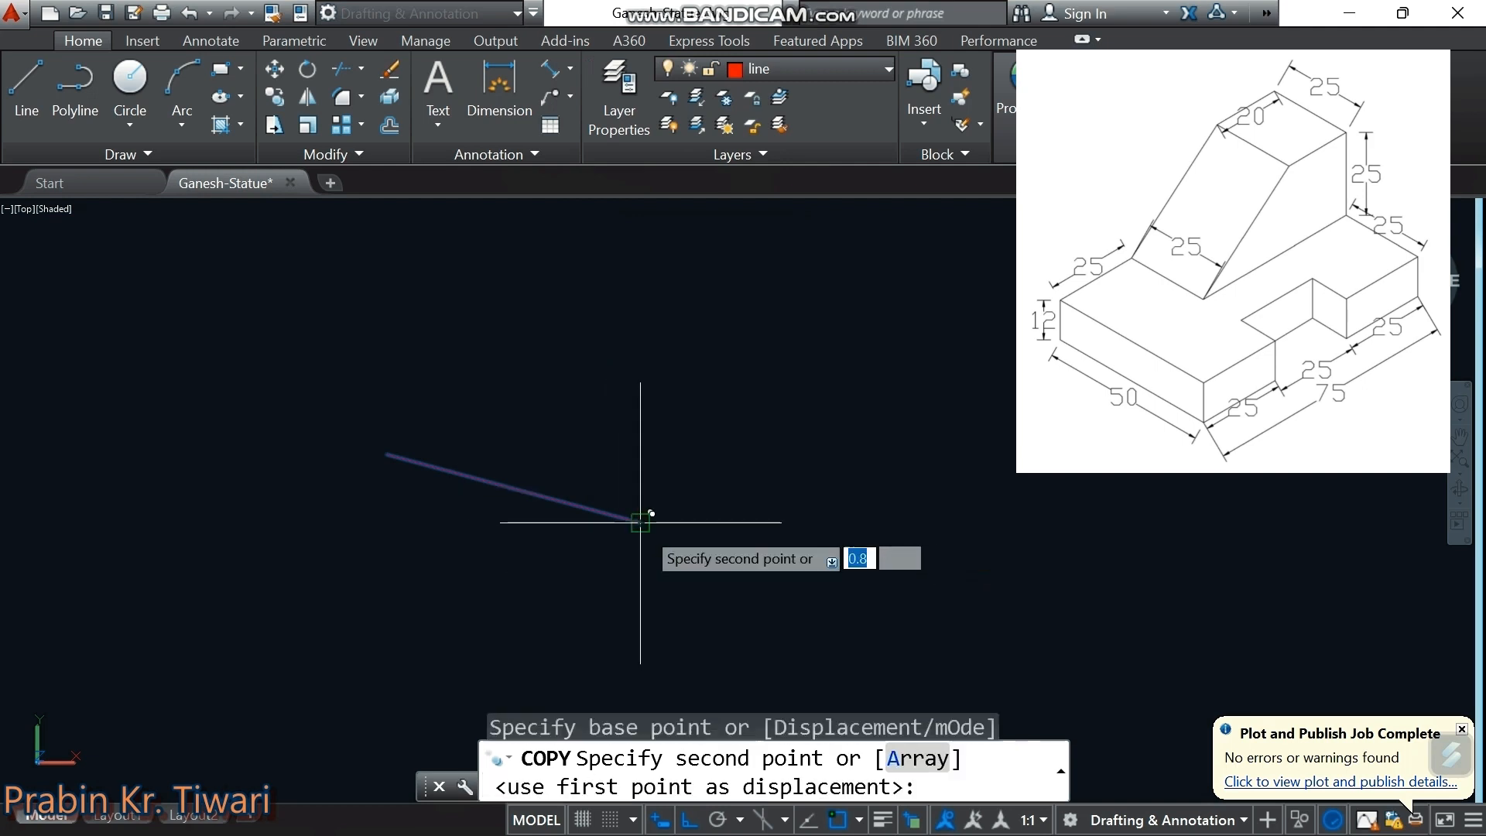
{"action": "left_click", "coordinate": [640, 458]}
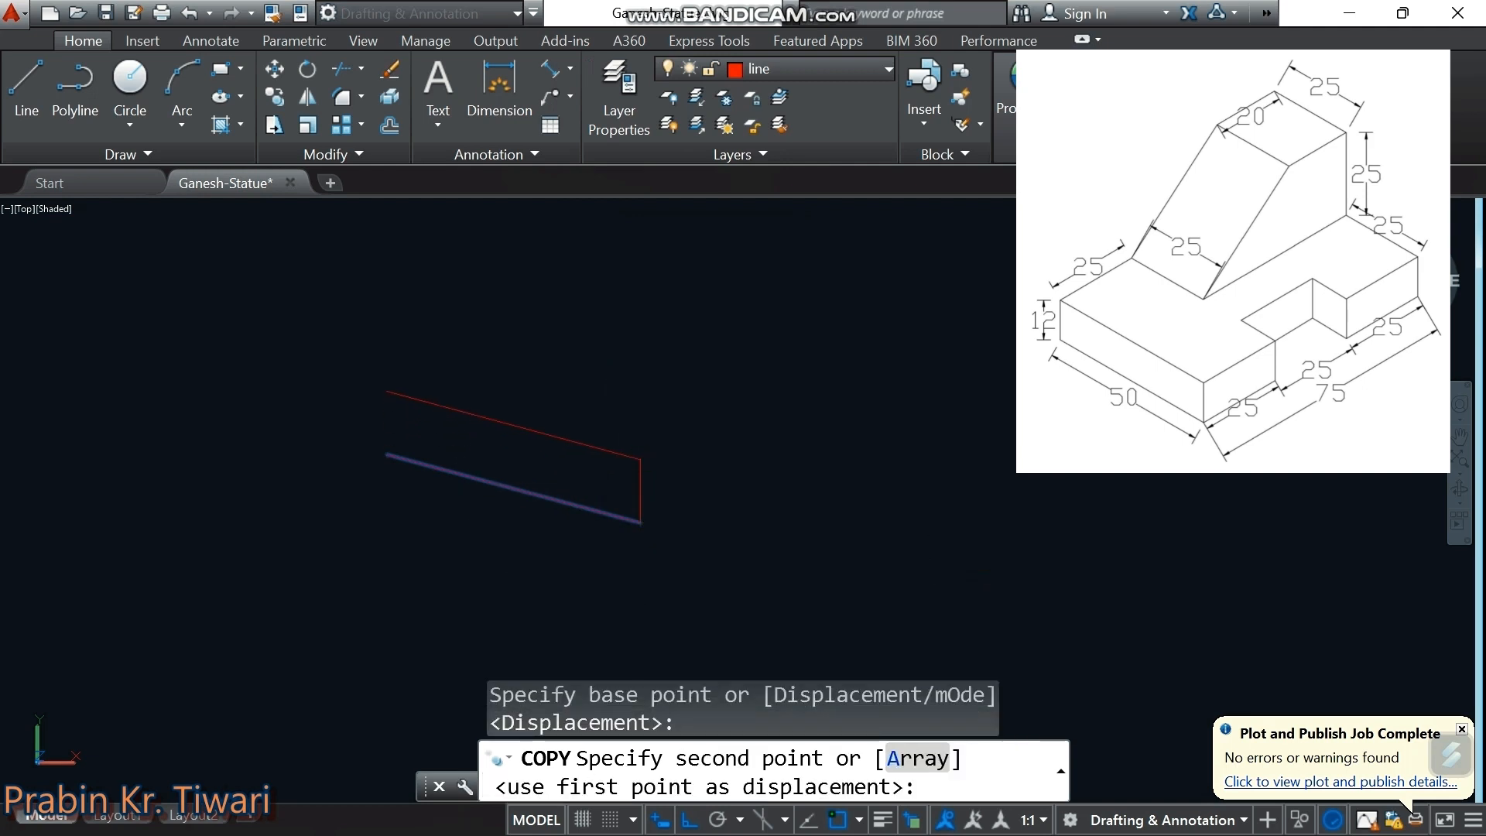
{"action": "key", "text": "Escape"}
{"action": "scroll", "coordinate": [650, 473], "scroll_direction": "up", "scroll_amount": 1}
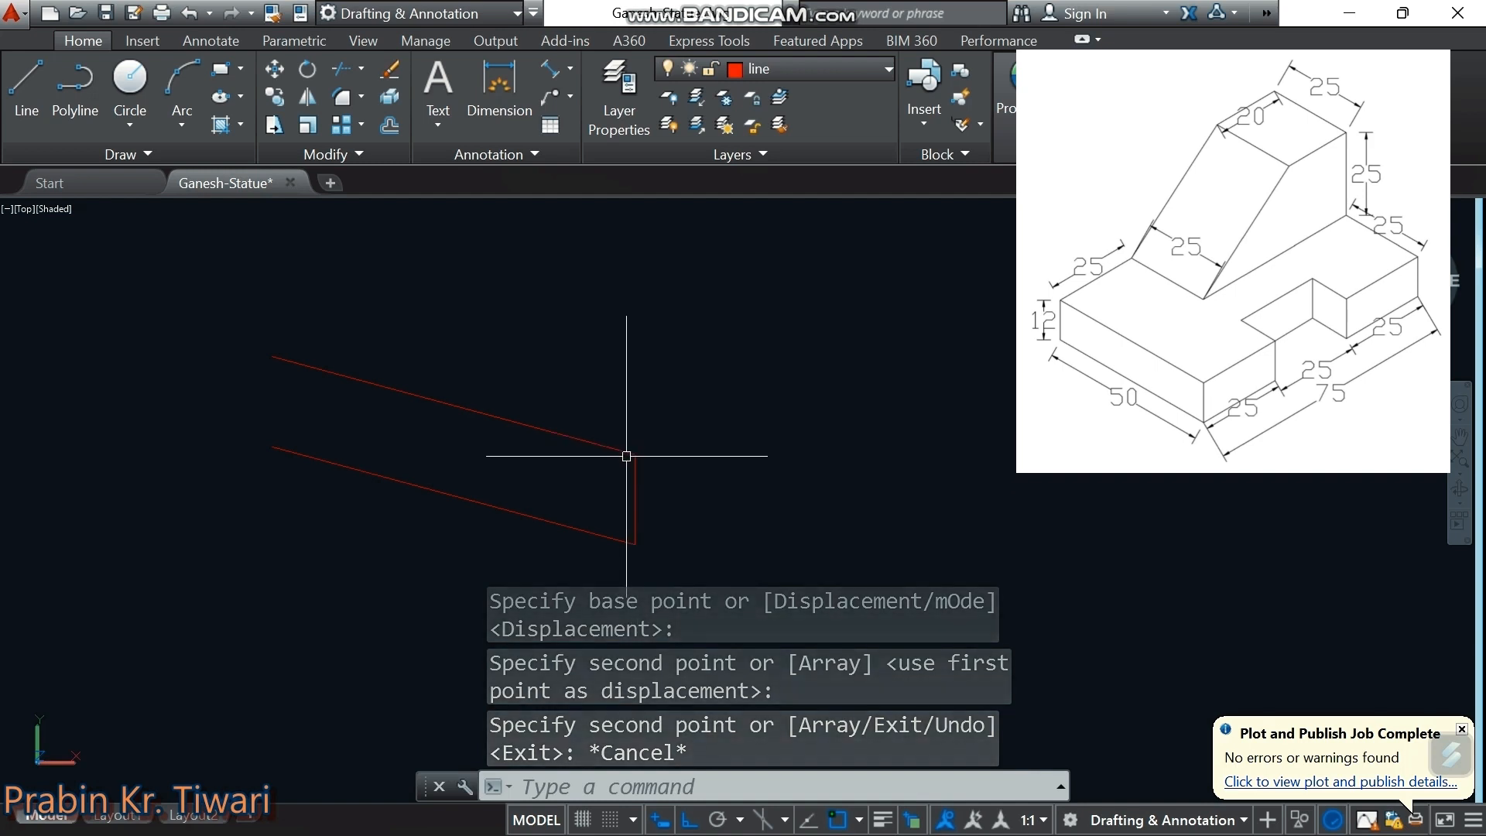
Copy the 12-unit vertical line to the left ends of the two sloped lines to close the front face
{"action": "scroll", "coordinate": [631, 457], "scroll_direction": "down", "scroll_amount": 3}
{"action": "scroll", "coordinate": [505, 476], "scroll_direction": "up", "scroll_amount": 2}
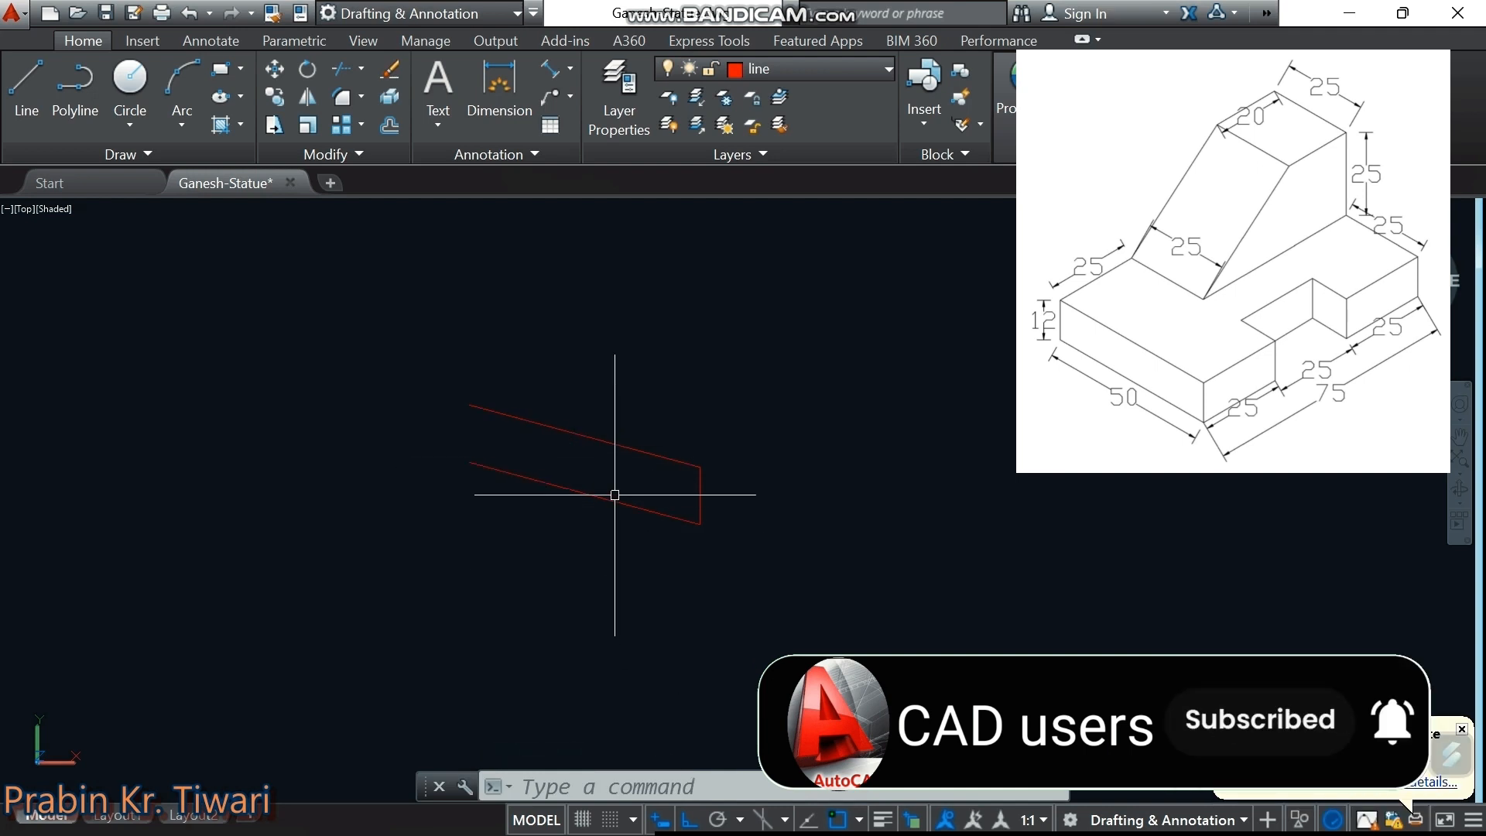
{"action": "left_click", "coordinate": [700, 495]}
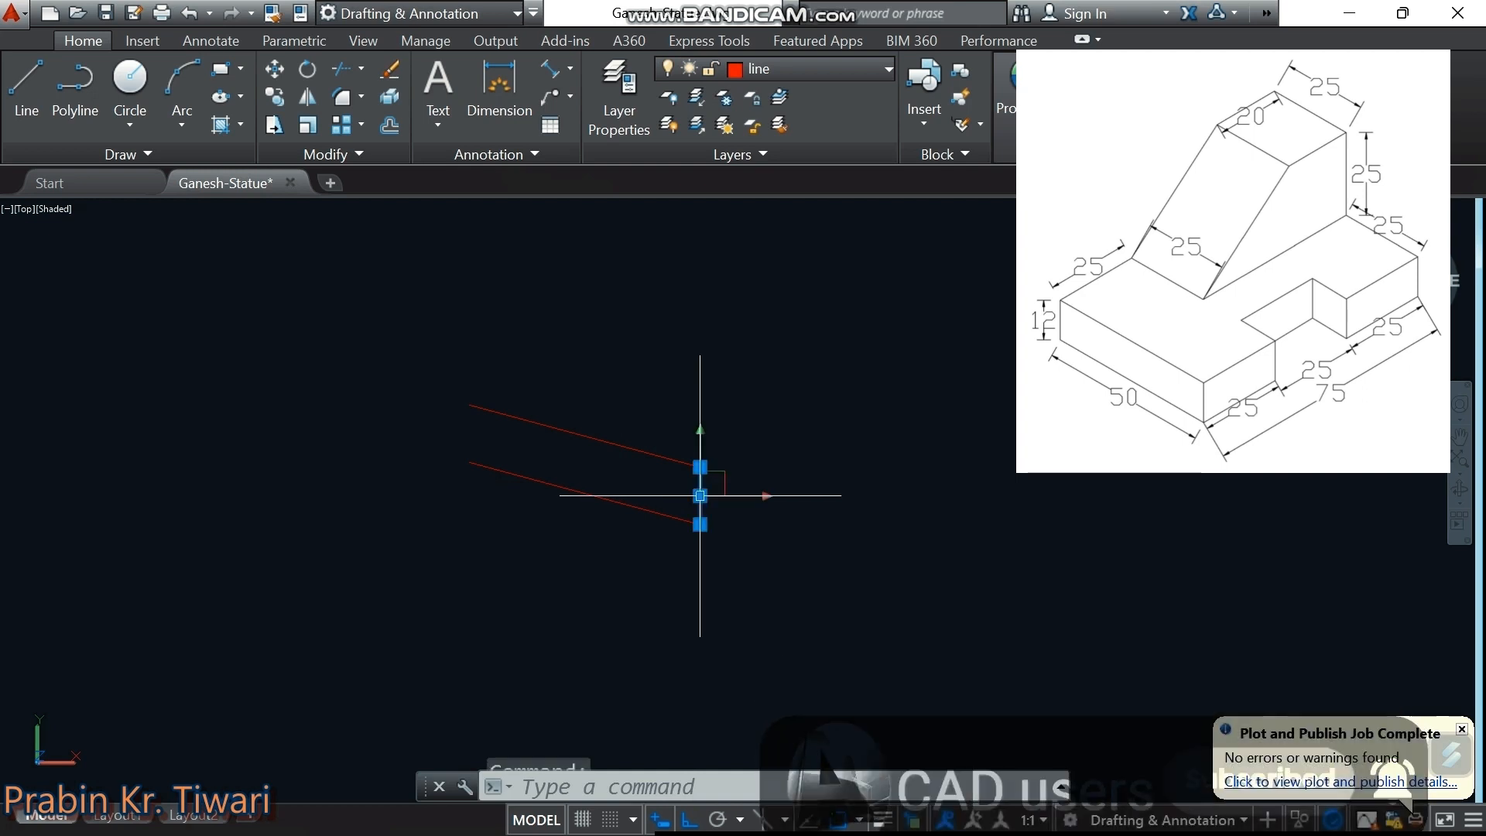
{"action": "key", "text": "Escape"}
{"action": "key", "text": "Escape"}
{"action": "left_click", "coordinate": [700, 494]}
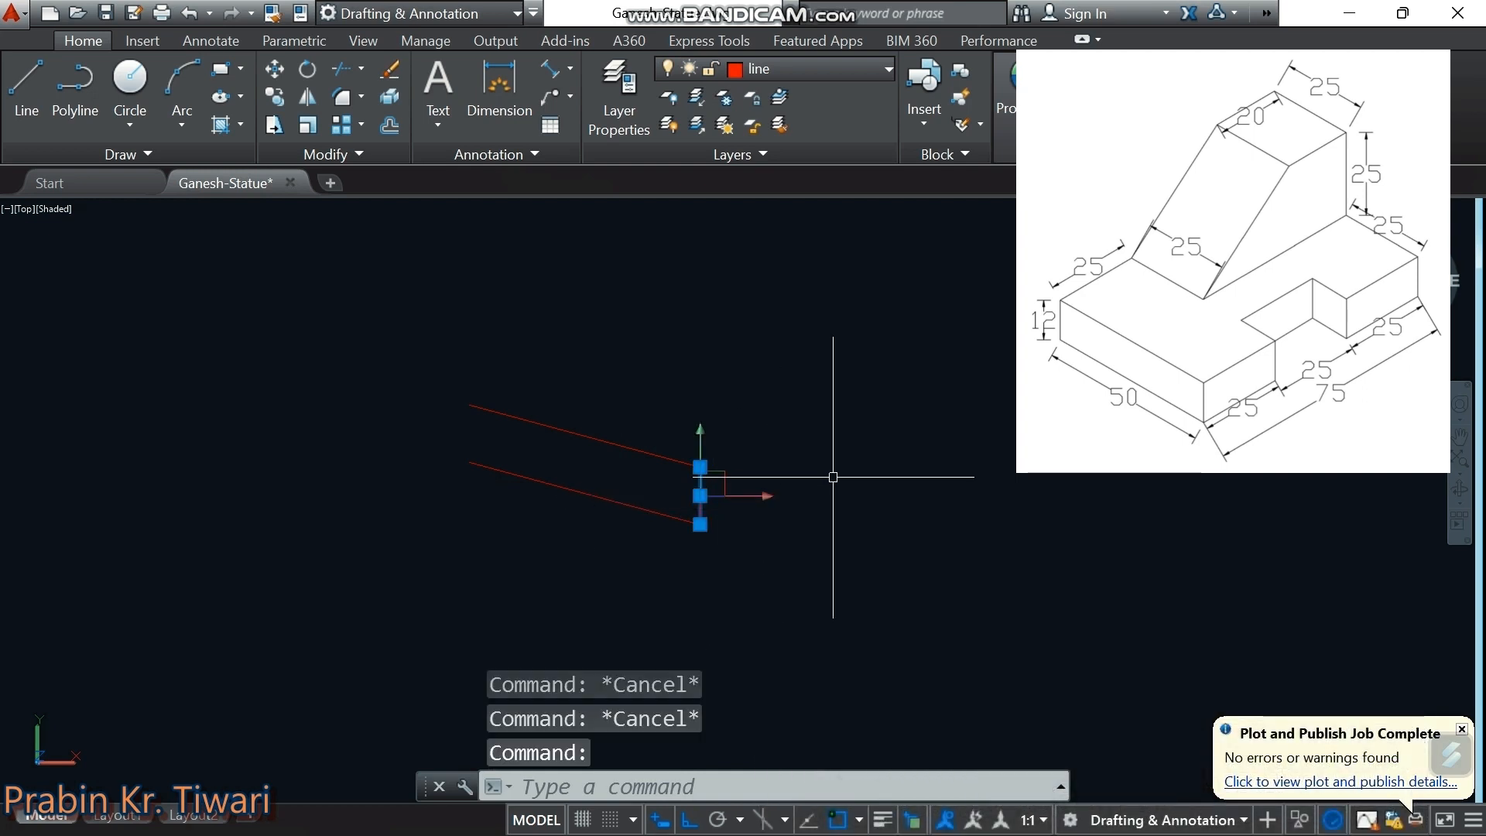
{"action": "right_click", "coordinate": [832, 474]}
{"action": "left_click", "coordinate": [894, 473]}
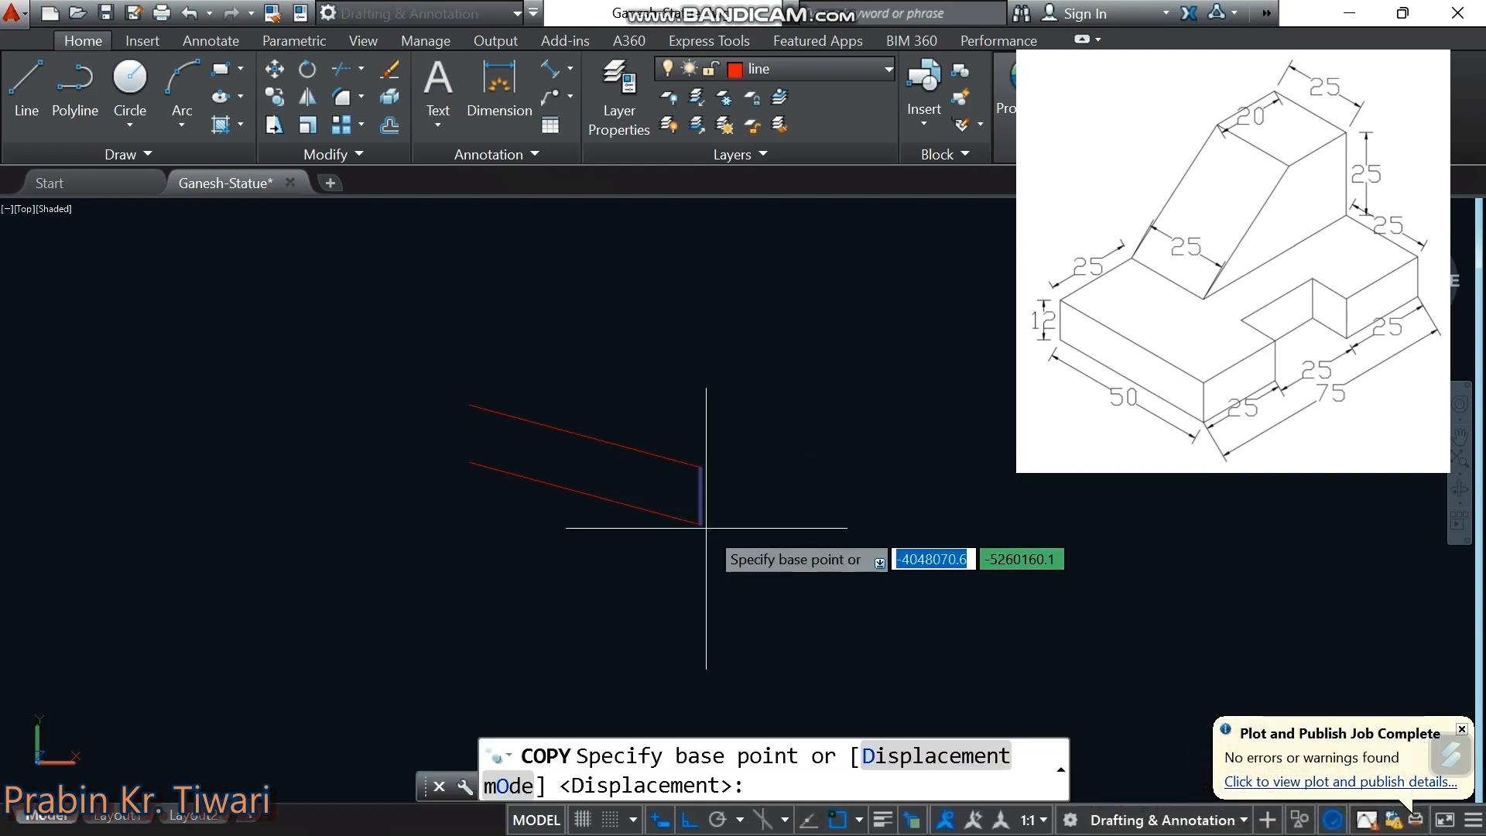
{"action": "left_click", "coordinate": [700, 524]}
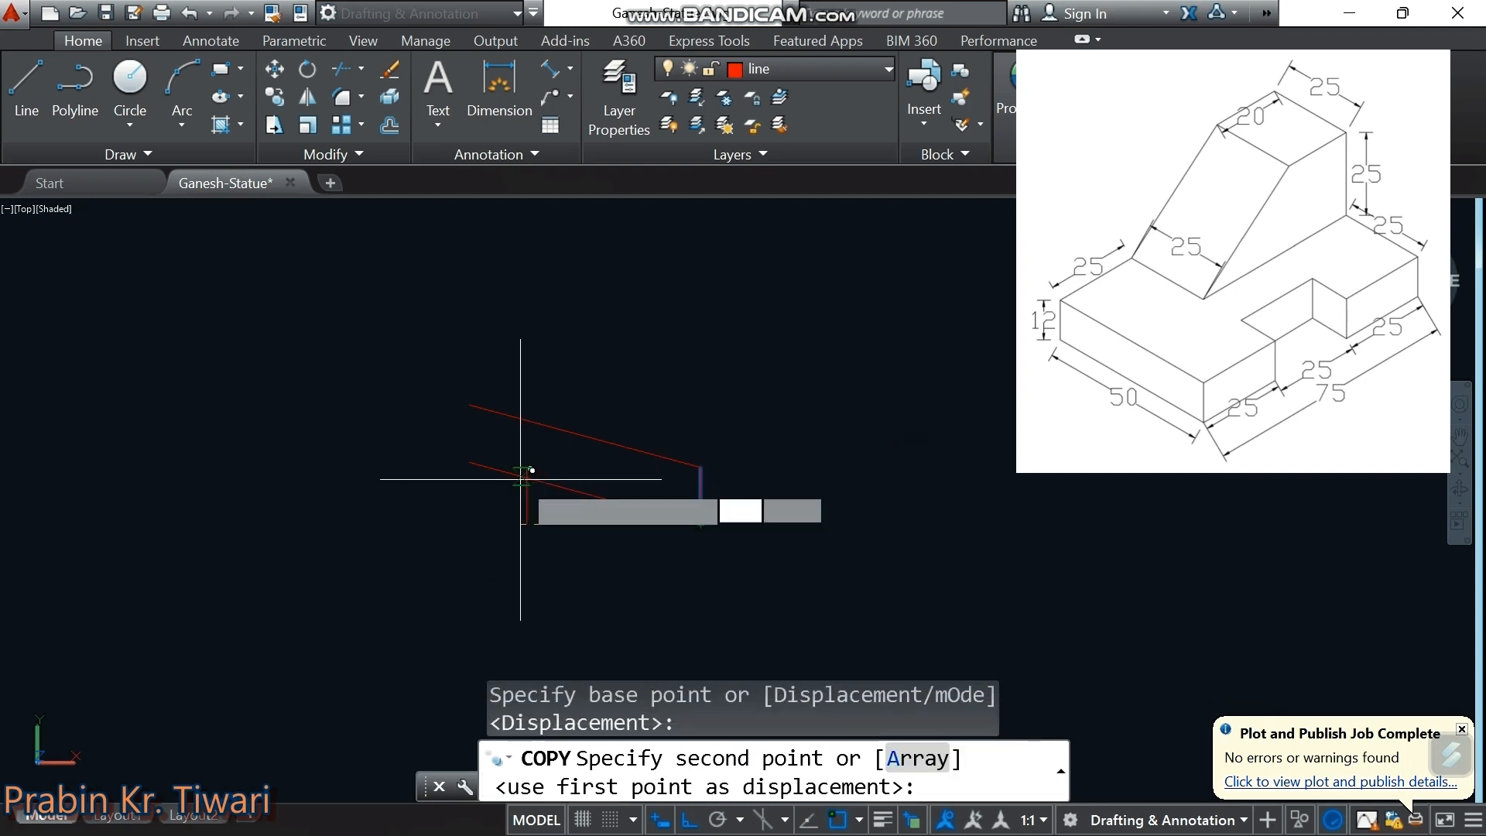
{"action": "left_click", "coordinate": [470, 461]}
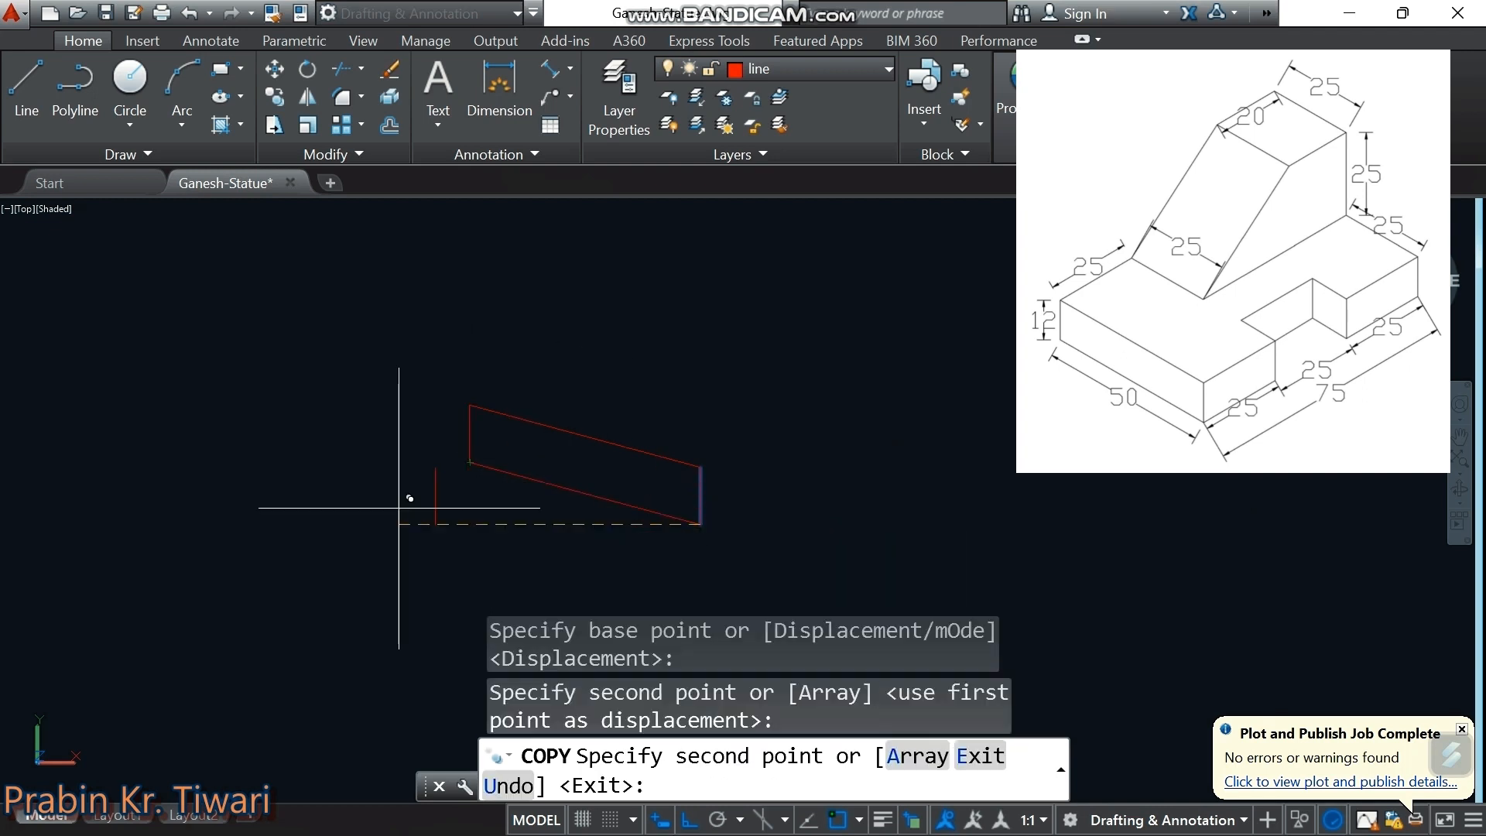
{"action": "key", "text": "Escape"}
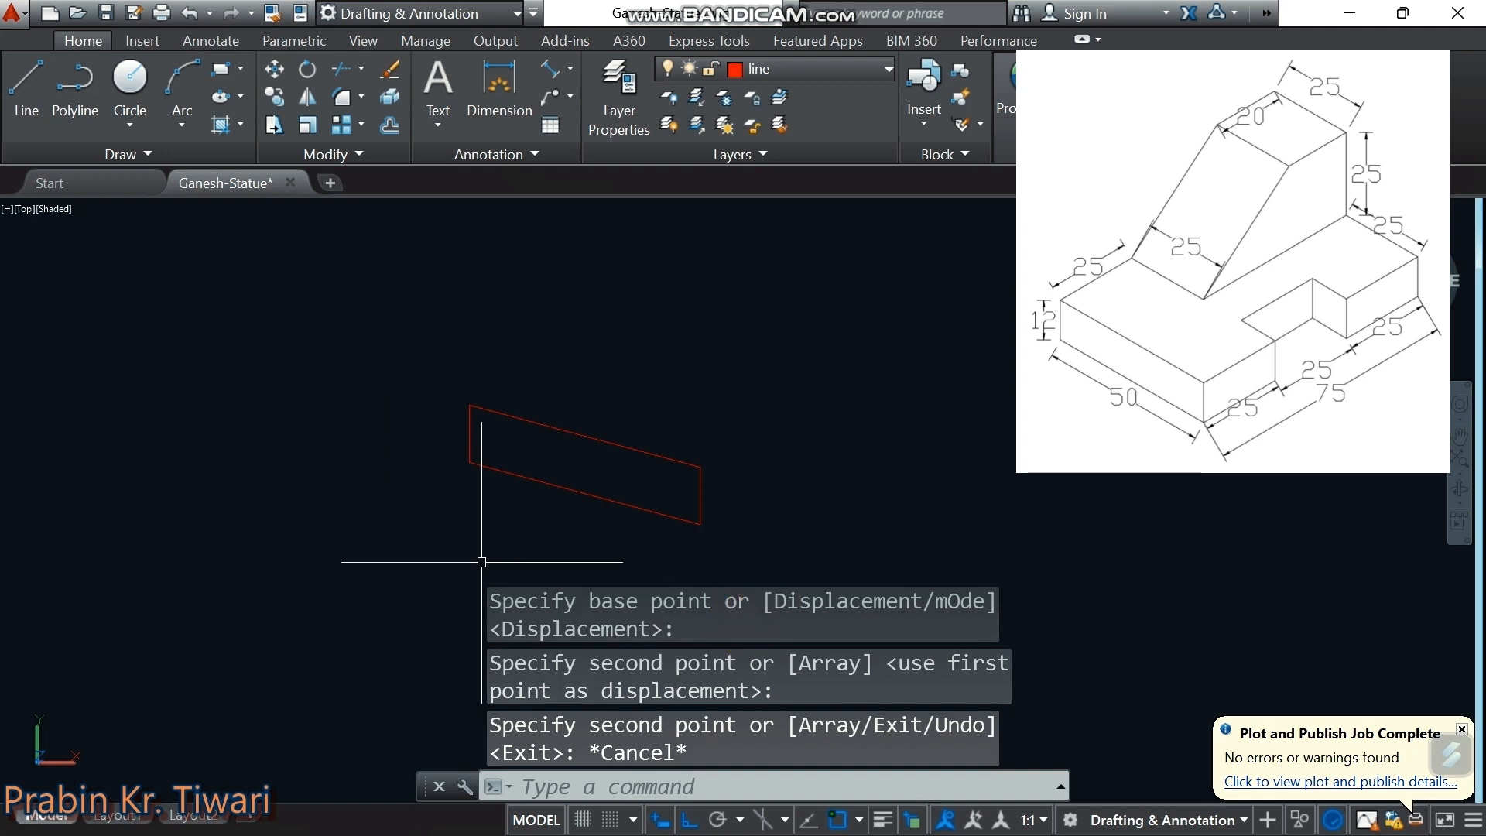
Draw a 75-unit line with Ortho off from the face's lower right corner, rising to the right at about 22°
{"action": "middle_click_drag", "start_coordinate": [537, 368], "coordinate": [475, 360]}
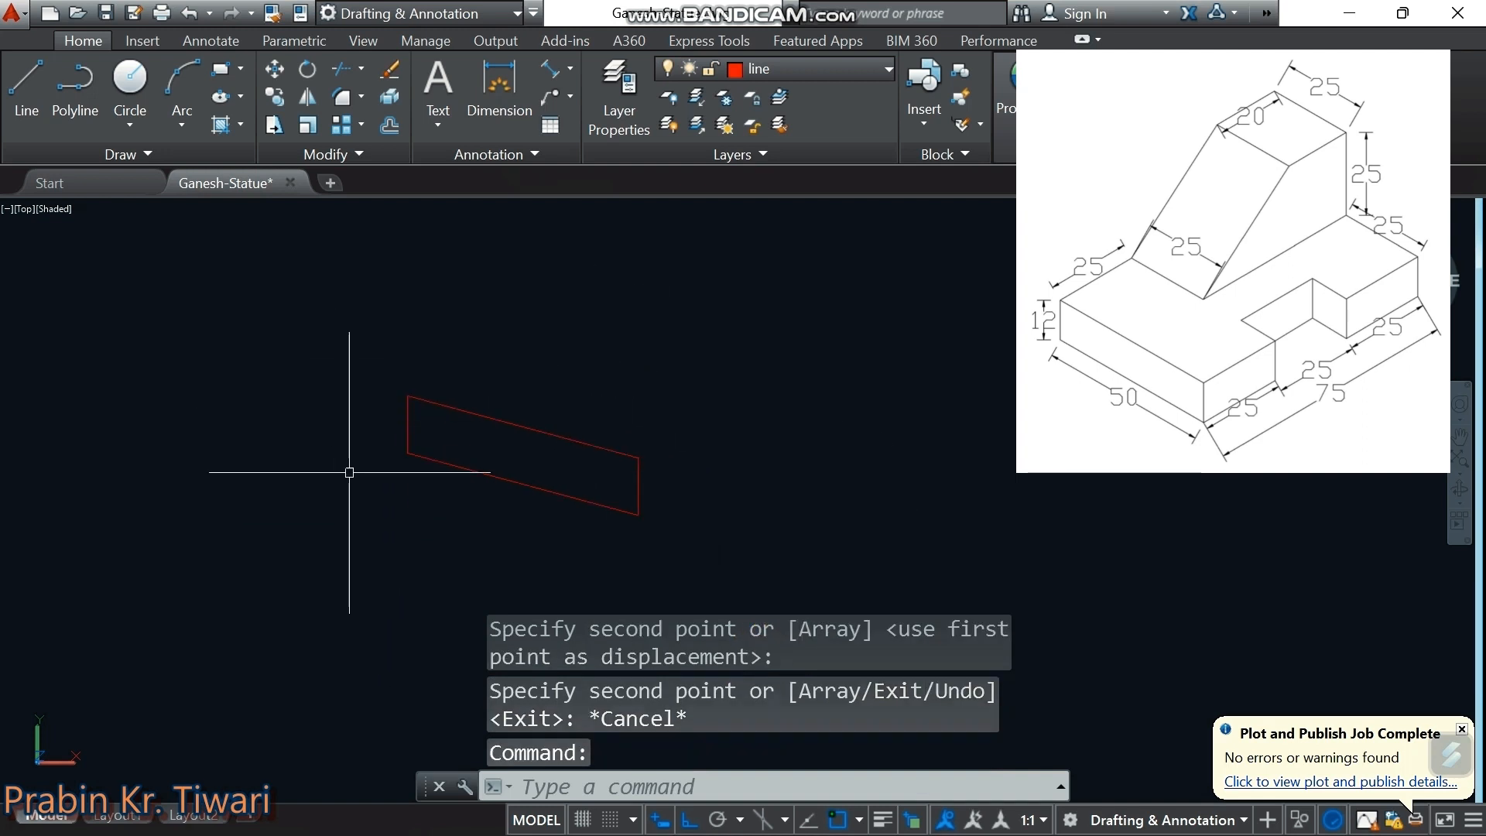
{"action": "middle_click_drag", "start_coordinate": [635, 477], "coordinate": [578, 514]}
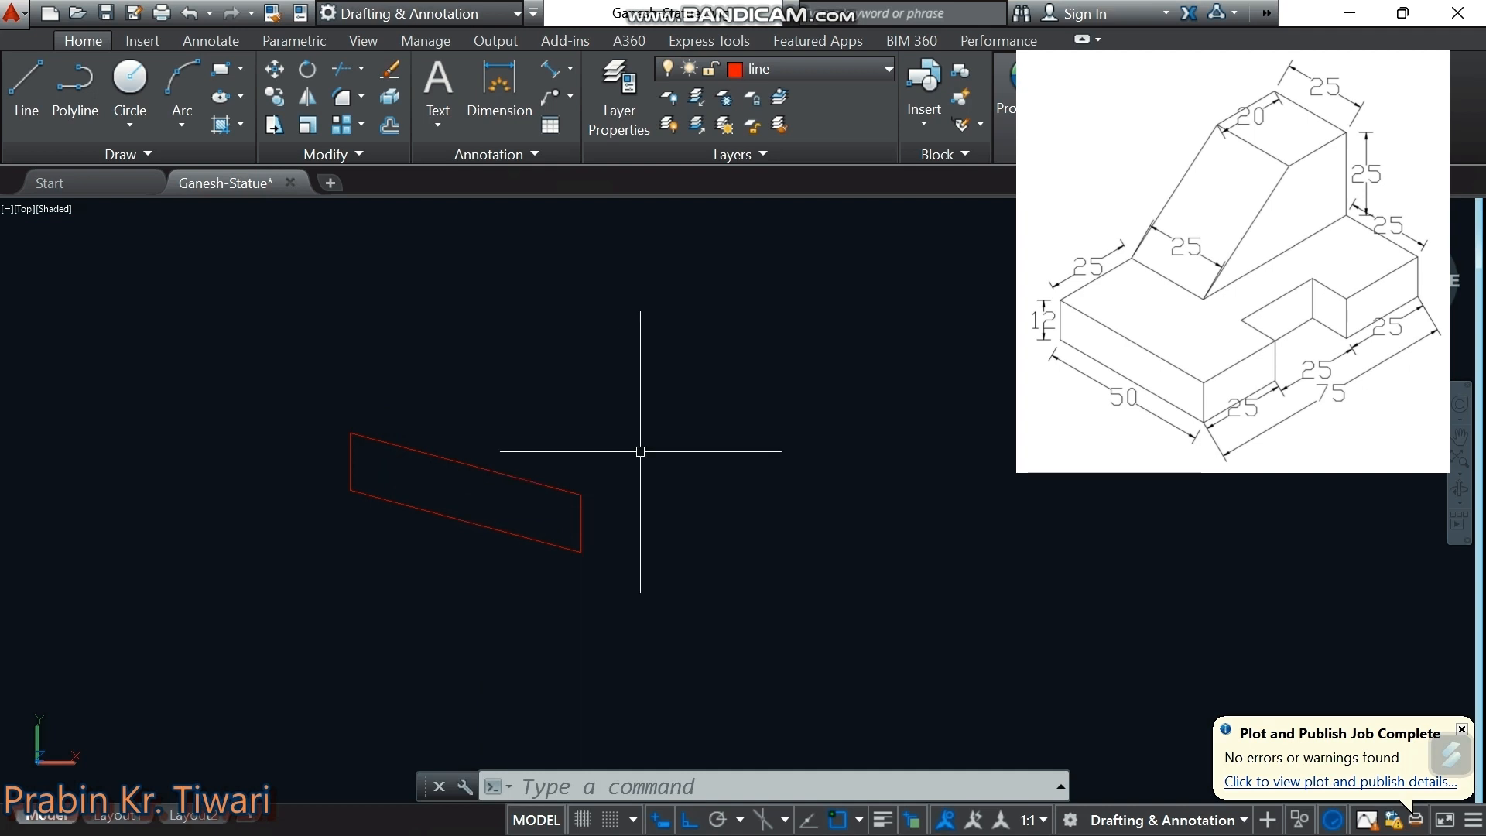
{"action": "type", "text": "l"}
{"action": "key", "text": "Return"}
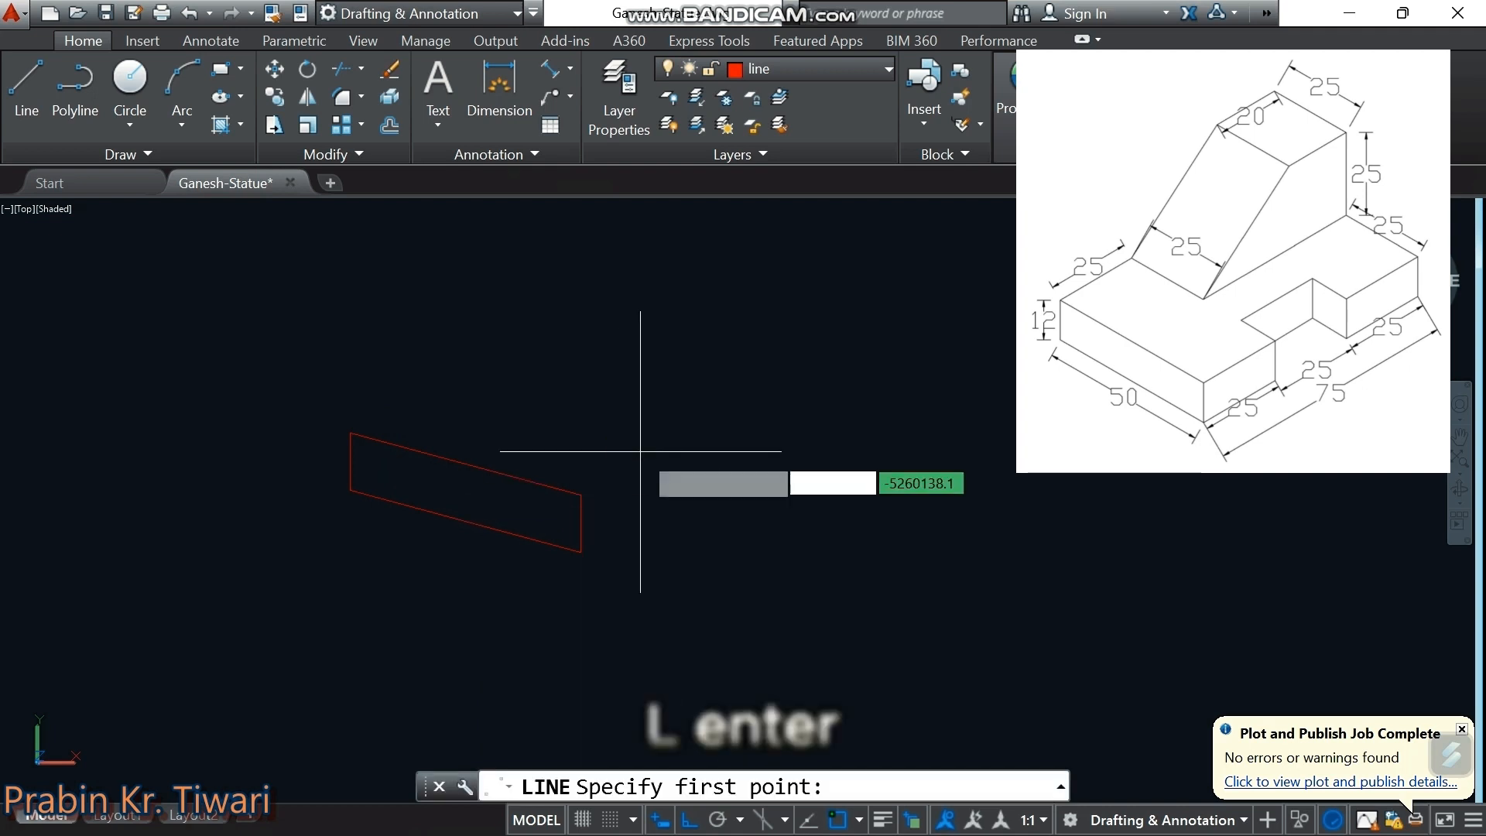
{"action": "left_click", "coordinate": [581, 552]}
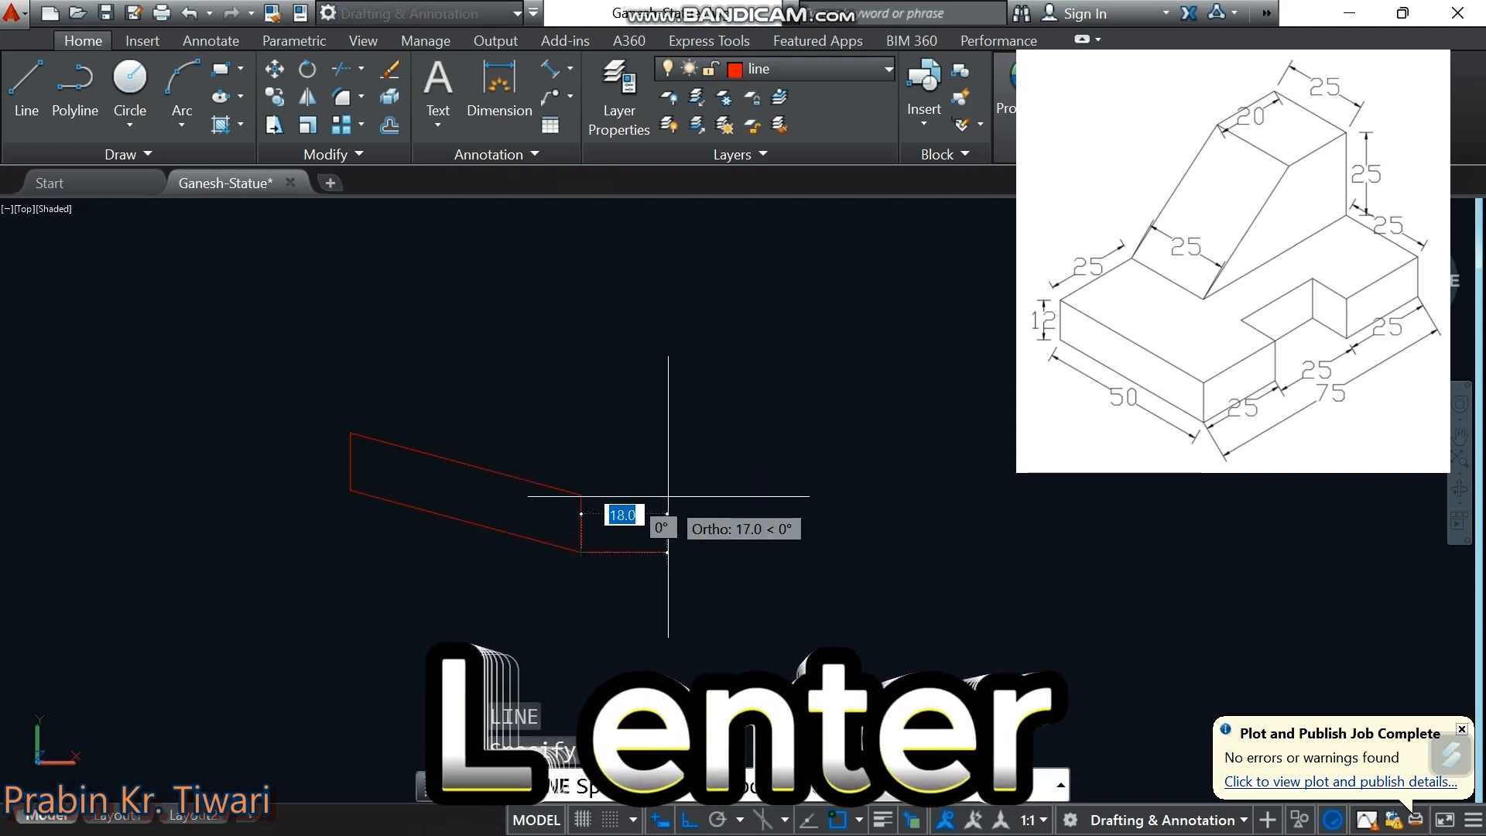
{"action": "key", "text": "F8"}
{"action": "scroll", "coordinate": [734, 491], "scroll_direction": "up", "scroll_amount": 1}
{"action": "middle_click_drag", "start_coordinate": [731, 495], "coordinate": [664, 457]}
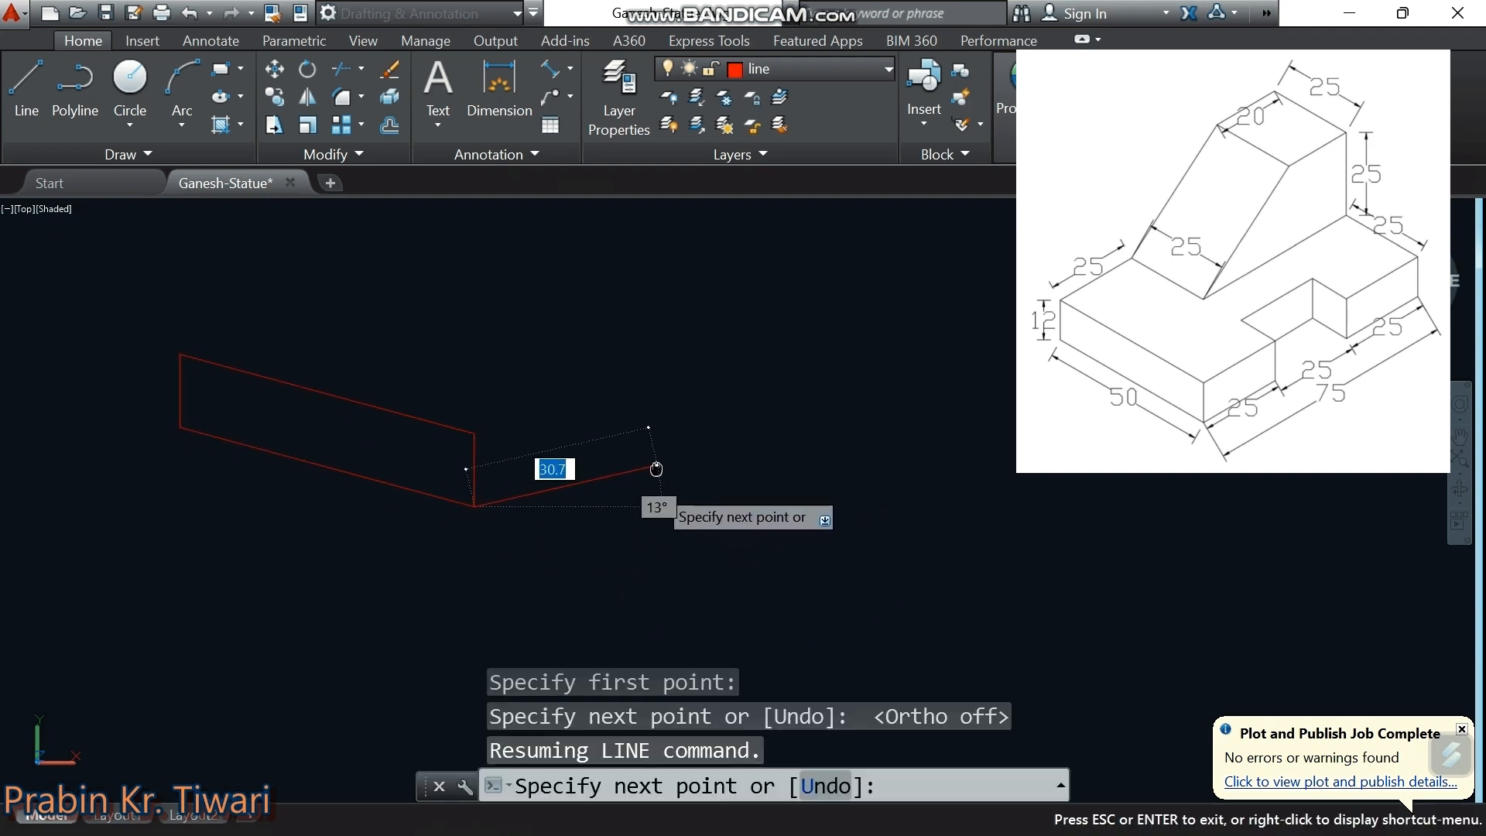
{"action": "middle_click_drag", "start_coordinate": [654, 467], "coordinate": [631, 476]}
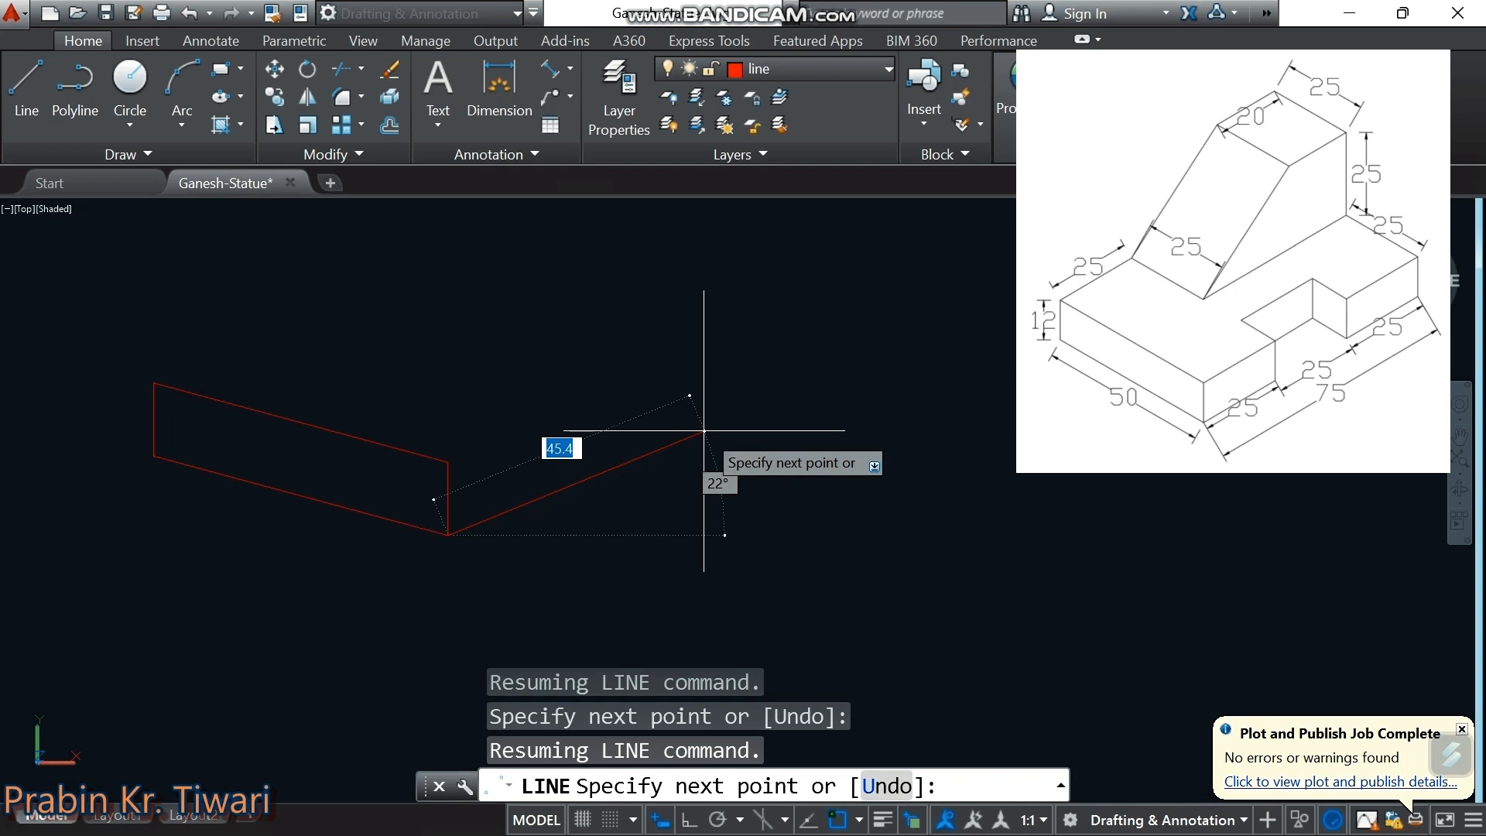
{"action": "type", "text": "75"}
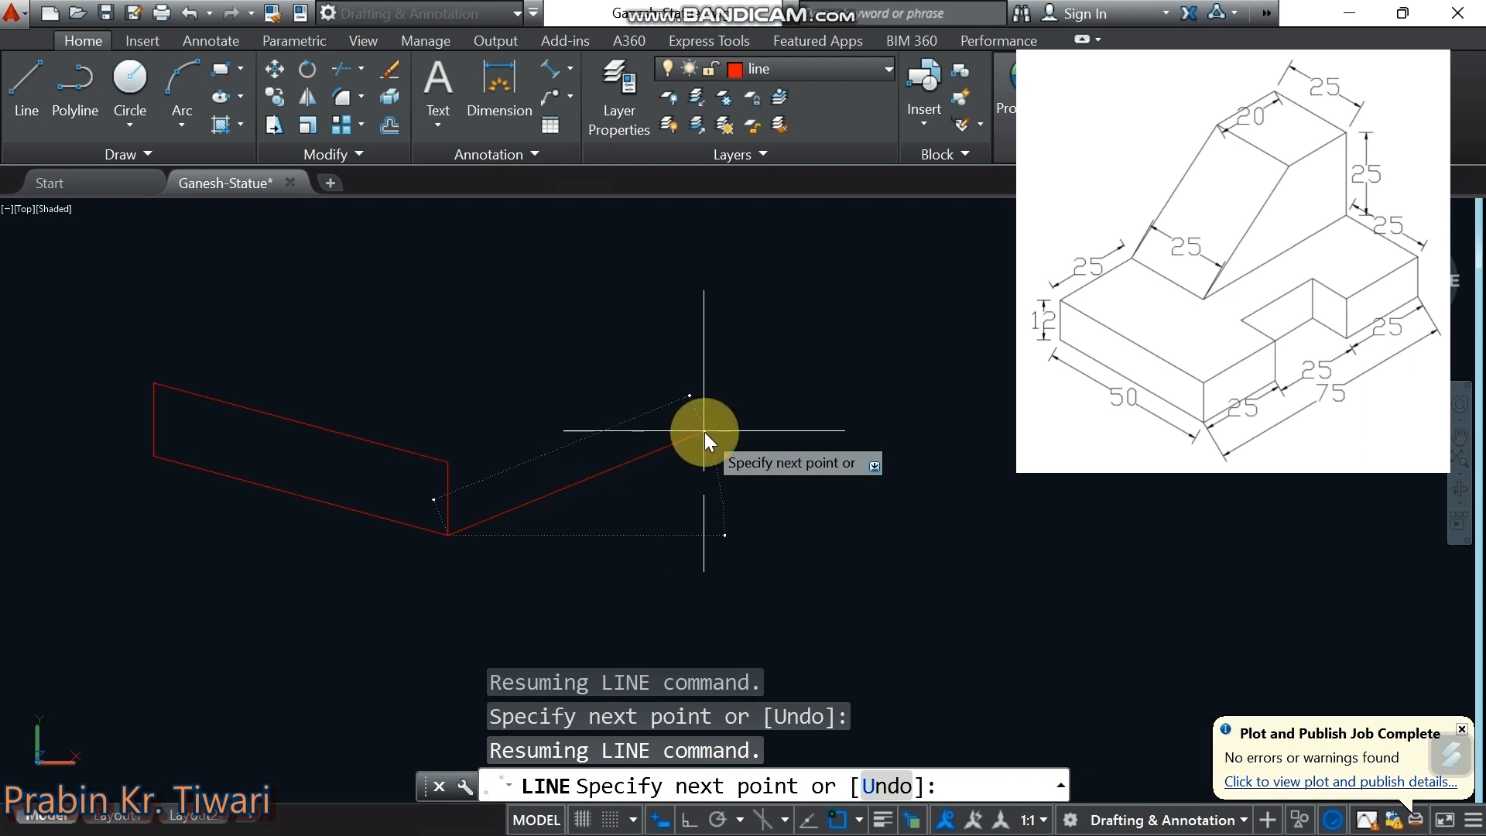
{"action": "key", "text": "Return"}
{"action": "key", "text": "Escape"}
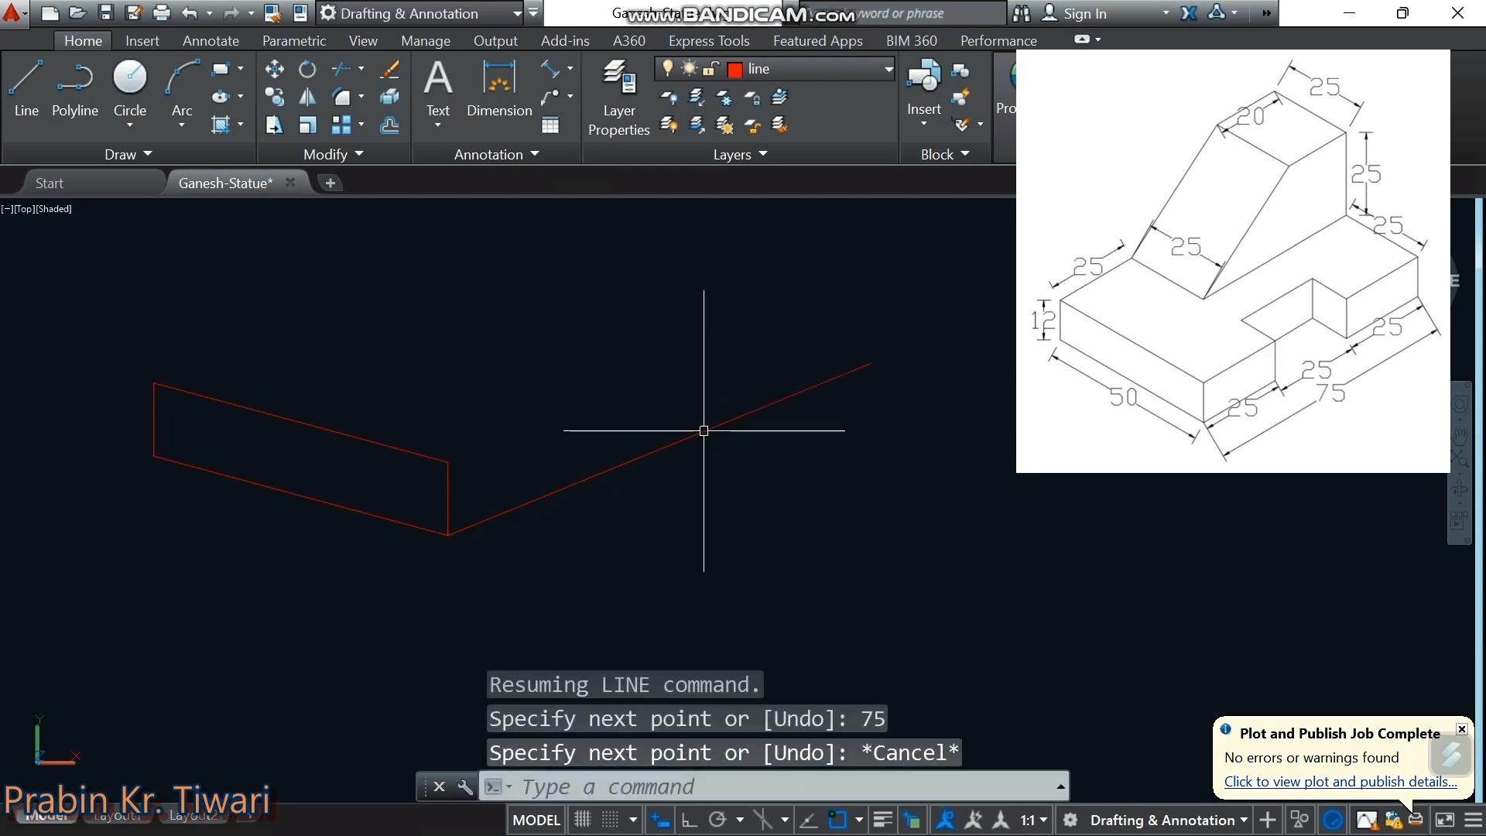
Copy the 75-unit sloped line from the lower end to the upper end of the front face's right vertical edge
{"action": "middle_click_drag", "start_coordinate": [536, 479], "coordinate": [500, 454]}
{"action": "left_click", "coordinate": [504, 470]}
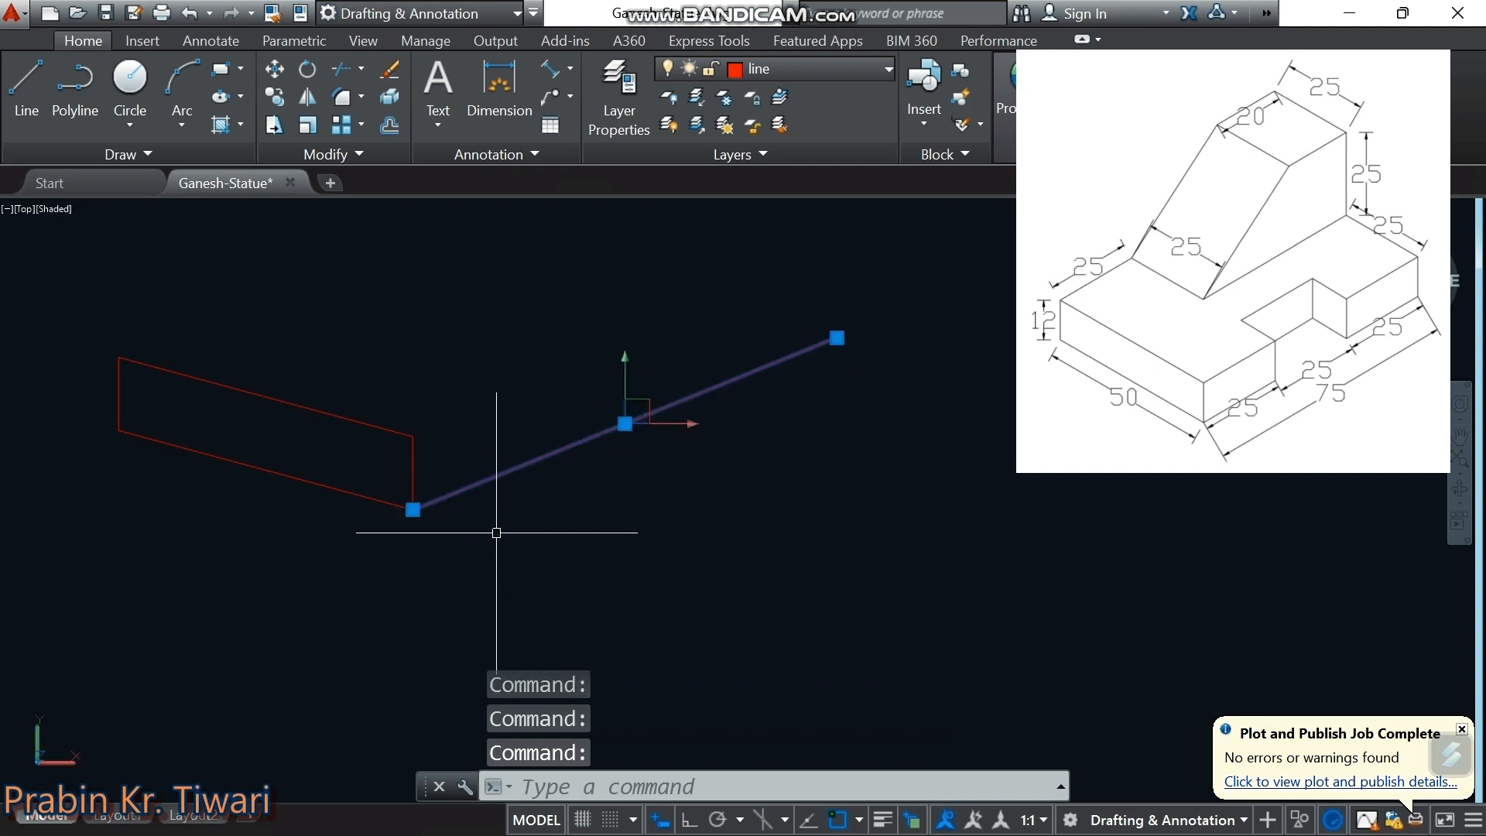
{"action": "right_click", "coordinate": [493, 540]}
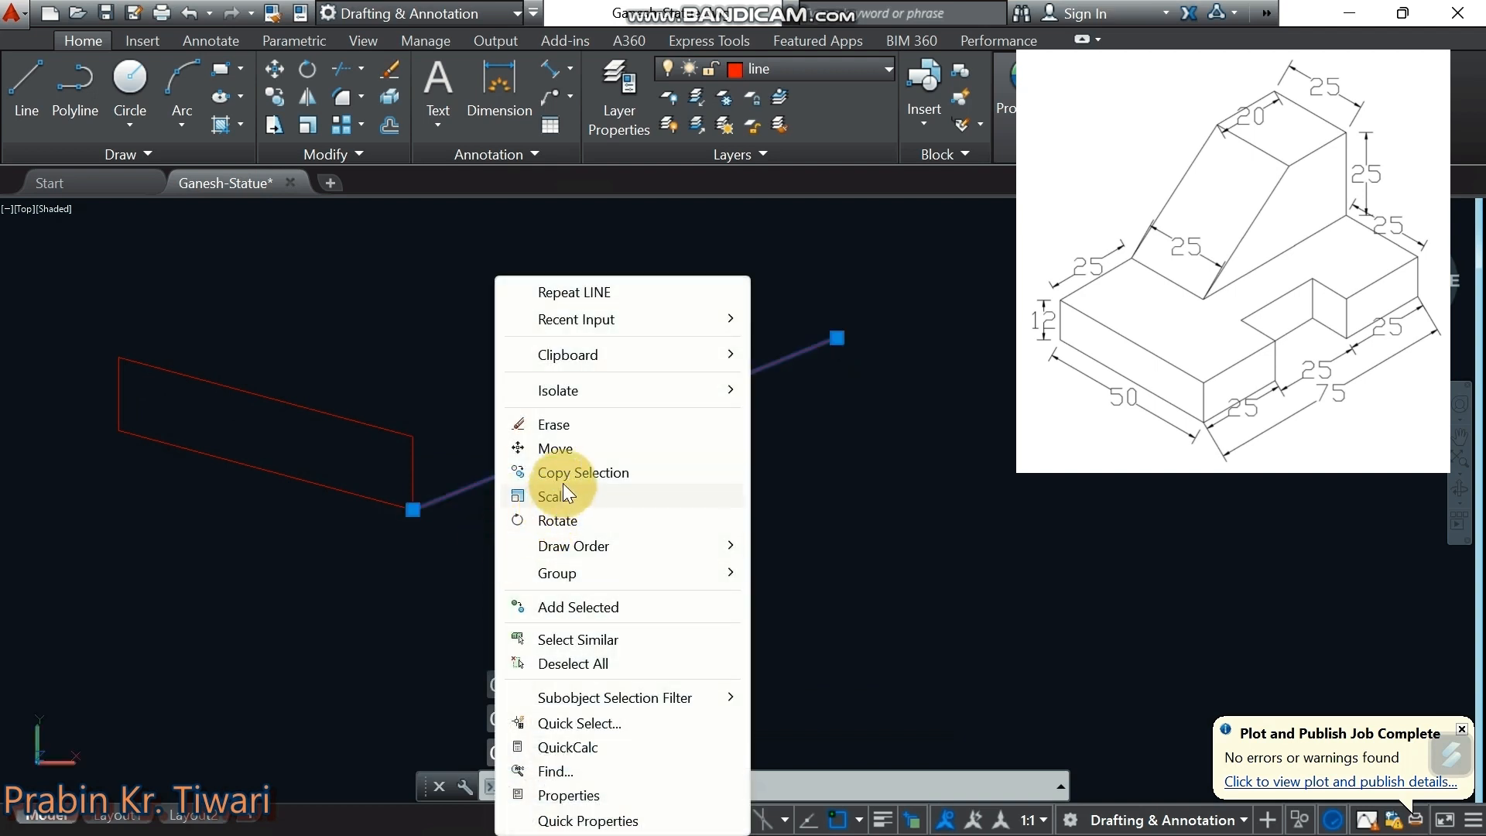
{"action": "left_click", "coordinate": [564, 472]}
{"action": "left_click", "coordinate": [415, 509]}
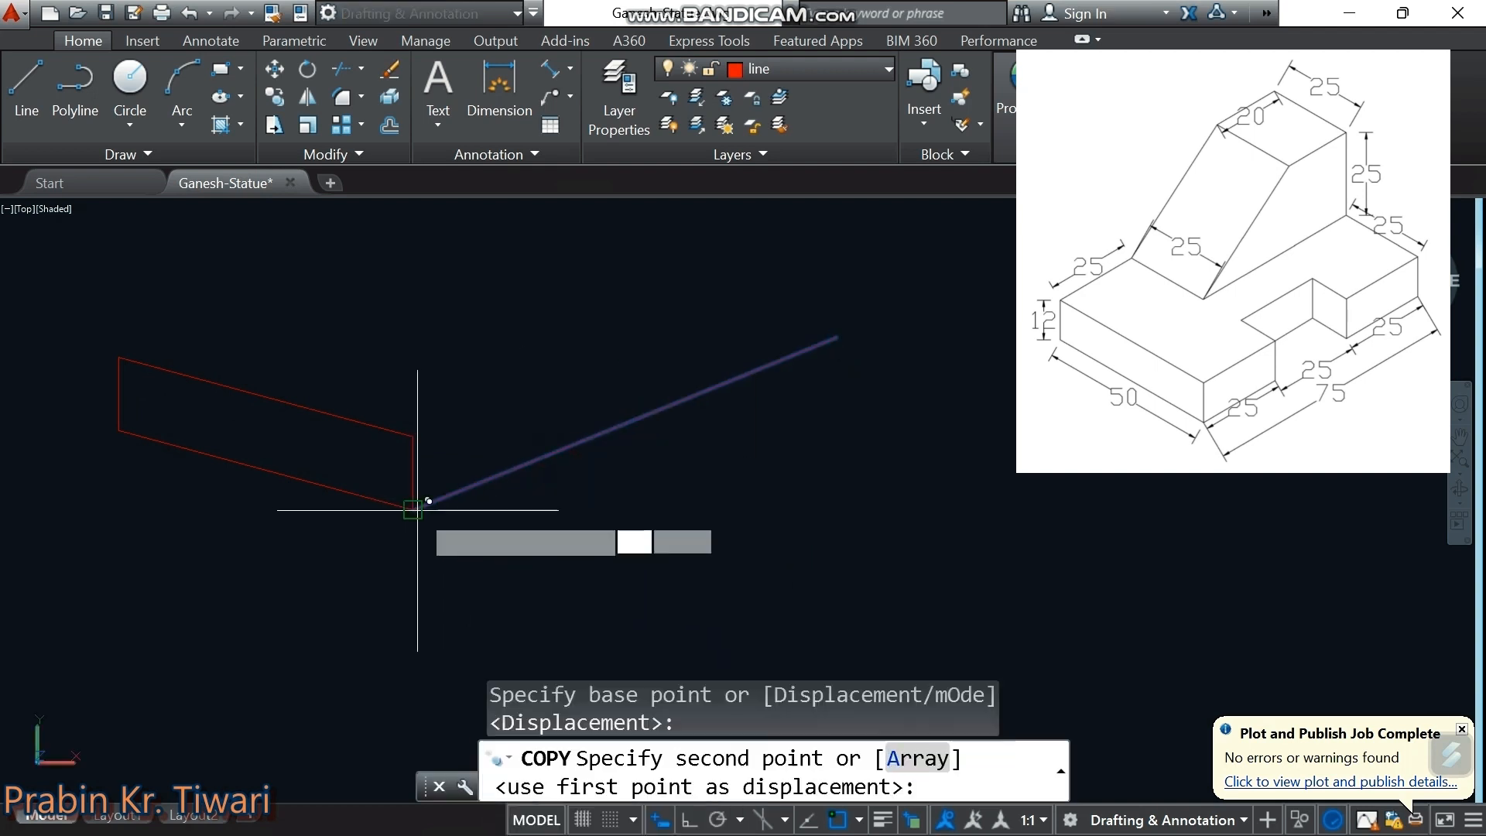
{"action": "left_click", "coordinate": [413, 438]}
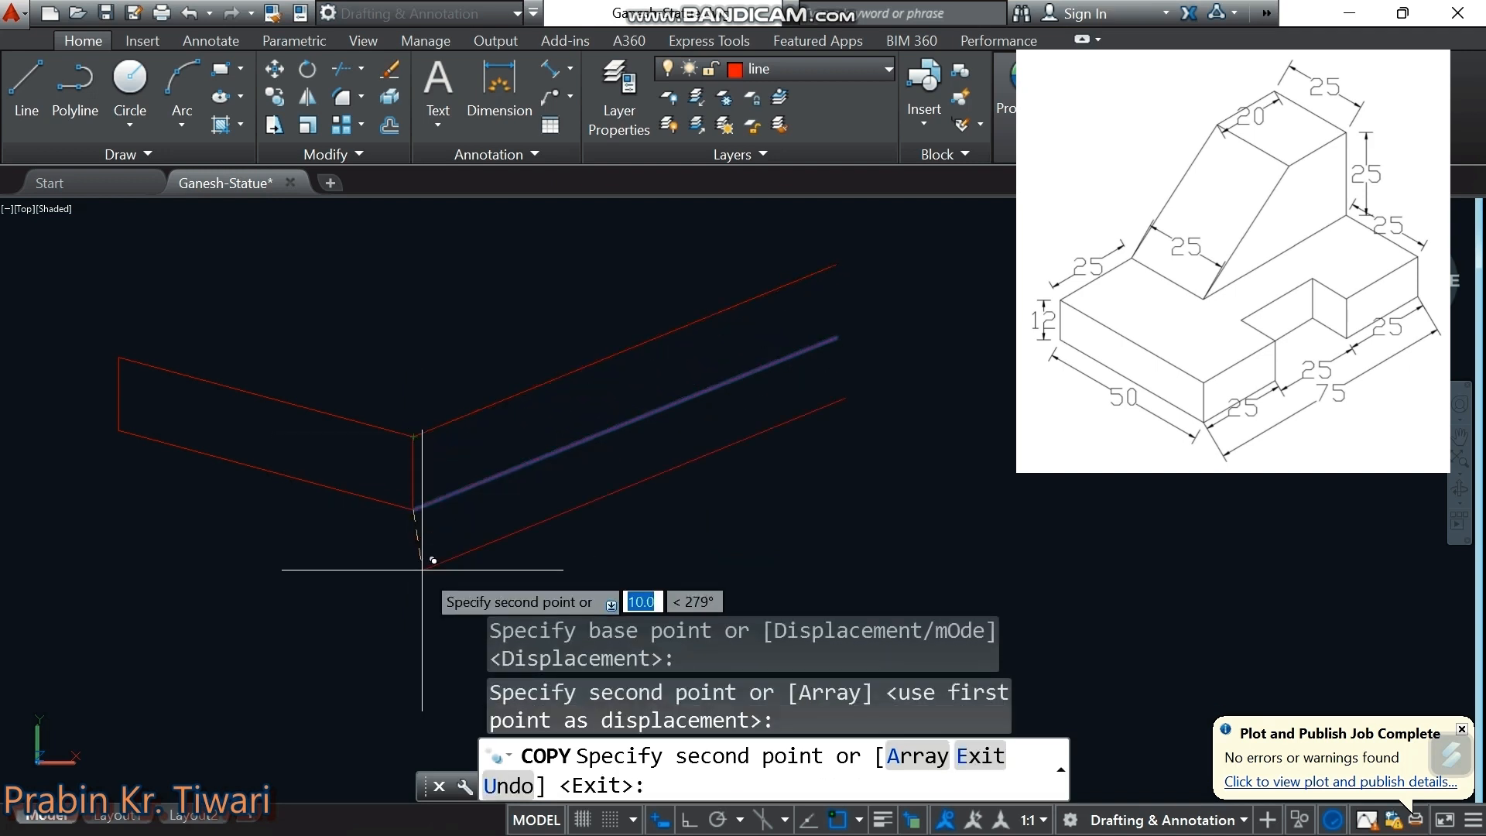
{"action": "key", "text": "Escape"}
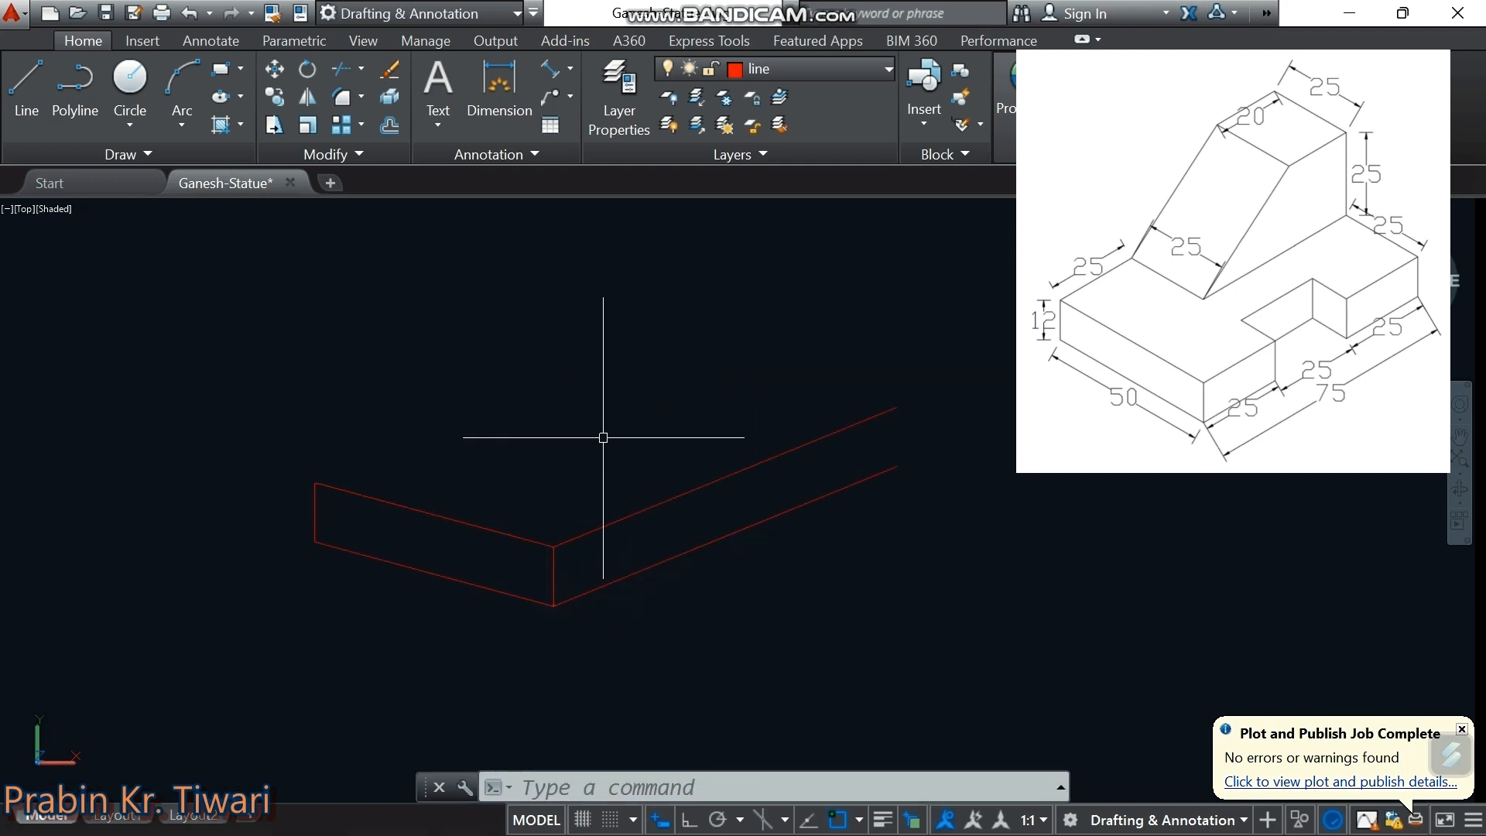
Draw a 25-unit line from the front face's lower right corner along the lower 75-unit line
{"action": "middle_click_drag", "start_coordinate": [606, 568], "coordinate": [575, 557]}
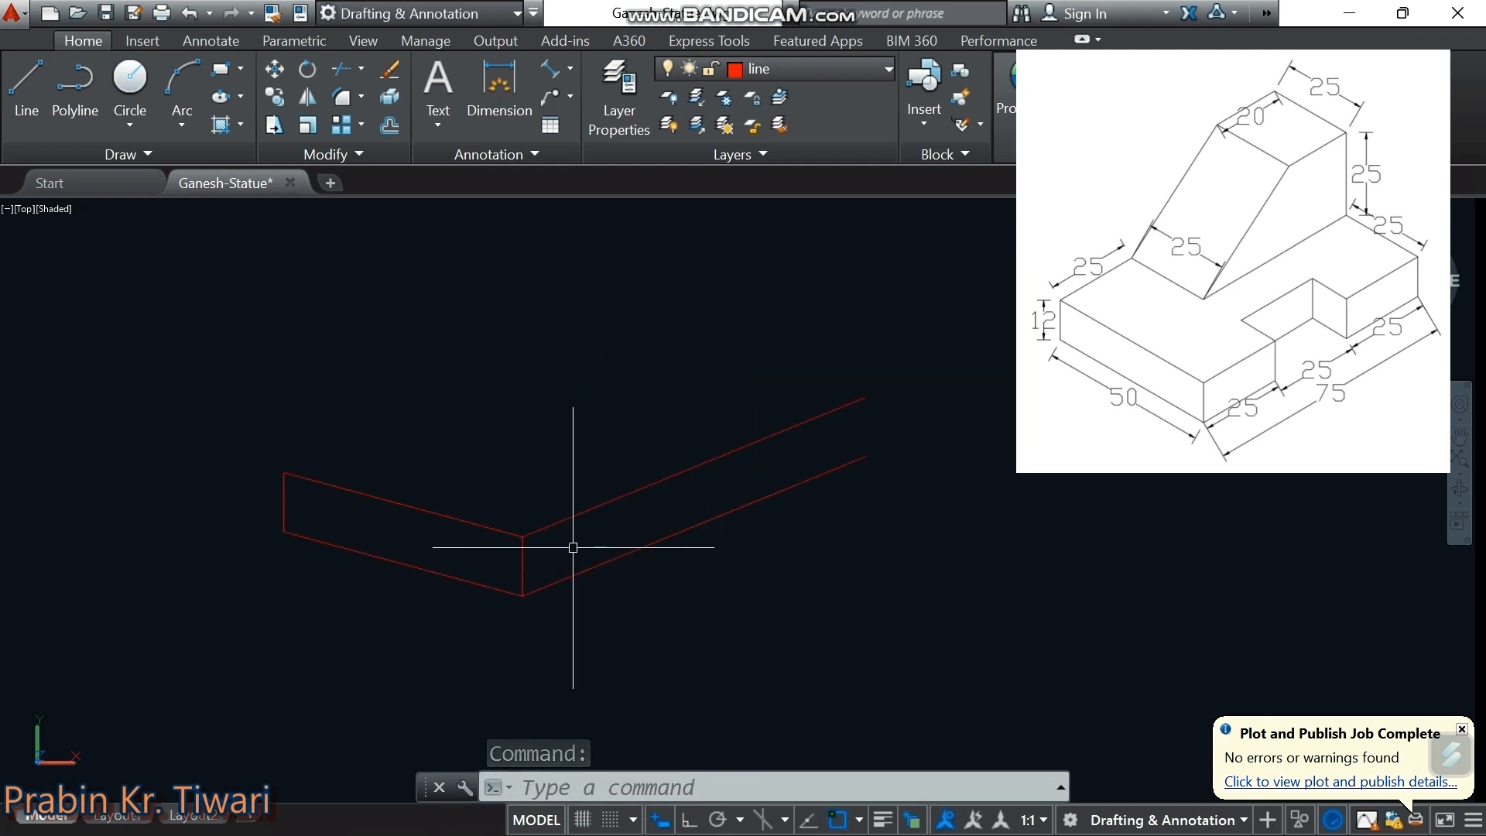
{"action": "type", "text": "l"}
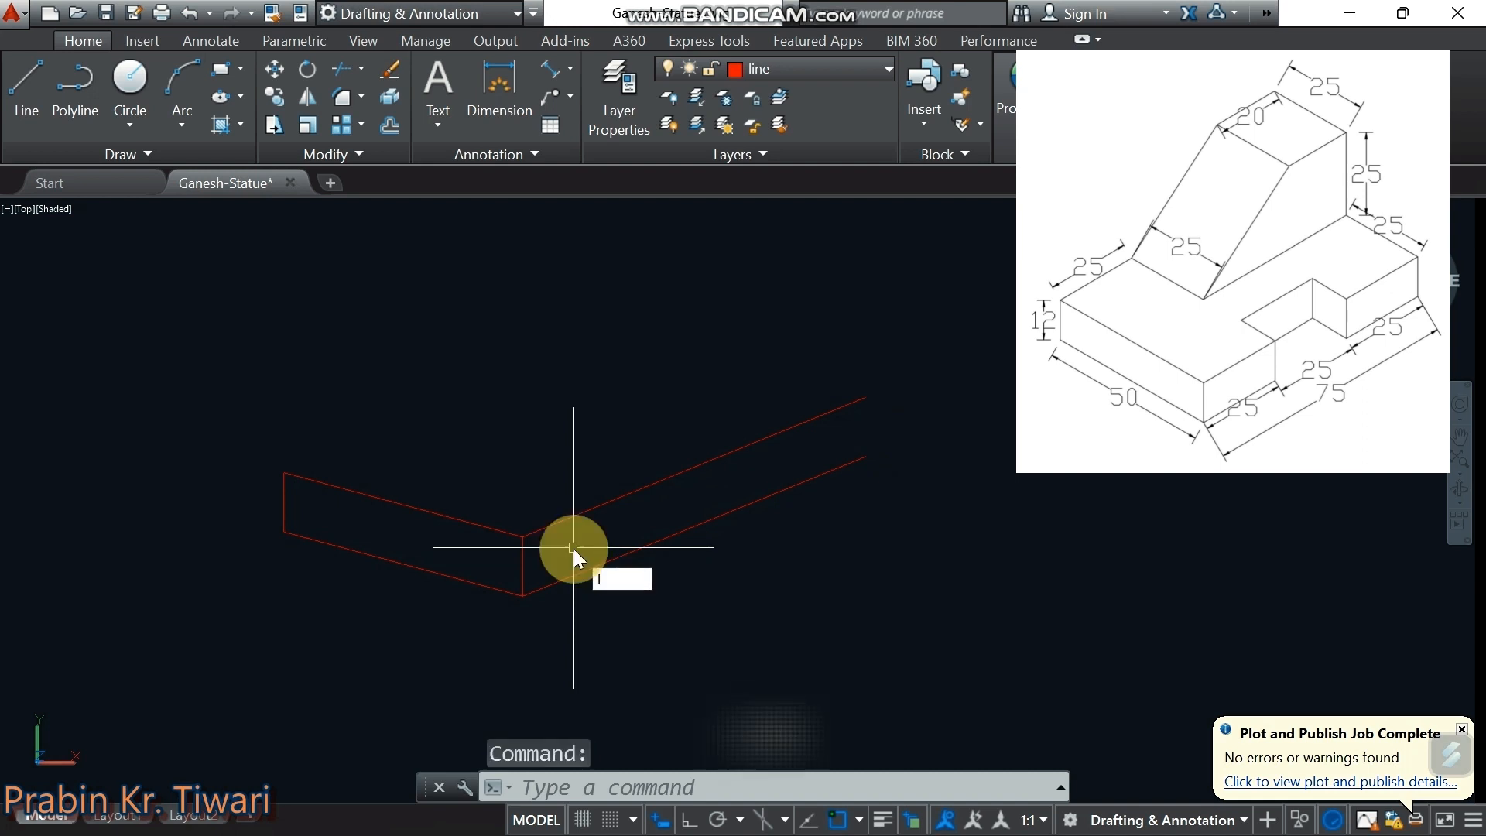
{"action": "key", "text": "Return"}
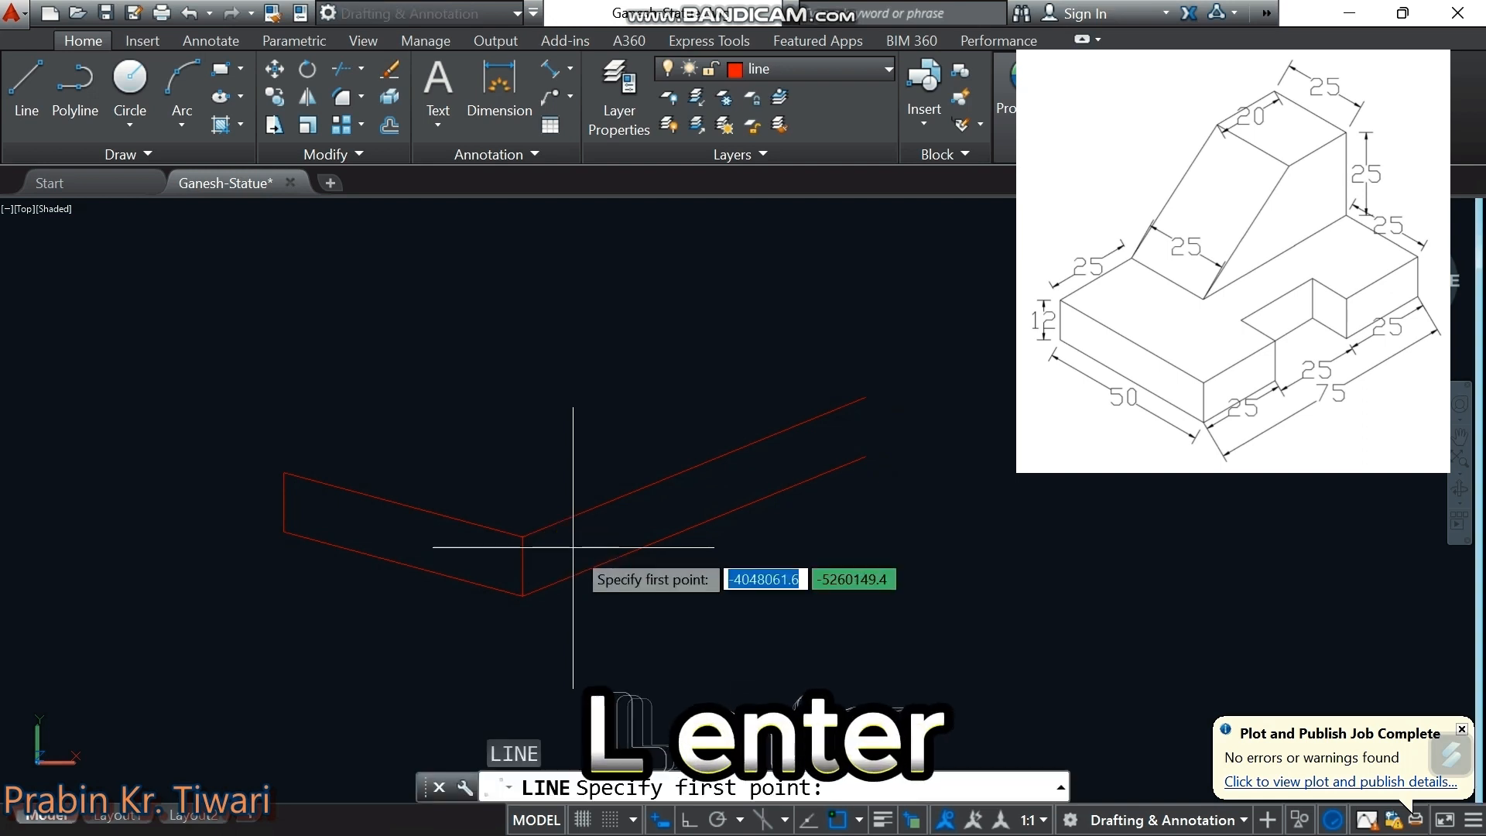
{"action": "left_click", "coordinate": [521, 595]}
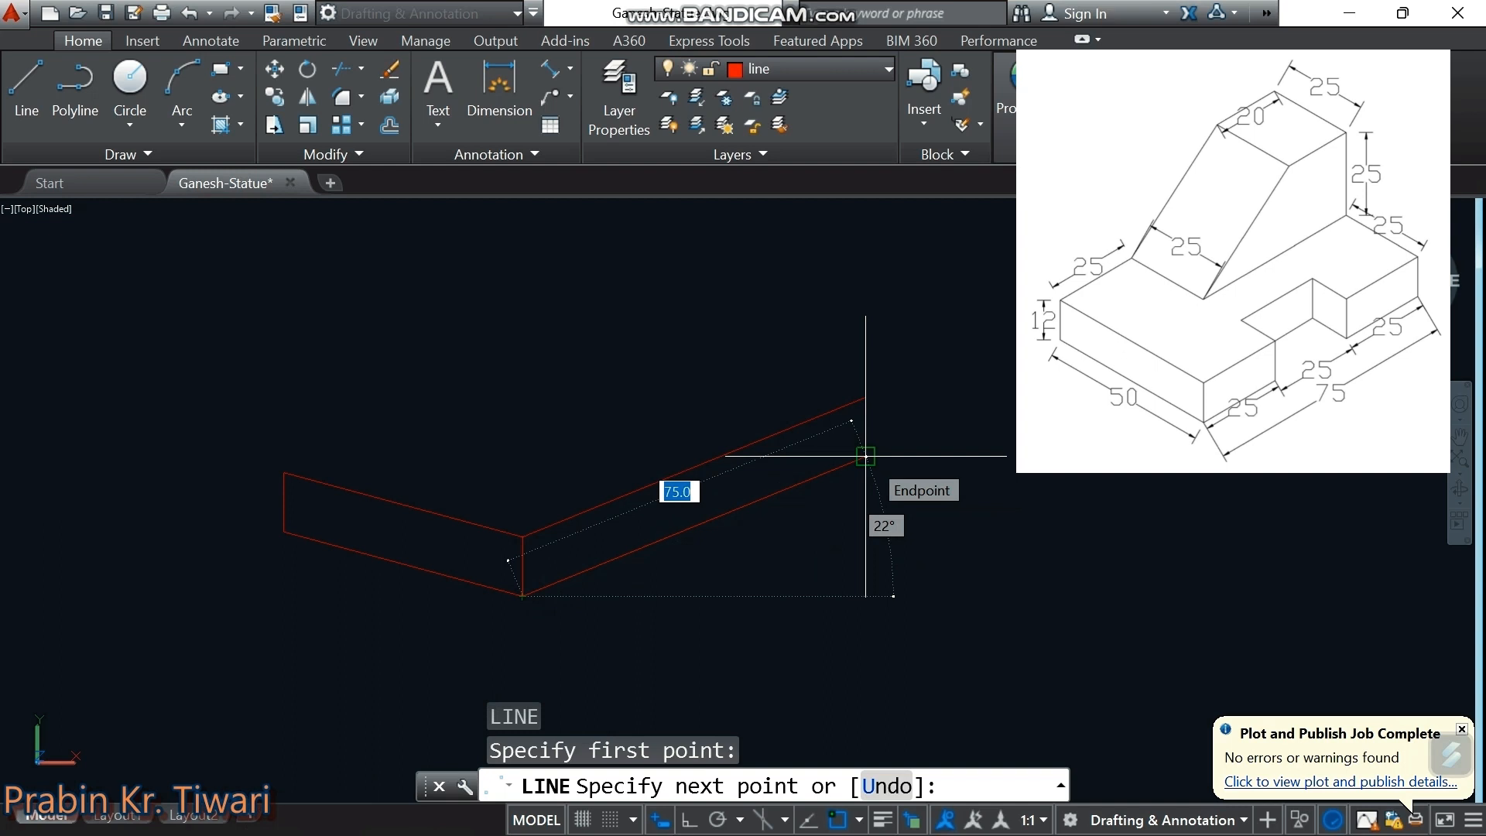
{"action": "type", "text": "5"}
{"action": "key", "text": "Return"}
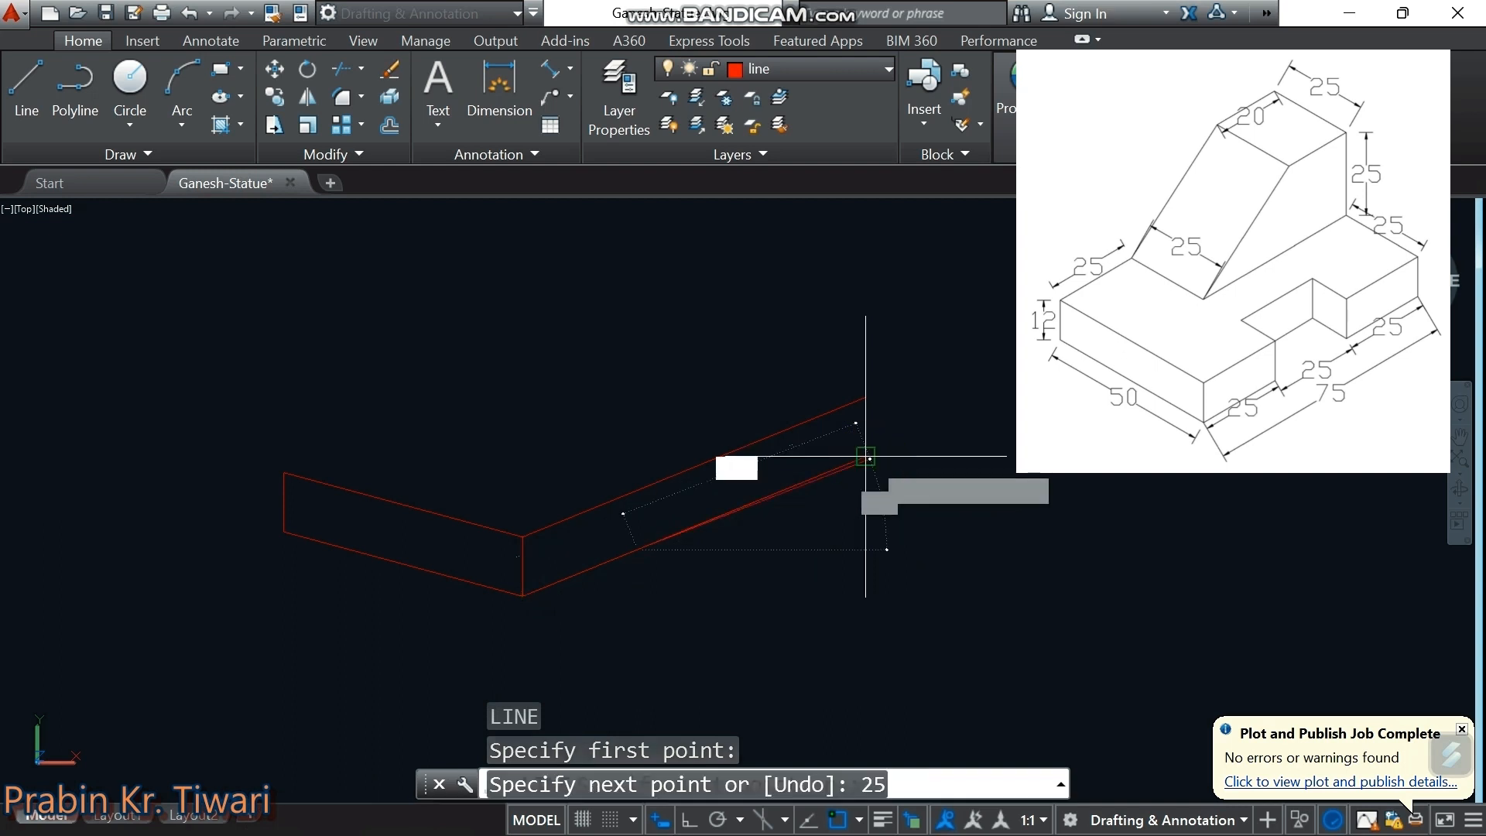
With Ortho on, continue with a 12-unit line straight up from the 25-unit point and finish the Line command
{"action": "left_click", "coordinate": [688, 820]}
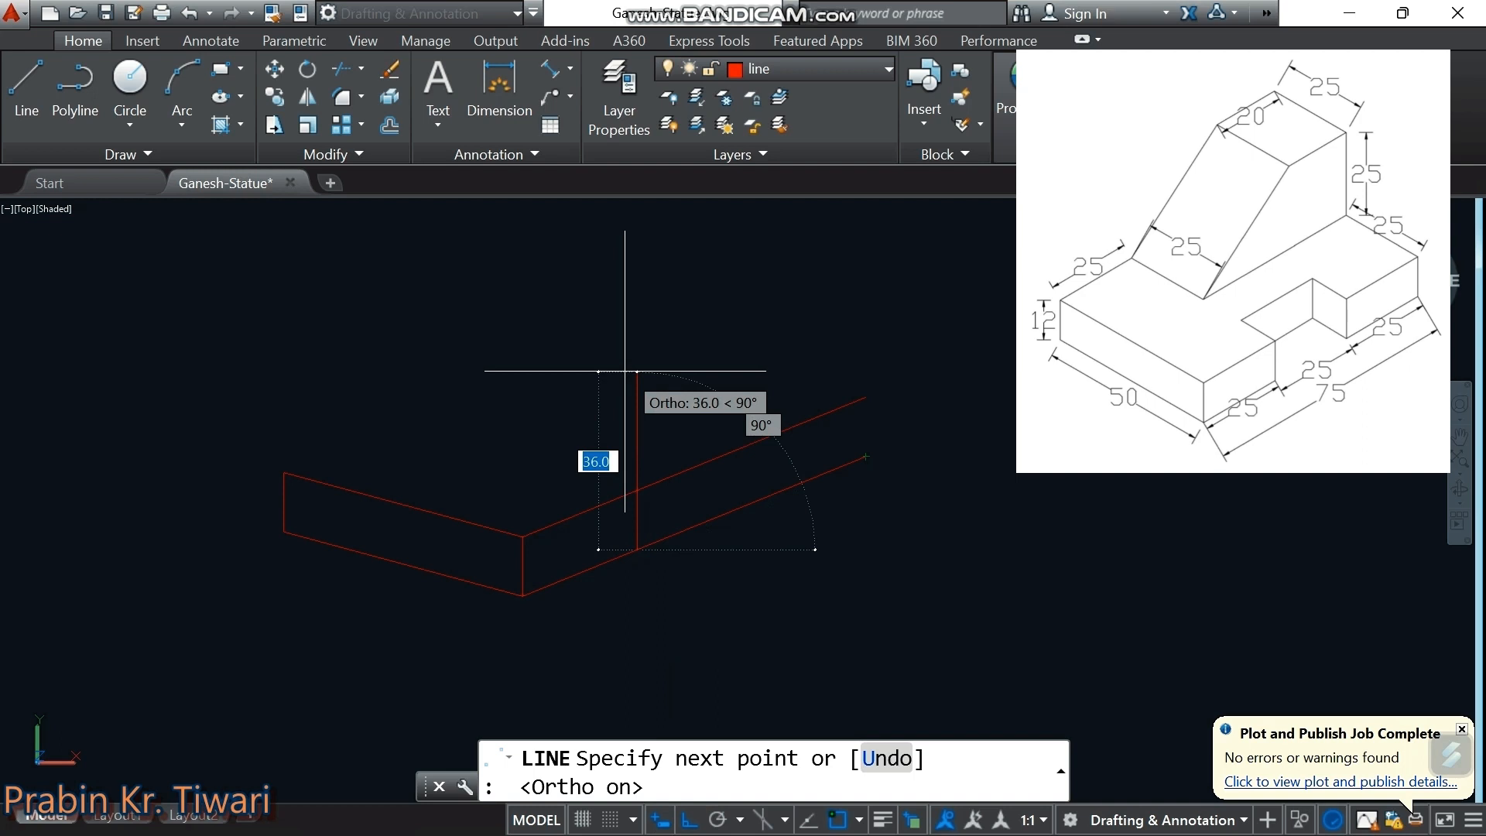
{"action": "type", "text": "12"}
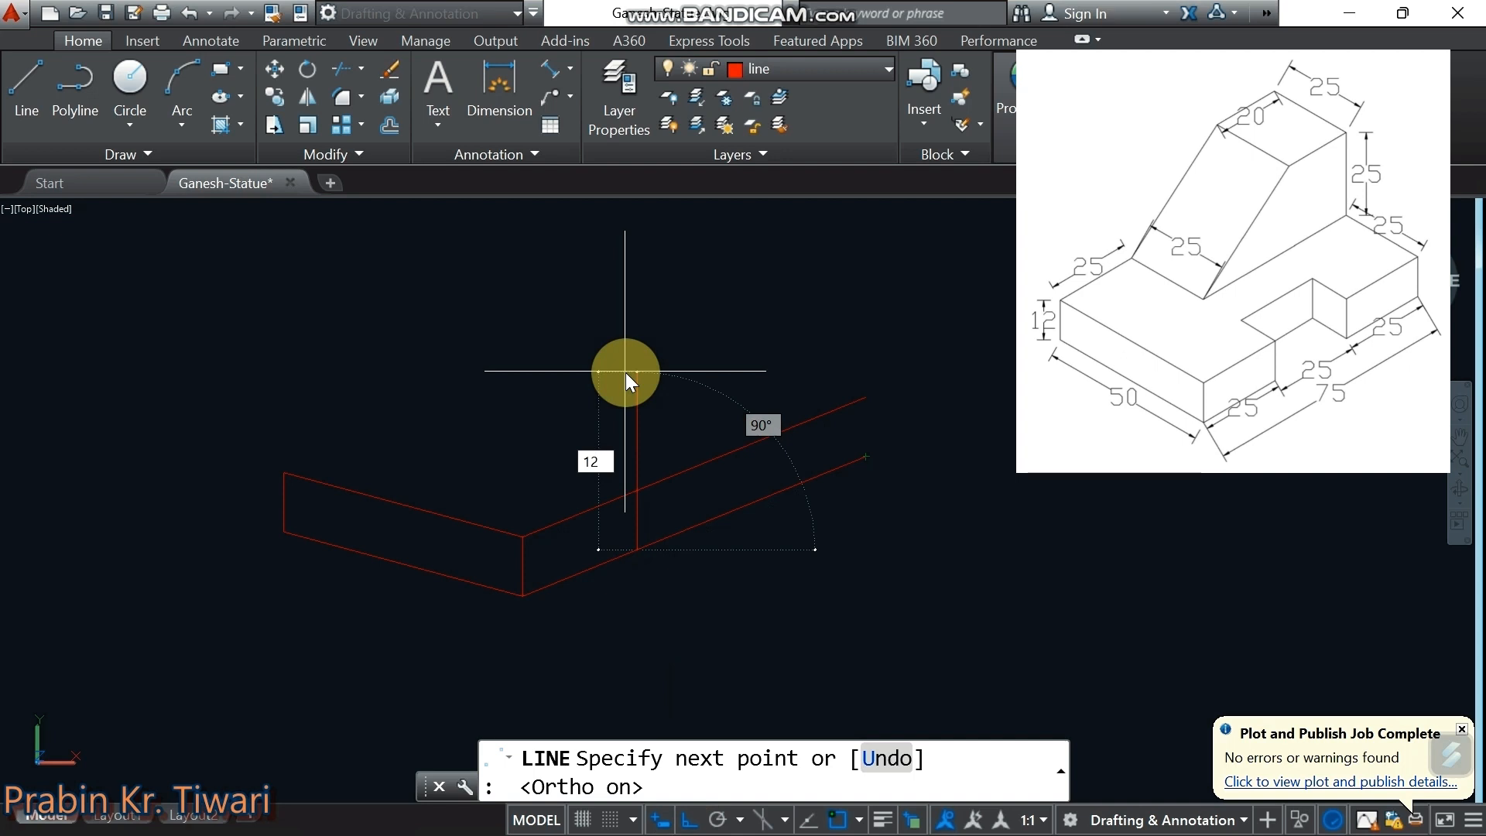
{"action": "key", "text": "Return"}
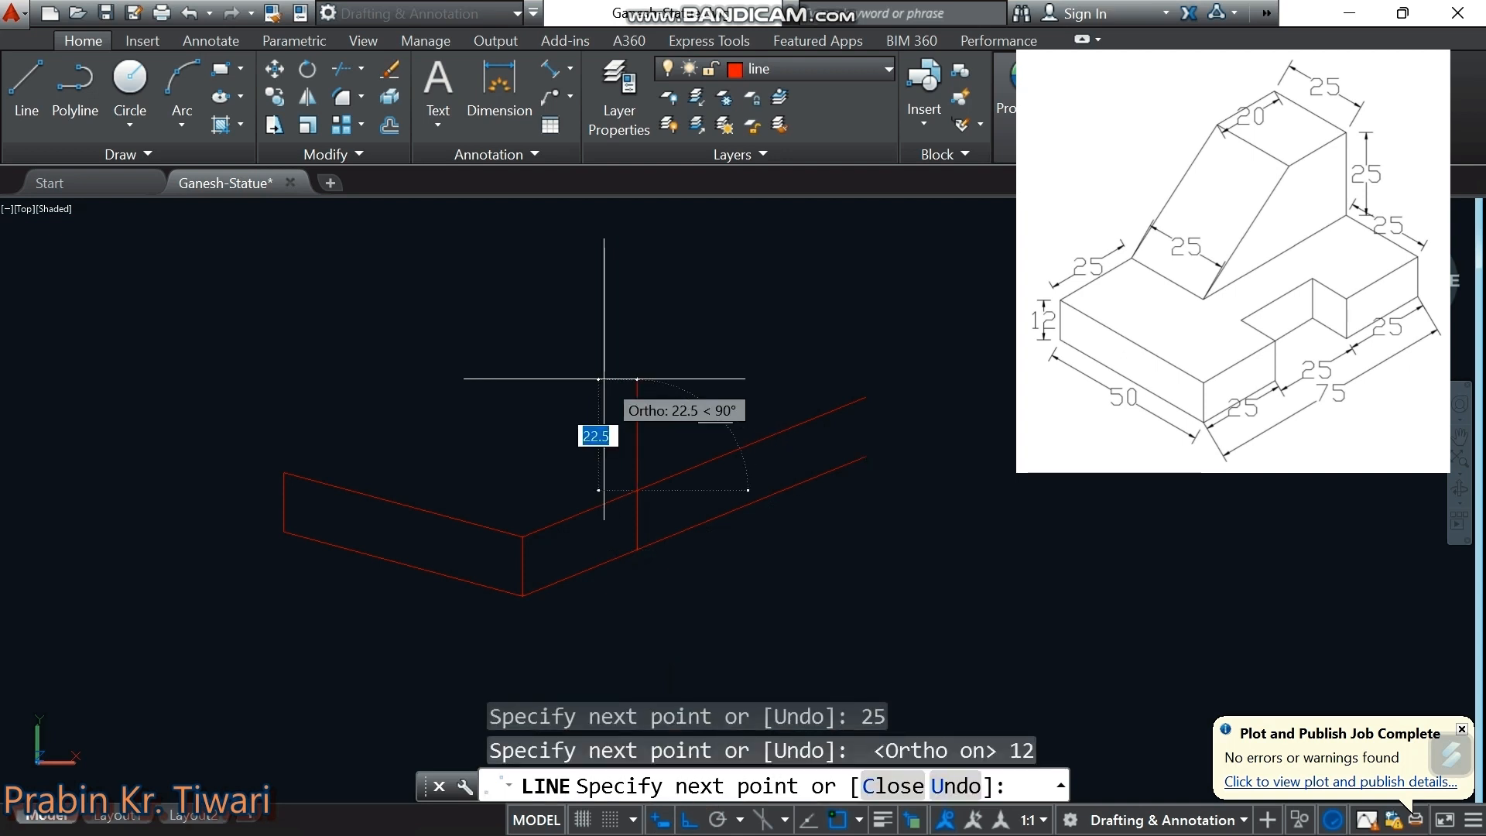
{"action": "key", "text": "Escape"}
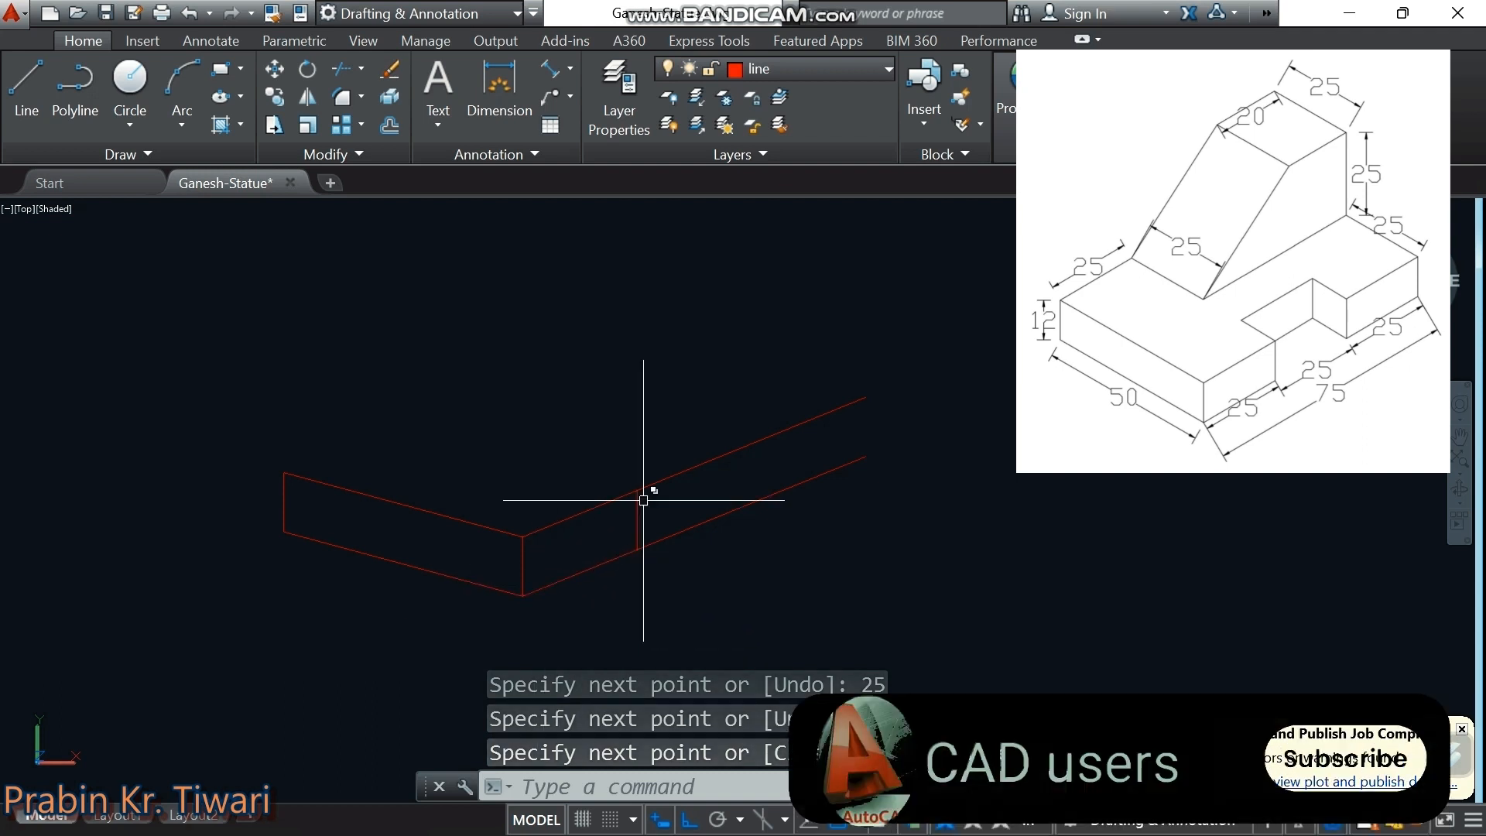
Try picking the overlapping lower edge line with Selection Cycling off, and turn Selection Cycling on again
{"action": "left_click", "coordinate": [577, 573]}
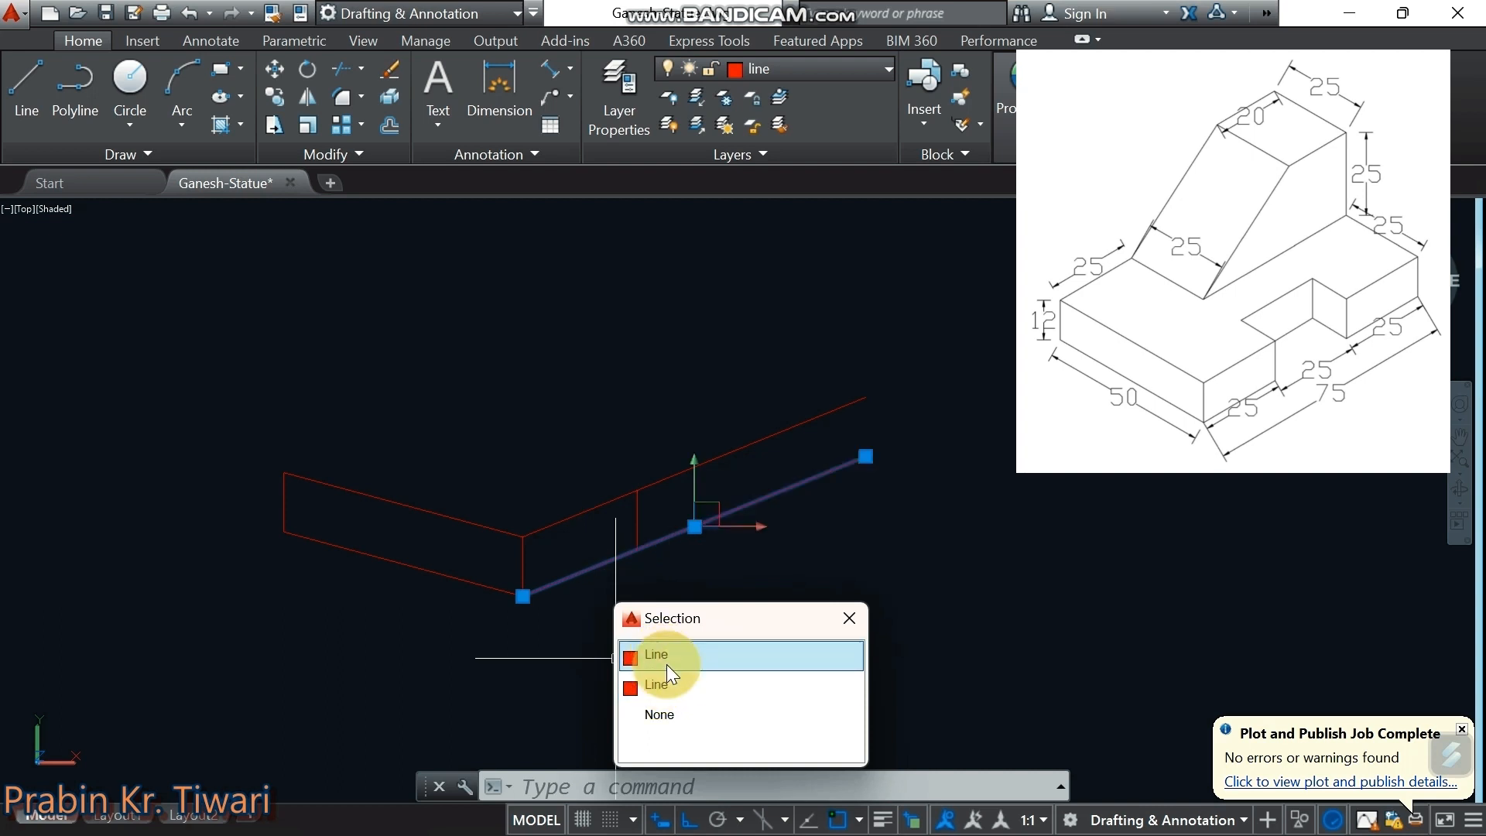
{"action": "left_click", "coordinate": [849, 617]}
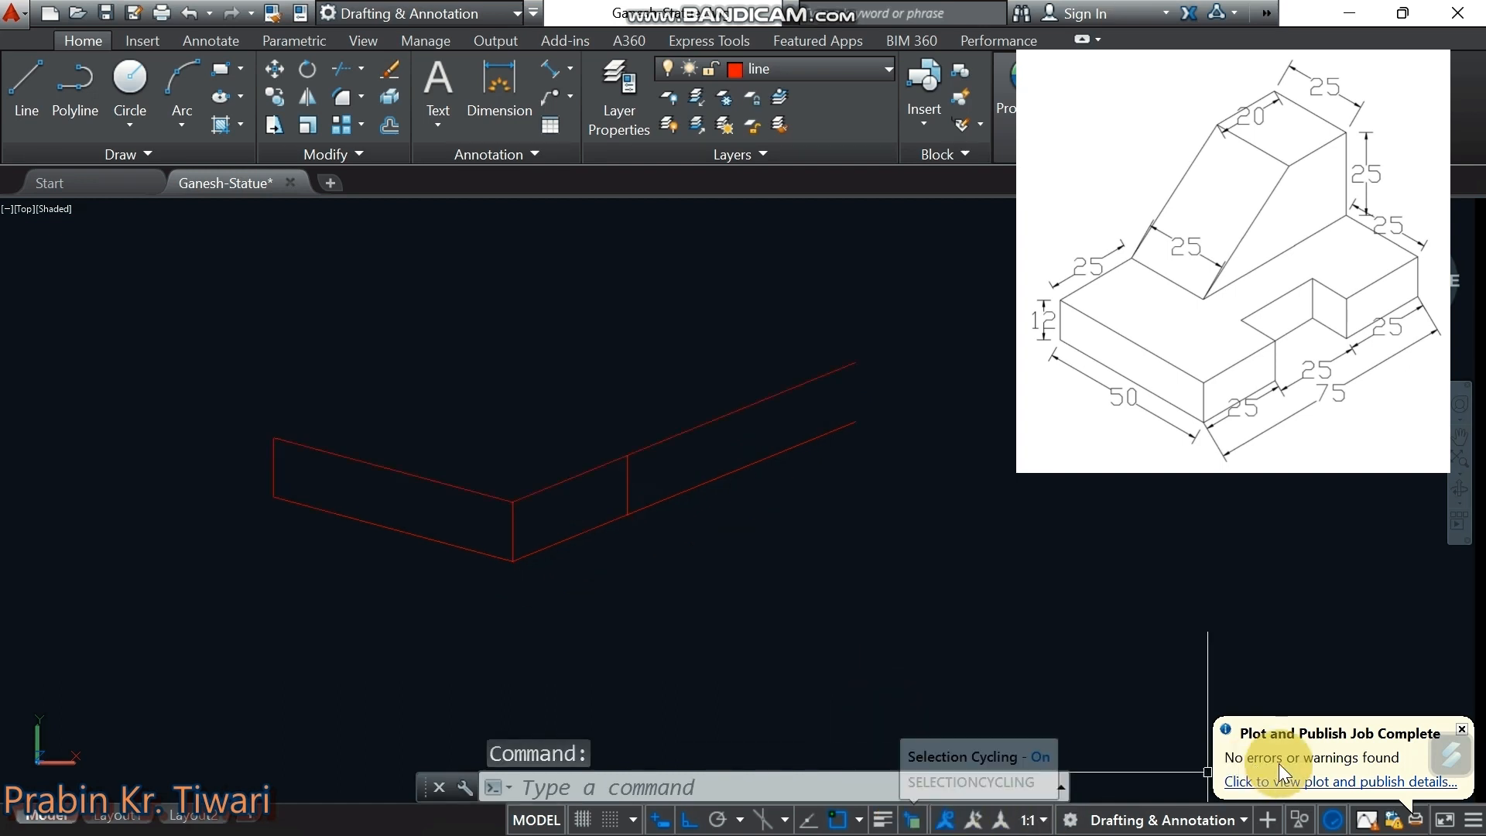
{"action": "left_click", "coordinate": [1474, 822]}
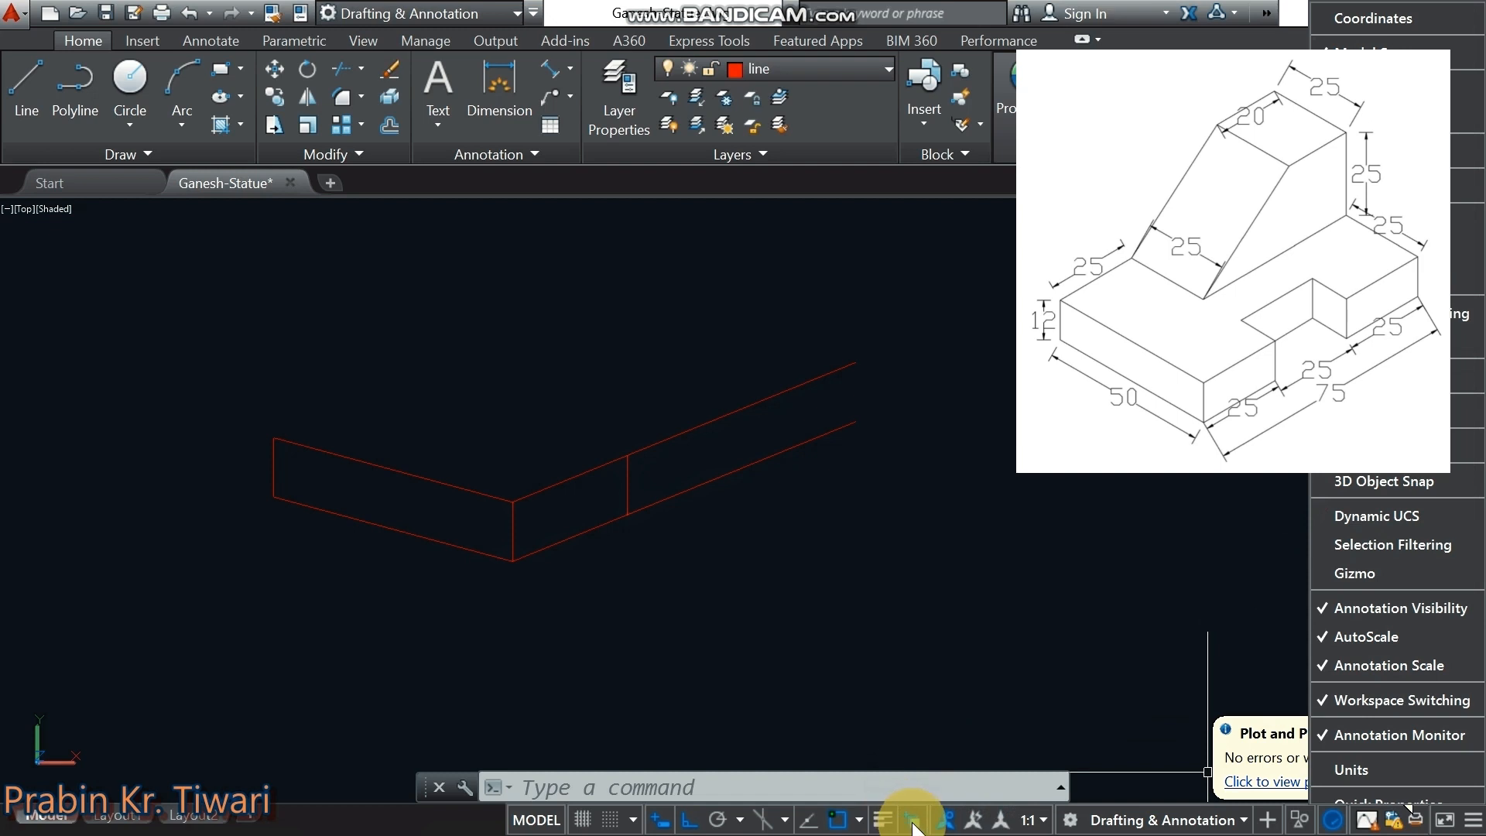
{"action": "left_click", "coordinate": [851, 768]}
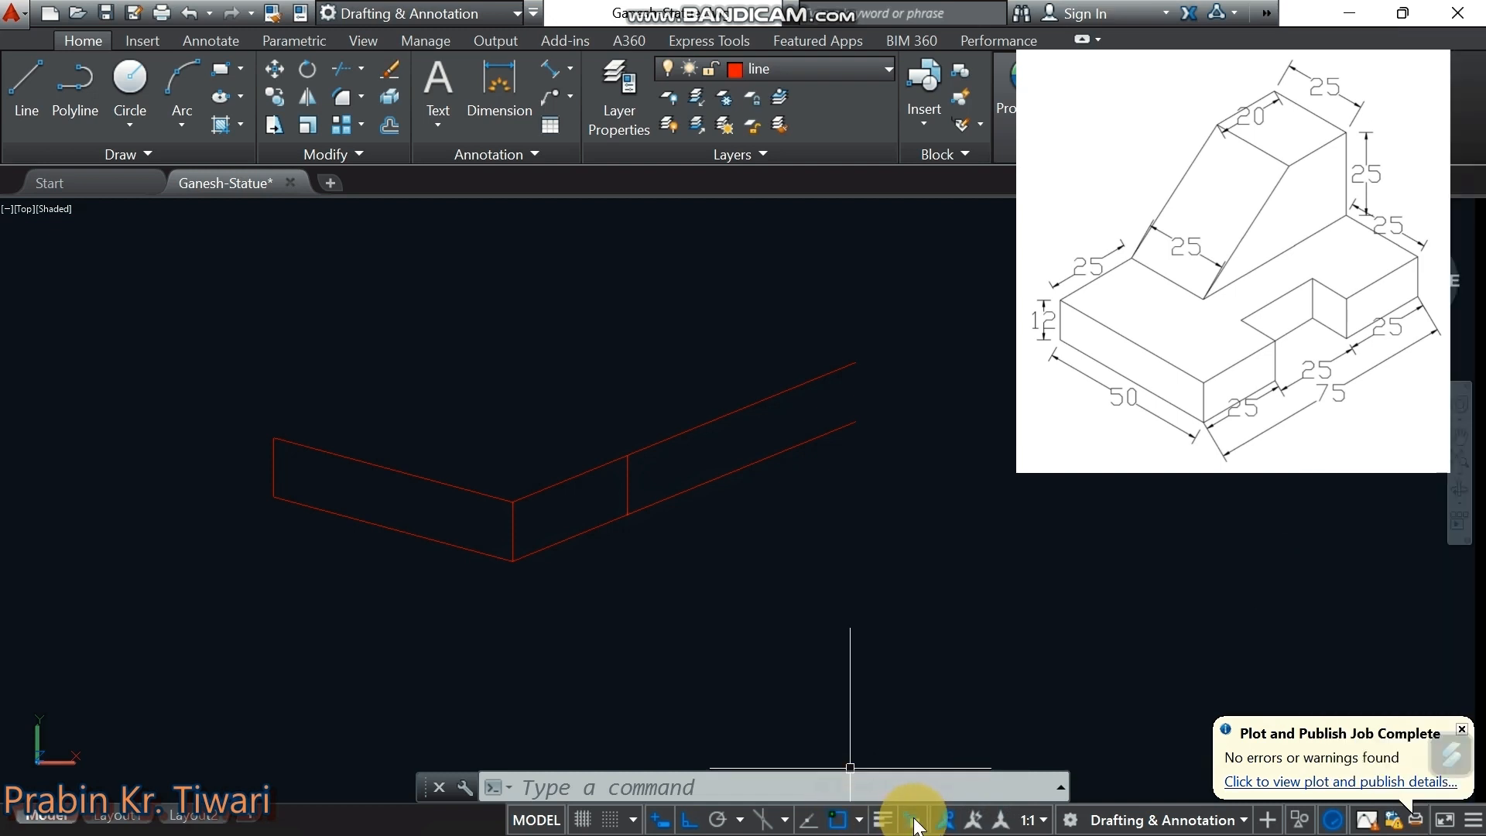
{"action": "left_click", "coordinate": [915, 822]}
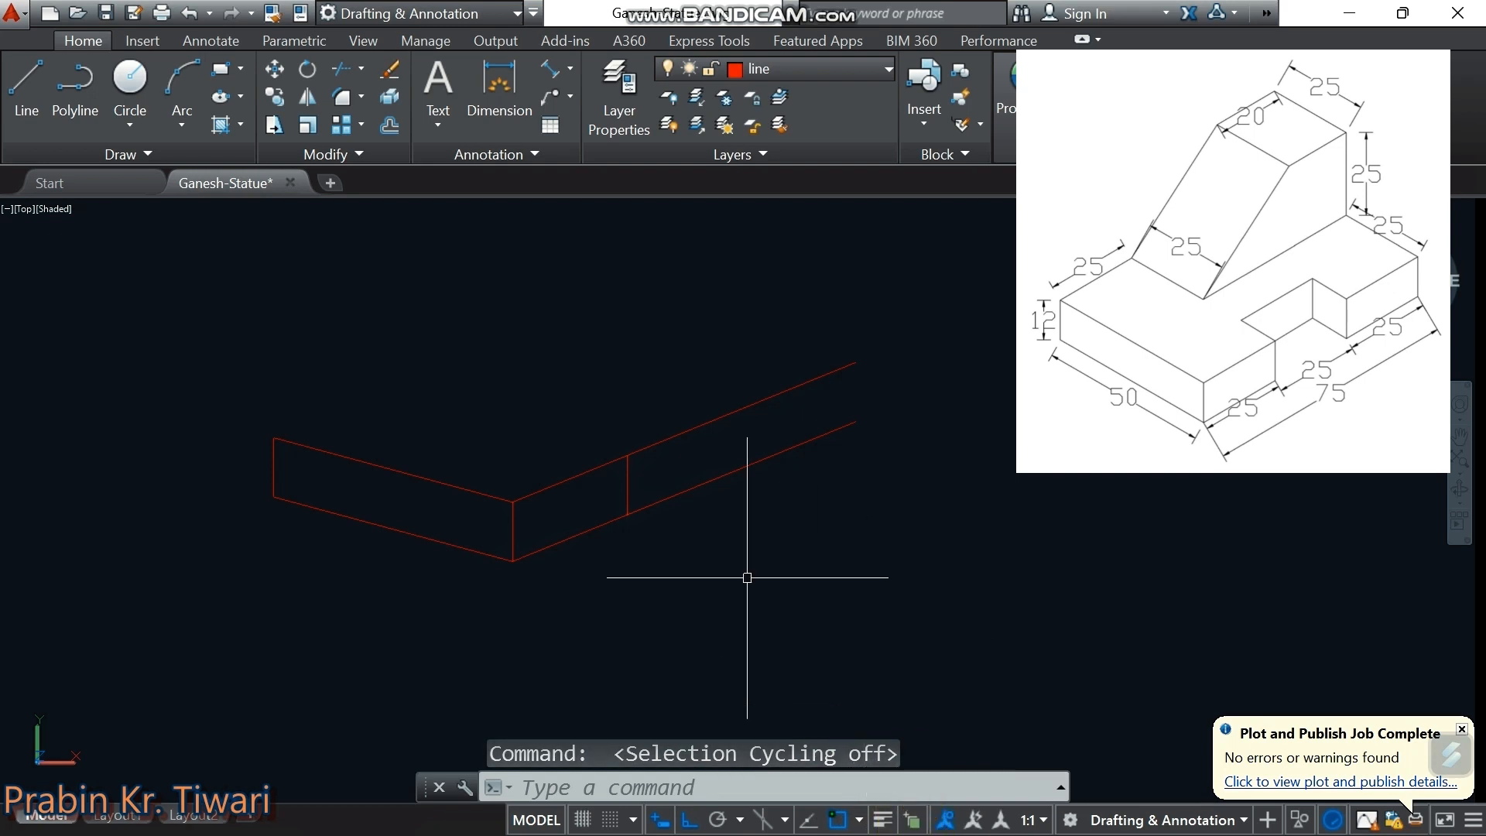
{"action": "left_click", "coordinate": [595, 528]}
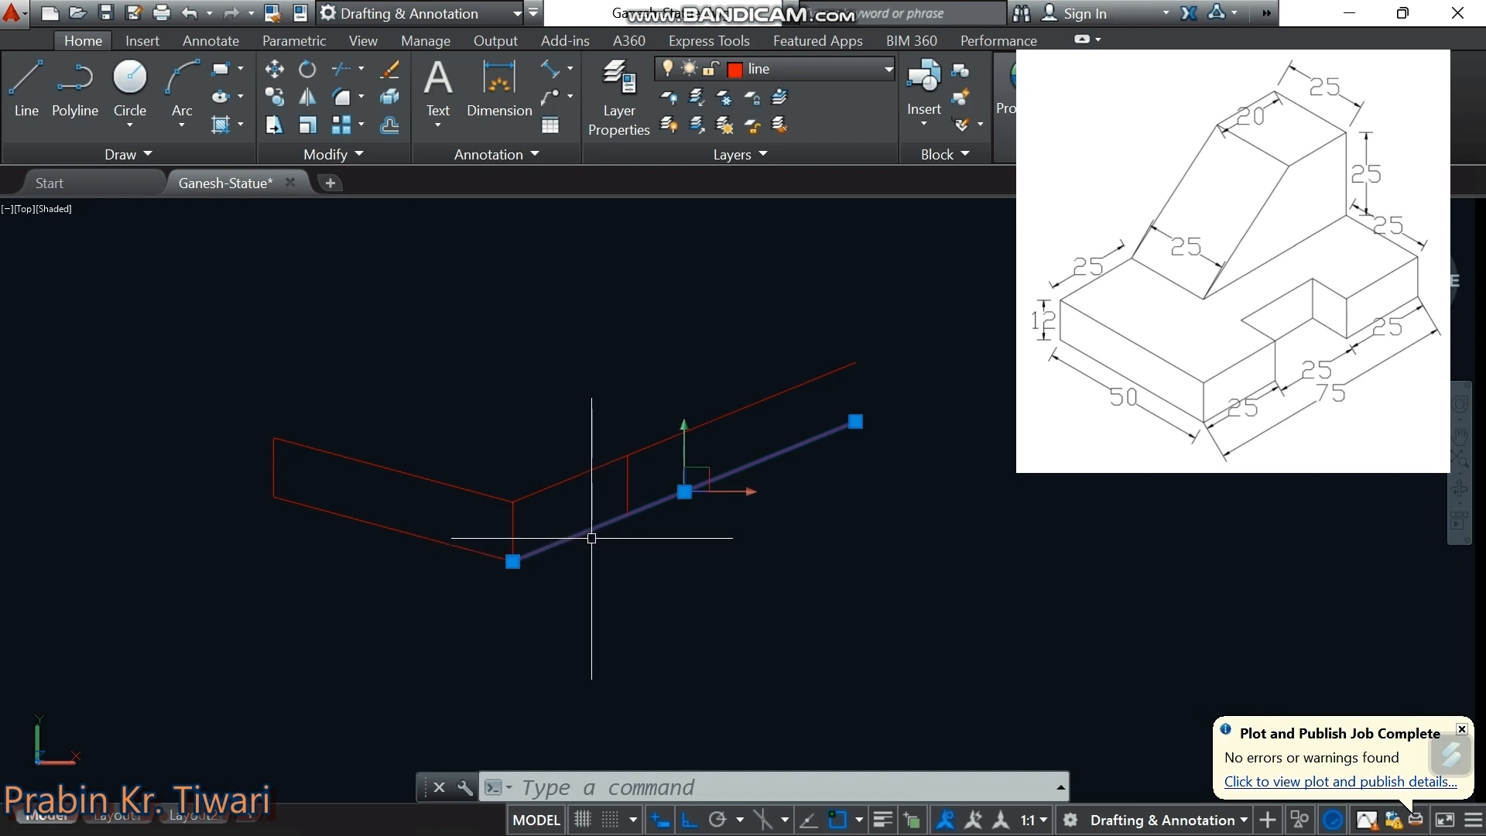
{"action": "left_click", "coordinate": [914, 820]}
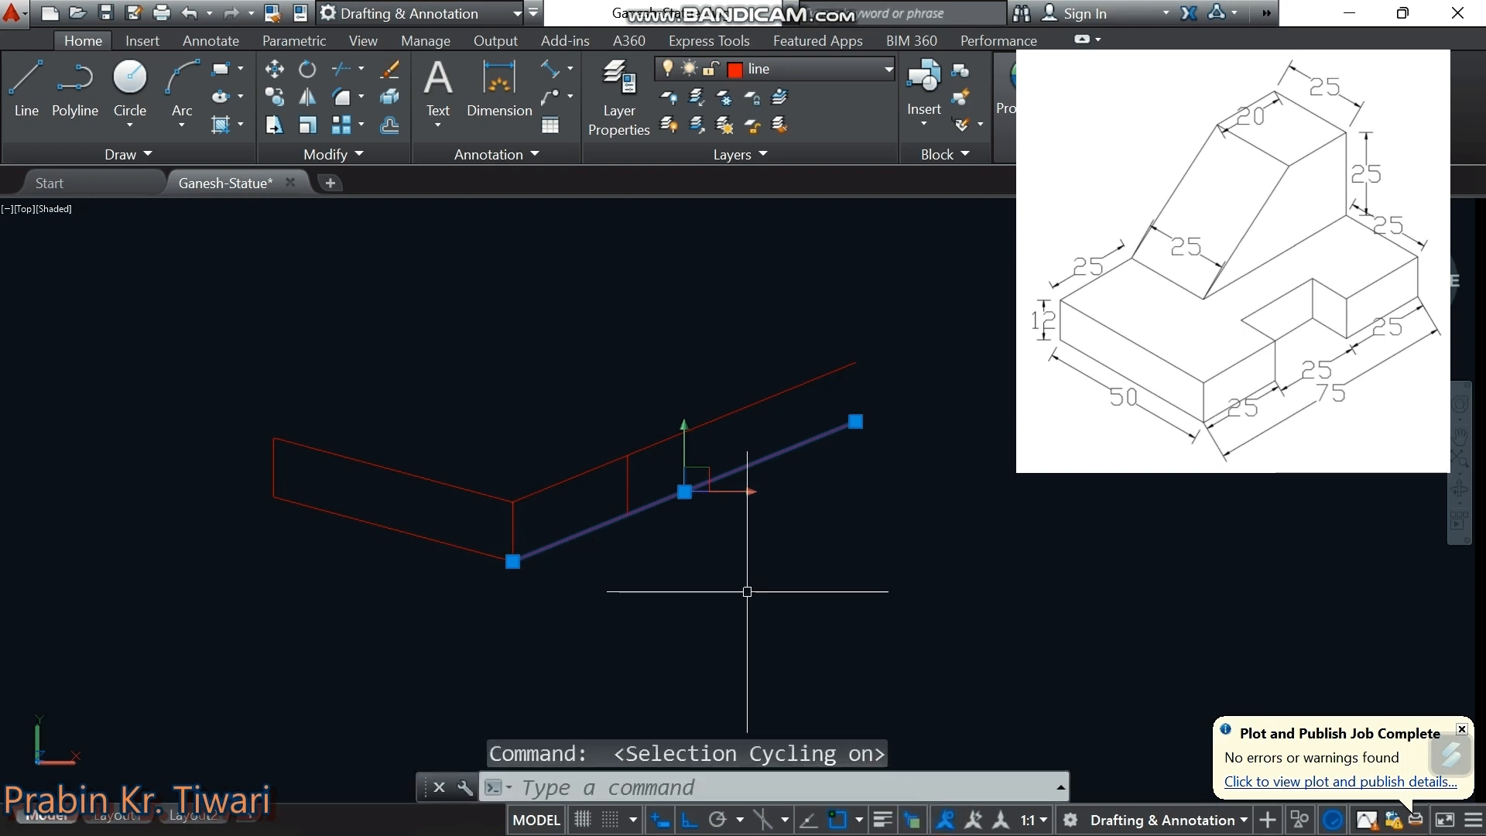
Select the overlapping 25-unit line and move it from the front face's lower right corner to its upper left corner
{"action": "left_click", "coordinate": [570, 537]}
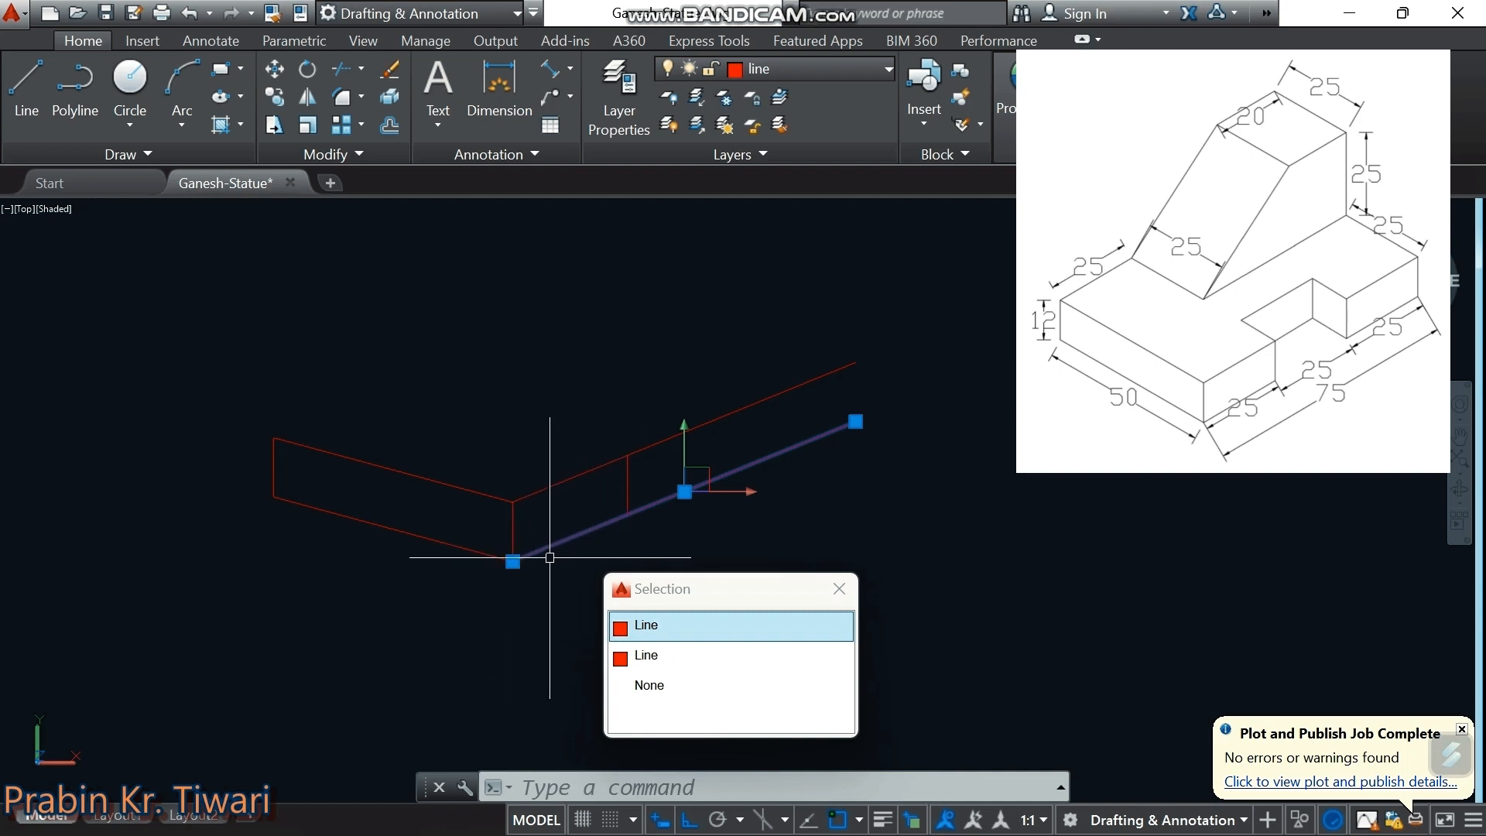
{"action": "left_click", "coordinate": [640, 657]}
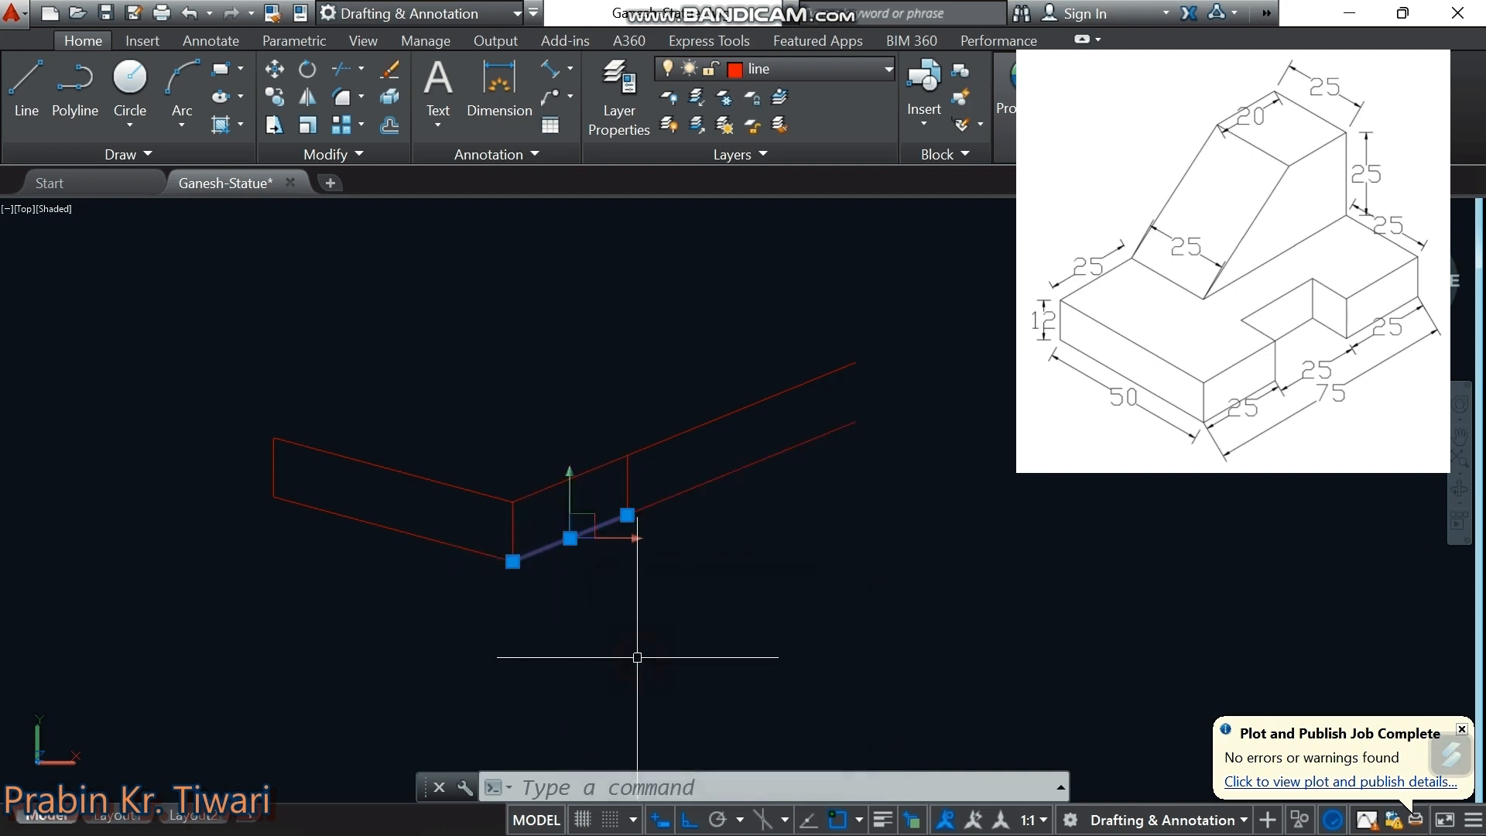
{"action": "right_click", "coordinate": [550, 621]}
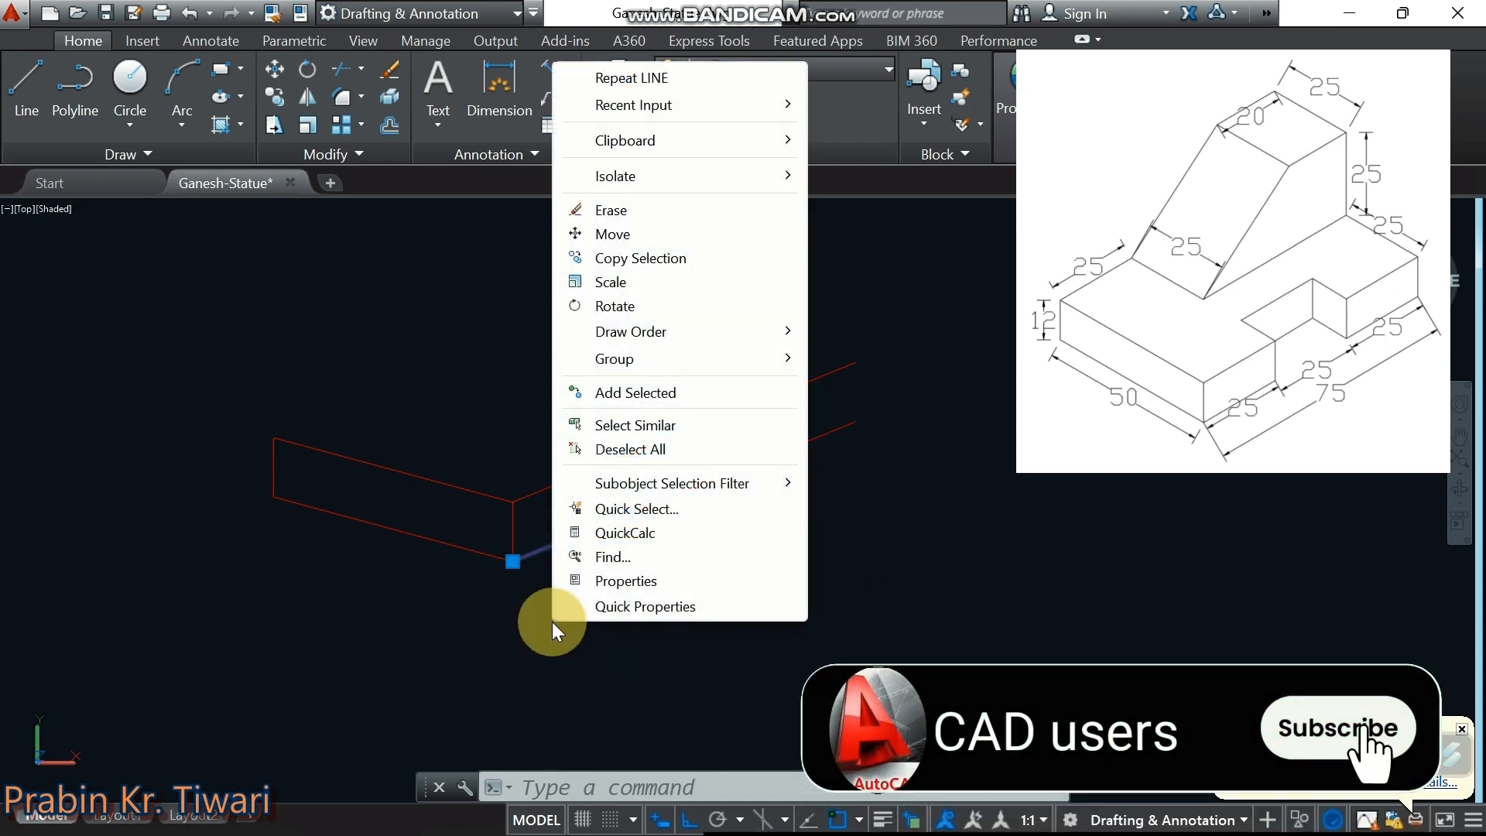
{"action": "left_click", "coordinate": [611, 234]}
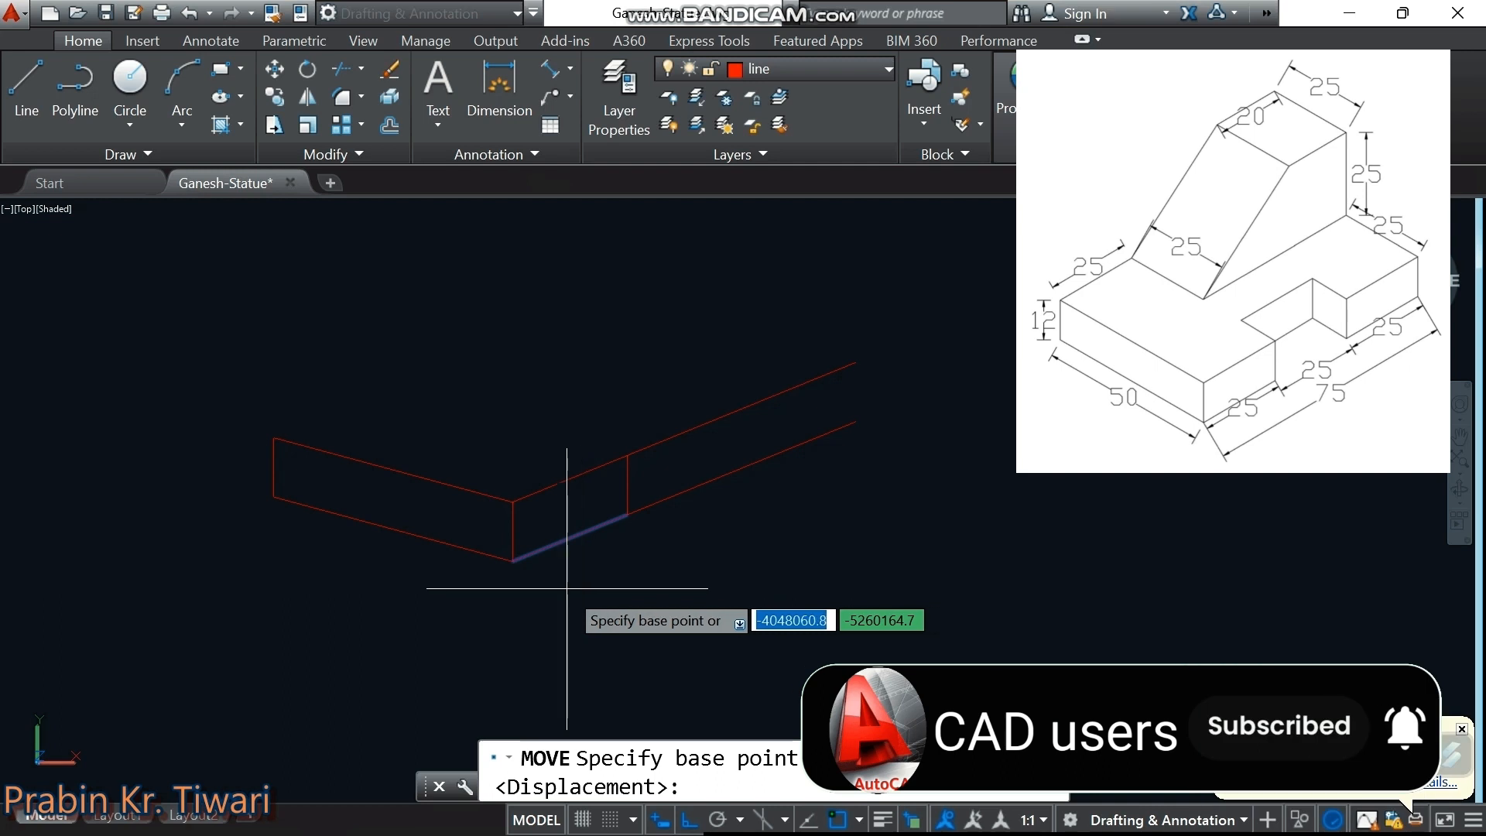
{"action": "left_click", "coordinate": [512, 560]}
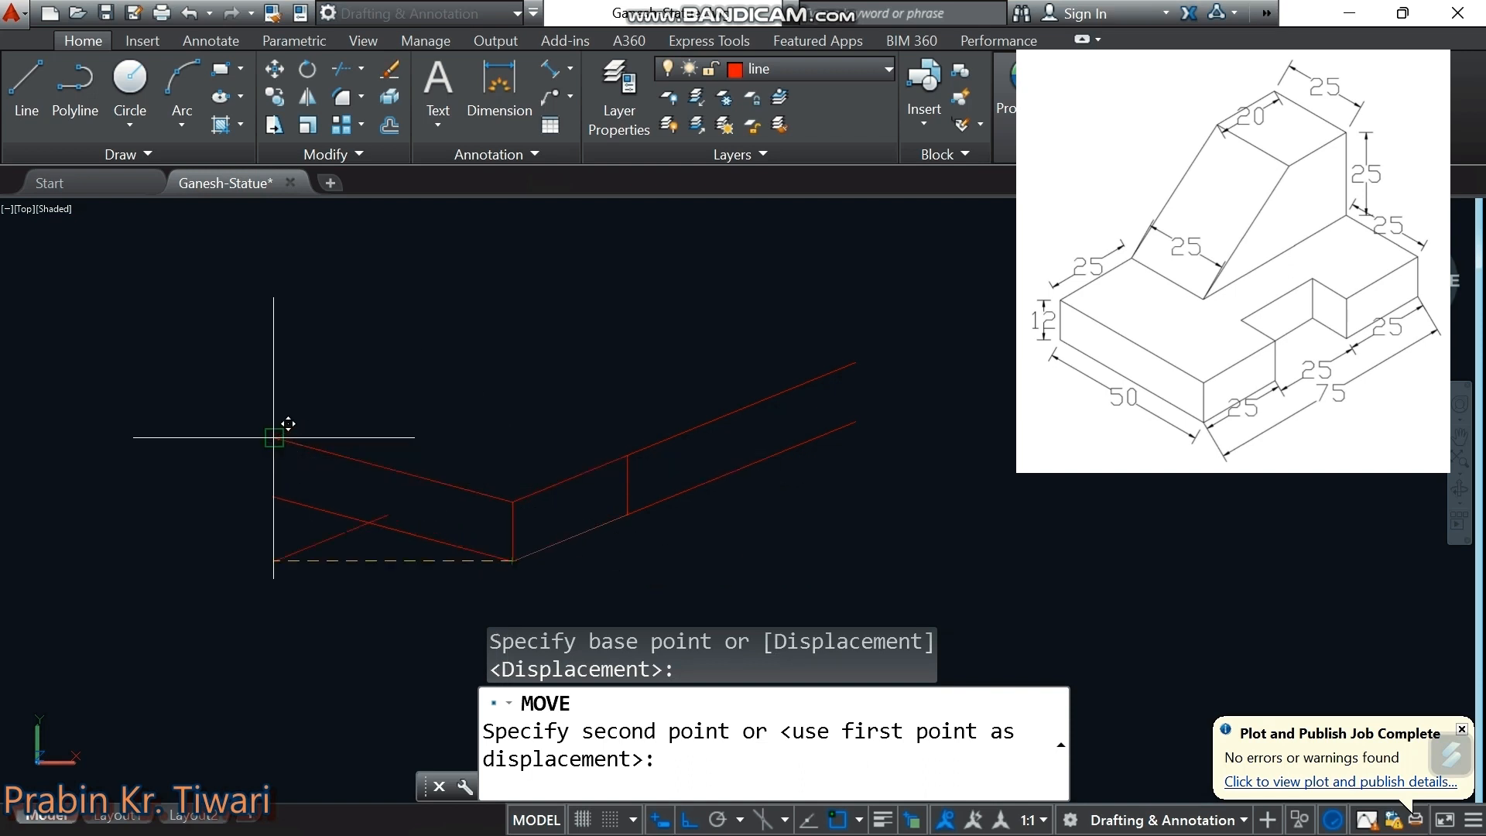
{"action": "left_click", "coordinate": [274, 437]}
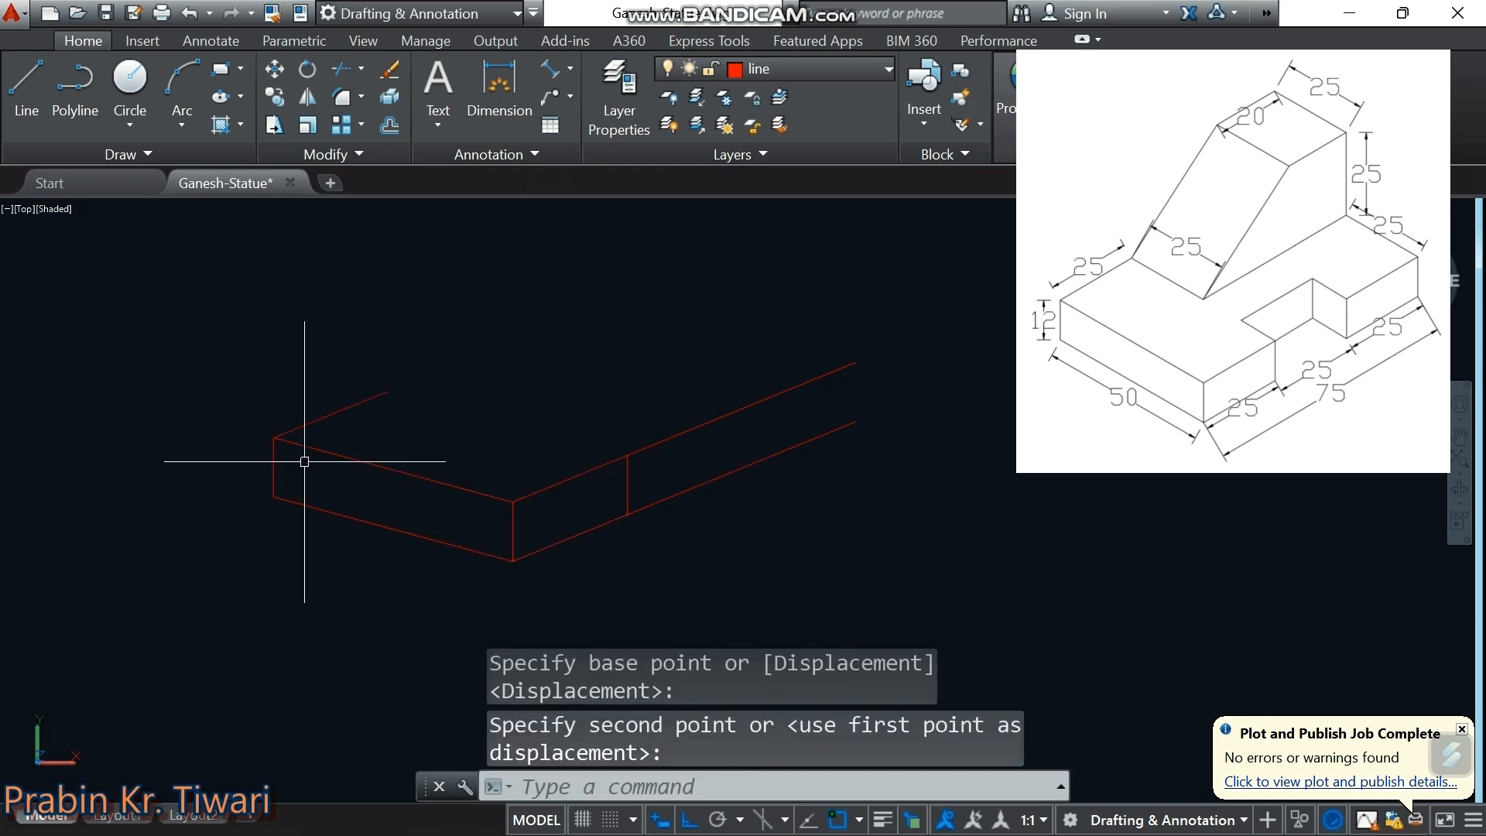
Draw a 12-unit line with Ortho off from the front face's upper right corner along its top edge toward the upper left corner
{"action": "middle_click_drag", "start_coordinate": [409, 511], "coordinate": [393, 497]}
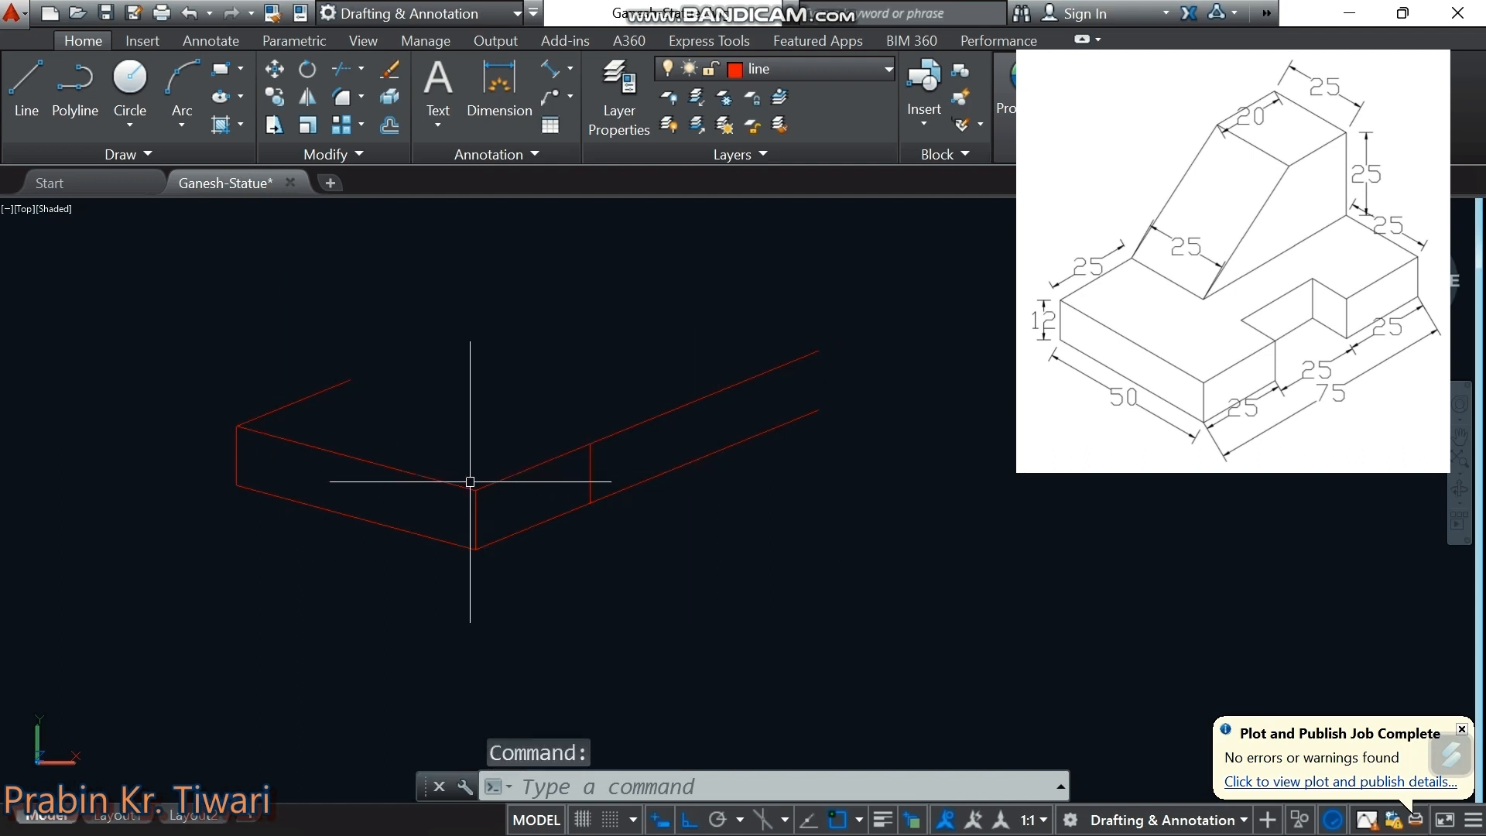
{"action": "scroll", "coordinate": [464, 508], "scroll_direction": "up", "scroll_amount": 2}
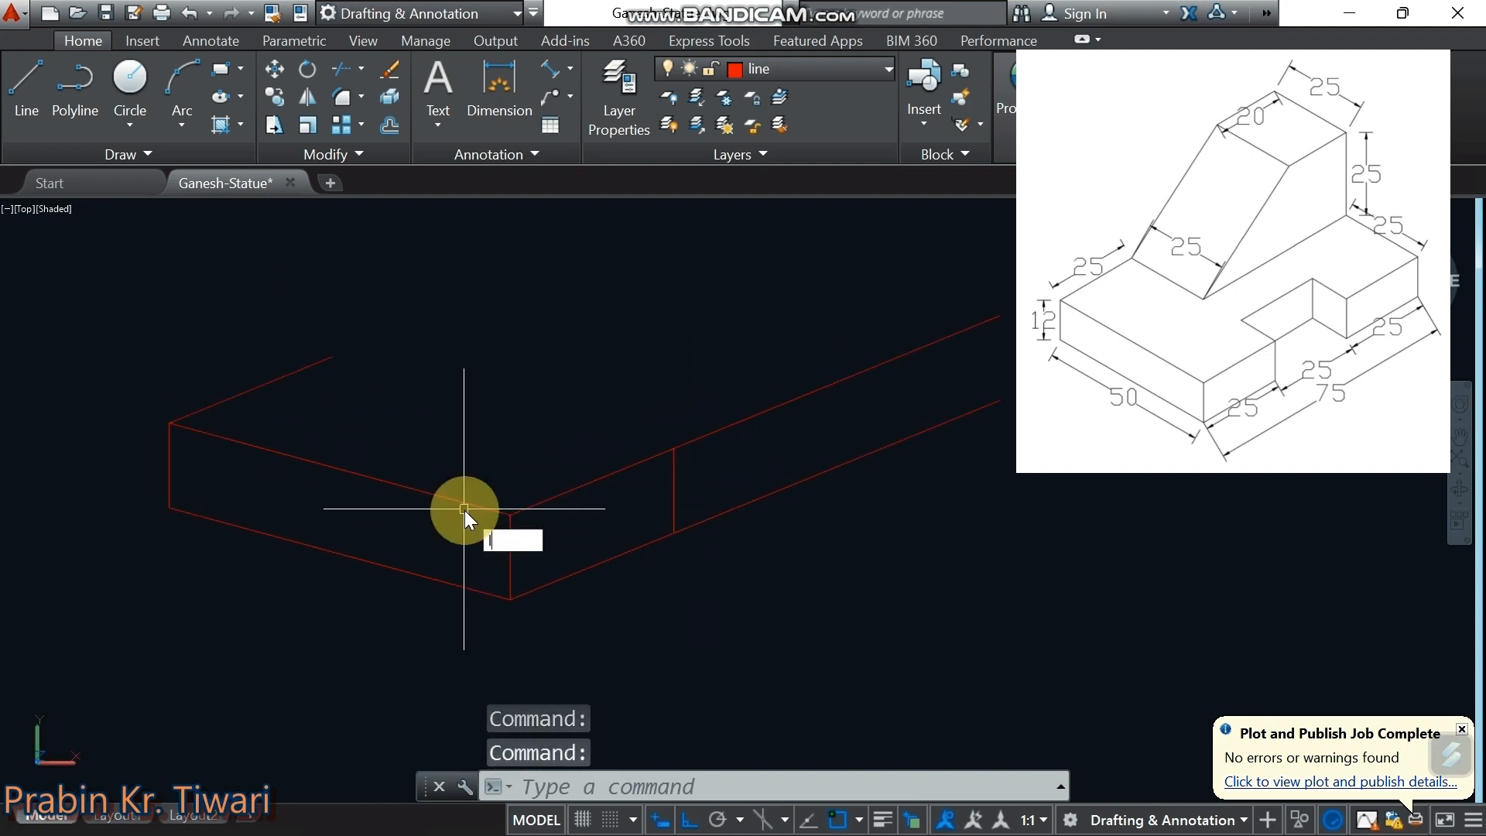
{"action": "type", "text": "l"}
{"action": "key", "text": "Return"}
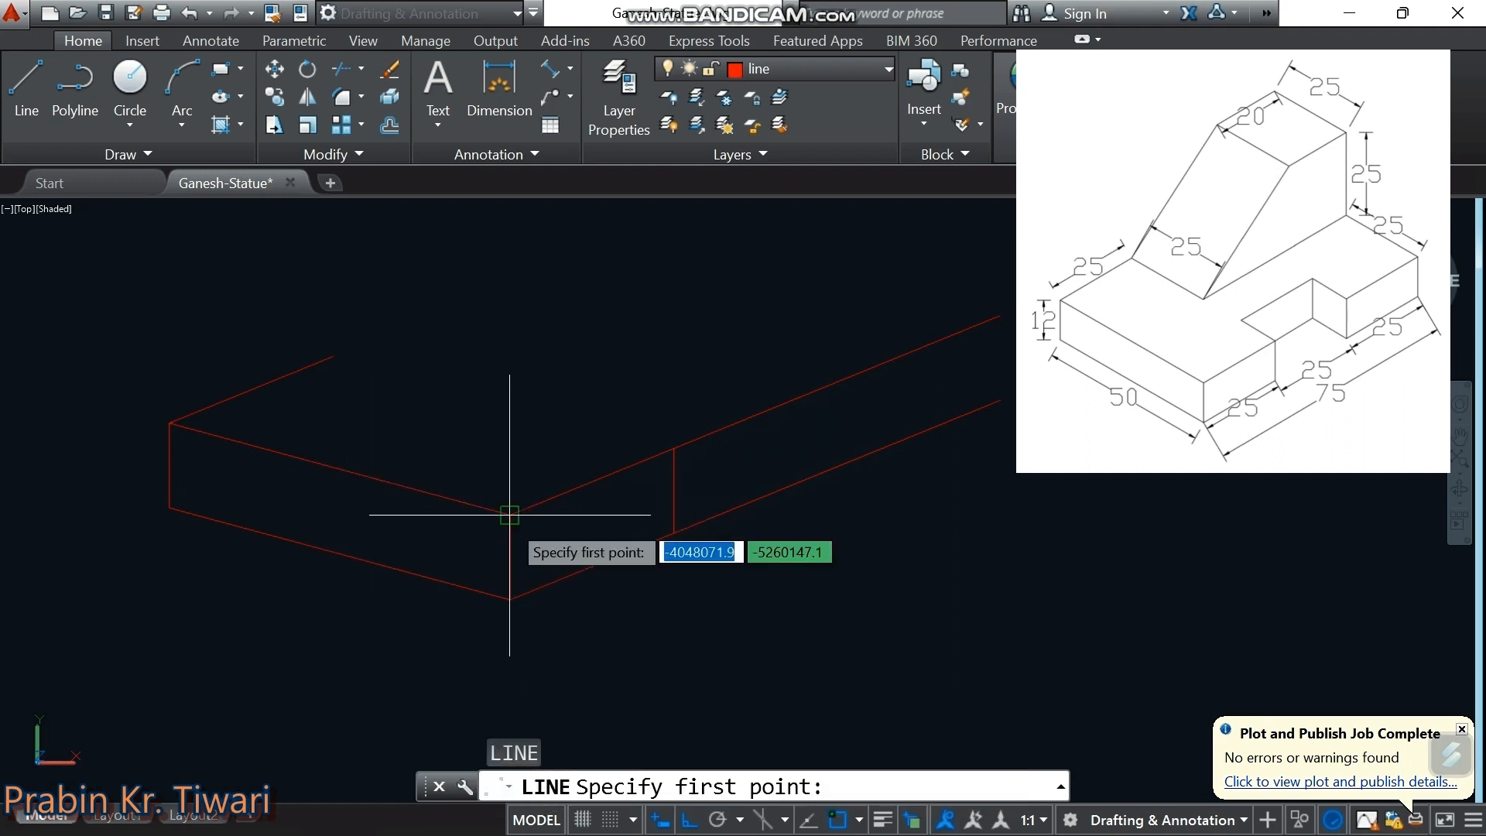
{"action": "left_click", "coordinate": [509, 514]}
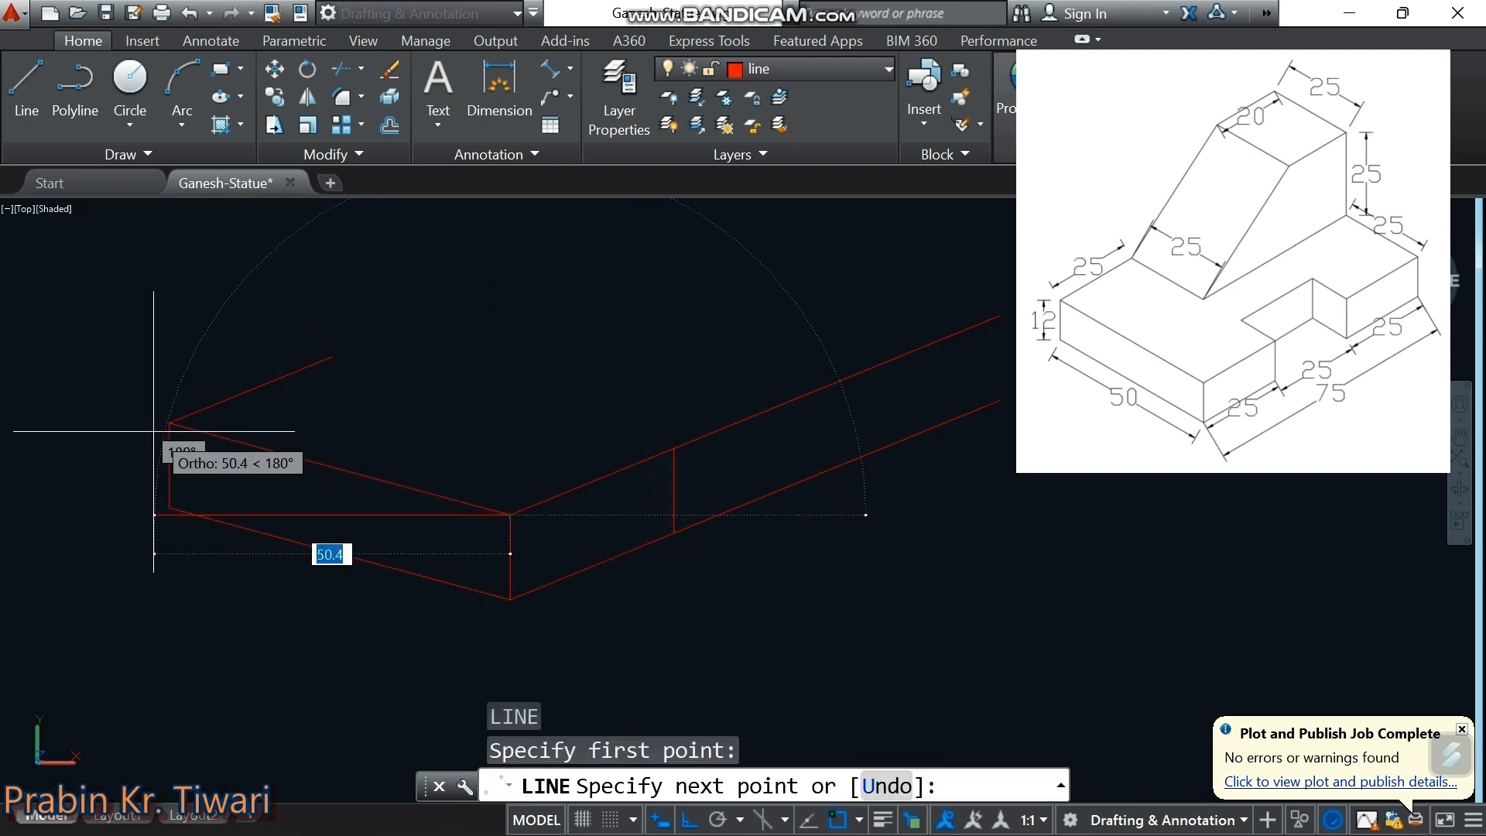
{"action": "left_click", "coordinate": [689, 820]}
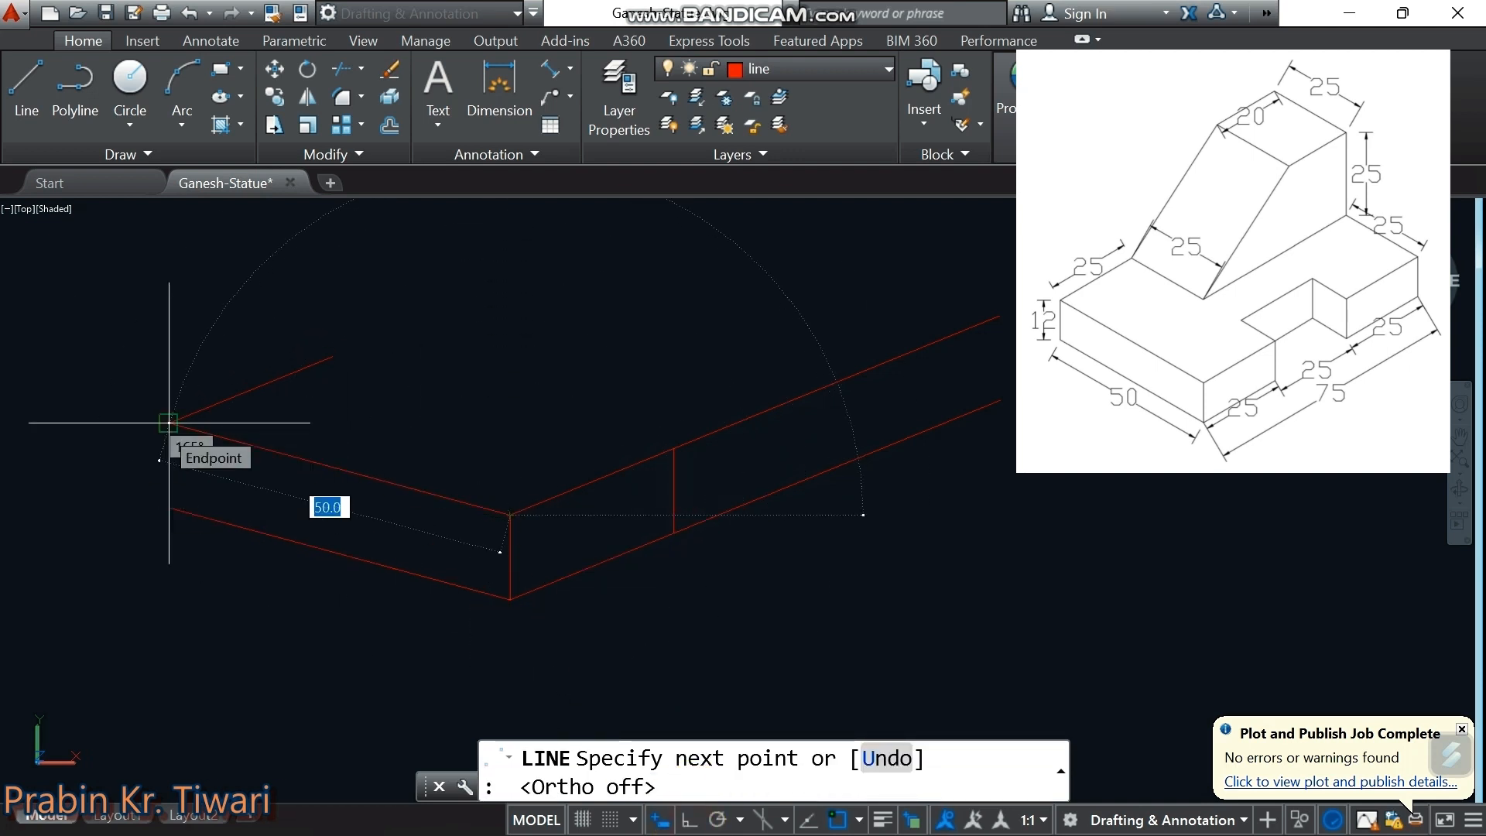
{"action": "type", "text": "12"}
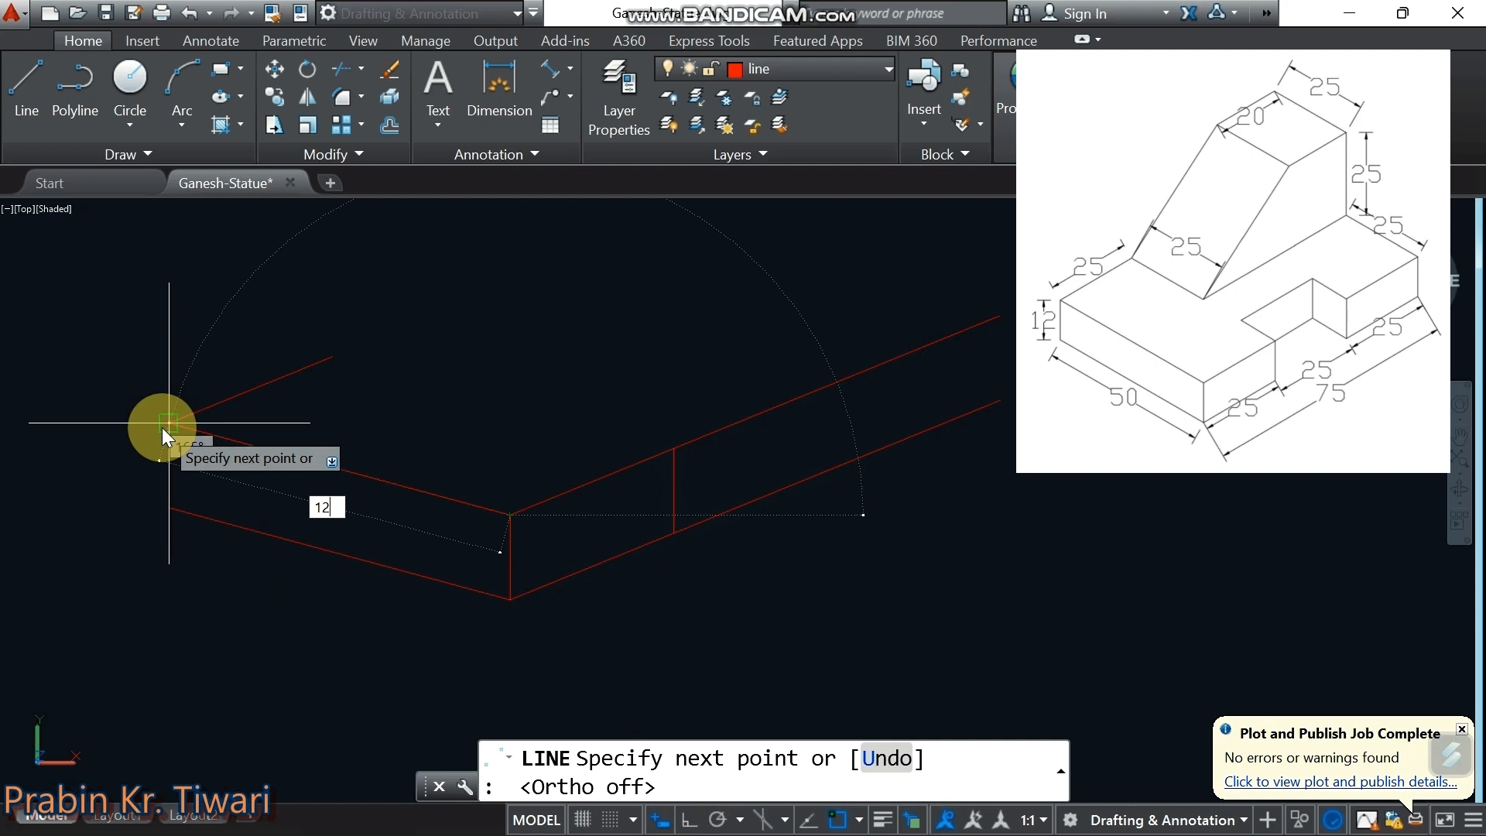
{"action": "key", "text": "Return"}
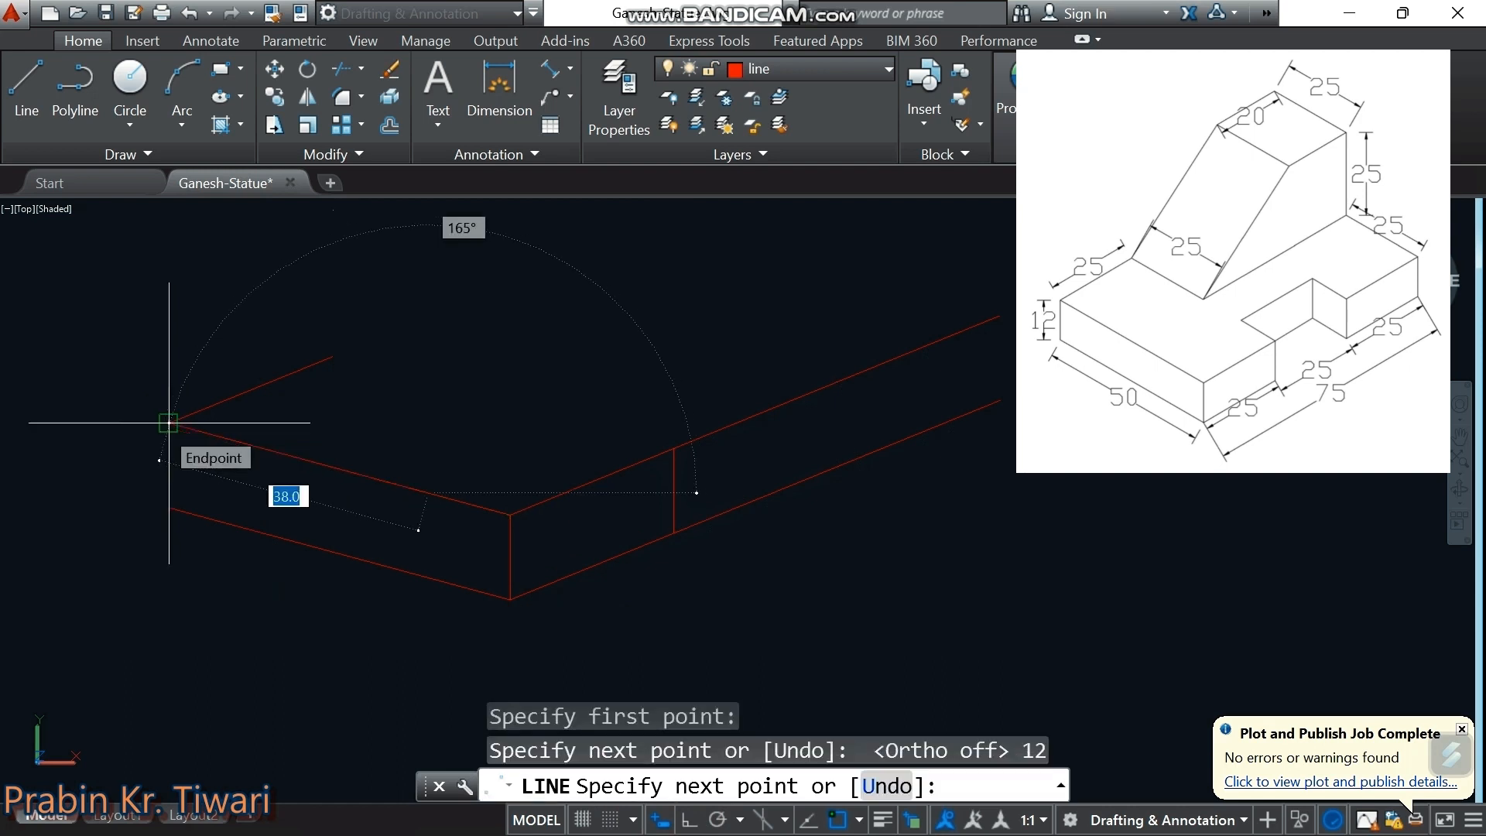
{"action": "key", "text": "Escape"}
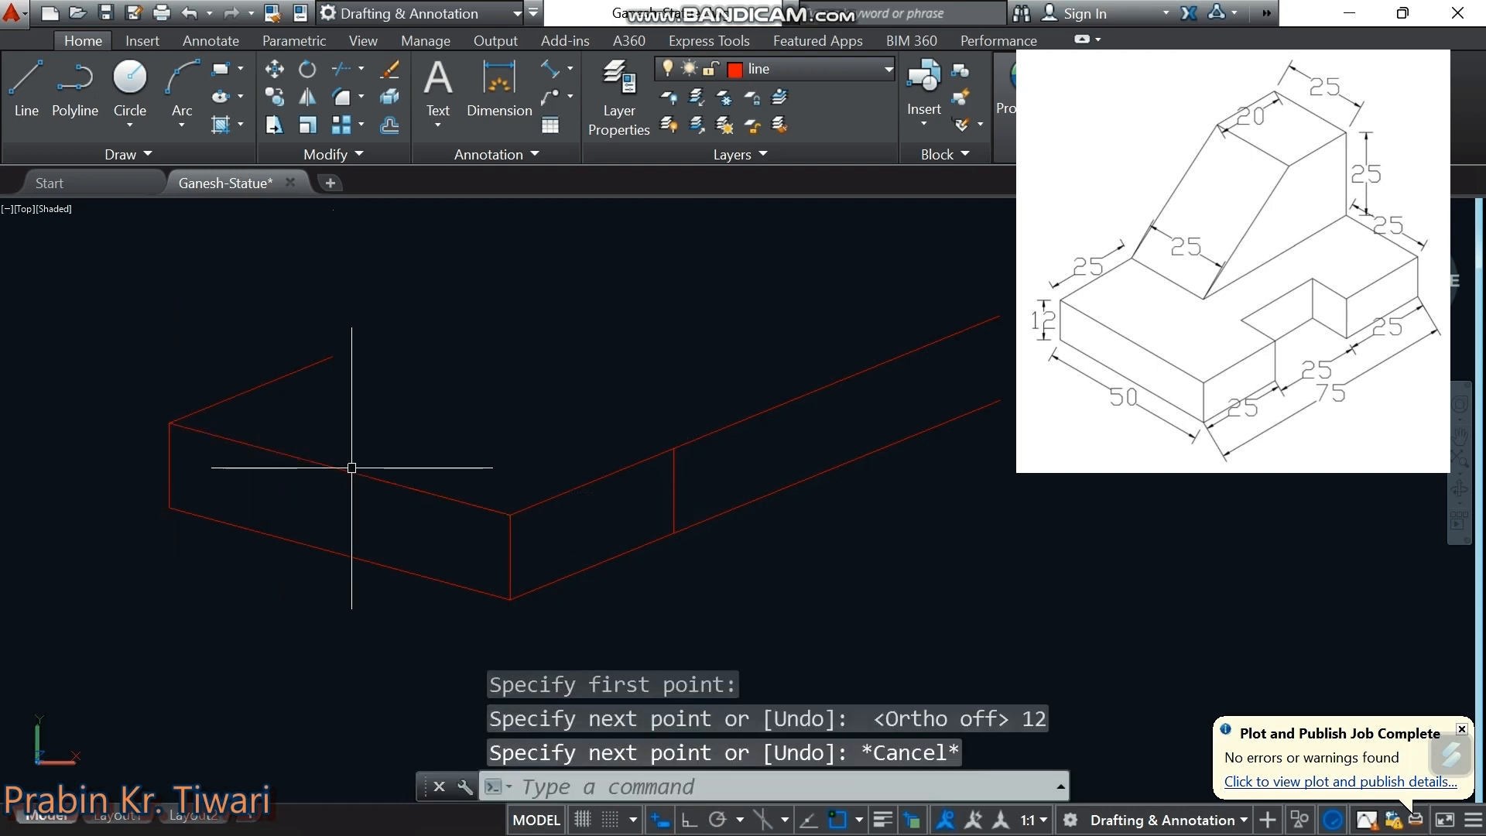
Move the 12-unit line from the front face's upper right corner to the top of the vertical 12-unit notch edge
{"action": "middle_click_drag", "start_coordinate": [504, 510], "coordinate": [482, 446]}
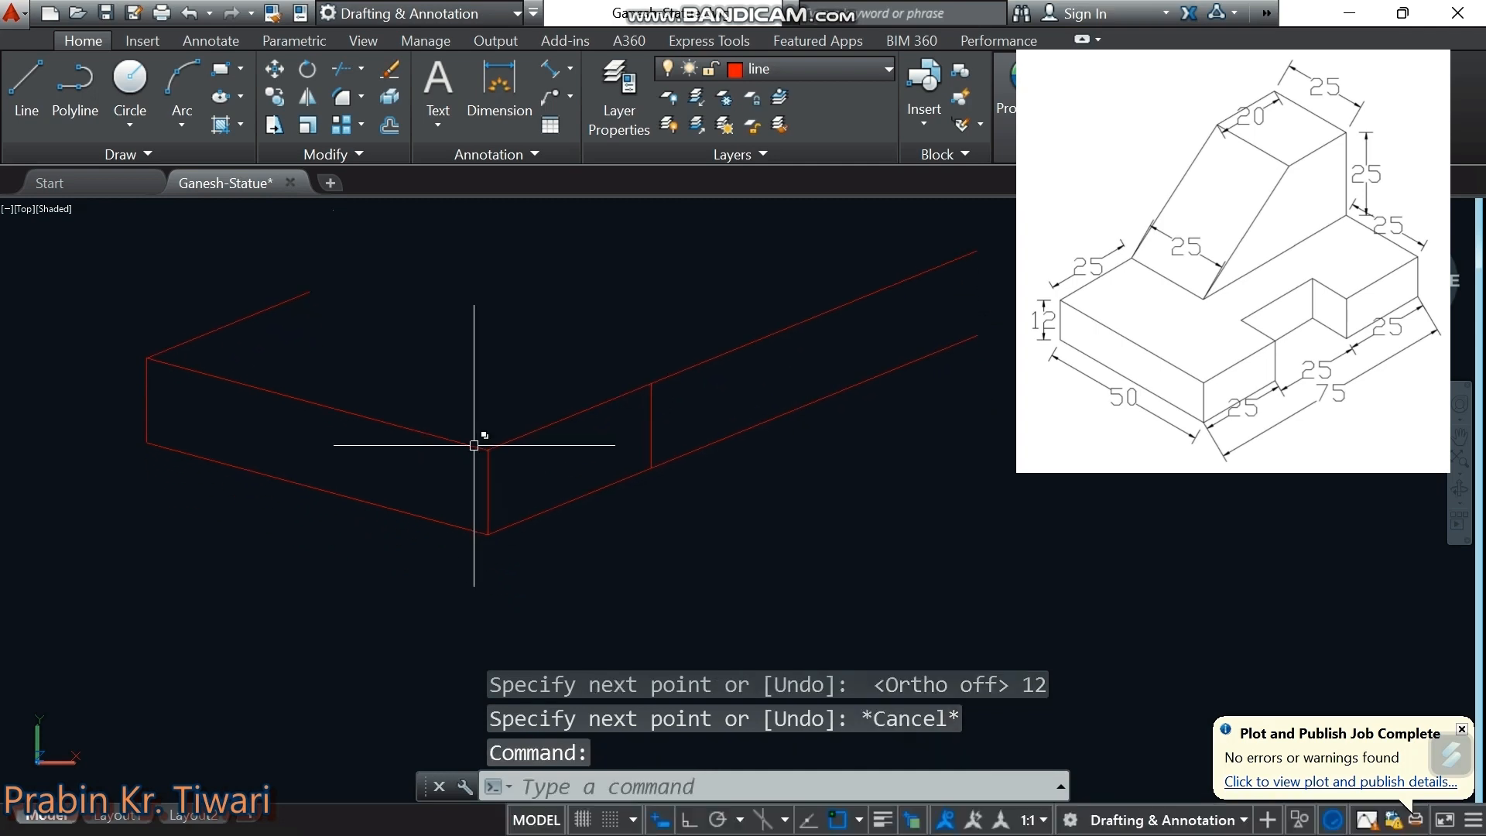
{"action": "left_click", "coordinate": [471, 446]}
{"action": "left_click", "coordinate": [542, 561]}
{"action": "right_click", "coordinate": [370, 596]}
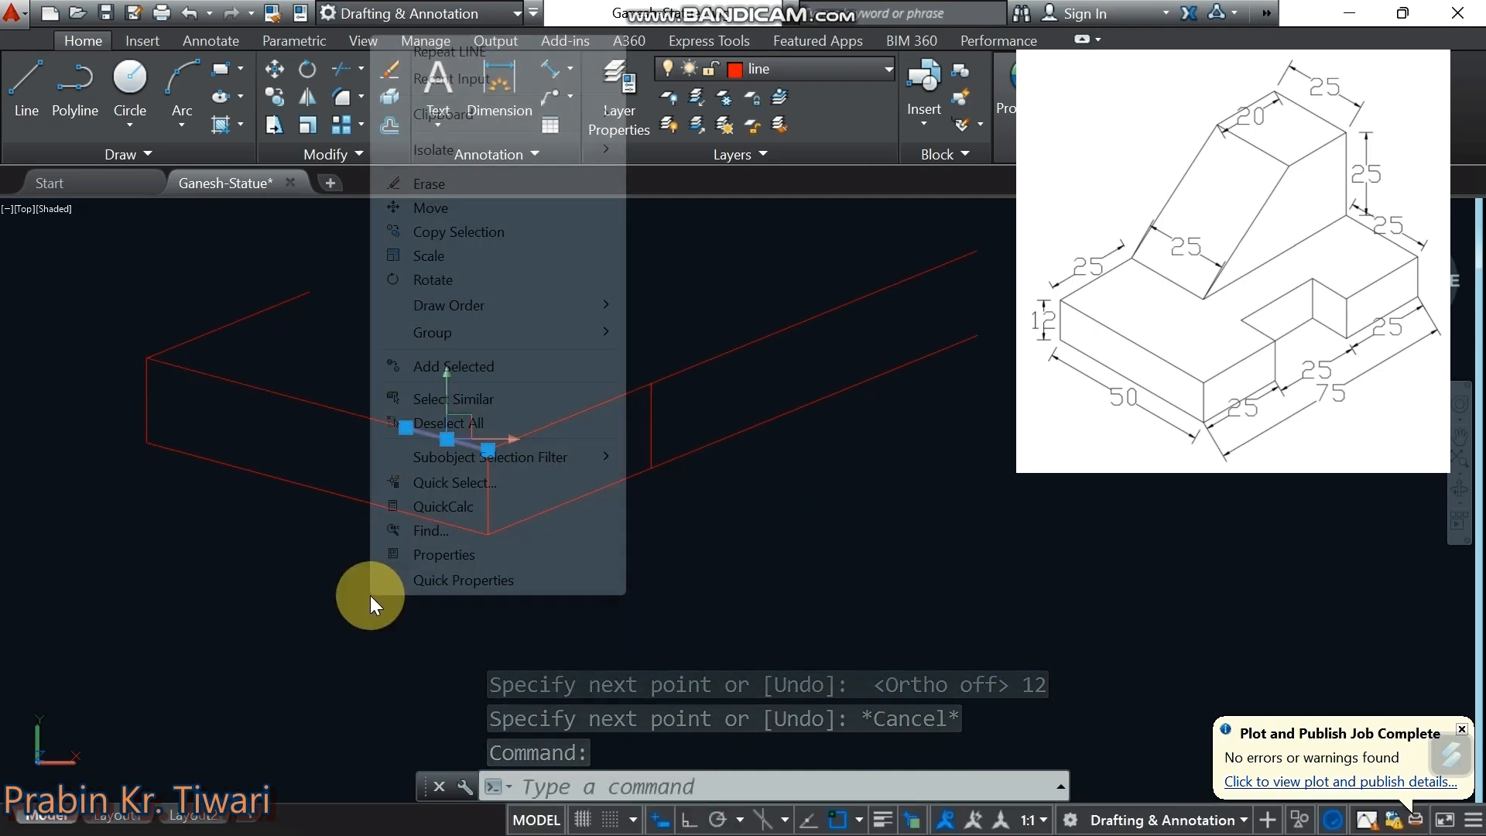
{"action": "left_click", "coordinate": [430, 208]}
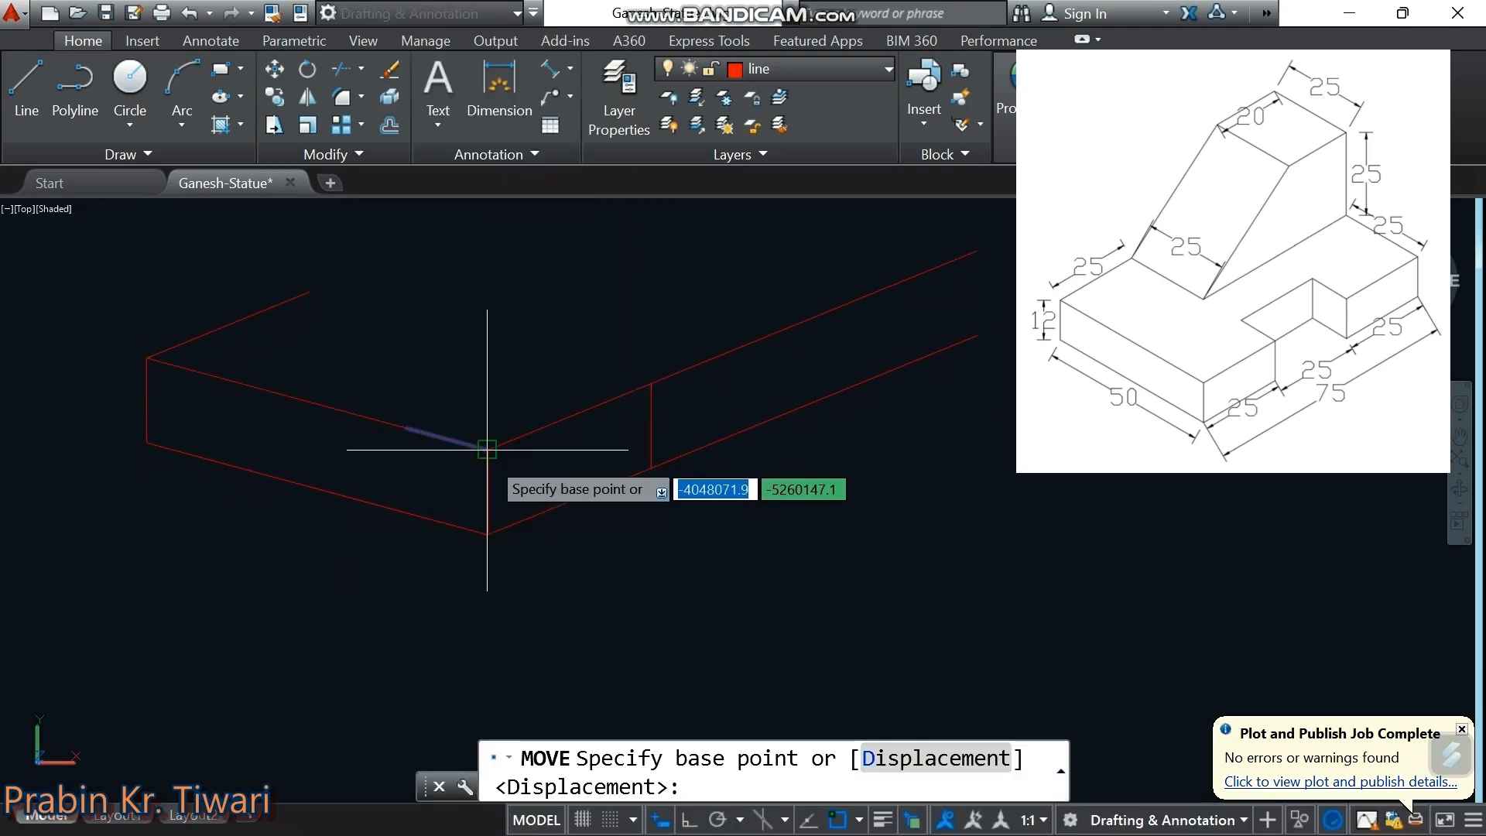
{"action": "left_click", "coordinate": [488, 448]}
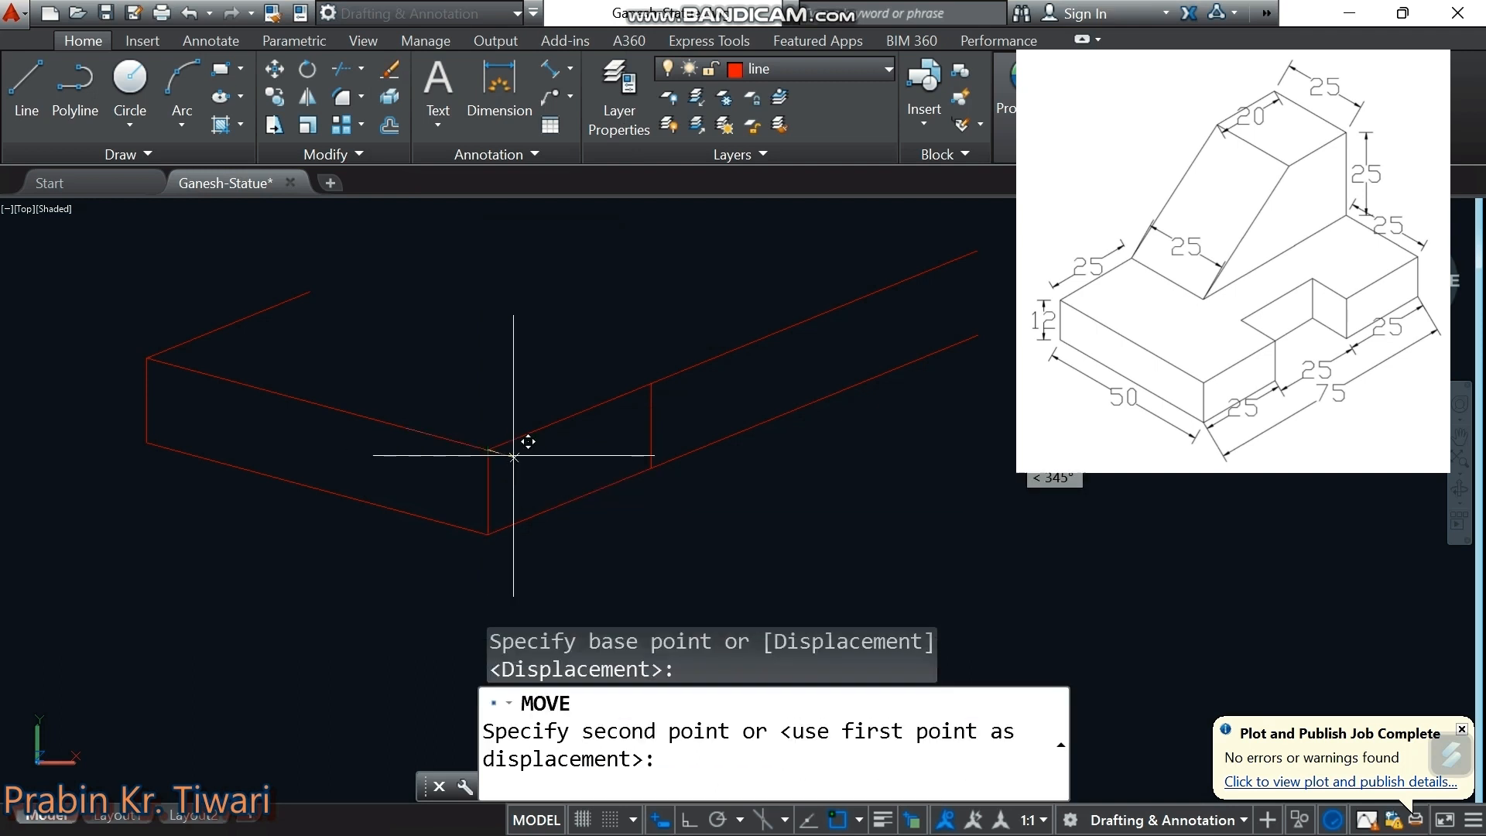
{"action": "left_click", "coordinate": [650, 382]}
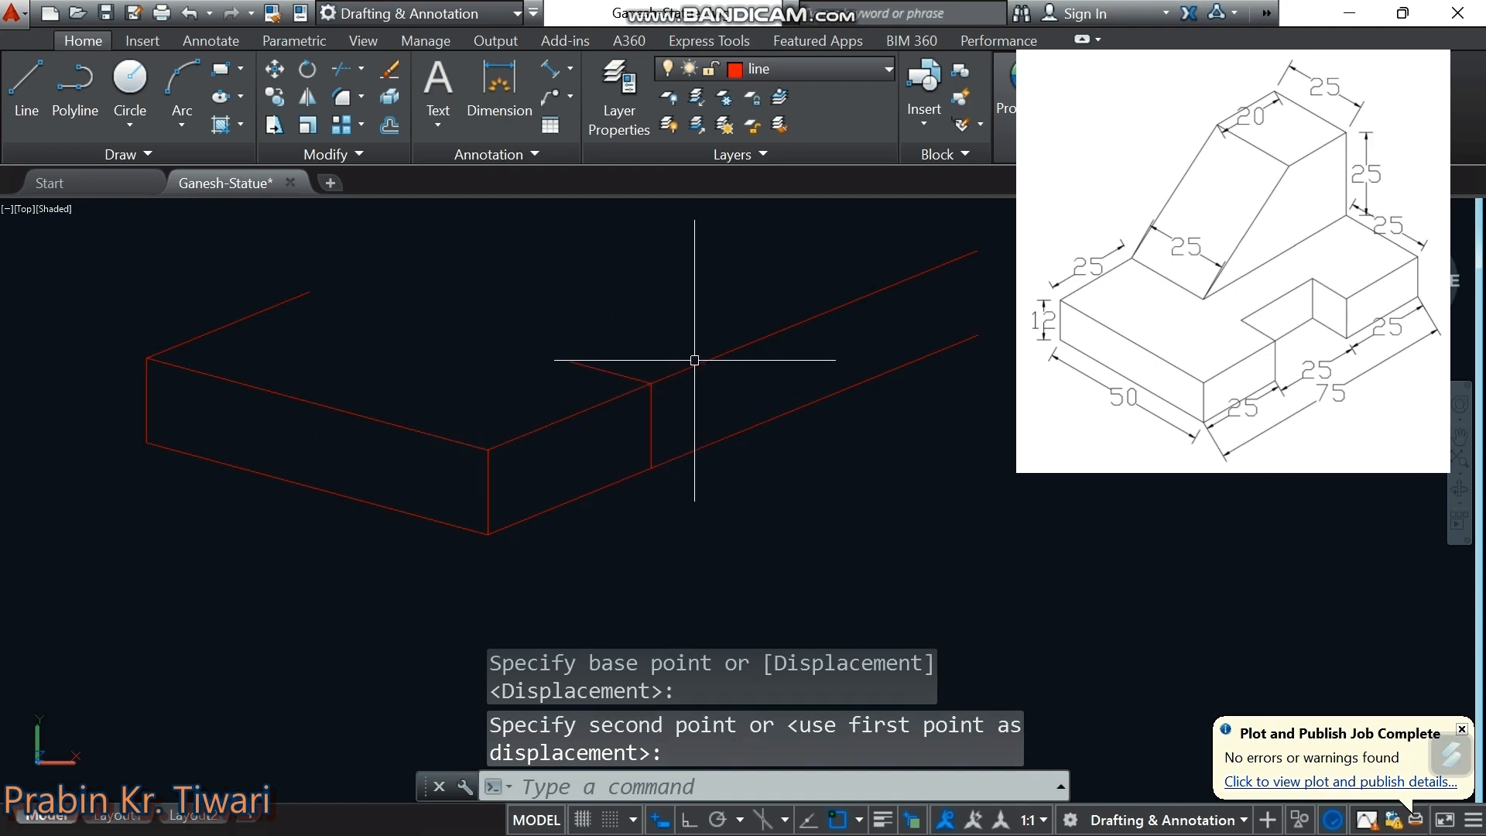
Copy the 25-unit line at the front face's upper left corner to the inner end of the 12-unit notch line
{"action": "mouse_move", "coordinate": [694, 360]}
{"action": "middle_mouse_down"}
{"action": "mouse_move", "coordinate": [680, 348]}
{"action": "mouse_move", "coordinate": [597, 389]}
{"action": "middle_mouse_up"}
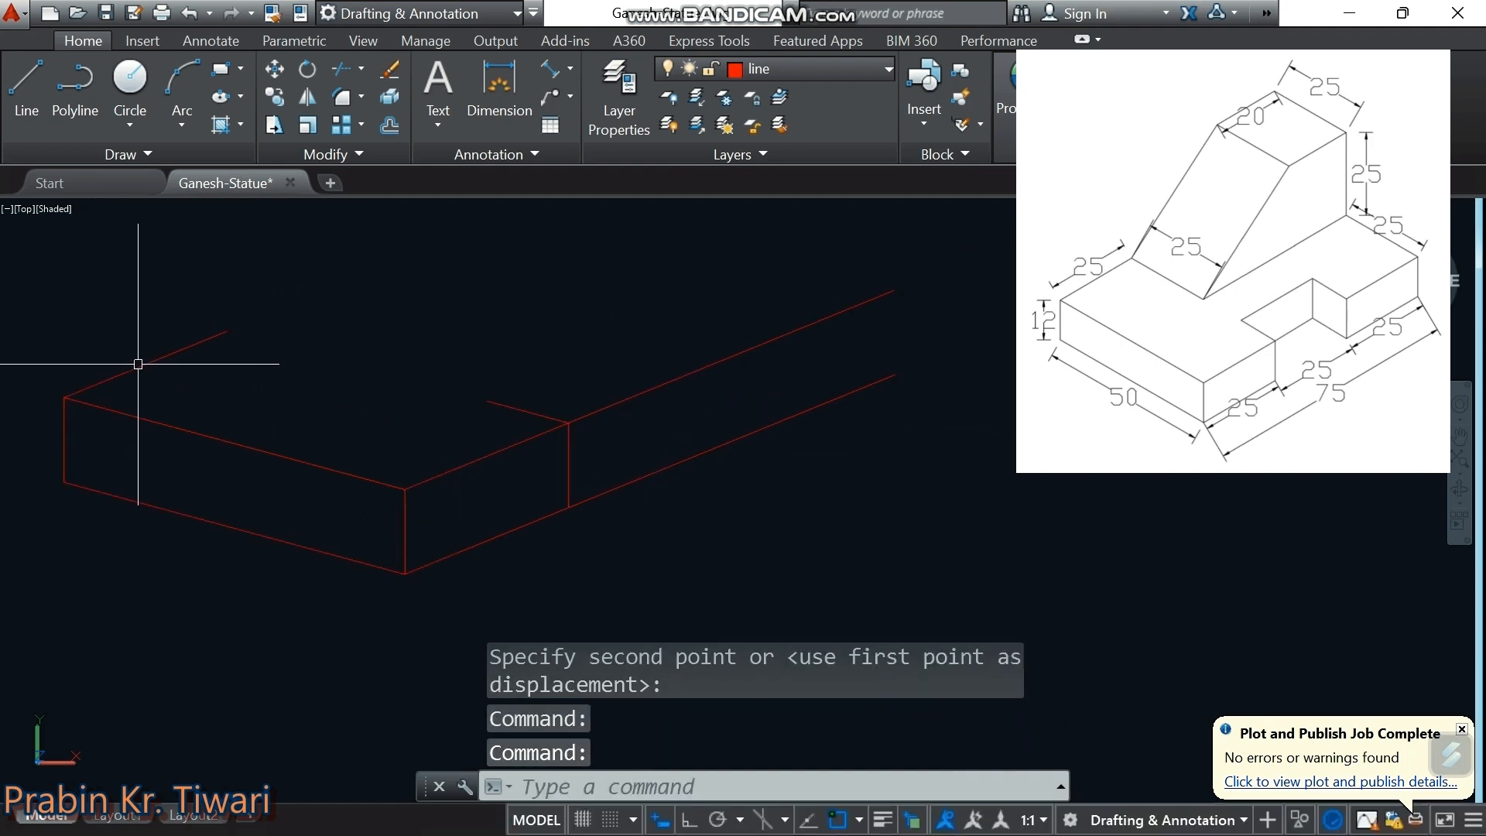
{"action": "left_click", "coordinate": [138, 363]}
{"action": "right_click", "coordinate": [201, 403]}
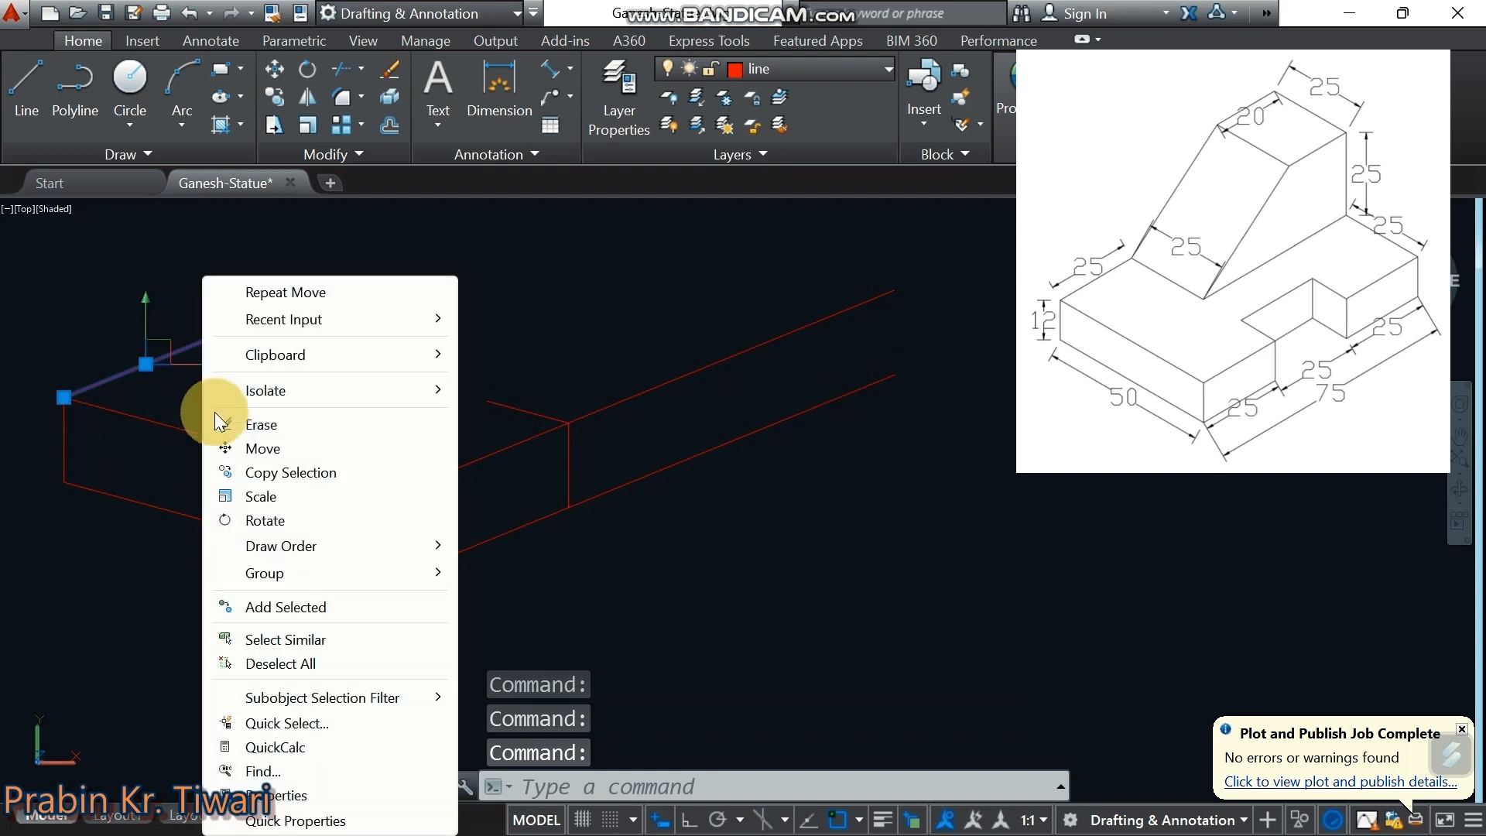
{"action": "left_click", "coordinate": [254, 468]}
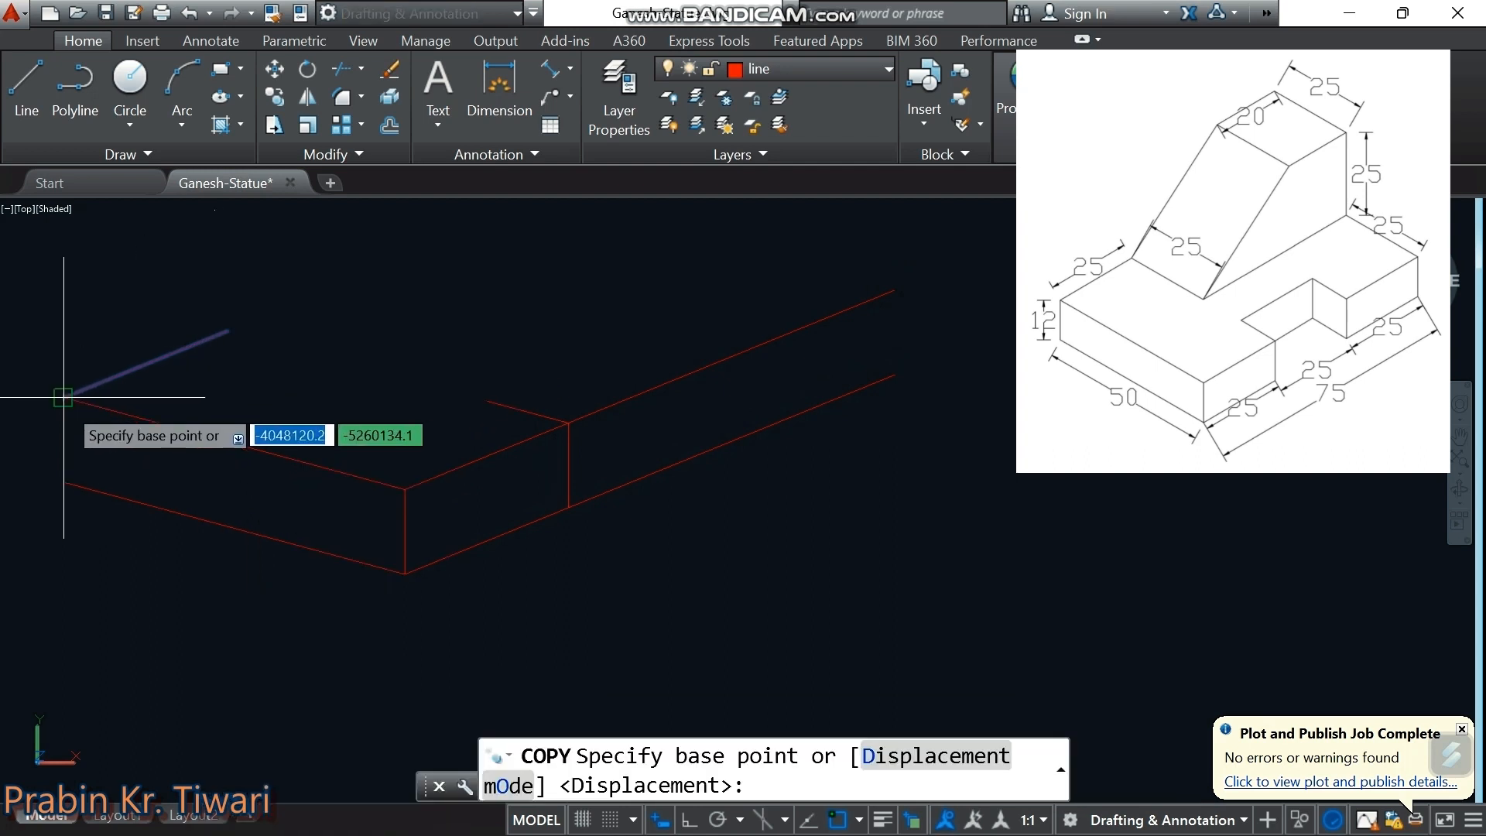
{"action": "left_click", "coordinate": [63, 397]}
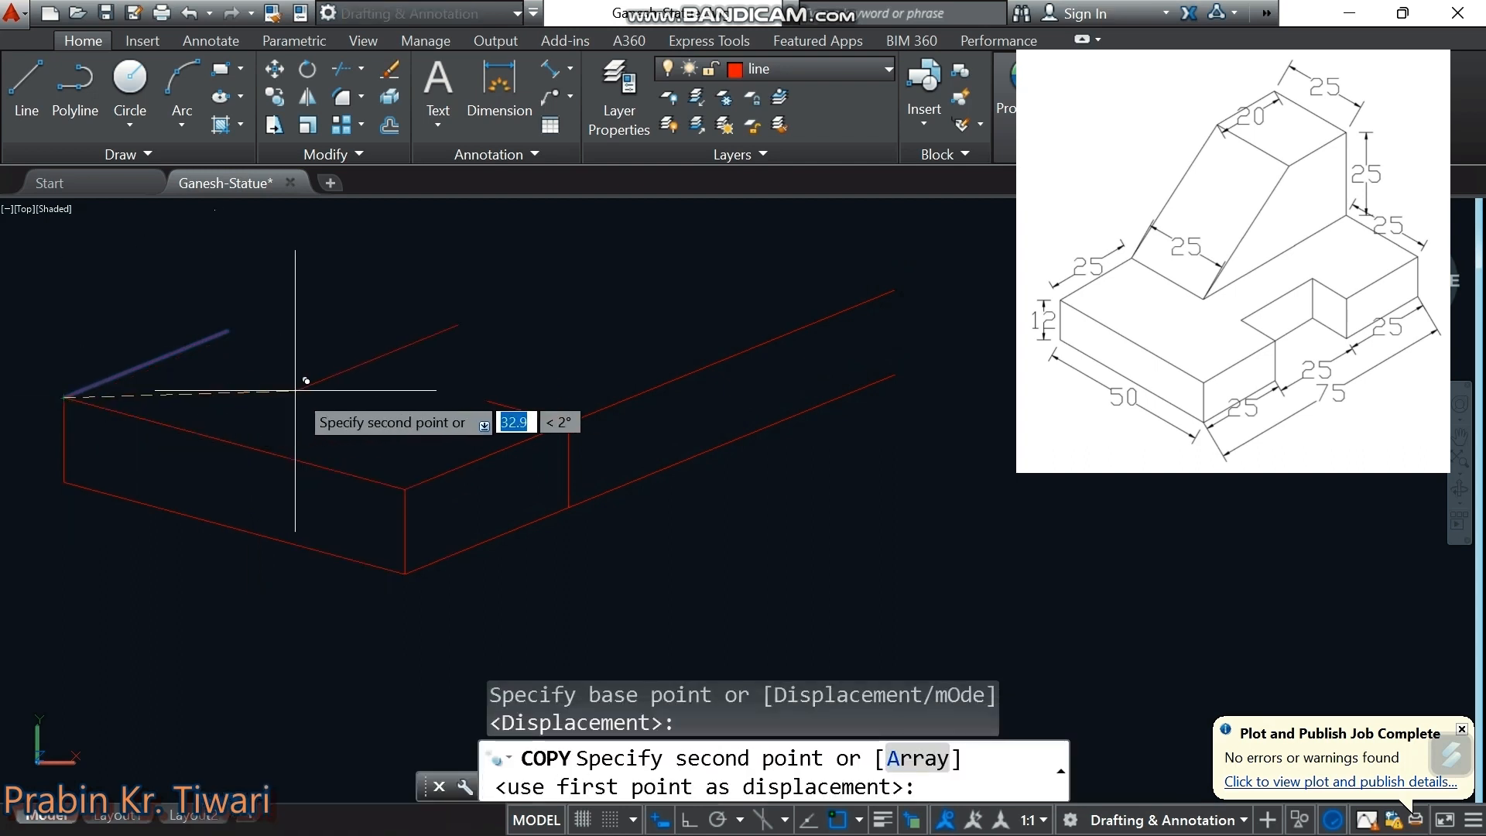
{"action": "left_click", "coordinate": [495, 400]}
{"action": "key", "text": "Escape"}
Copy the notch's 12-unit side line from its inner end to the far end of the 25-unit inner notch edge
{"action": "scroll", "coordinate": [356, 398], "scroll_direction": "up", "scroll_amount": 3}
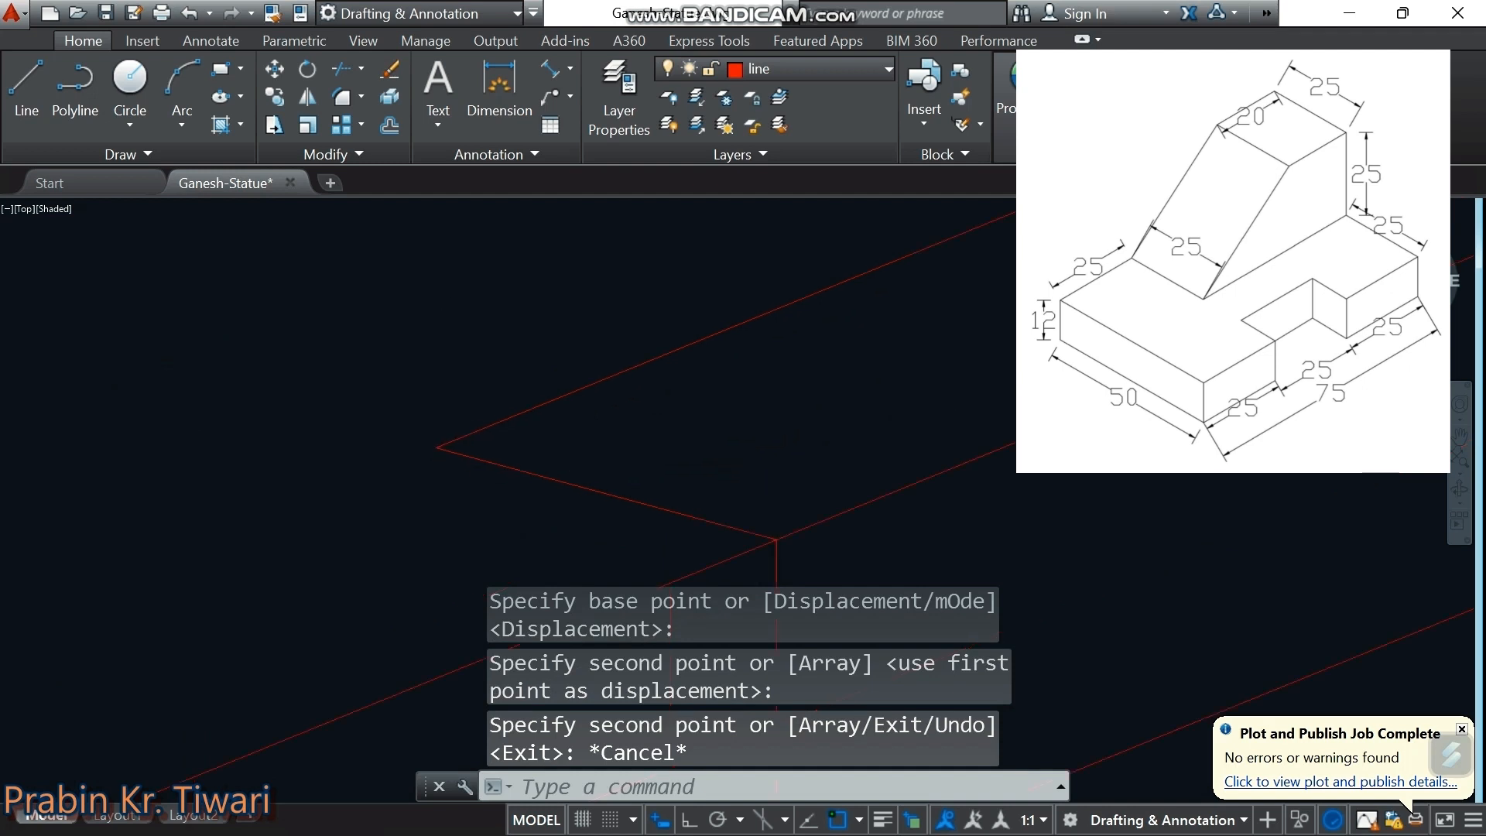
{"action": "scroll", "coordinate": [445, 441], "scroll_direction": "up", "scroll_amount": 5}
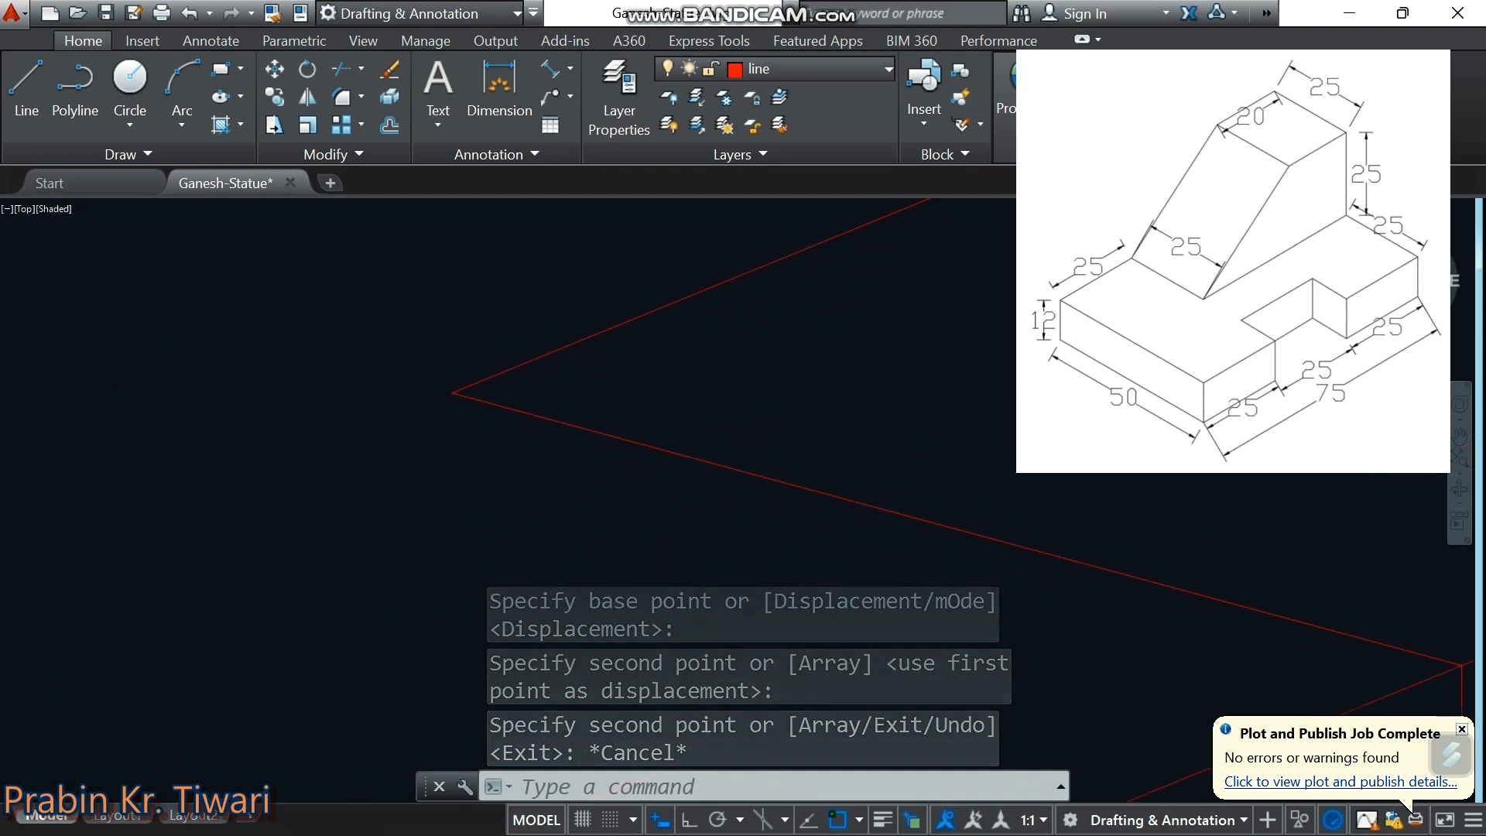
{"action": "scroll", "coordinate": [461, 401], "scroll_direction": "down", "scroll_amount": 5}
{"action": "middle_click_drag", "start_coordinate": [484, 426], "coordinate": [443, 422]}
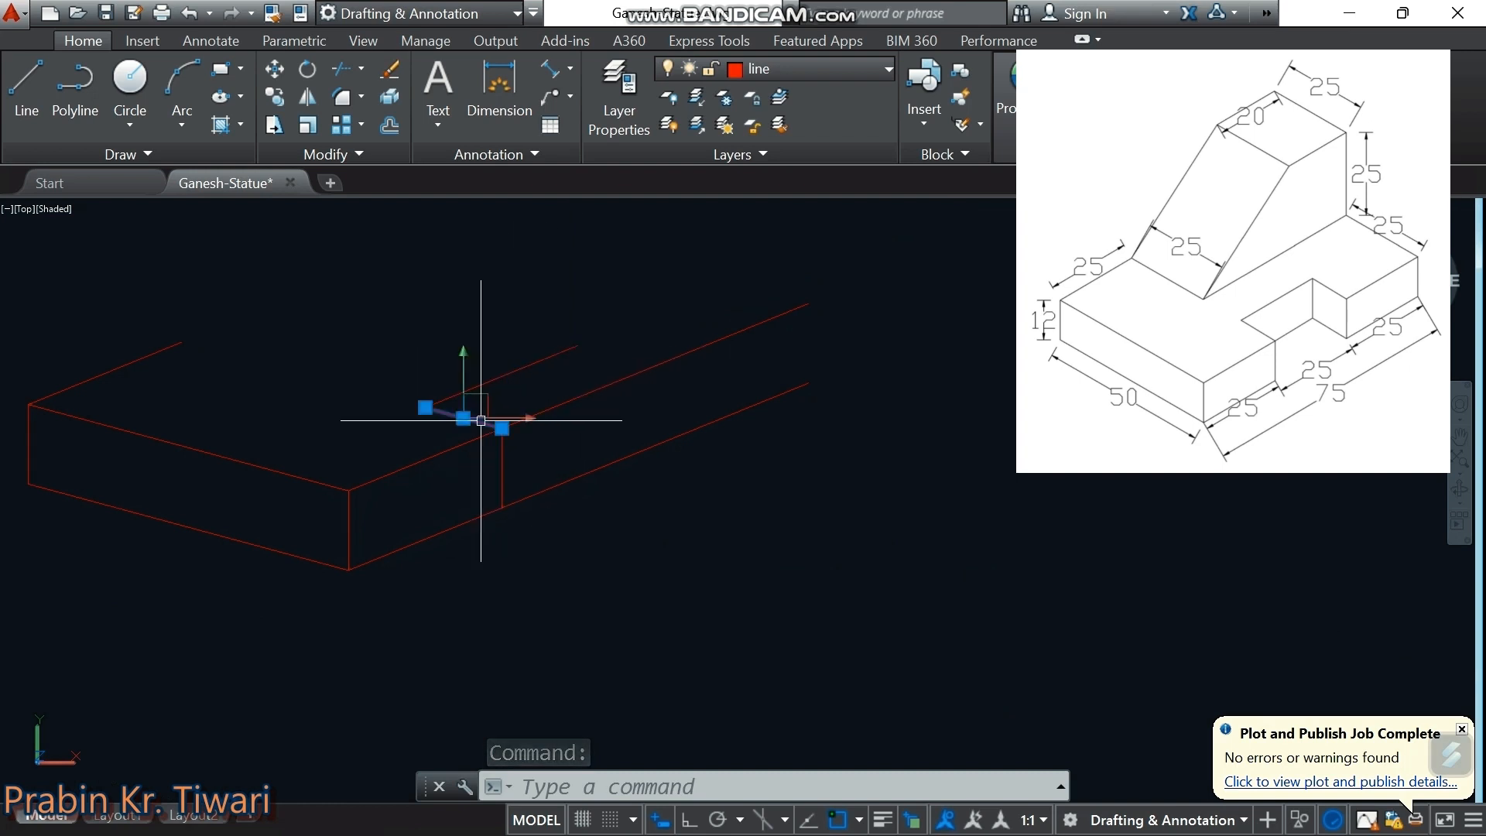
{"action": "right_click", "coordinate": [602, 356]}
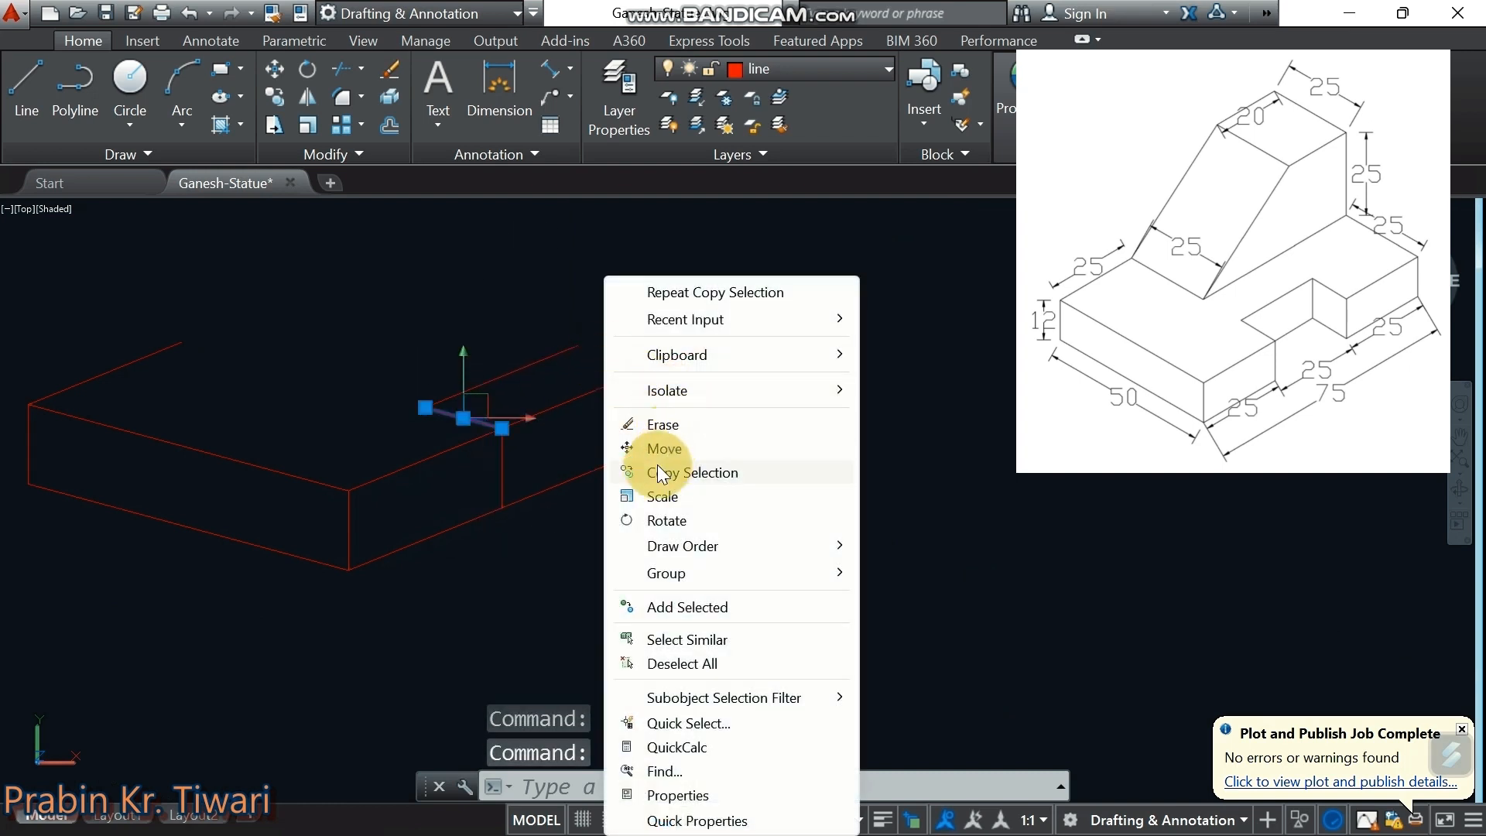
{"action": "left_click", "coordinate": [661, 471]}
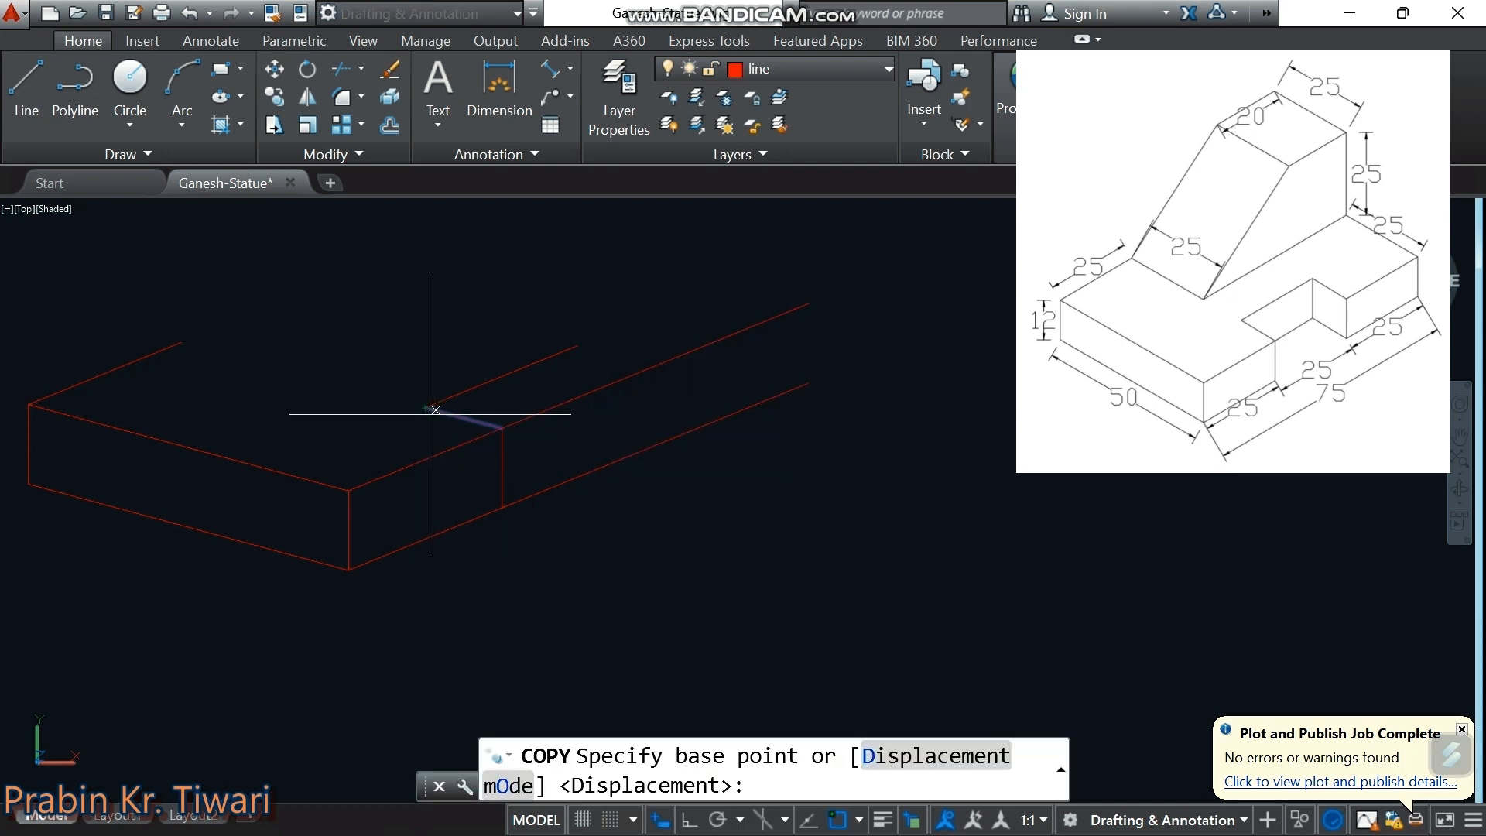
{"action": "left_click", "coordinate": [424, 407]}
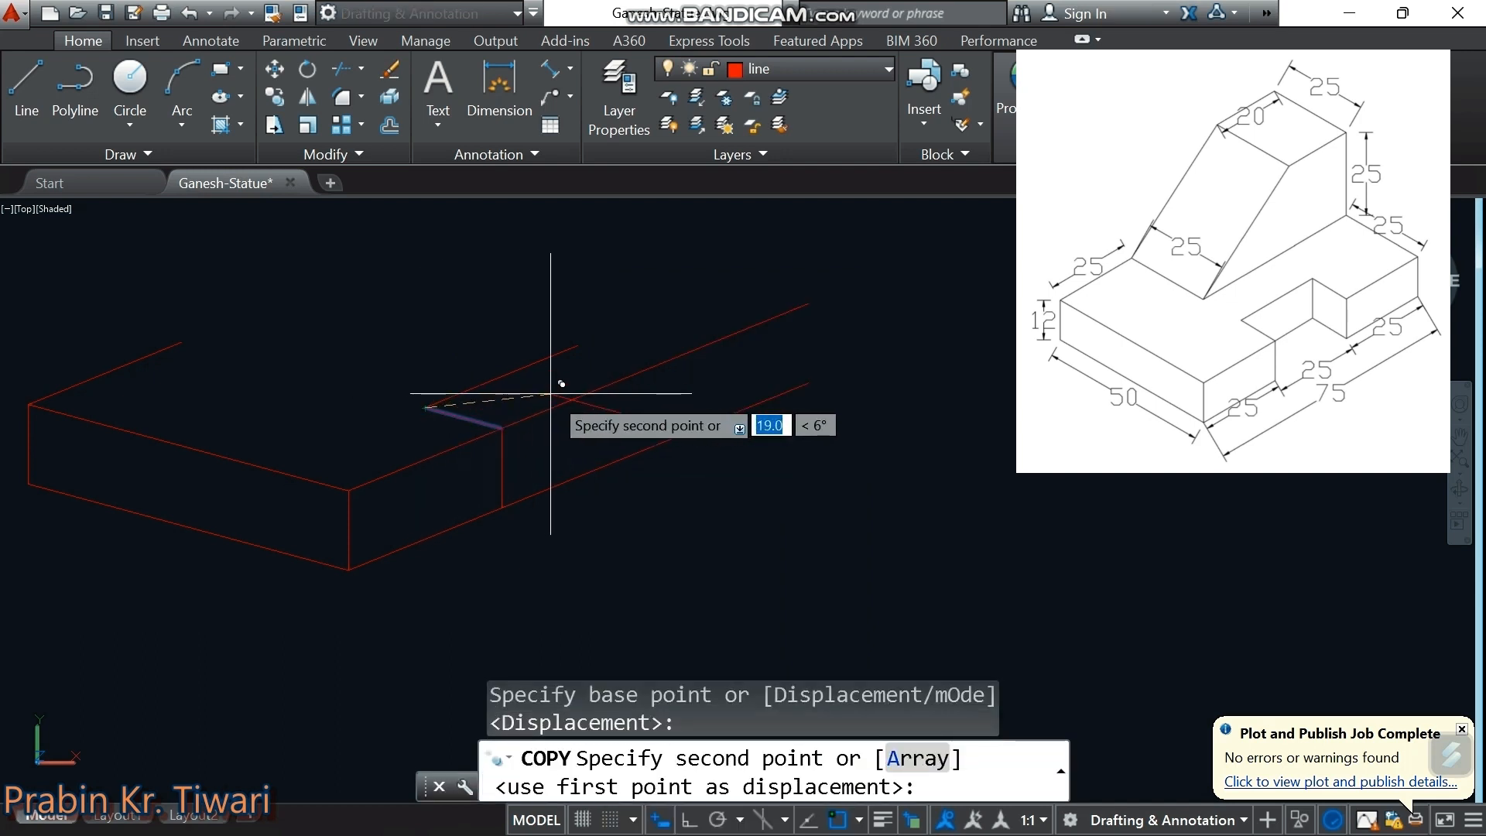
{"action": "left_click", "coordinate": [578, 345]}
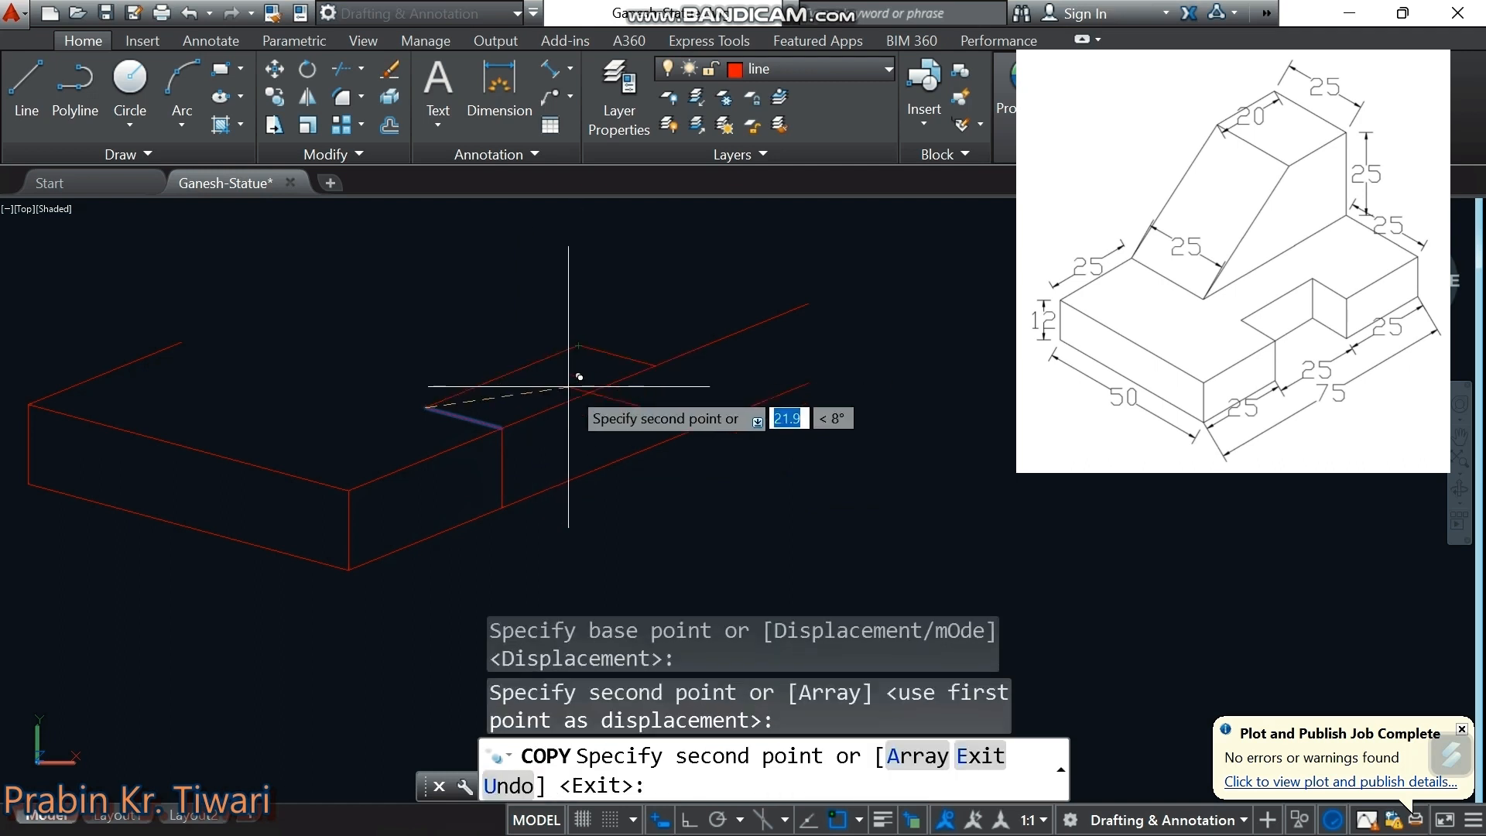
{"action": "key", "text": "Escape"}
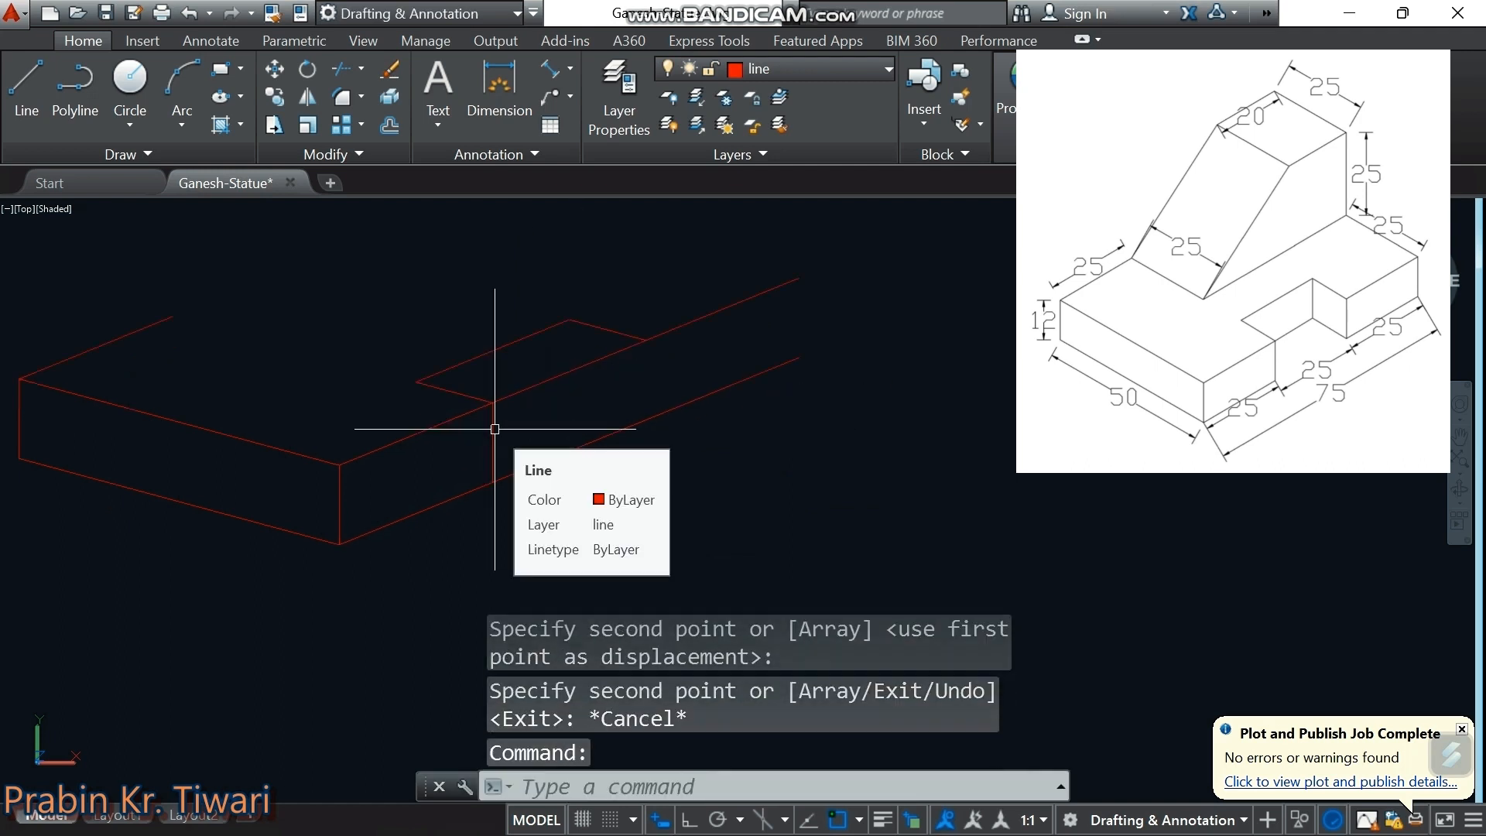
Copy the vertical 12-unit notch edge from its top end to the outer end of the notch's far side line
{"action": "left_click", "coordinate": [501, 435]}
{"action": "right_click", "coordinate": [619, 407]}
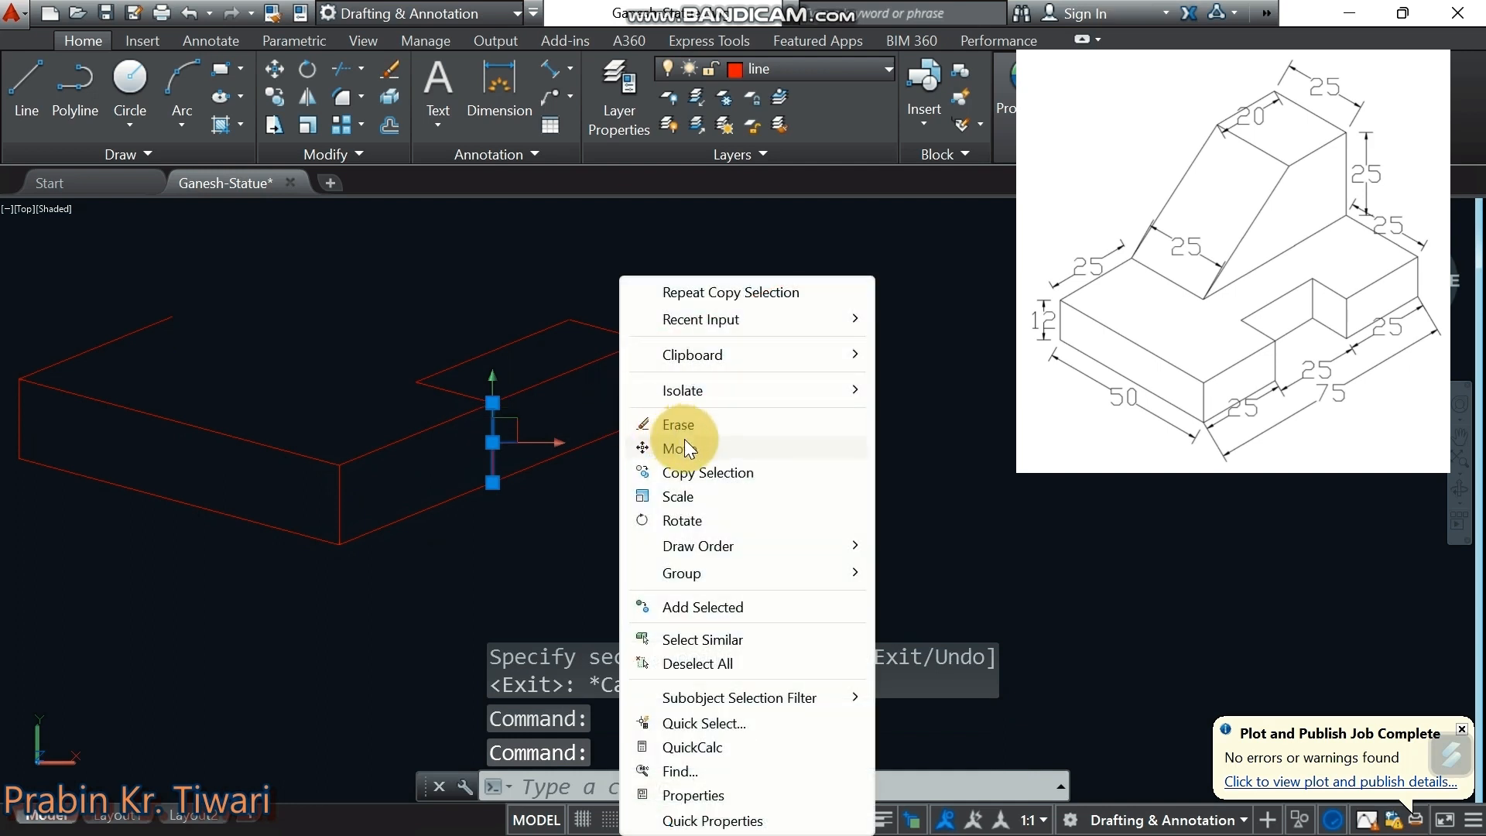
{"action": "left_click", "coordinate": [687, 474]}
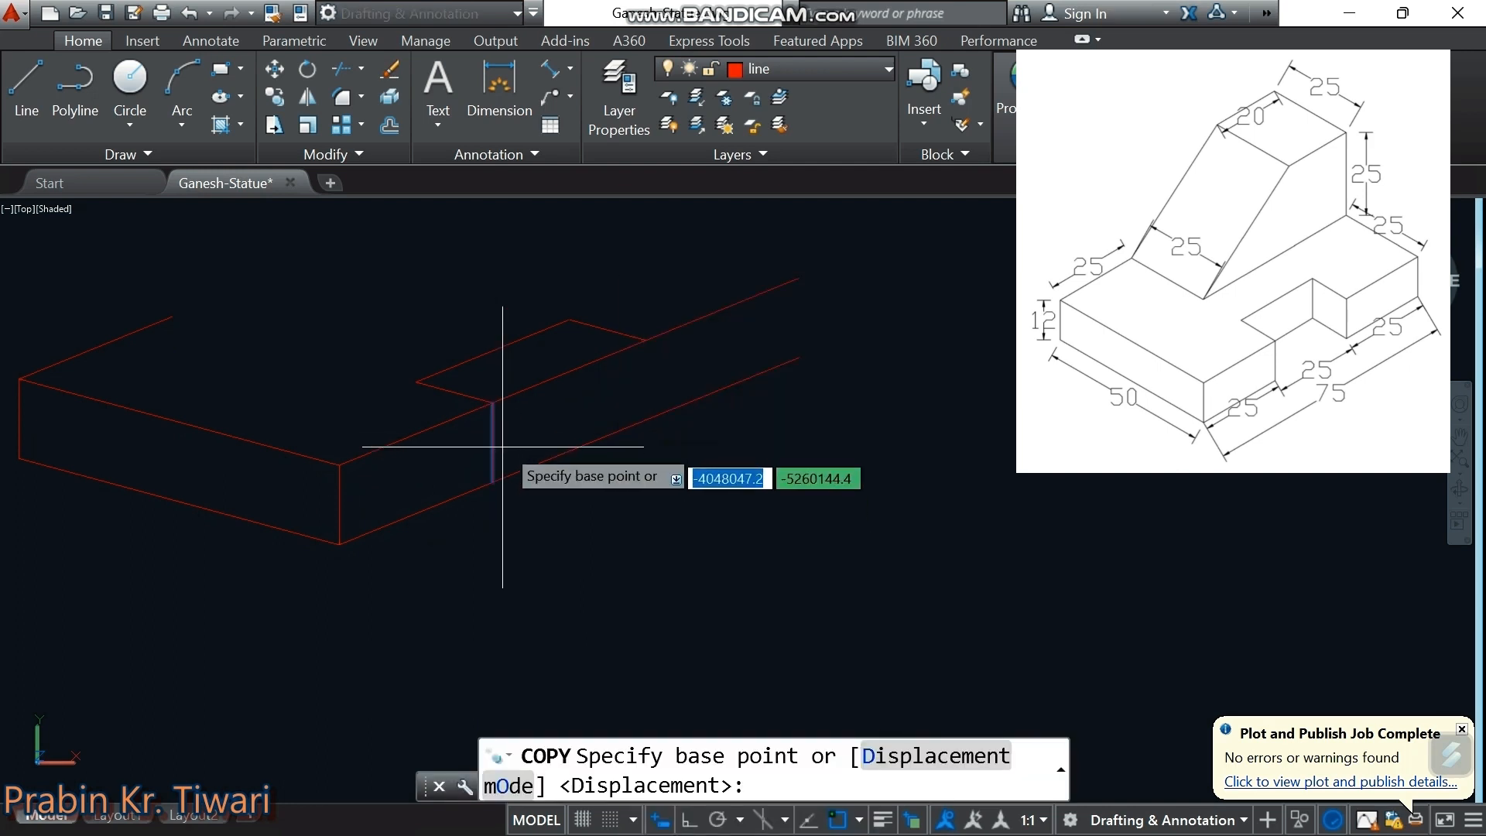
{"action": "left_click", "coordinate": [491, 402]}
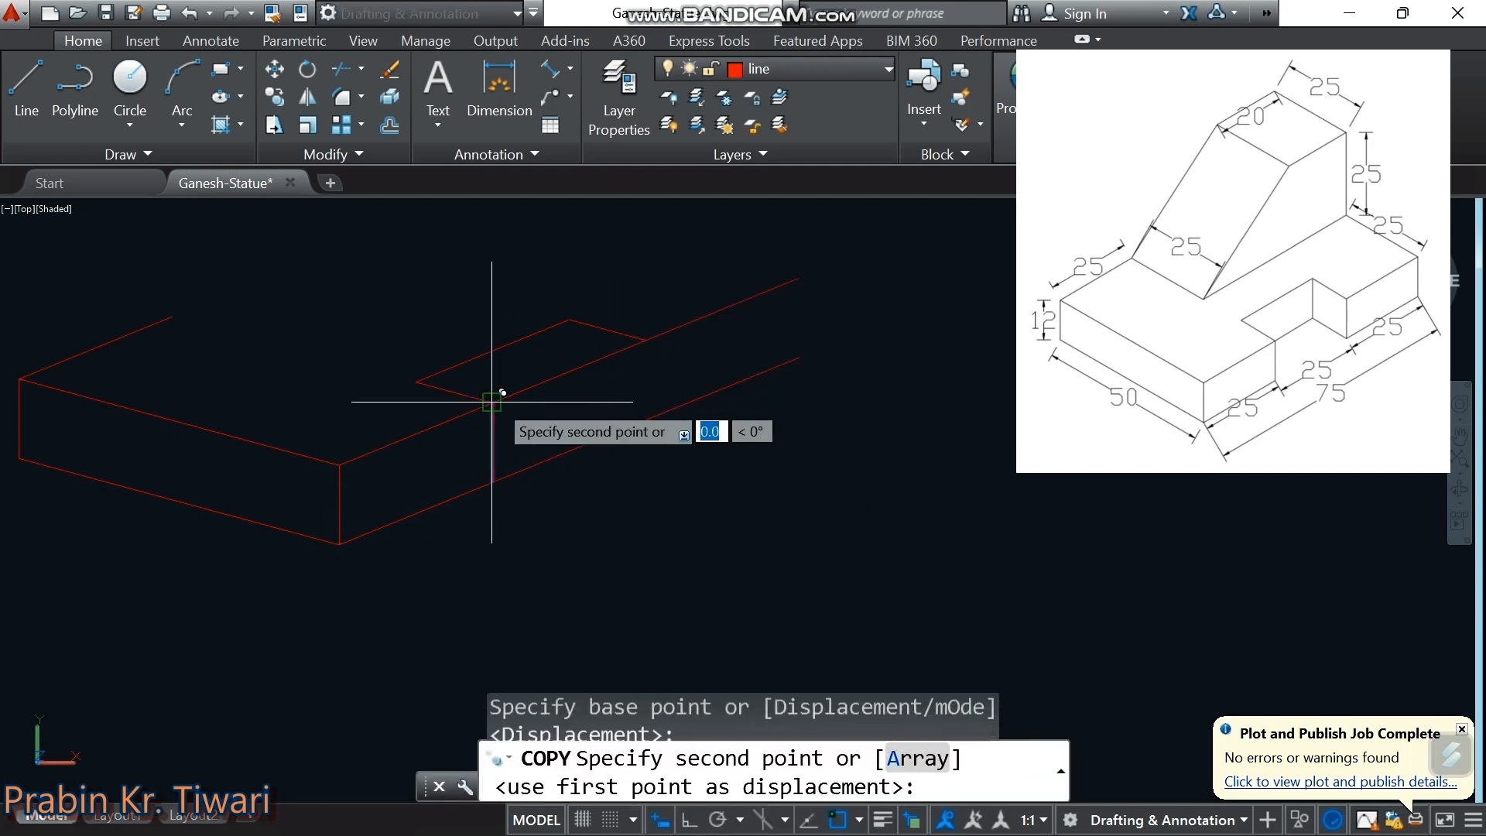
{"action": "left_click", "coordinate": [646, 339]}
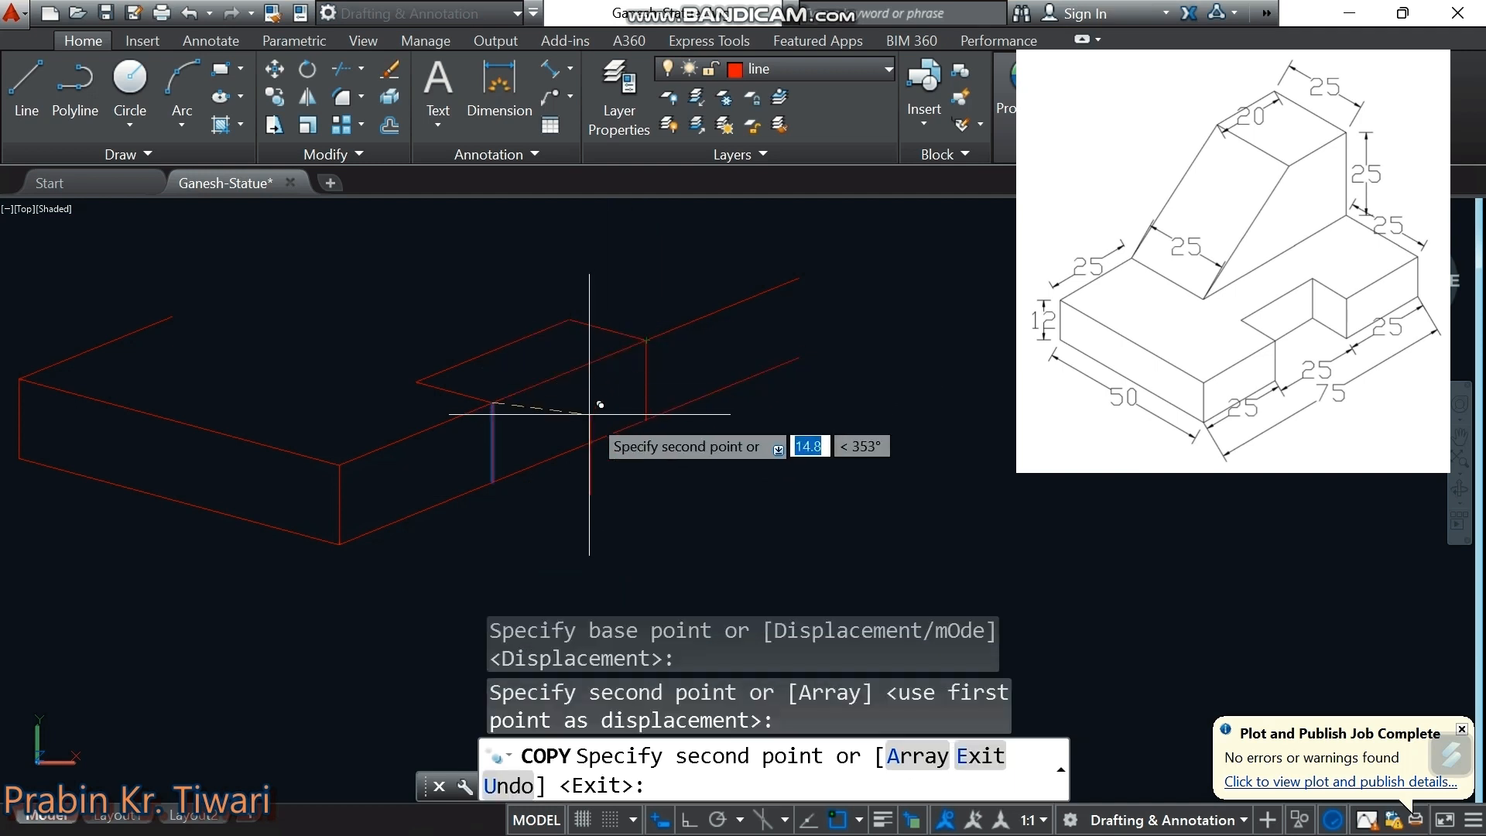
{"action": "key", "text": "Escape"}
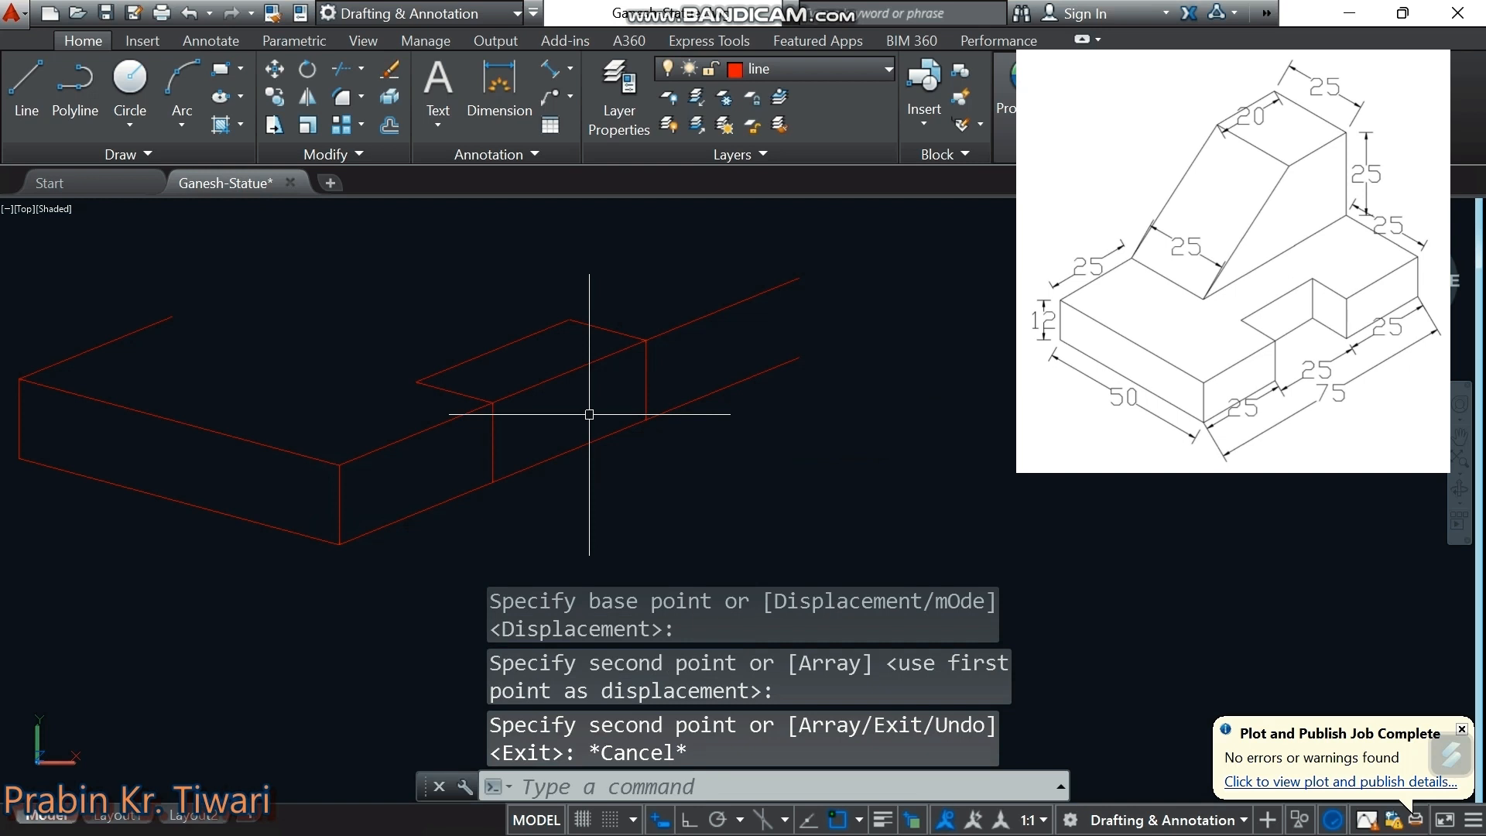
Trim the base's upper and lower side edges between the two vertical notch edges
{"action": "middle_click_drag", "start_coordinate": [589, 414], "coordinate": [583, 447]}
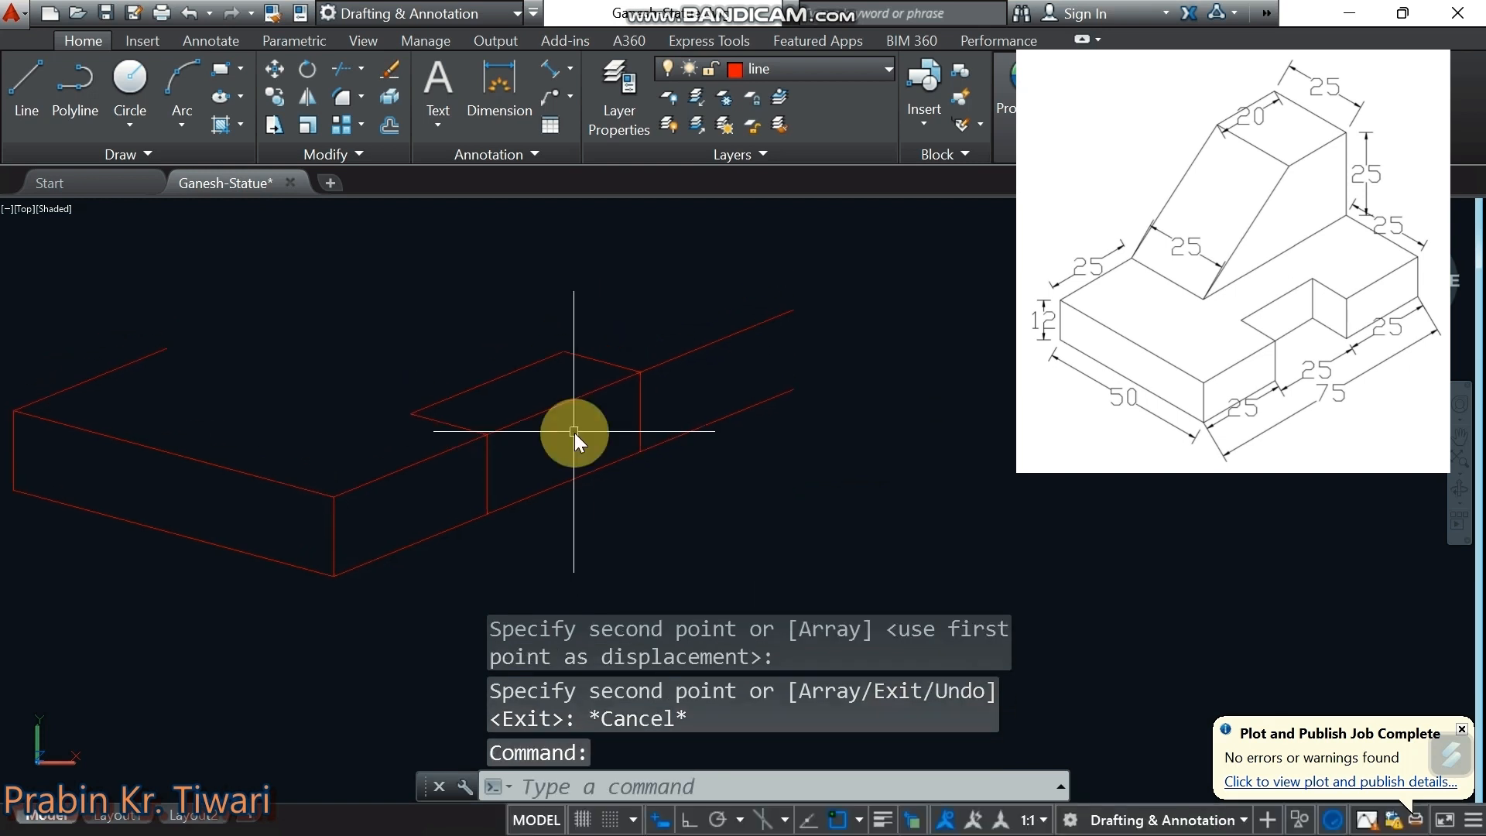
{"action": "type", "text": "tr"}
{"action": "key", "text": "Return"}
{"action": "key", "text": "Return"}
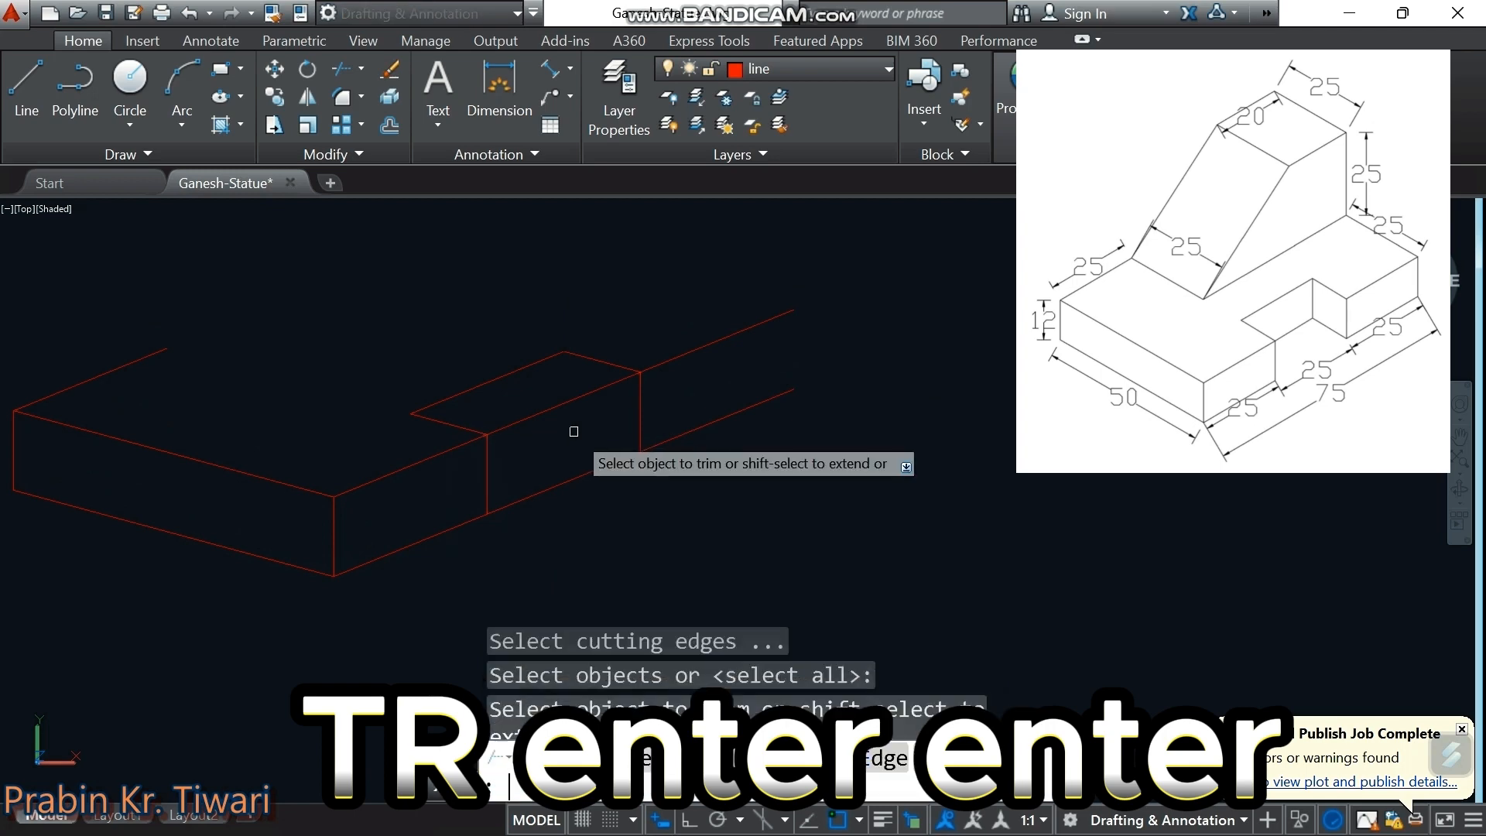
{"action": "left_click", "coordinate": [602, 383]}
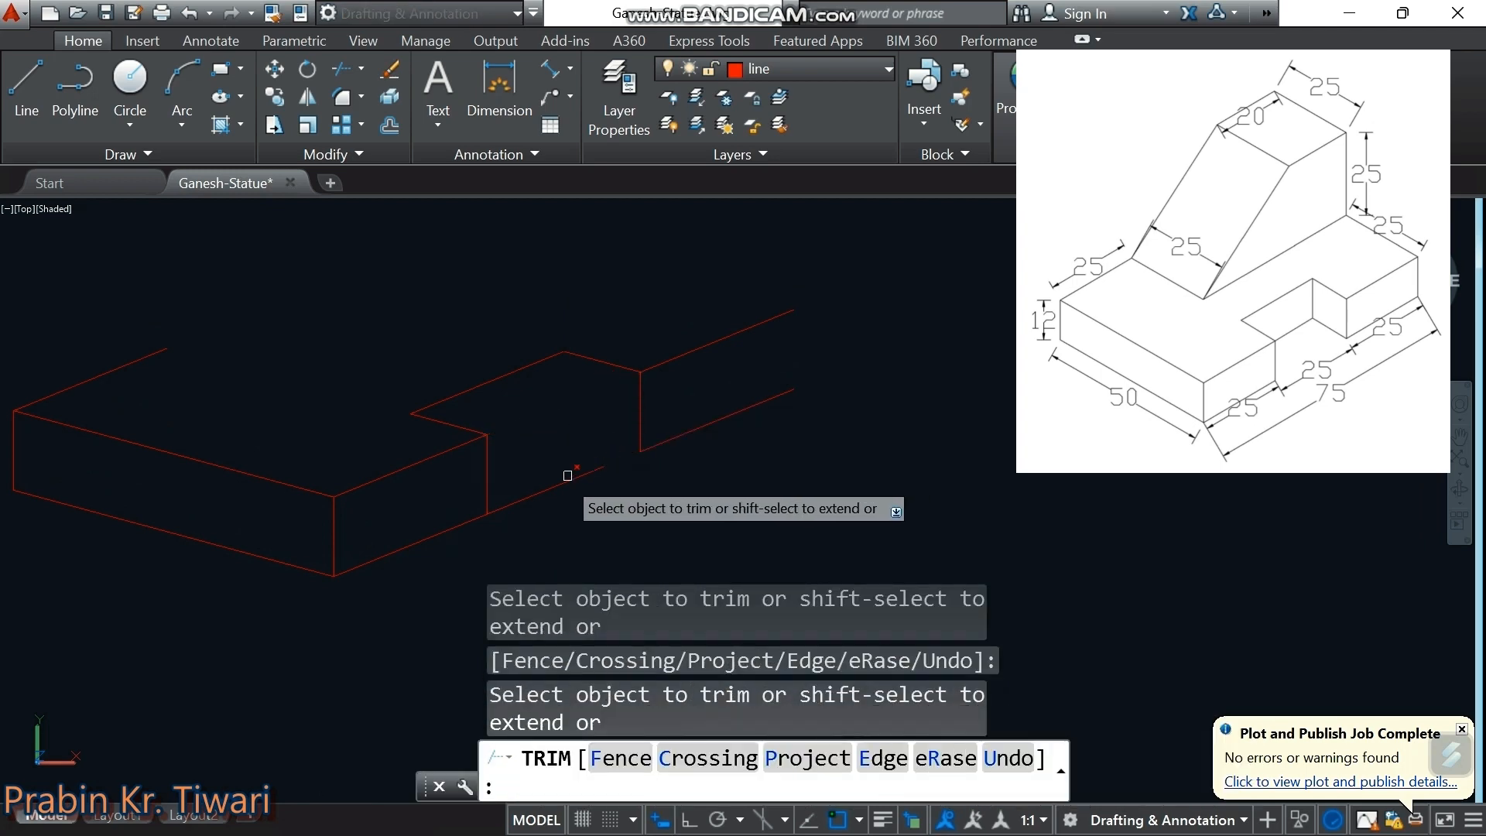
{"action": "left_click", "coordinate": [503, 507]}
{"action": "middle_click_drag", "start_coordinate": [544, 469], "coordinate": [531, 459]}
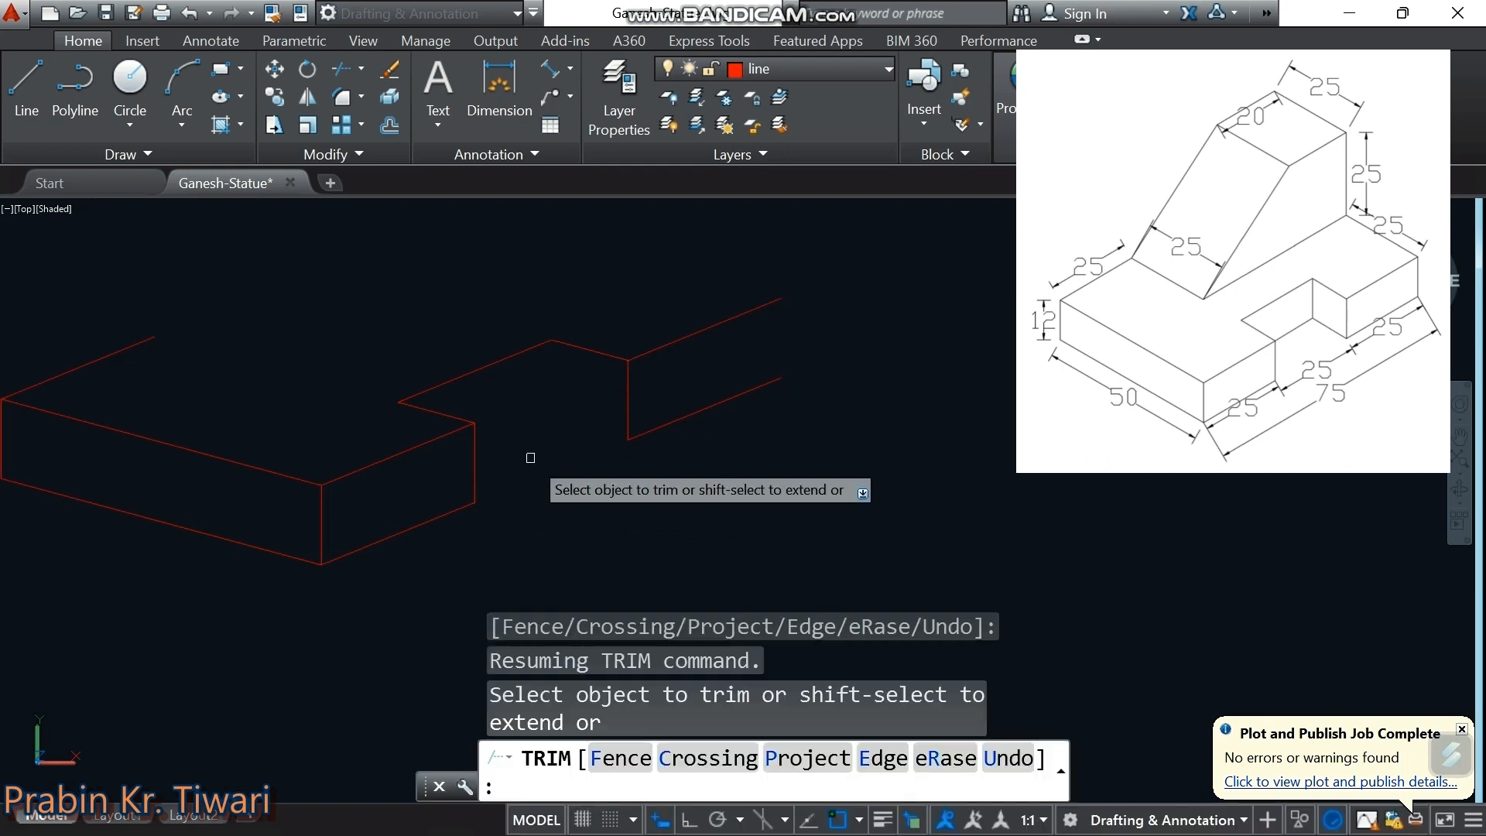
{"action": "key", "text": "Escape"}
{"action": "key", "text": "Escape"}
{"action": "key", "text": "Escape"}
Copy the notch's far vertical edge from its top end to the far inner corner of the notch
{"action": "left_click", "coordinate": [630, 391]}
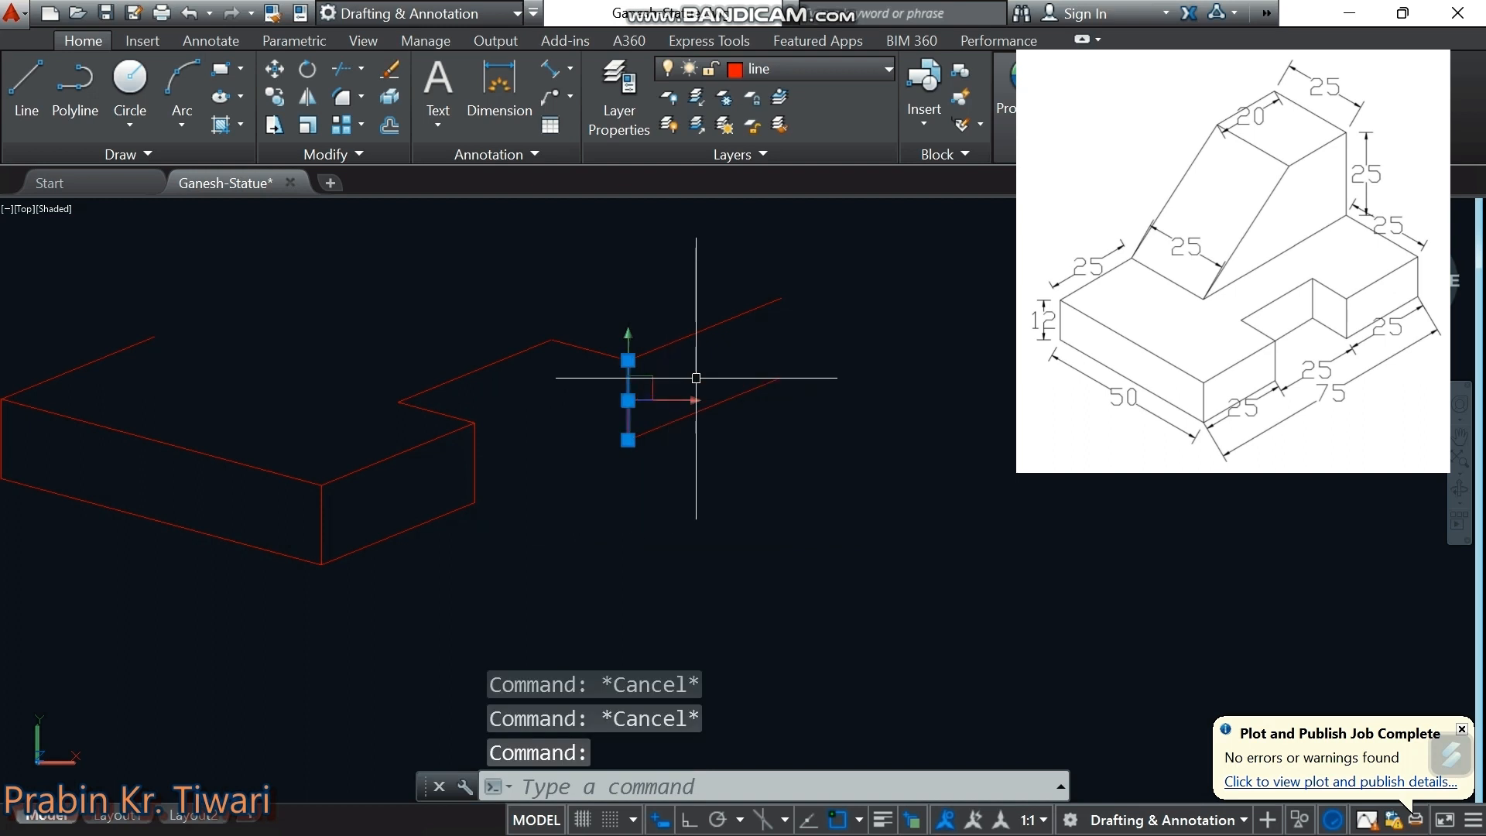
{"action": "right_click", "coordinate": [715, 368]}
{"action": "left_click", "coordinate": [778, 467]}
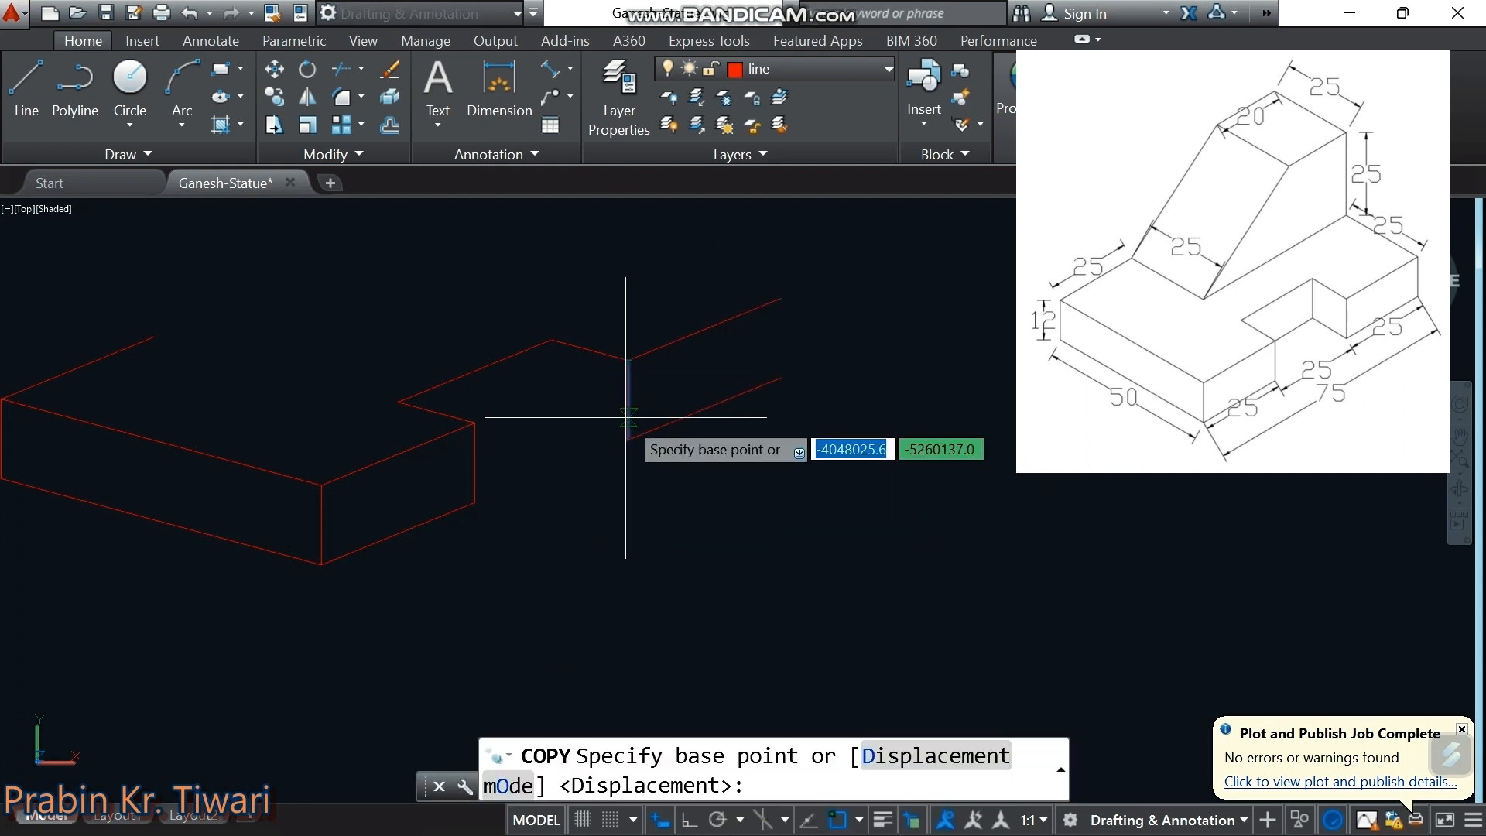
{"action": "left_click", "coordinate": [627, 360]}
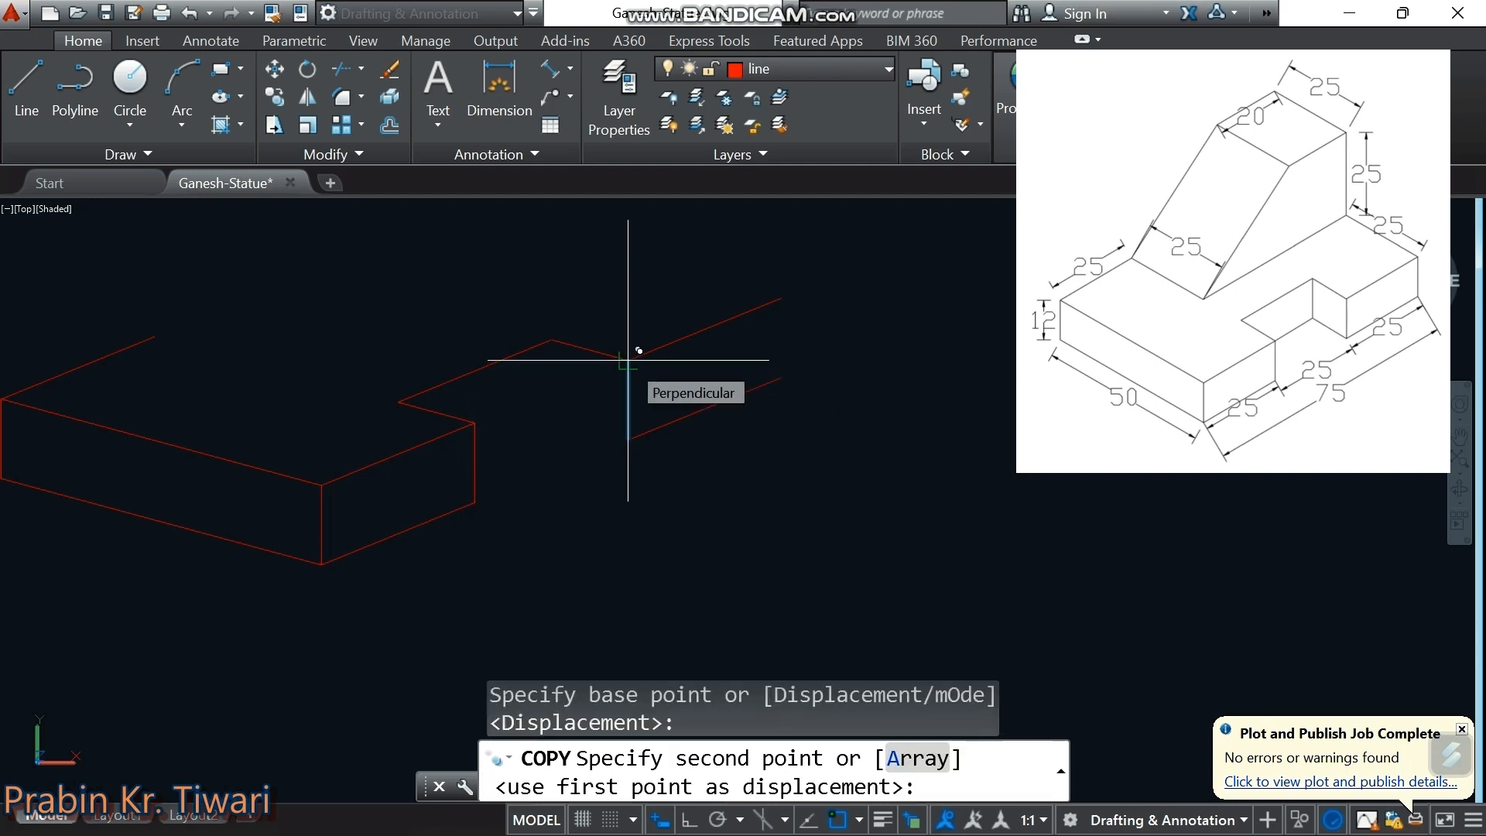
{"action": "left_click", "coordinate": [550, 339]}
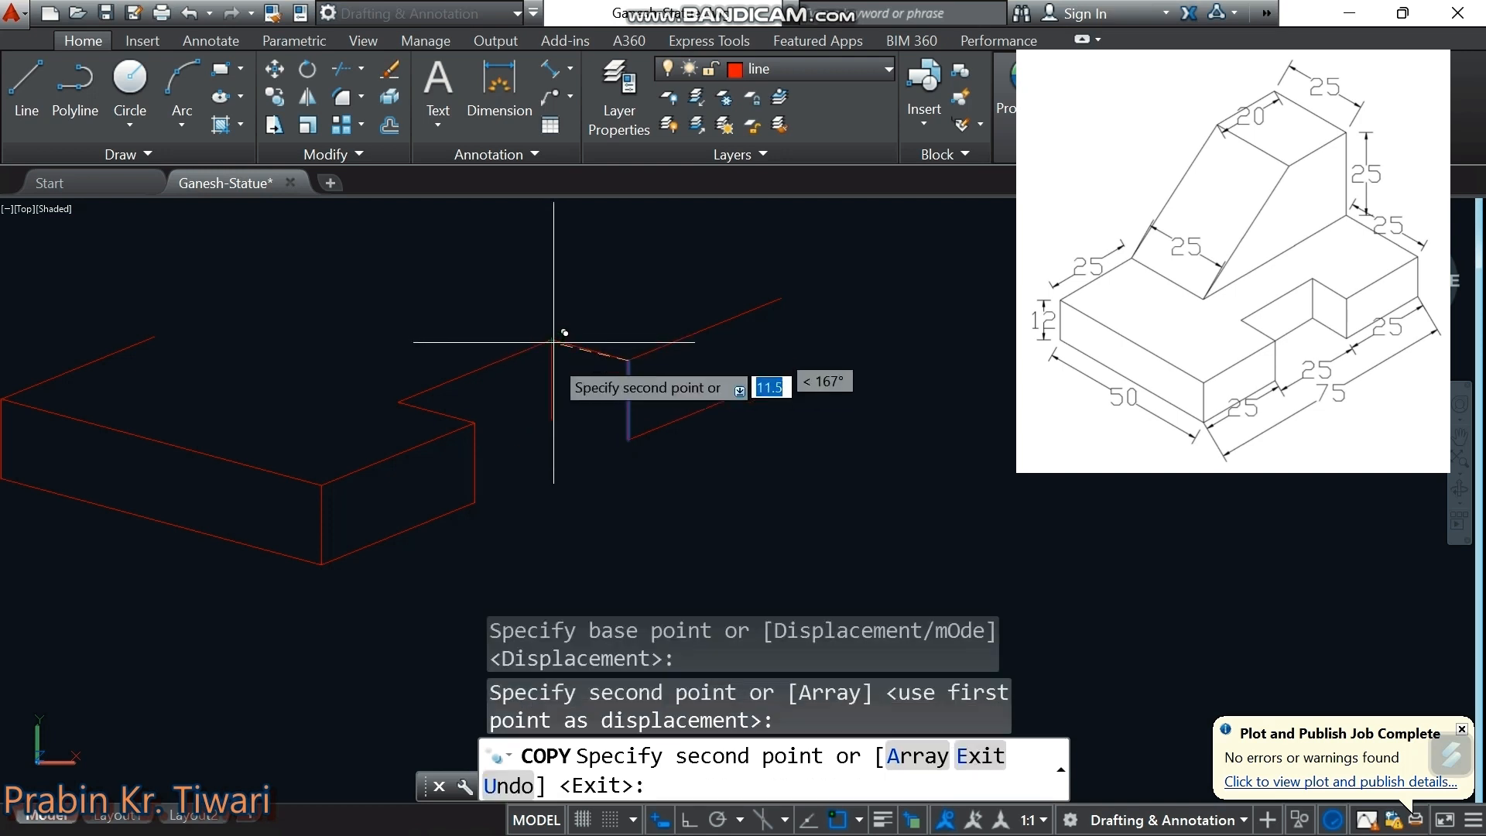
{"action": "key", "text": "Escape"}
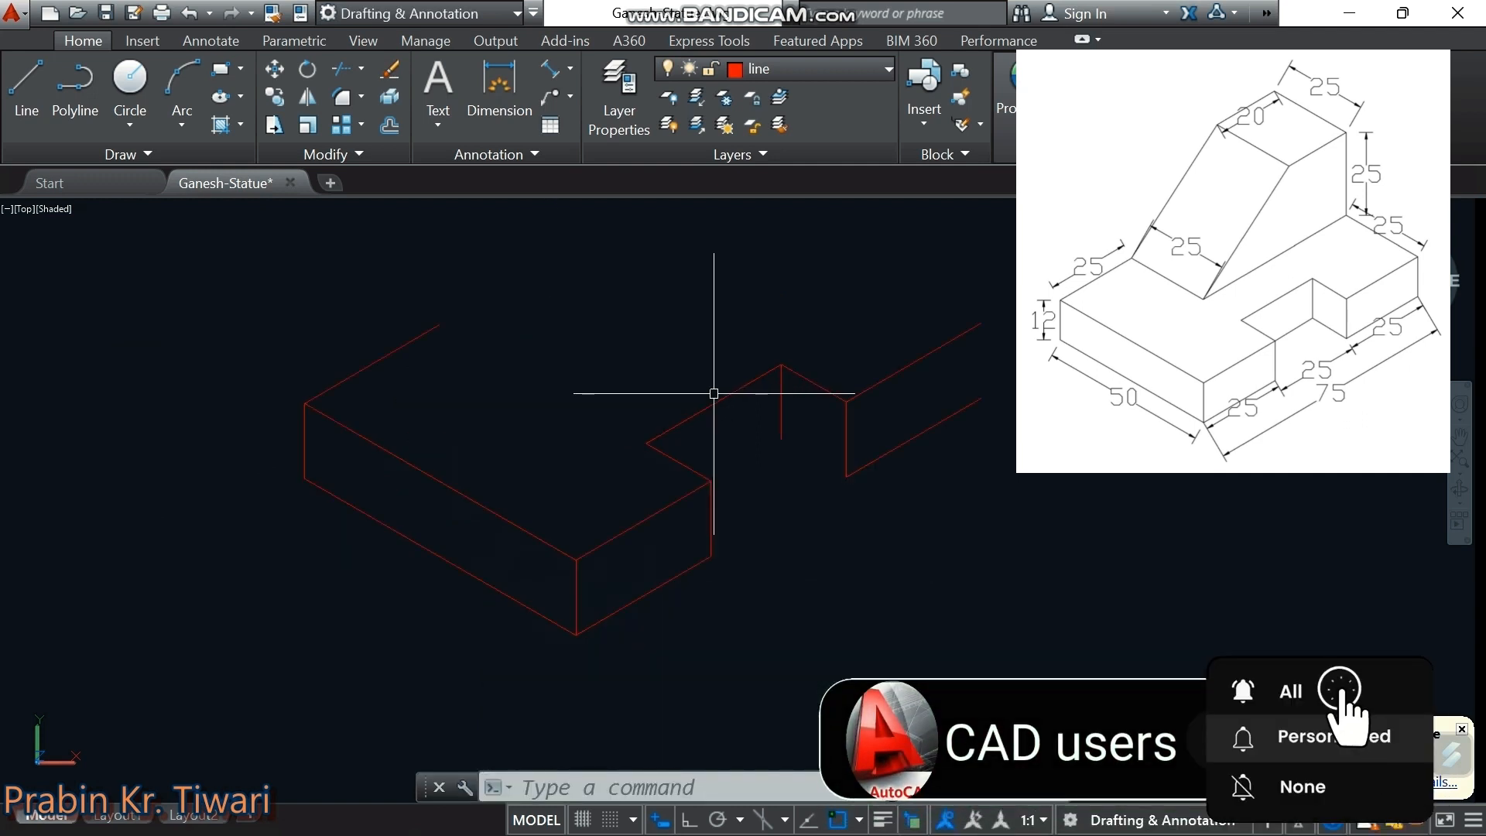
Copy the 25-unit inner notch edge from its far end to the bottom end of the vertical inner-corner edge
{"action": "left_click", "coordinate": [724, 397]}
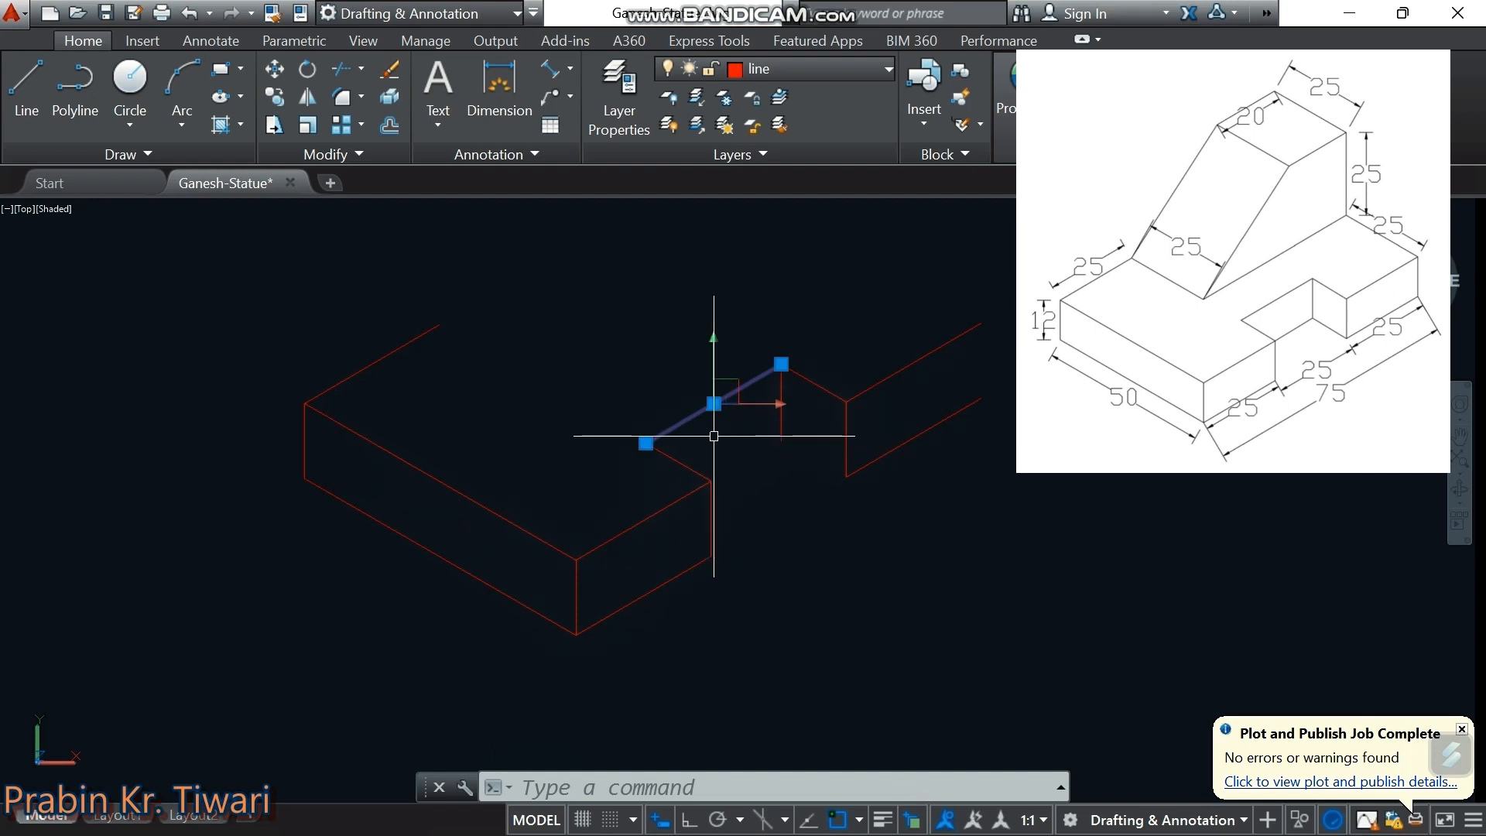
{"action": "right_click", "coordinate": [725, 436]}
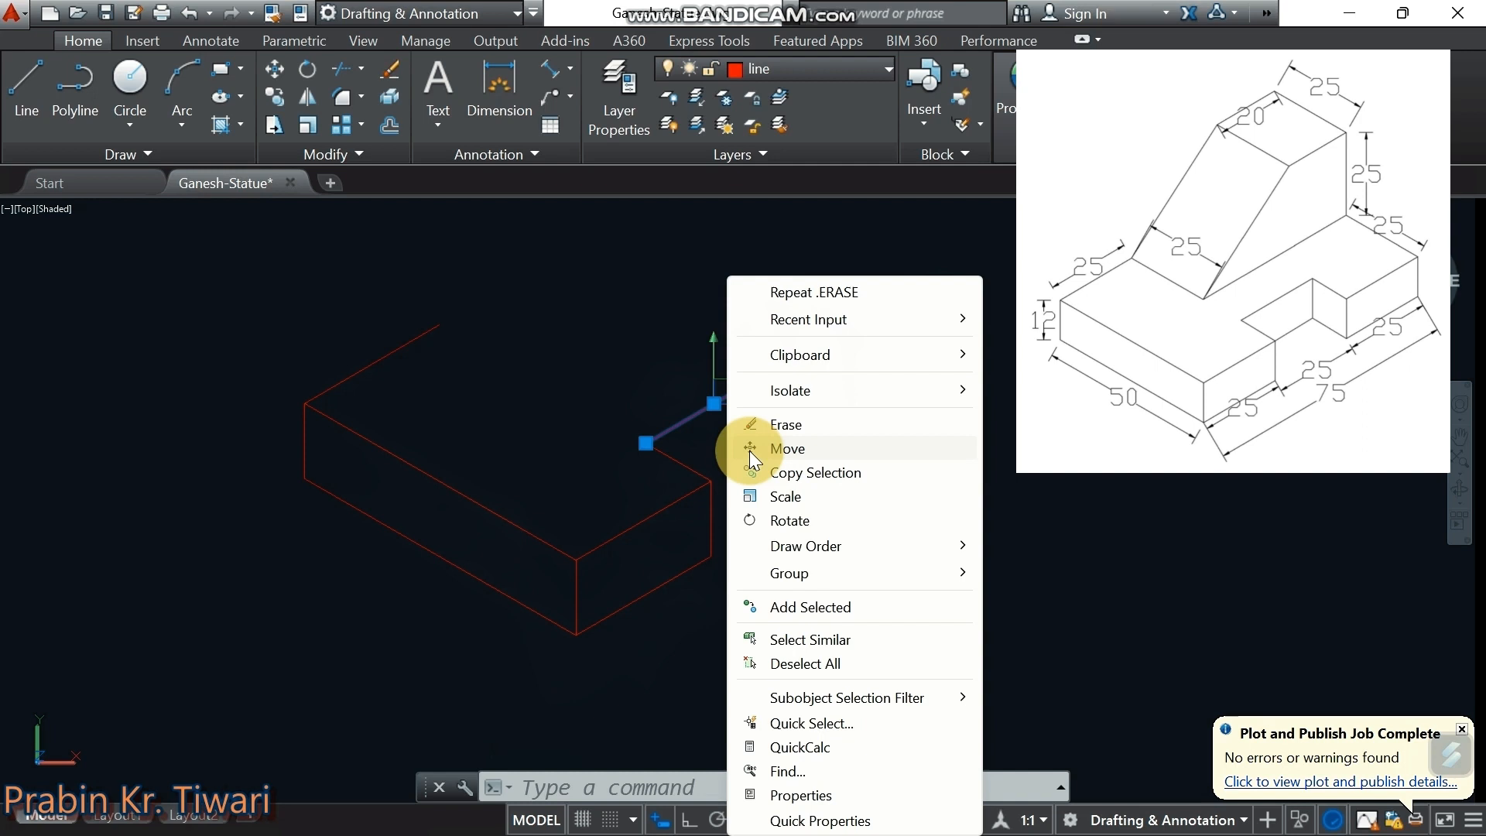
{"action": "left_click", "coordinate": [791, 474]}
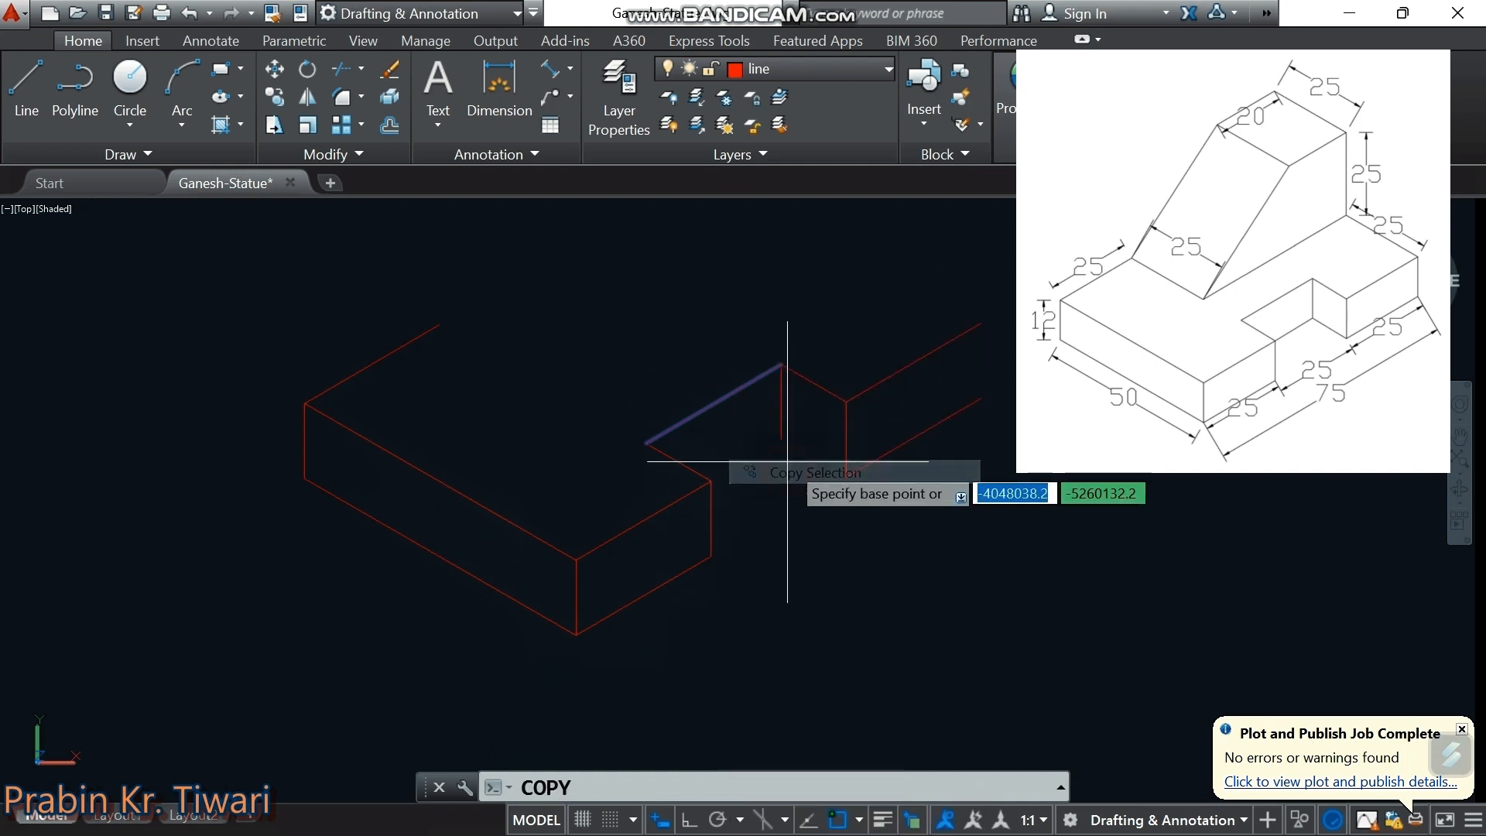
{"action": "left_click", "coordinate": [780, 364]}
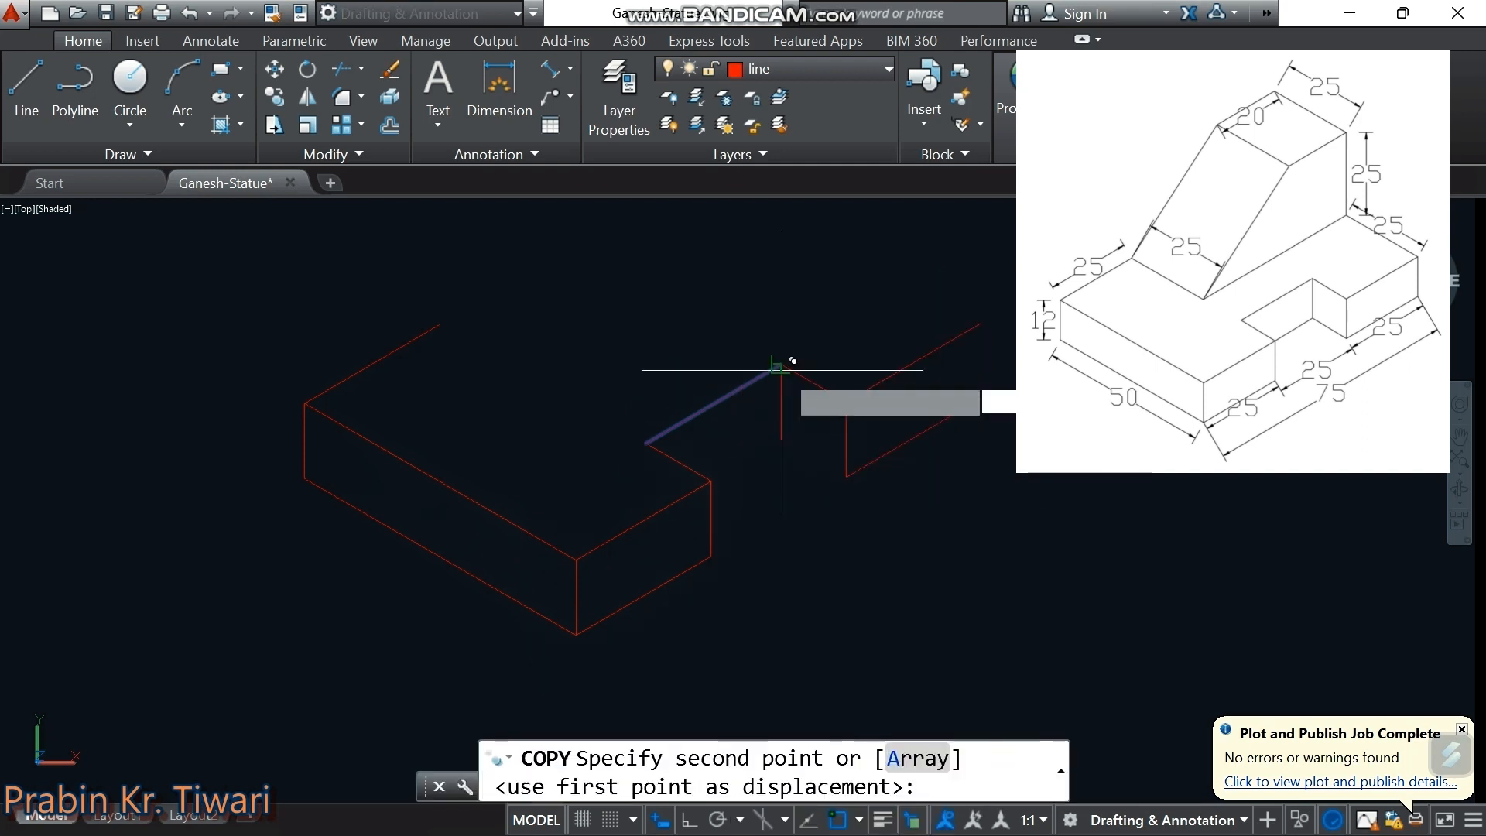
{"action": "left_click", "coordinate": [791, 429]}
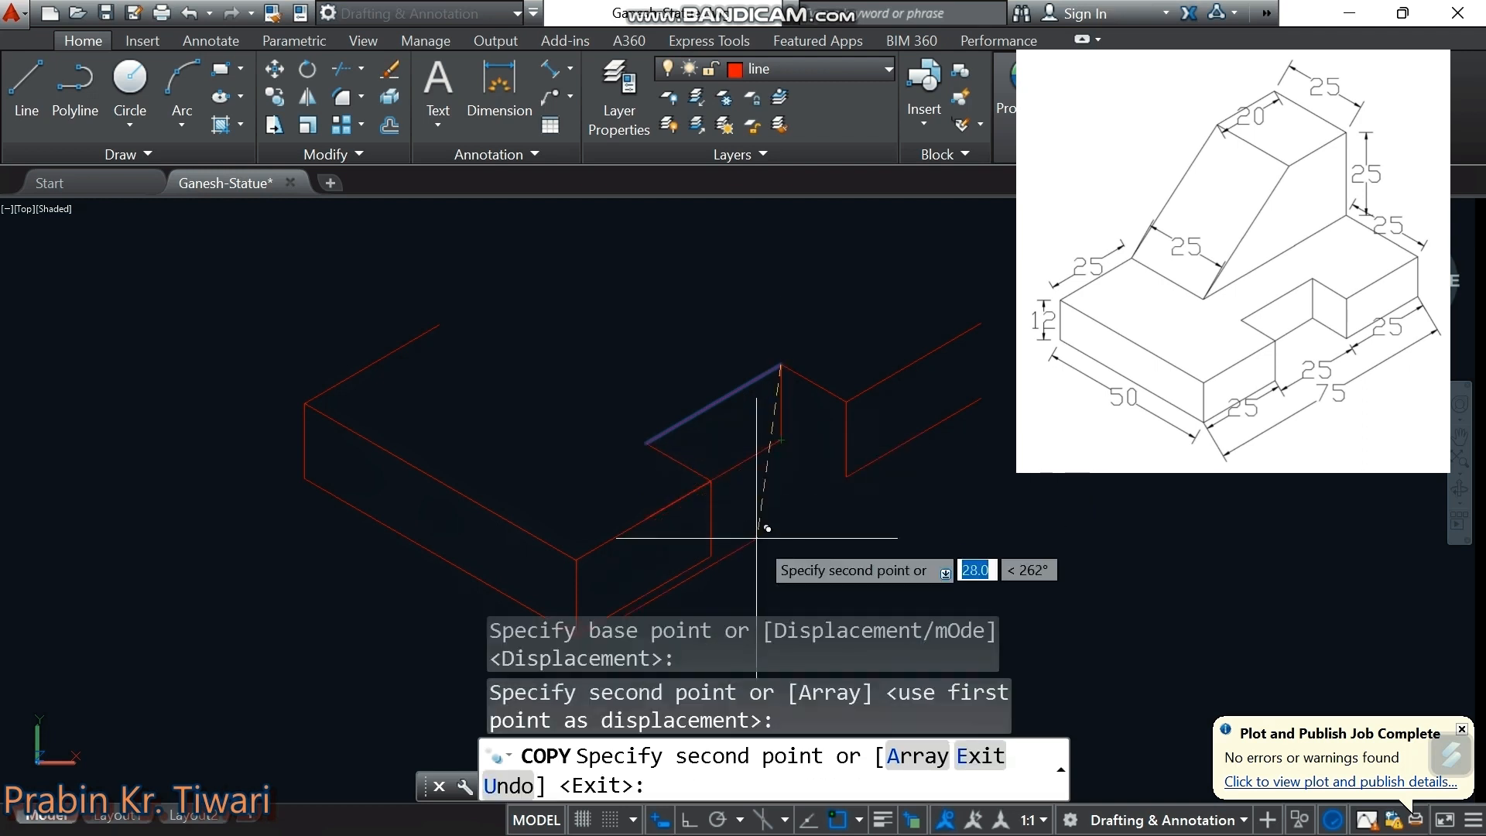
{"action": "key", "text": "Escape"}
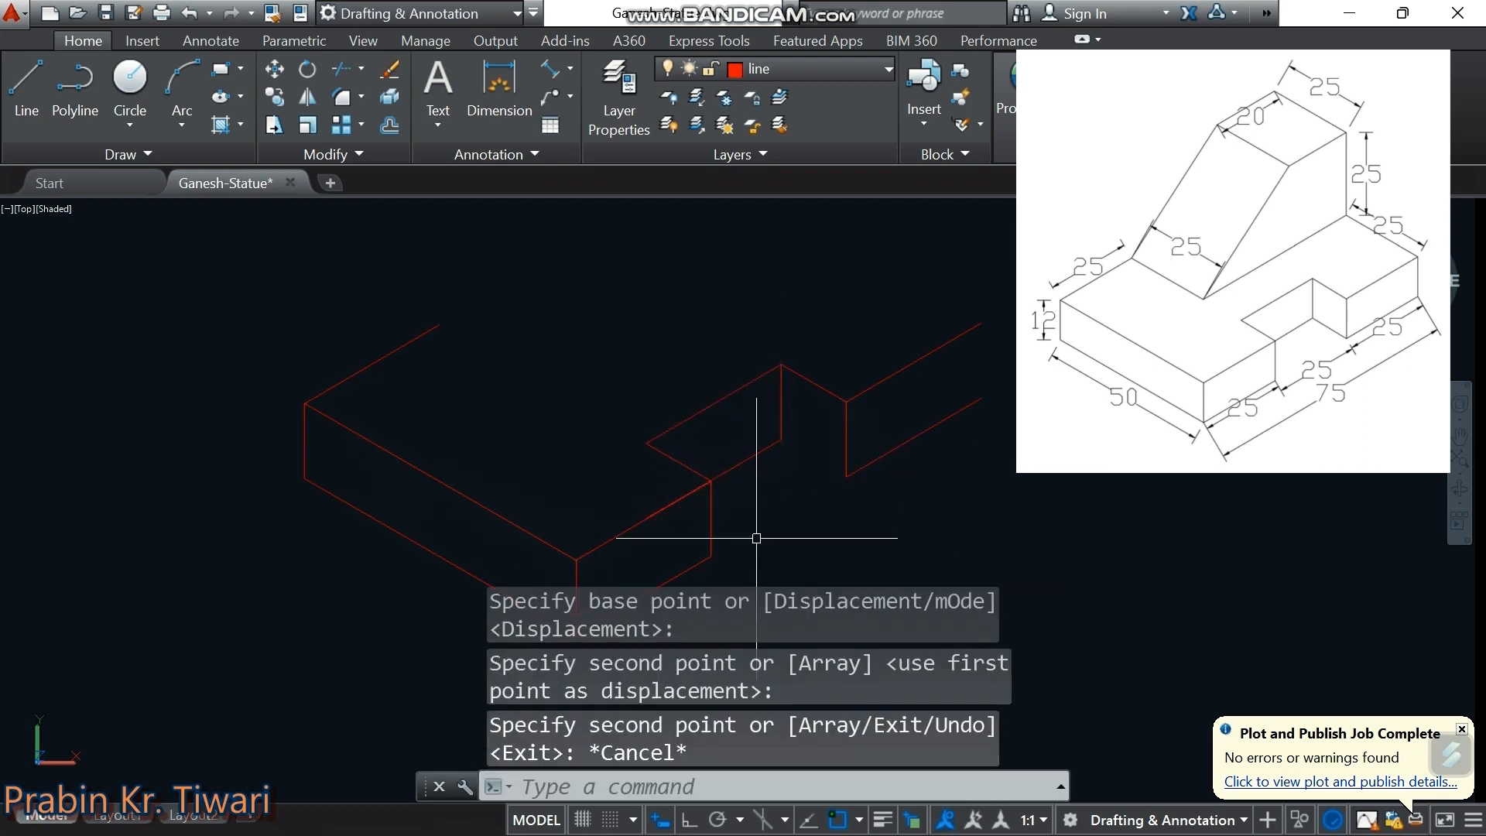
Trim the copied lower notch edge where it runs past the notch's near outer corner
{"action": "scroll", "coordinate": [756, 538], "scroll_direction": "up", "scroll_amount": 5}
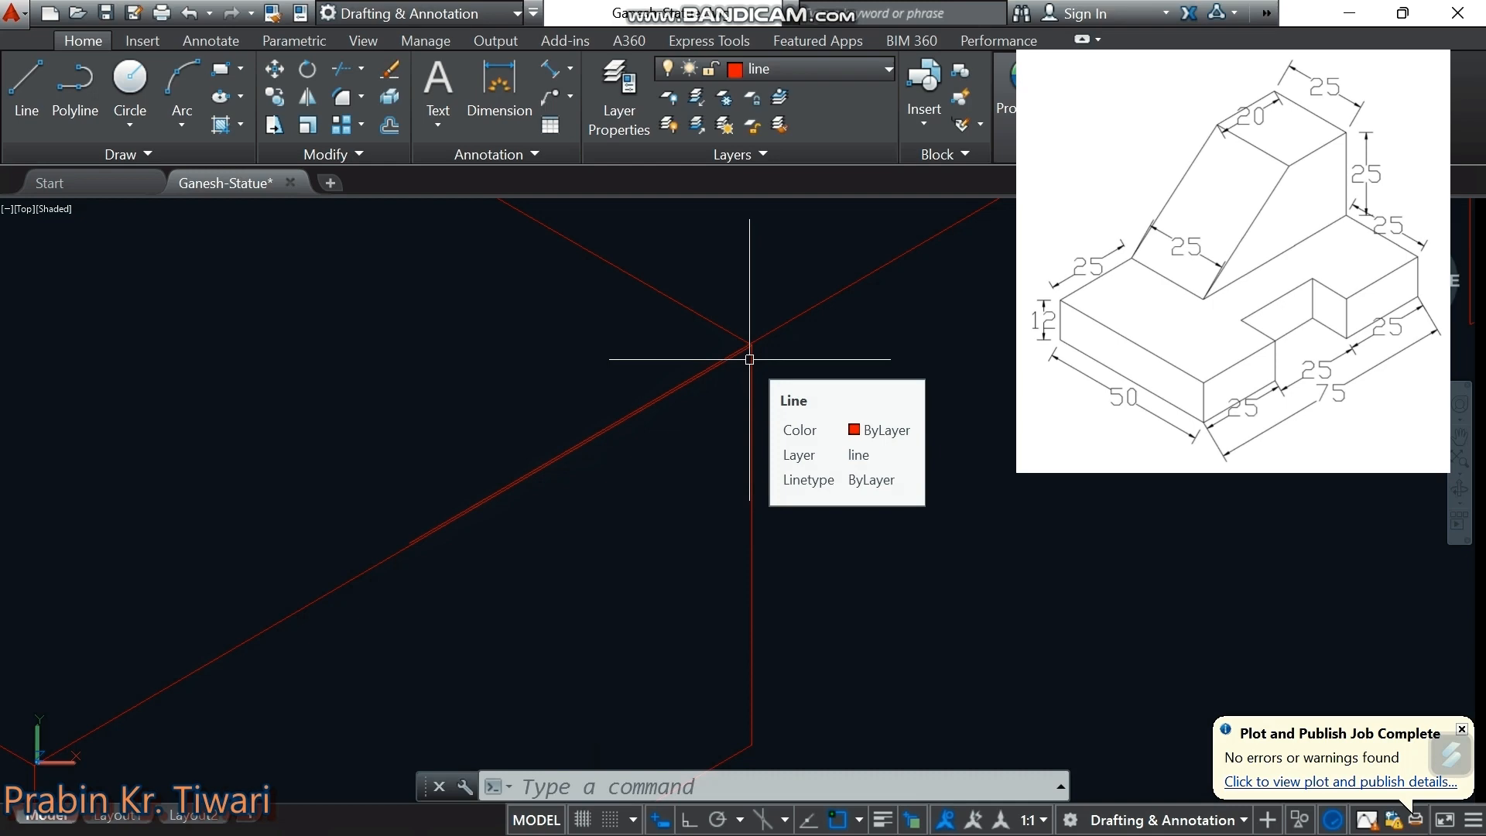
{"action": "type", "text": "TR"}
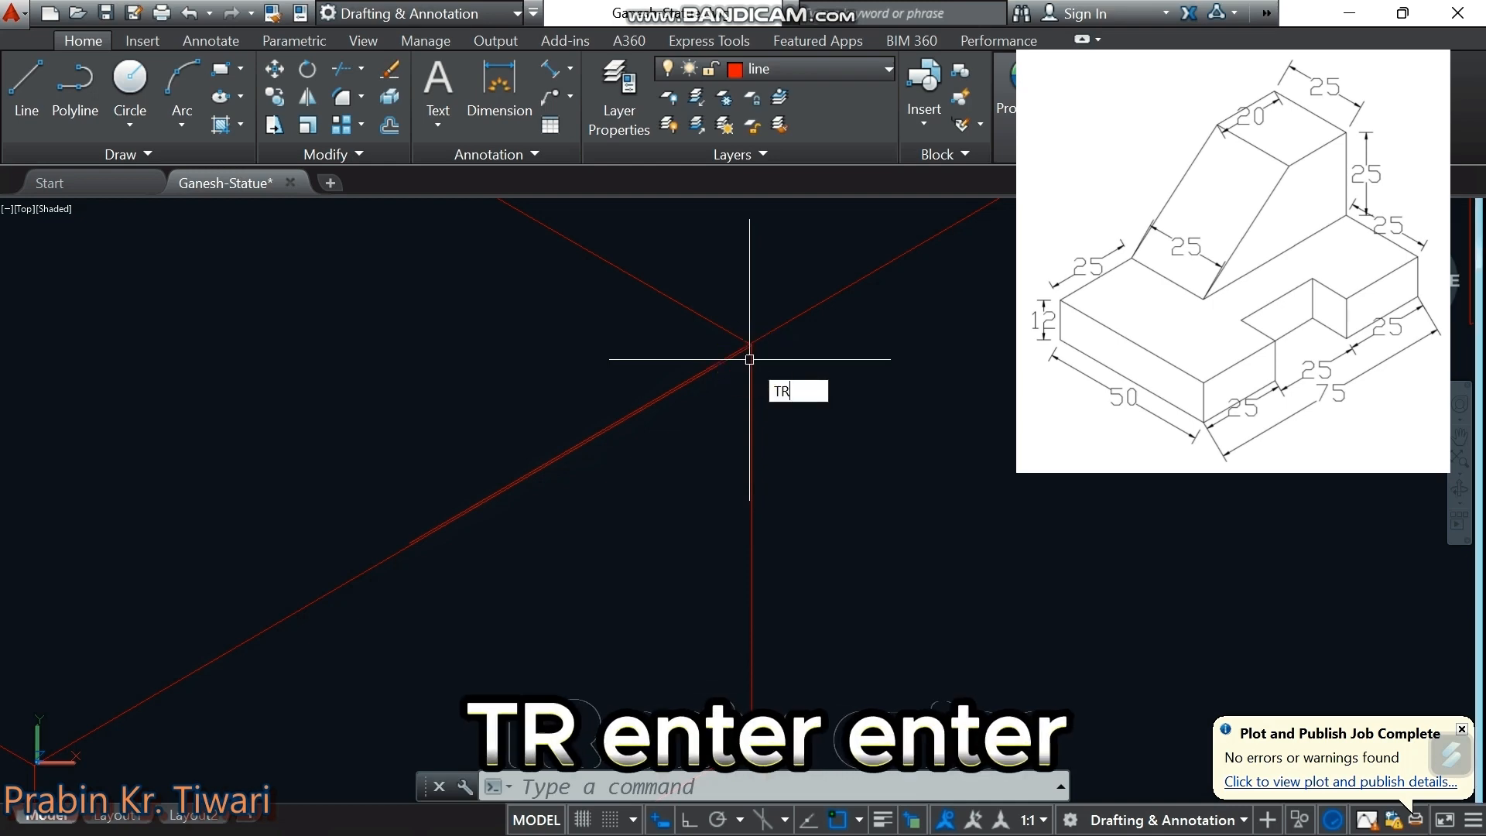
{"action": "key", "text": "Return"}
{"action": "key", "text": "Return"}
{"action": "scroll", "coordinate": [749, 359], "scroll_direction": "up", "scroll_amount": 3}
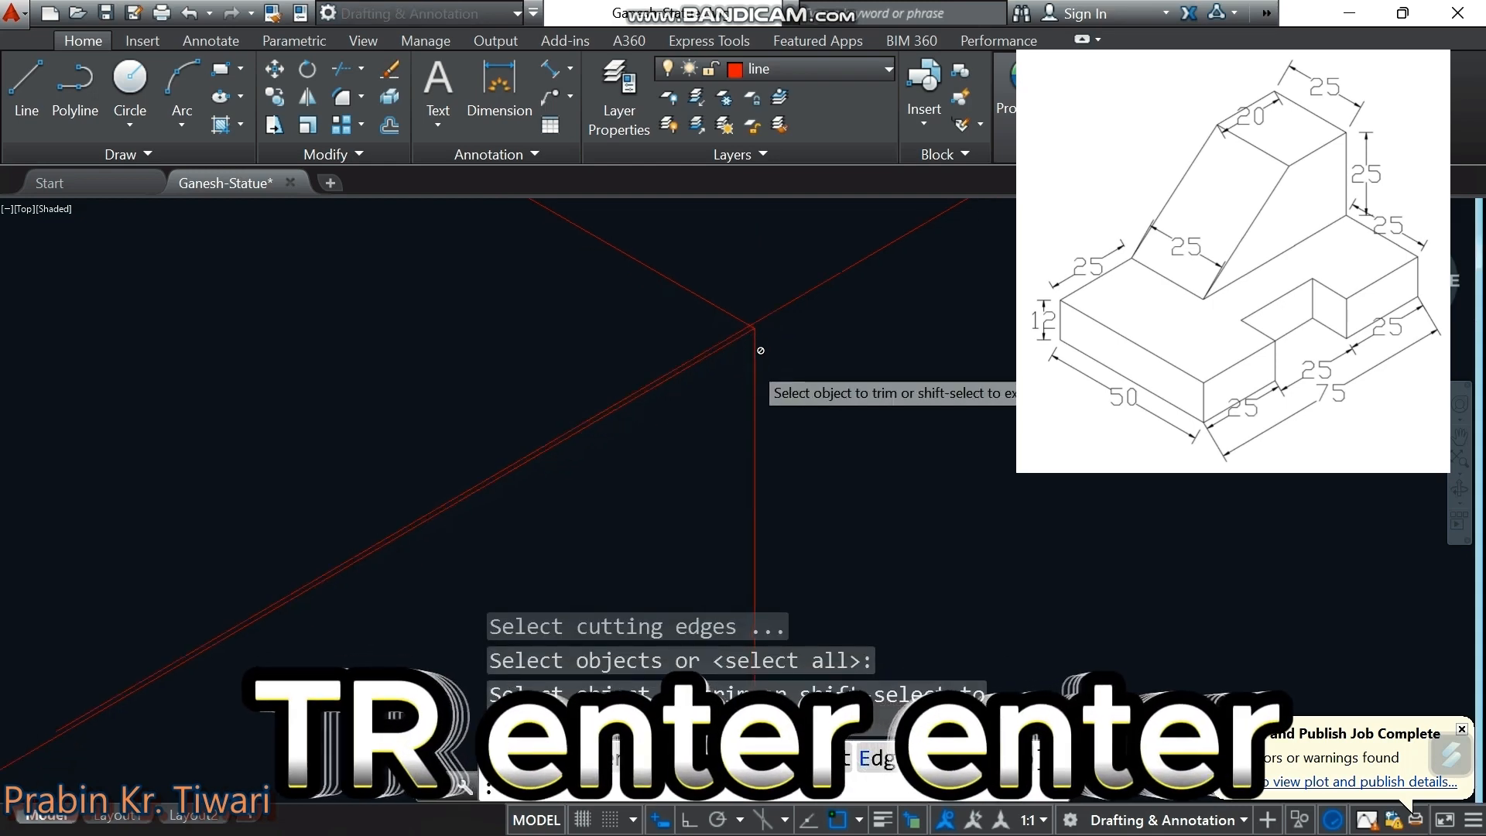
{"action": "left_click", "coordinate": [743, 331]}
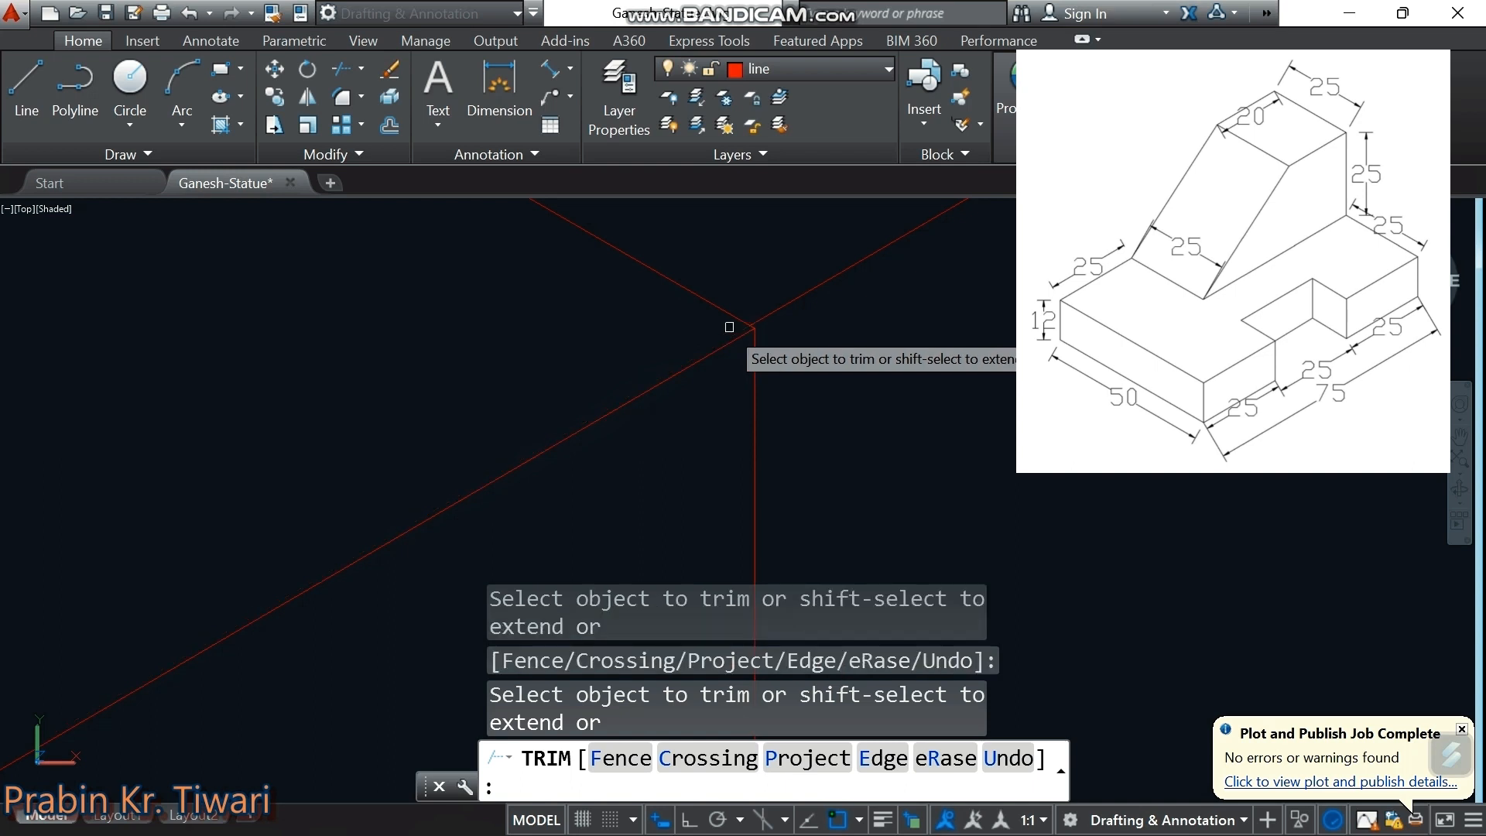
{"action": "scroll", "coordinate": [644, 335], "scroll_direction": "down", "scroll_amount": 5}
{"action": "scroll", "coordinate": [643, 336], "scroll_direction": "down", "scroll_amount": 5}
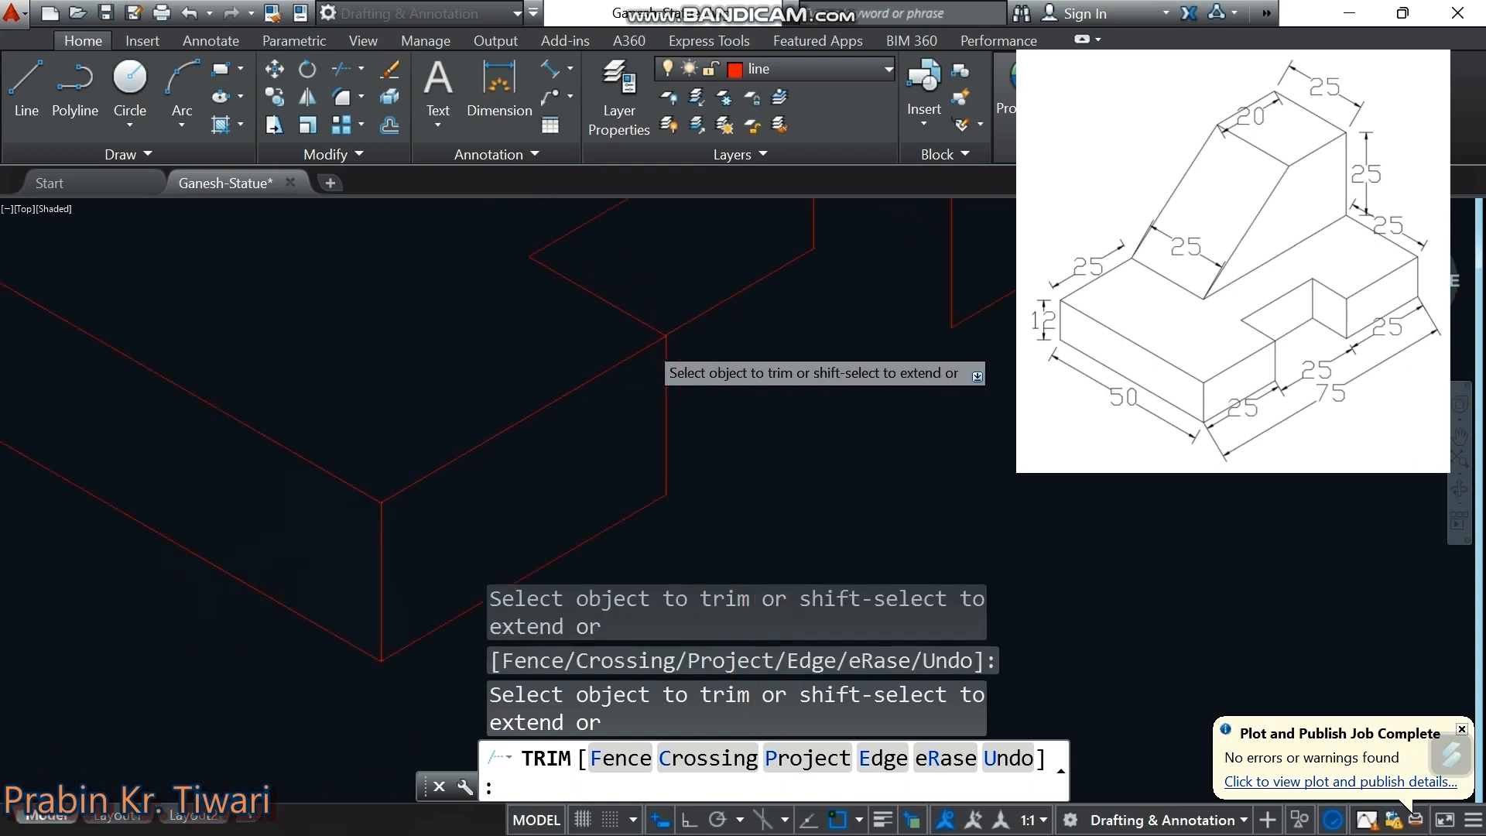
{"action": "scroll", "coordinate": [746, 354], "scroll_direction": "down", "scroll_amount": 6}
{"action": "middle_click_drag", "start_coordinate": [747, 354], "coordinate": [733, 354]}
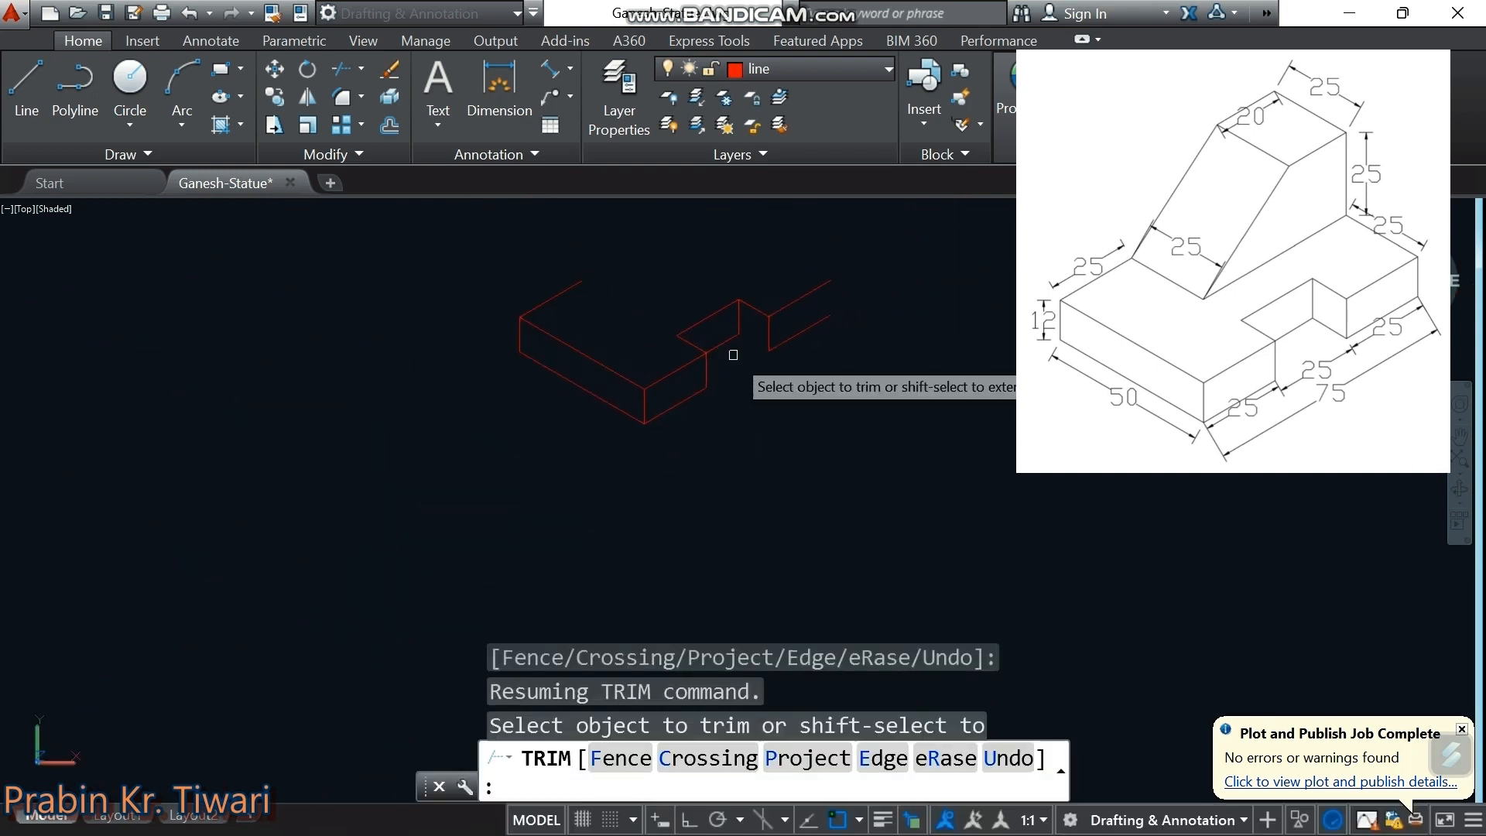
{"action": "key", "text": "Escape"}
{"action": "key", "text": "Escape"}
{"action": "key", "text": "Escape"}
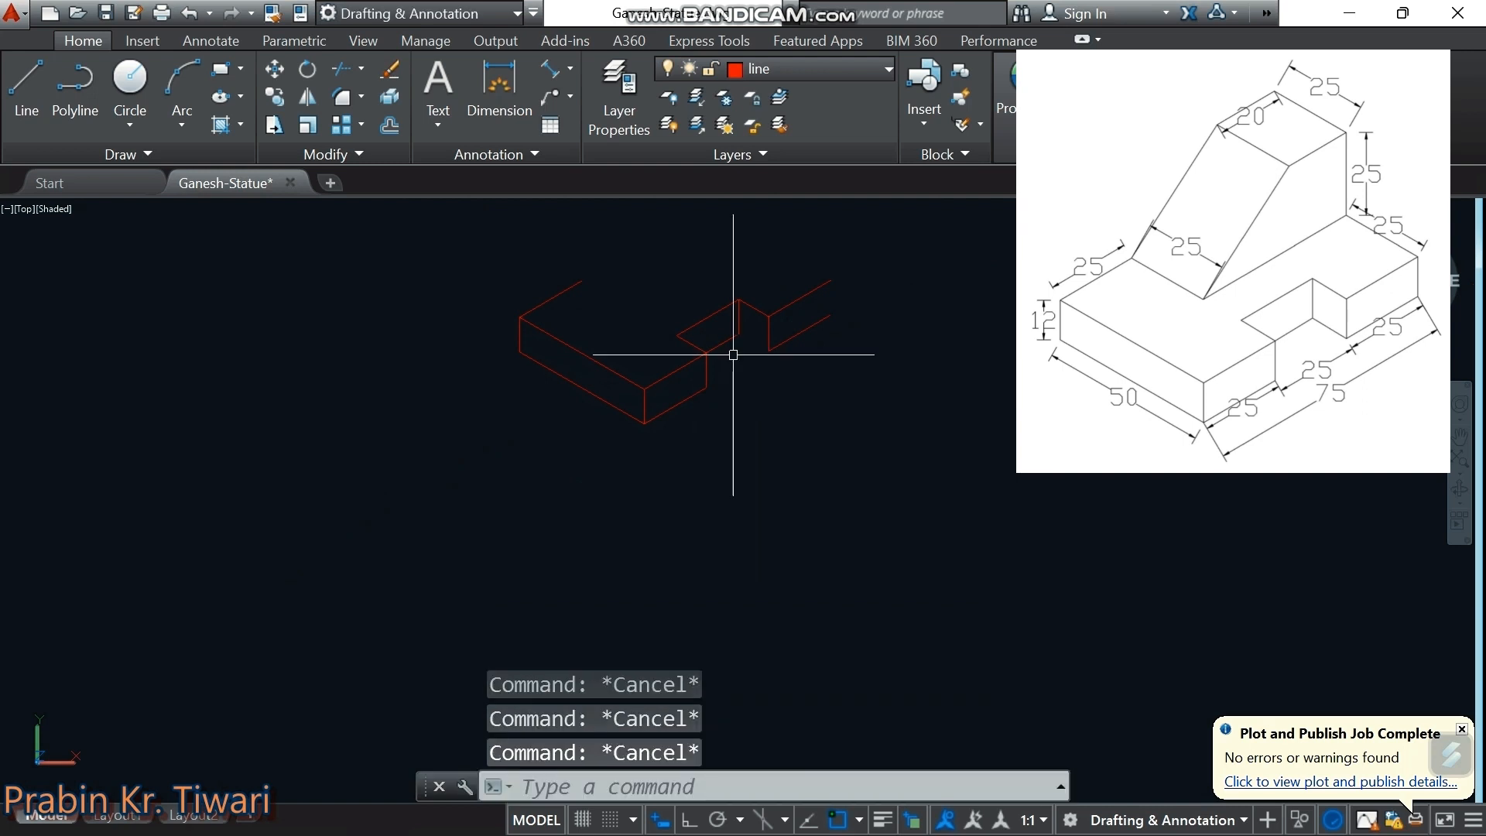
Copy the notch's far side line from its inner end to the bottom end of the vertical inner-corner edge
{"action": "scroll", "coordinate": [755, 326], "scroll_direction": "up", "scroll_amount": 3}
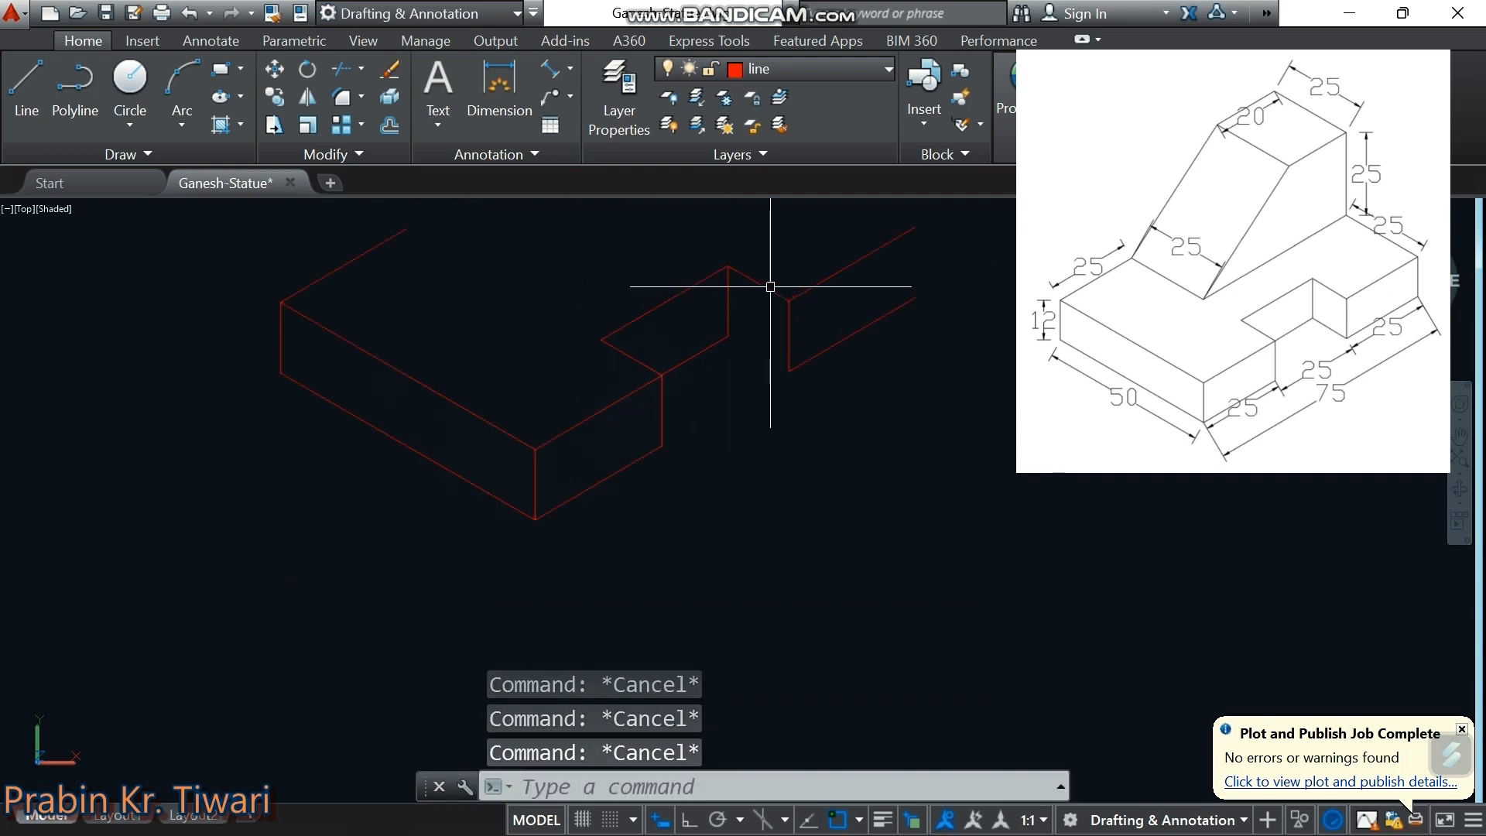
{"action": "left_click", "coordinate": [770, 288]}
{"action": "right_click", "coordinate": [727, 363]}
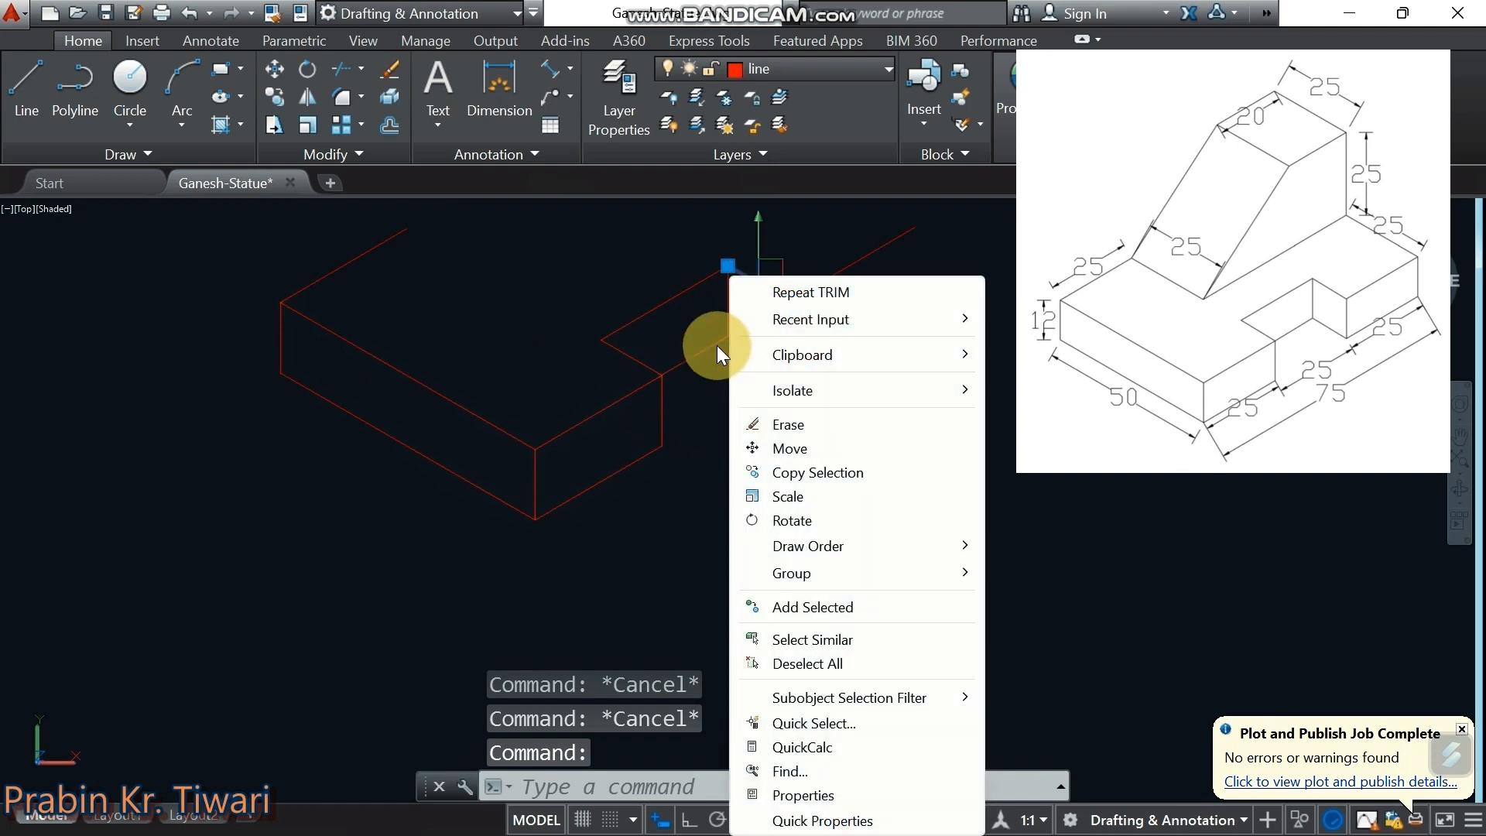
{"action": "left_click", "coordinate": [857, 472]}
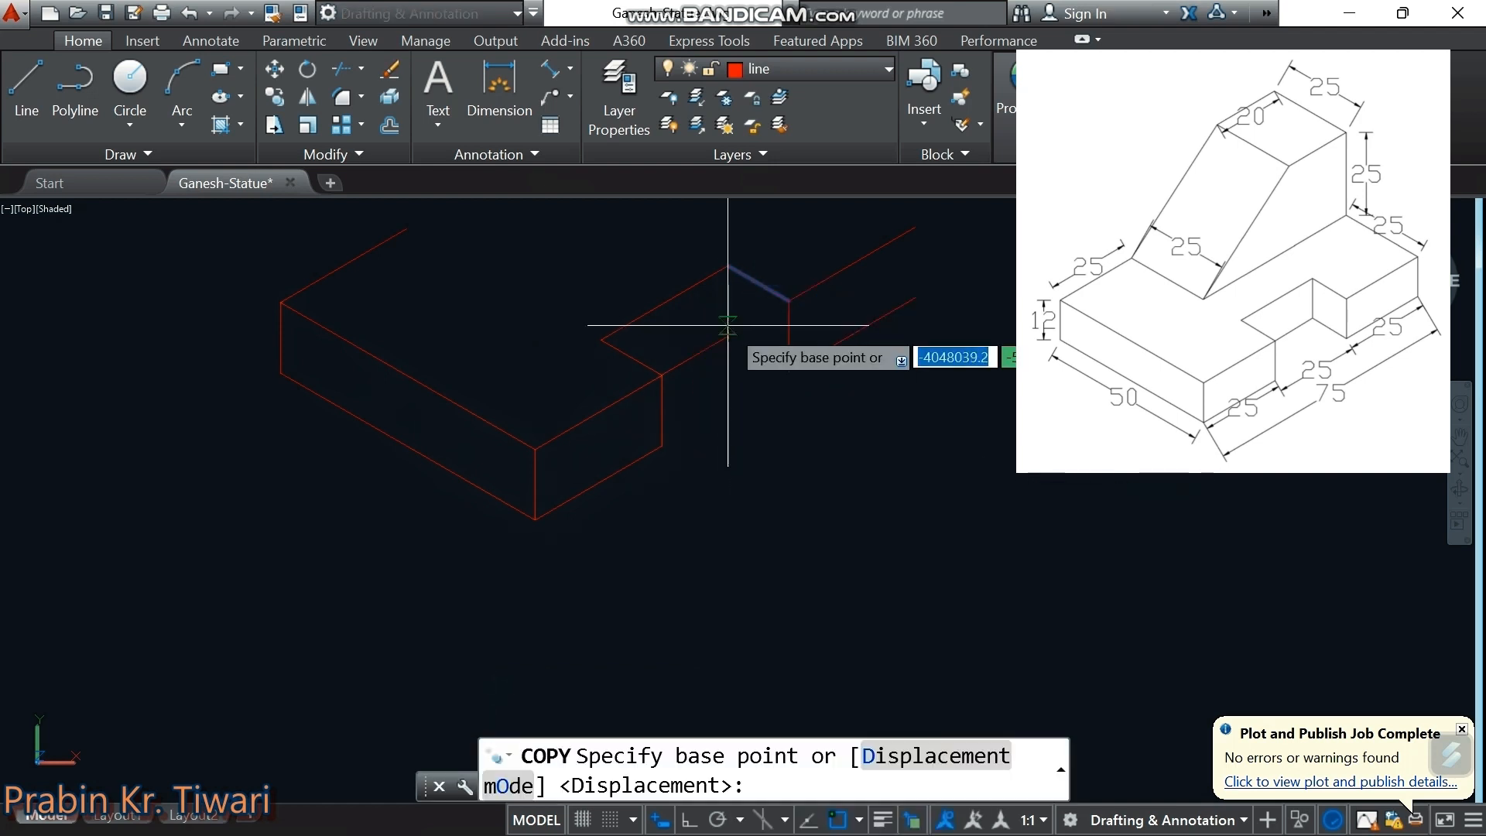
{"action": "left_click", "coordinate": [727, 265]}
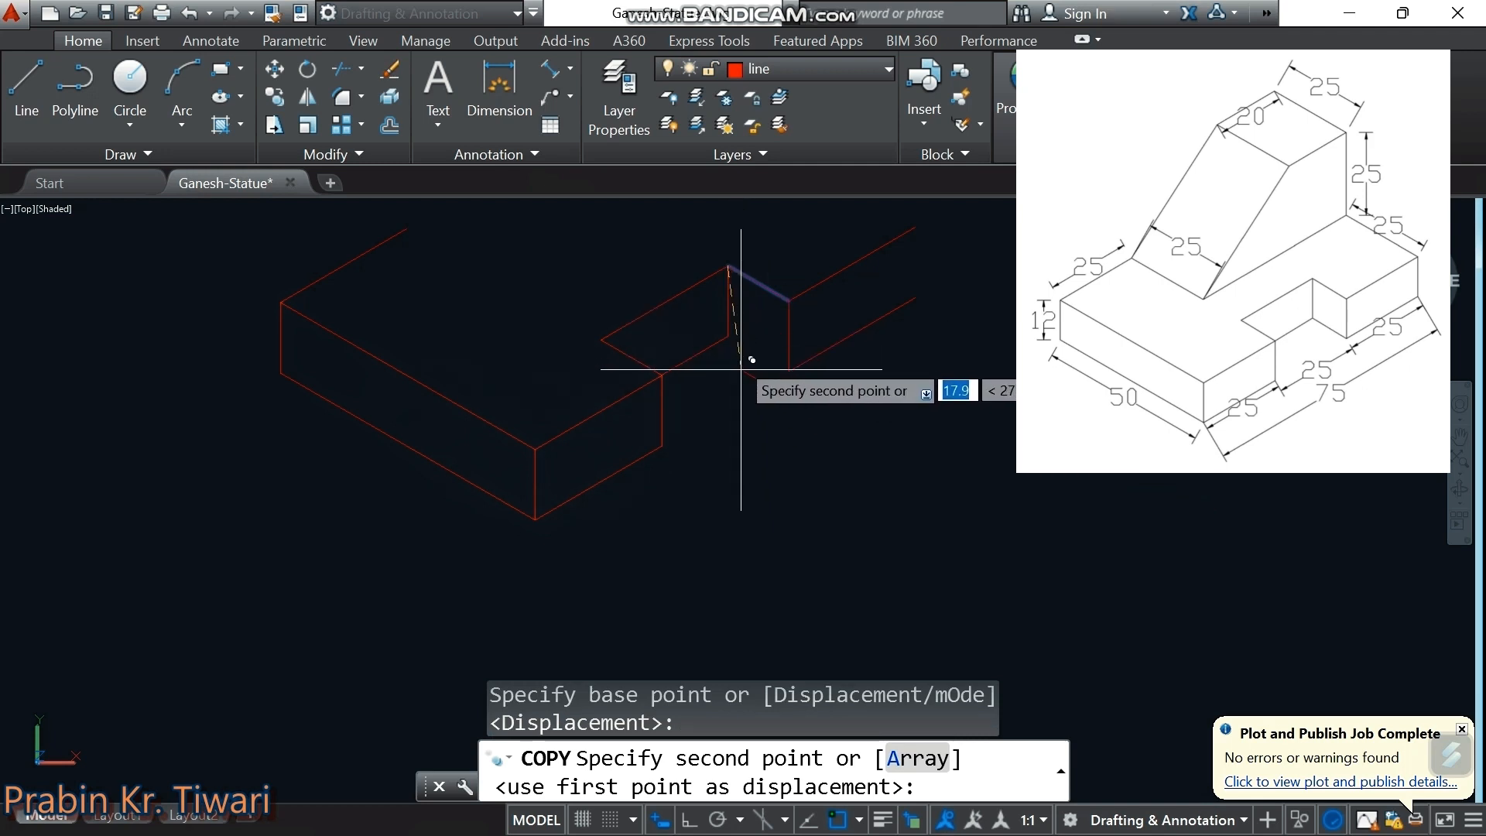
{"action": "left_click", "coordinate": [730, 334]}
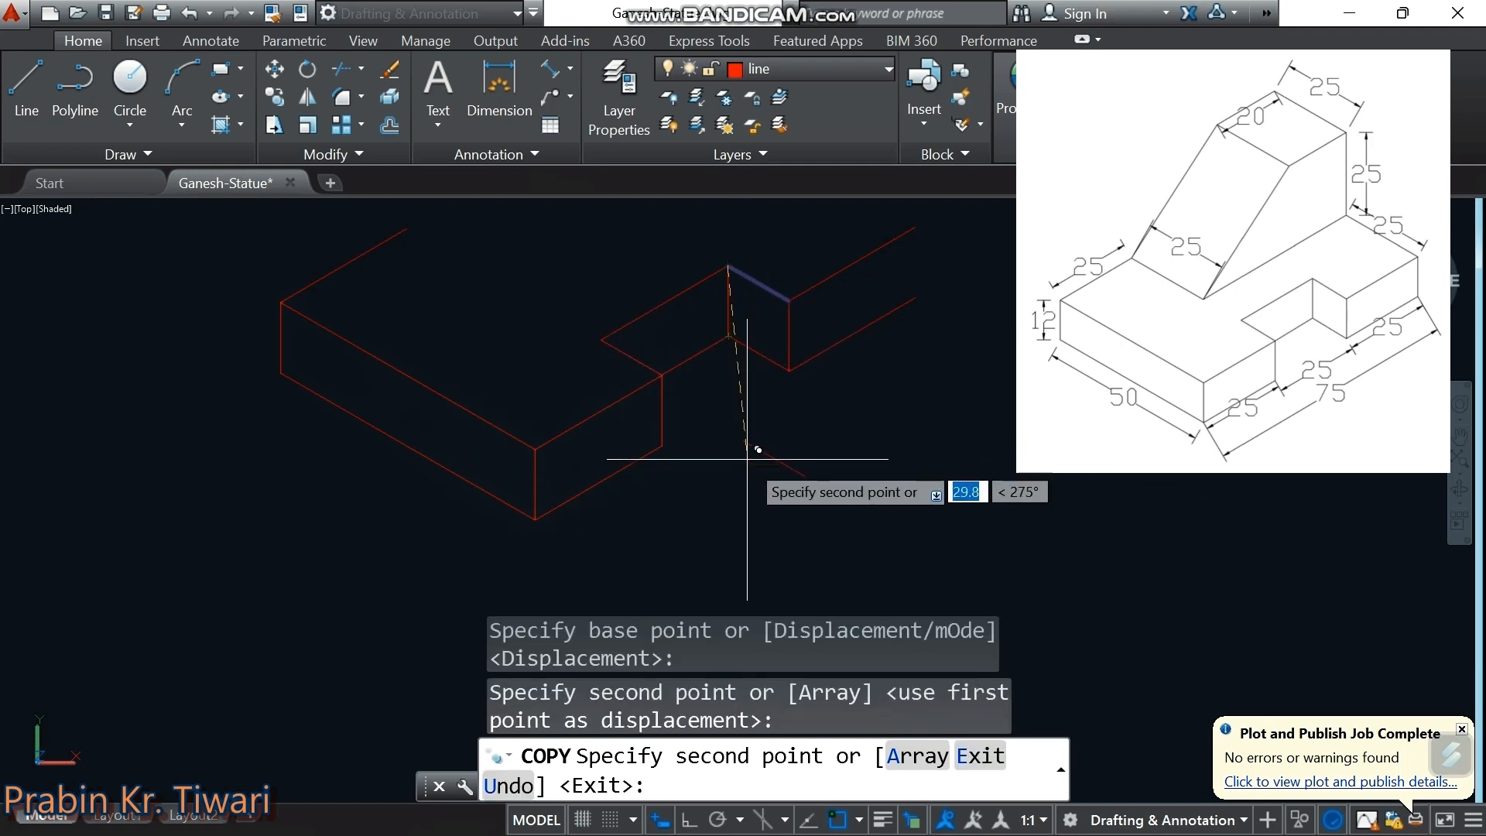
{"action": "key", "text": "Escape"}
{"action": "key", "text": "Escape"}
{"action": "key", "text": "Escape"}
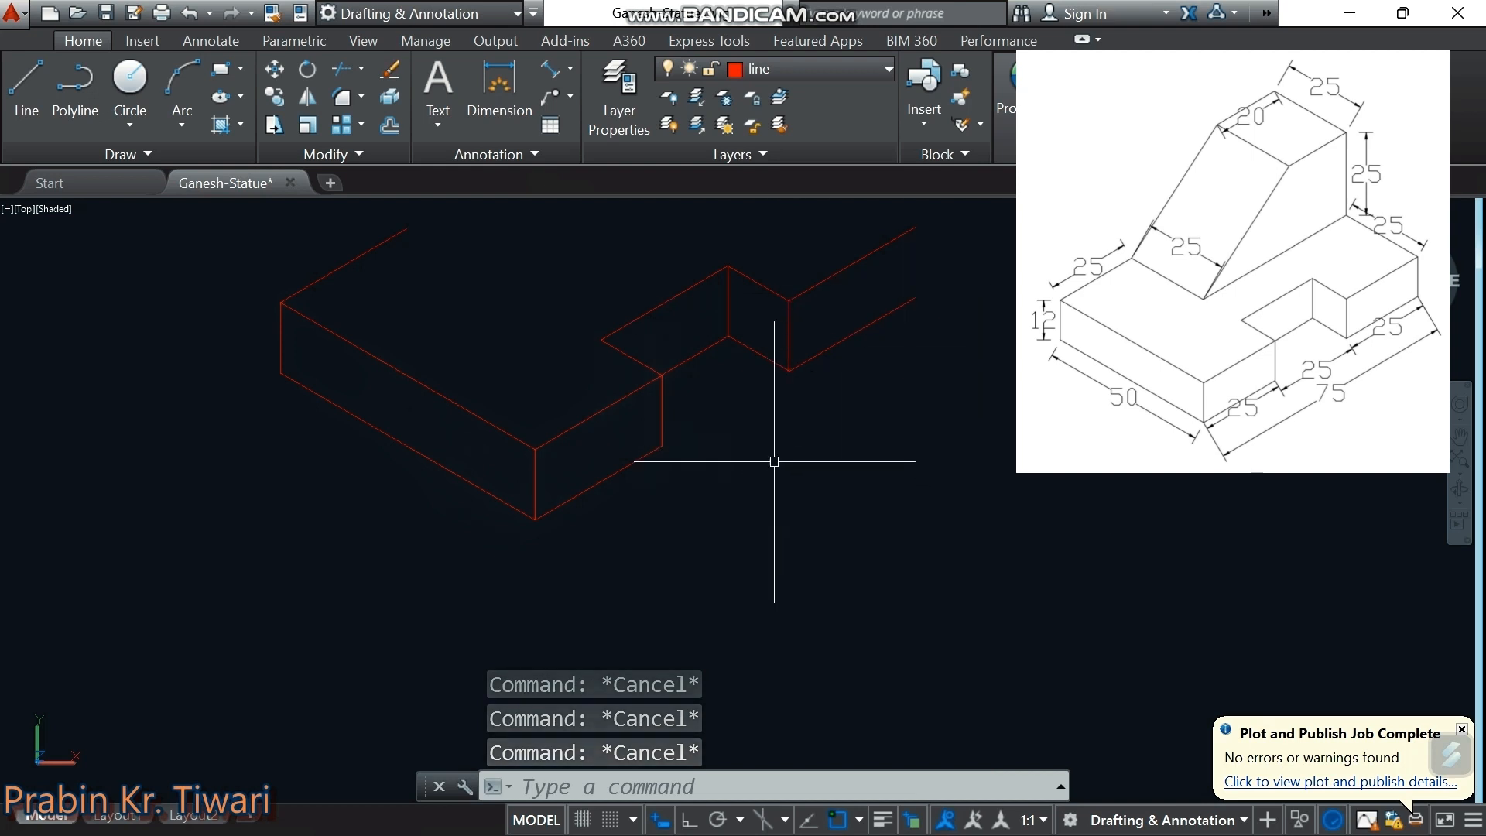
Draw a 25-unit line from the base's upper front corner along the 50-unit top edge
{"action": "mouse_move", "coordinate": [729, 408]}
{"action": "middle_mouse_down"}
{"action": "mouse_move", "coordinate": [739, 476]}
{"action": "mouse_move", "coordinate": [772, 495]}
{"action": "middle_mouse_up"}
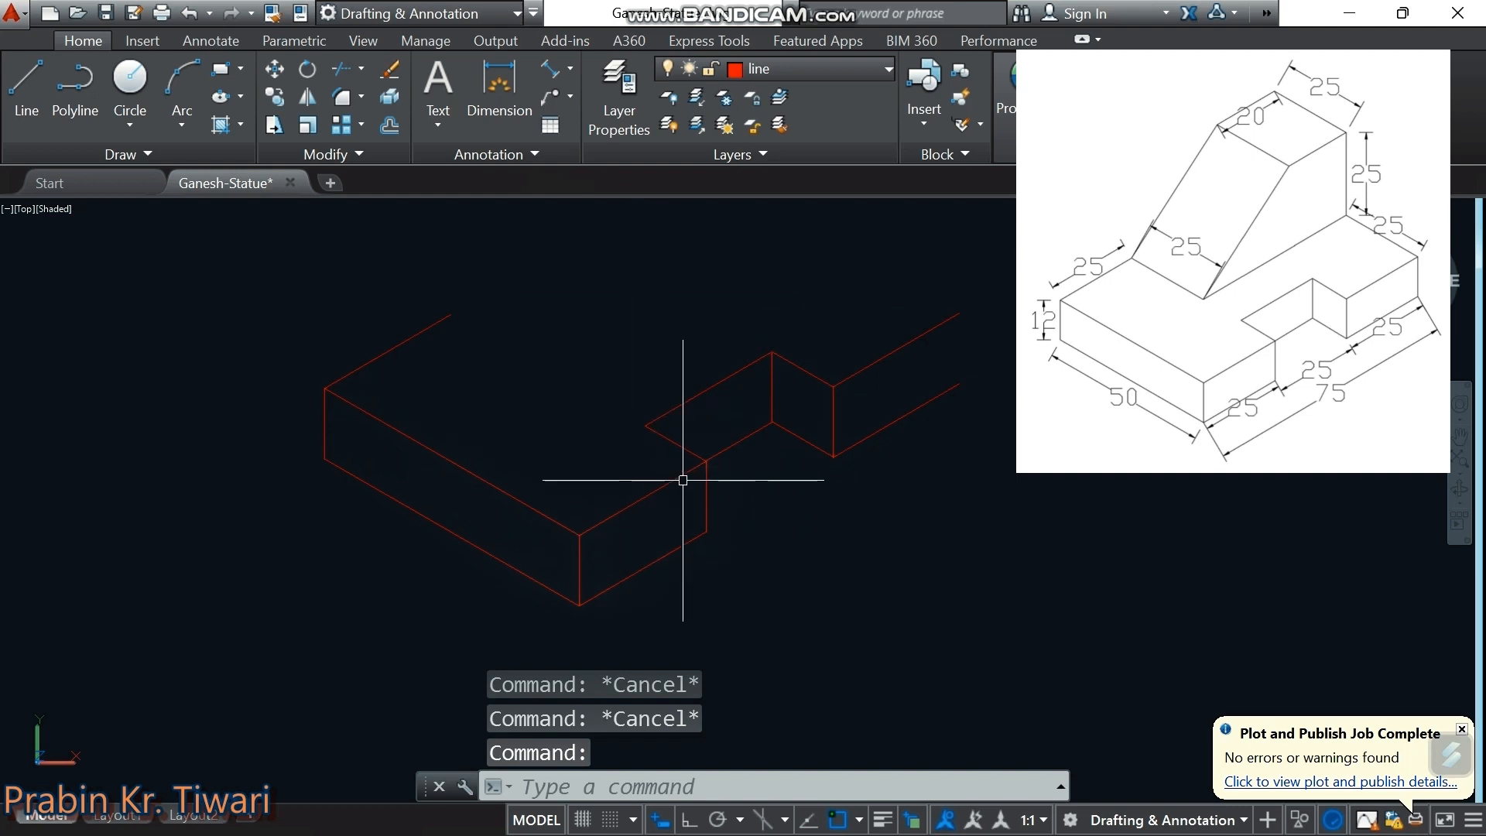
{"action": "middle_click_drag", "start_coordinate": [682, 480], "coordinate": [707, 483]}
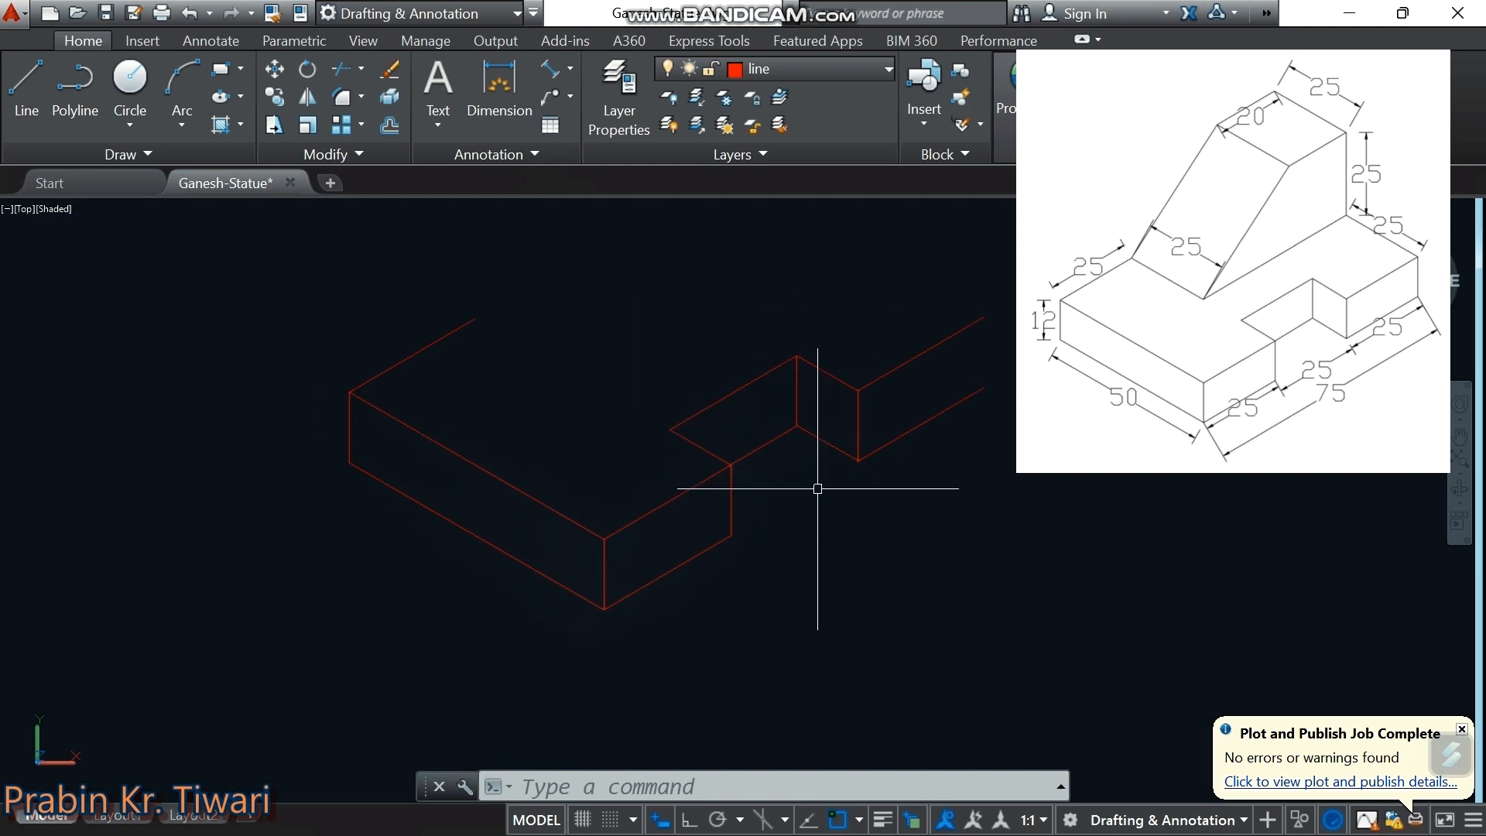
{"action": "type", "text": "l"}
{"action": "key", "text": "Return"}
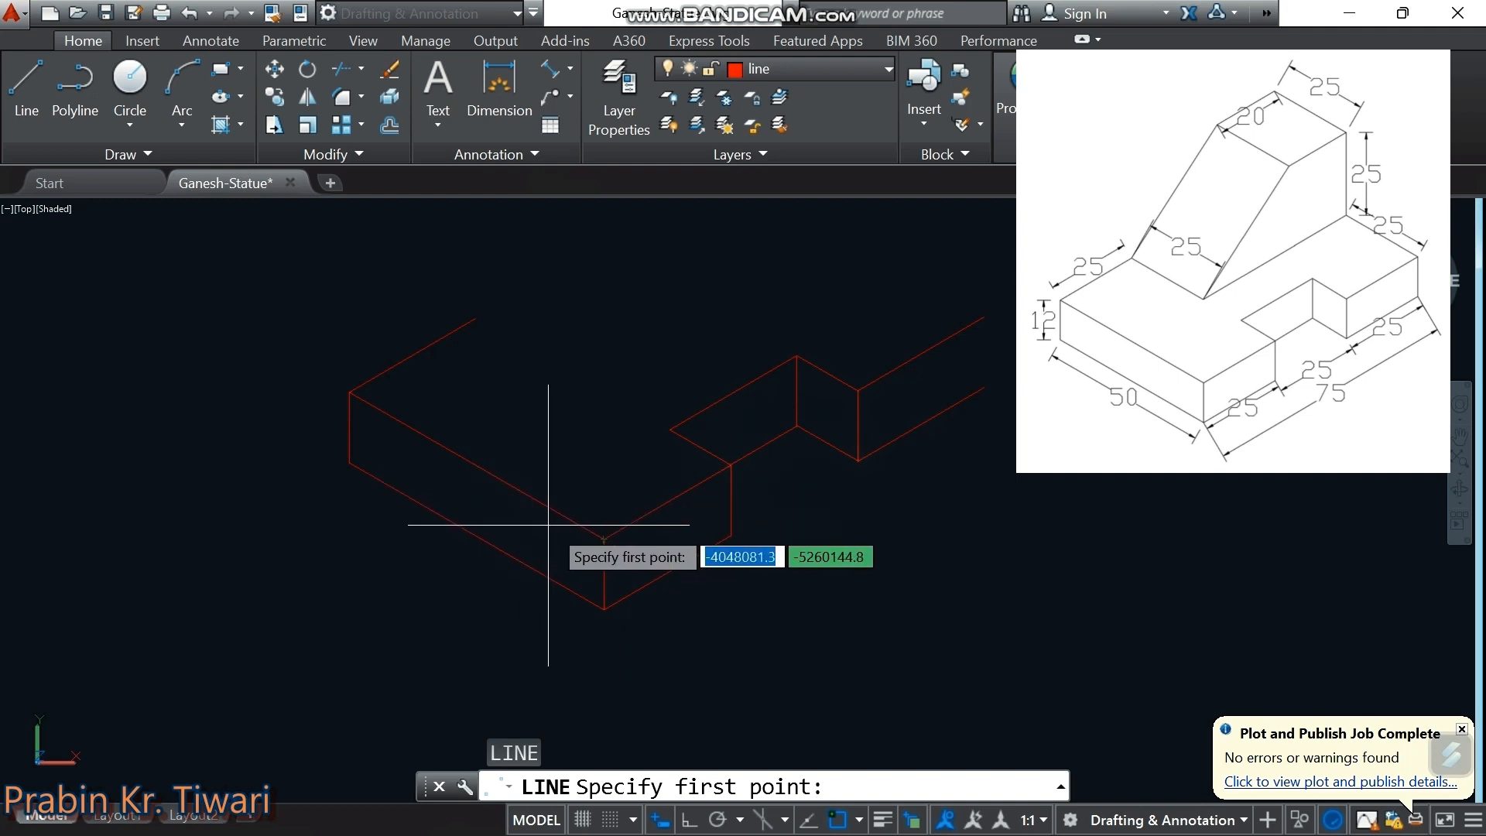
{"action": "left_click", "coordinate": [603, 539]}
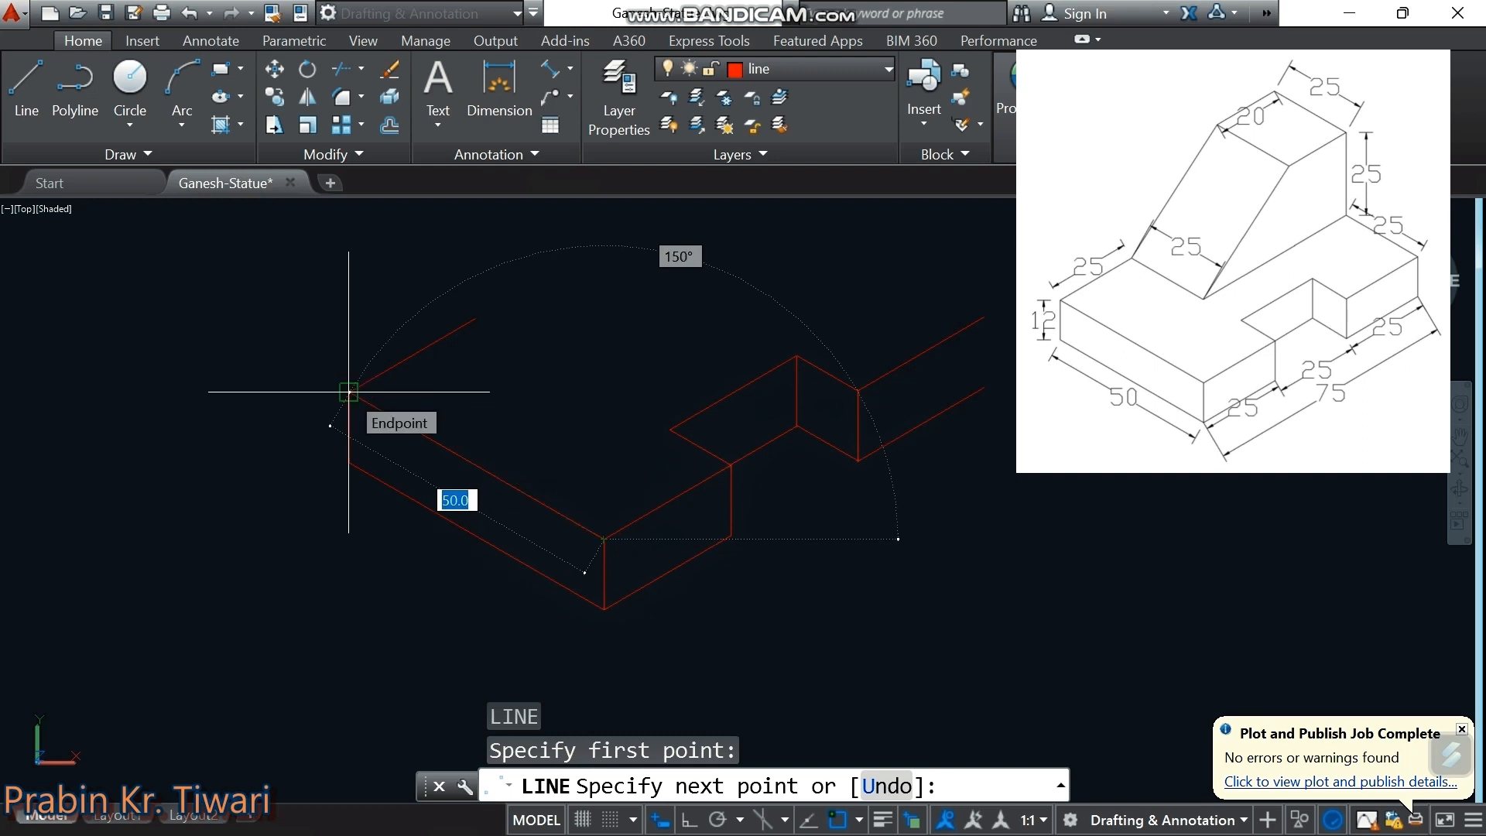
{"action": "type", "text": "25"}
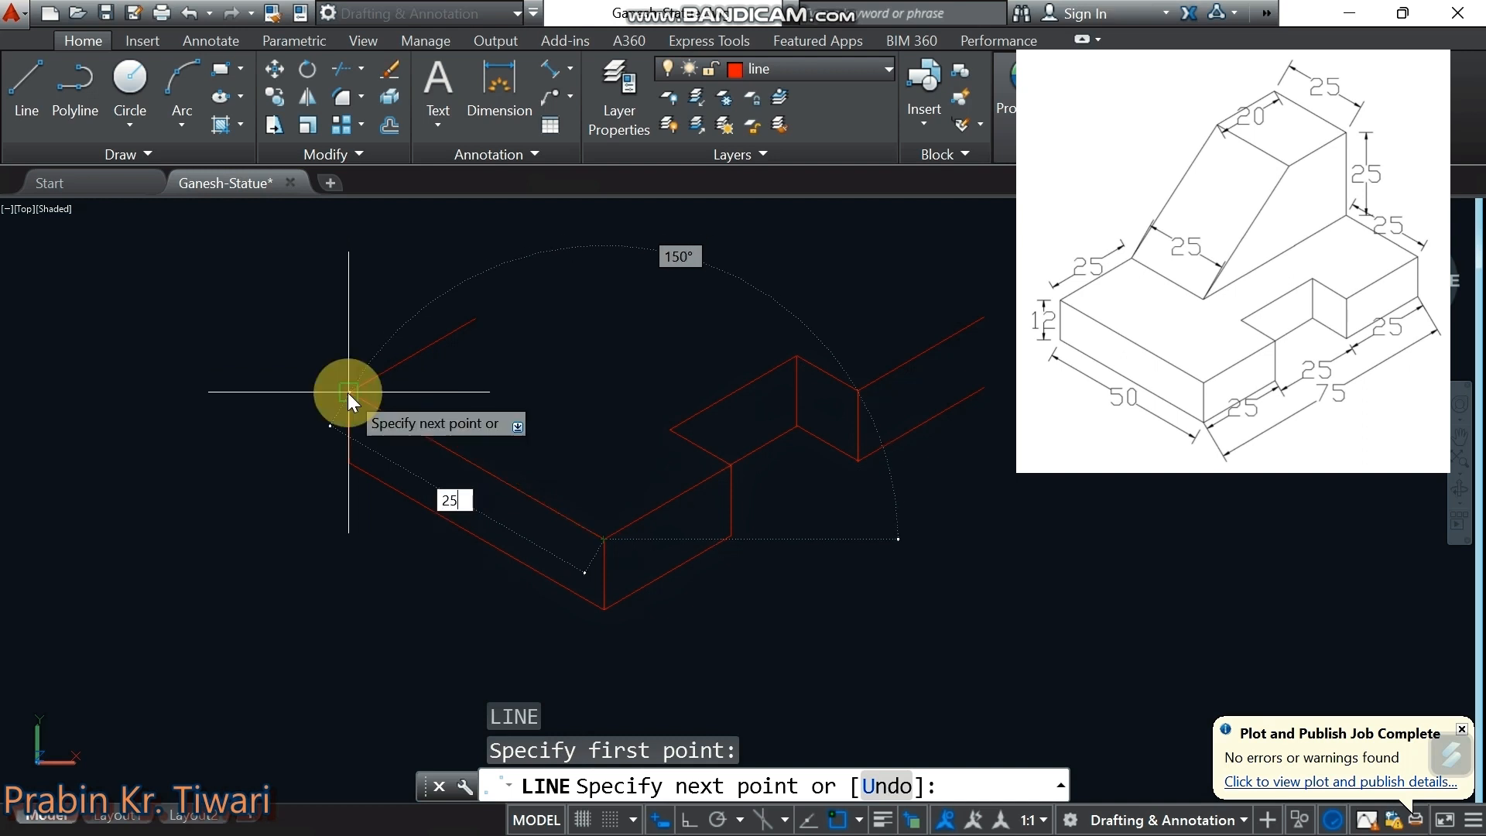
{"action": "key", "text": "Return"}
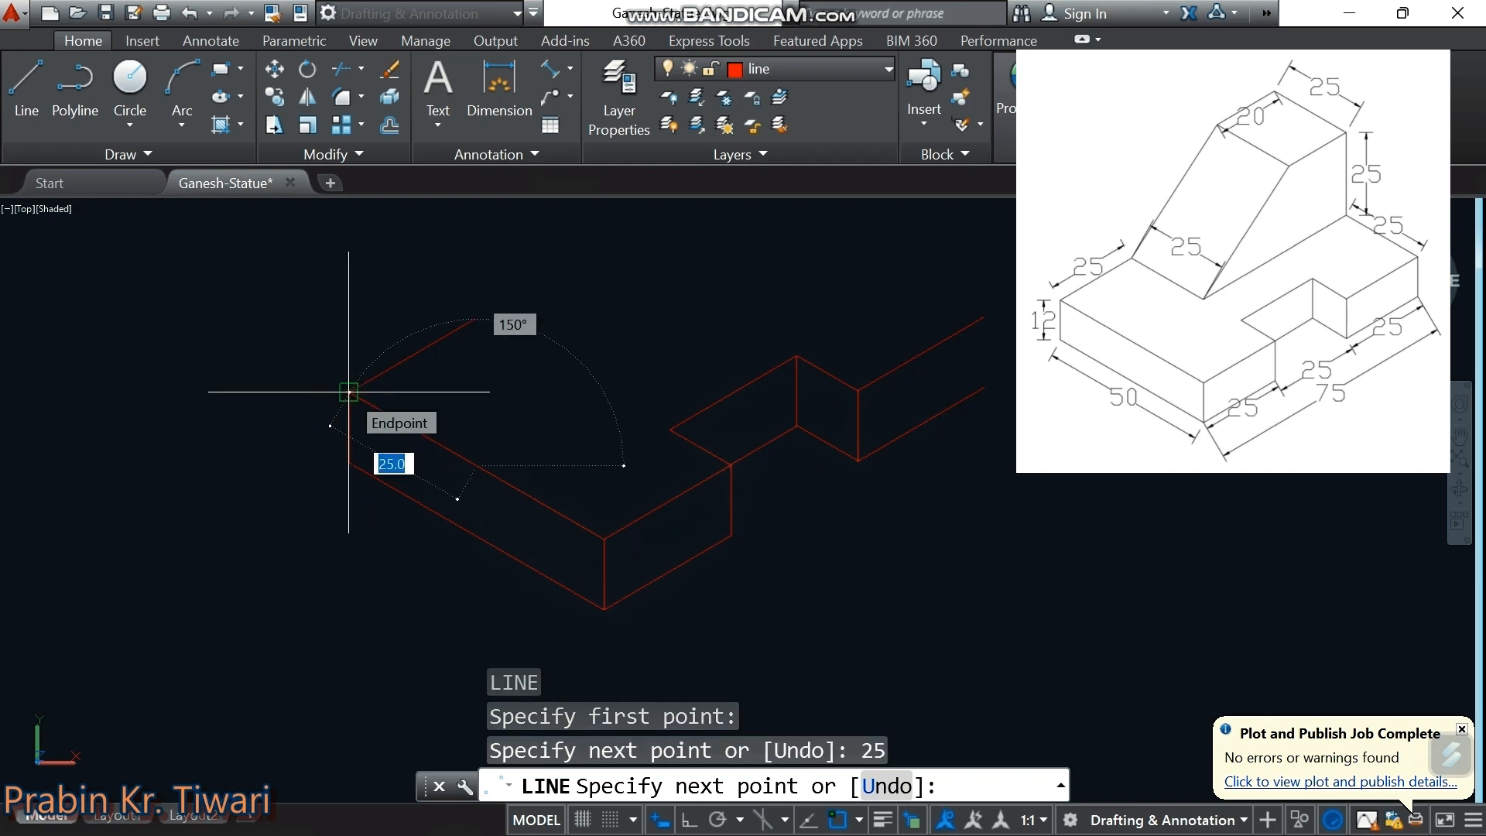
{"action": "key", "text": "Escape"}
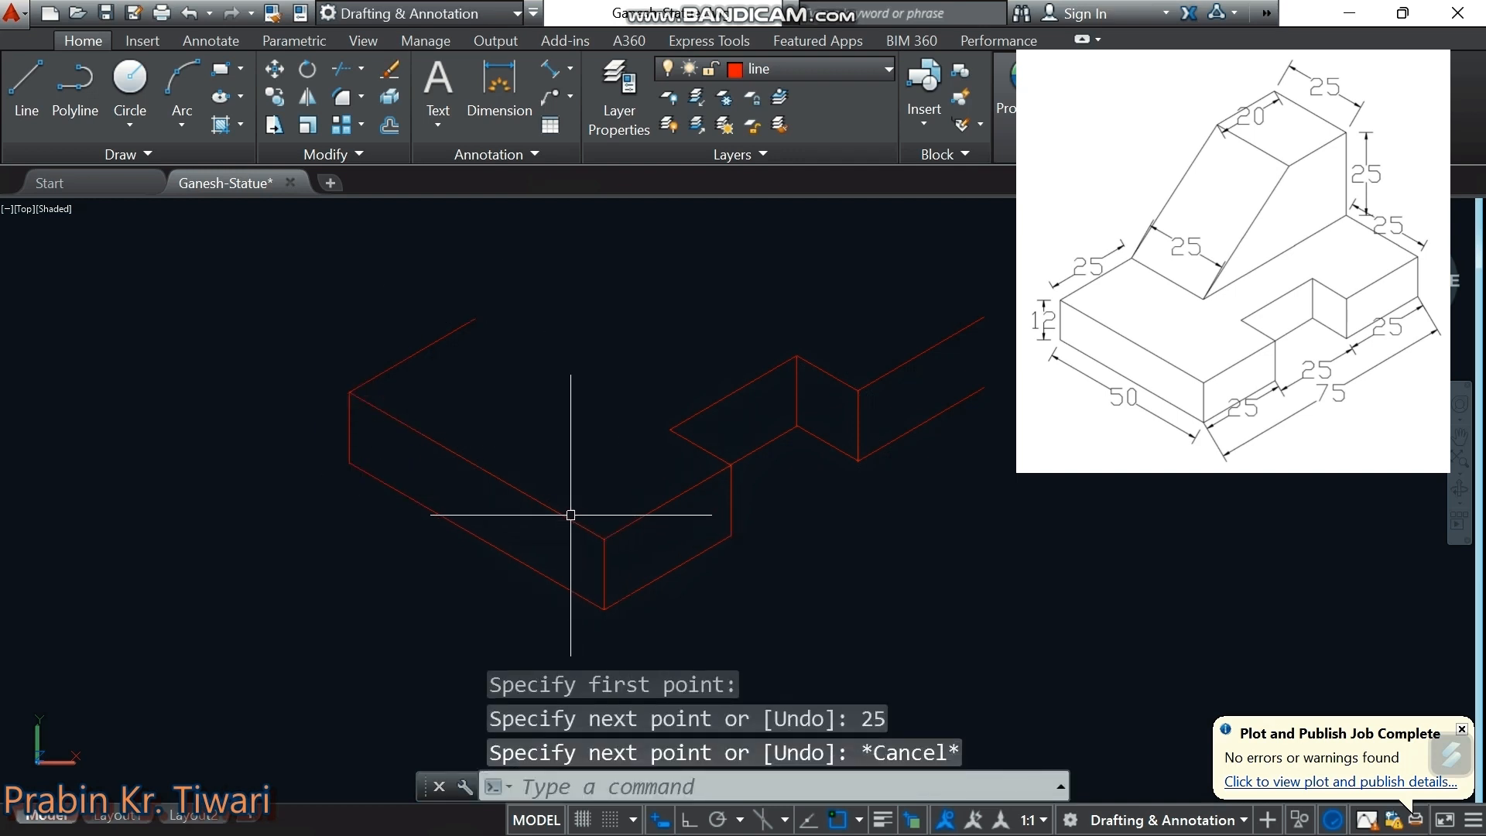
Move the 25-unit line from the base's upper front corner to the far end of the notched side's upper edge
{"action": "left_click", "coordinate": [574, 521]}
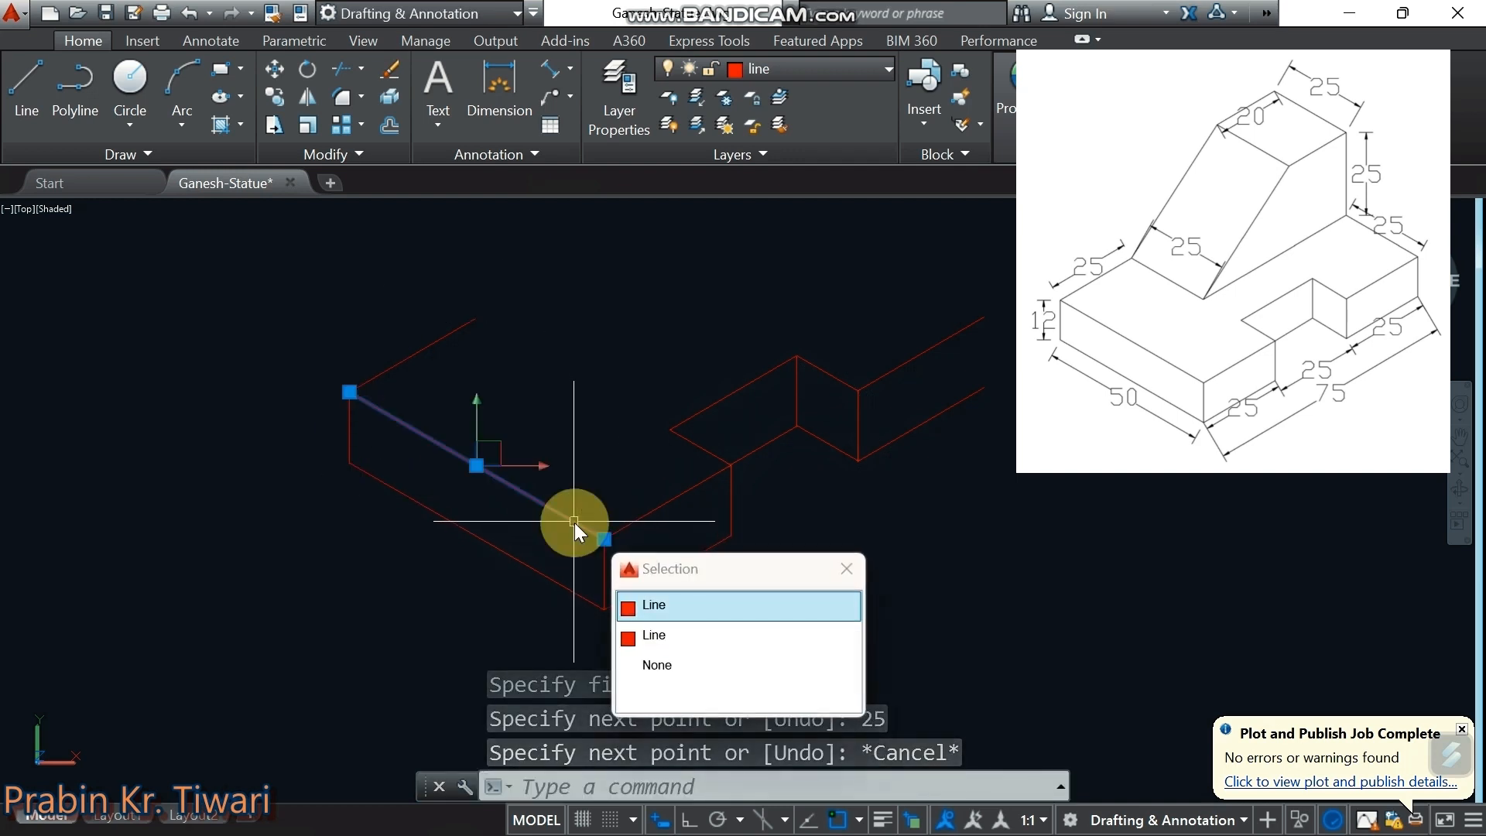
{"action": "left_click", "coordinate": [650, 634]}
{"action": "right_click", "coordinate": [614, 384]}
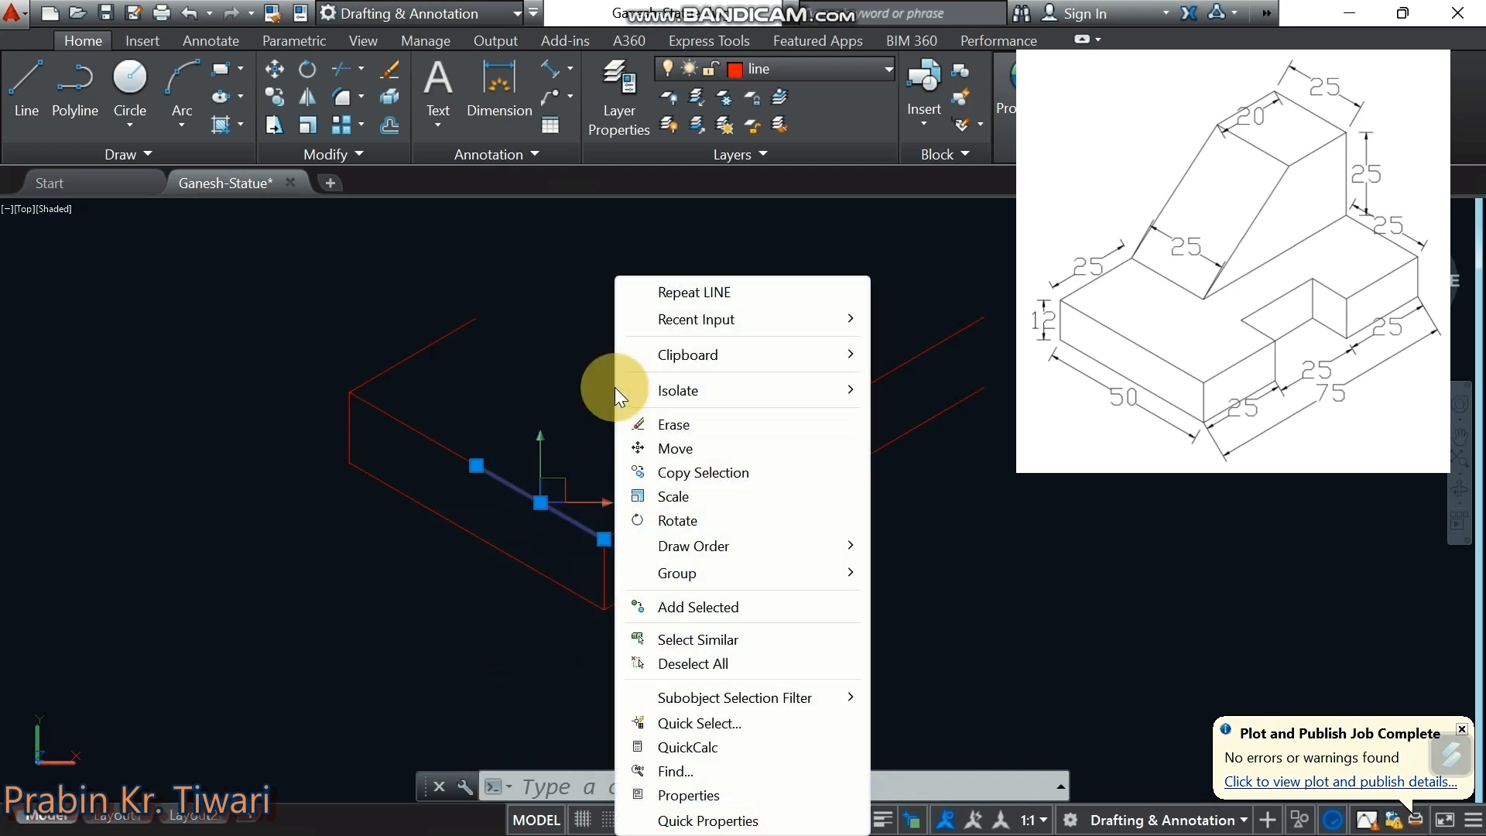
{"action": "left_click", "coordinate": [663, 448]}
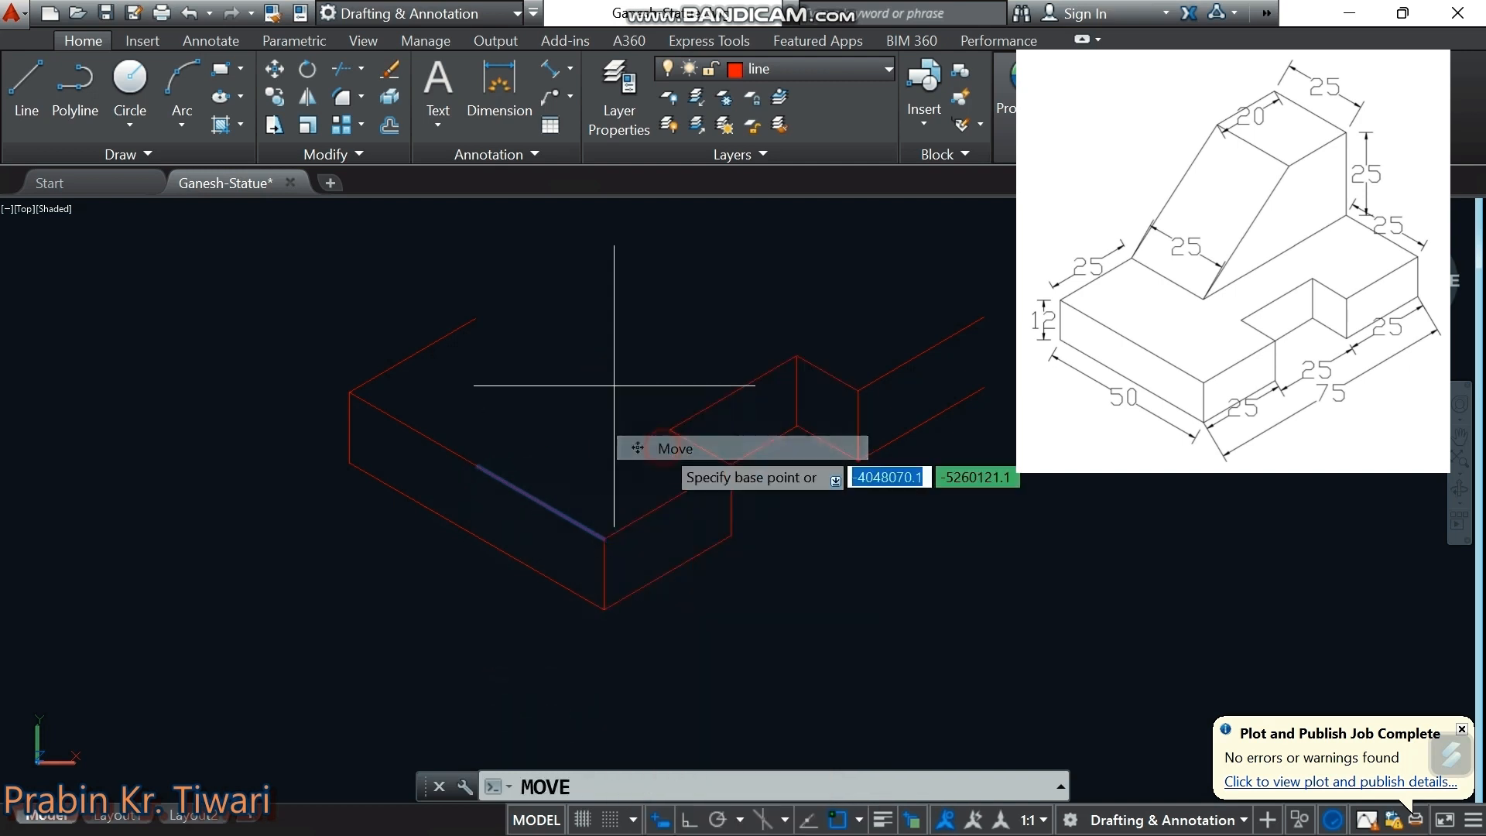
{"action": "left_click", "coordinate": [603, 538]}
{"action": "scroll", "coordinate": [913, 333], "scroll_direction": "down", "scroll_amount": 1}
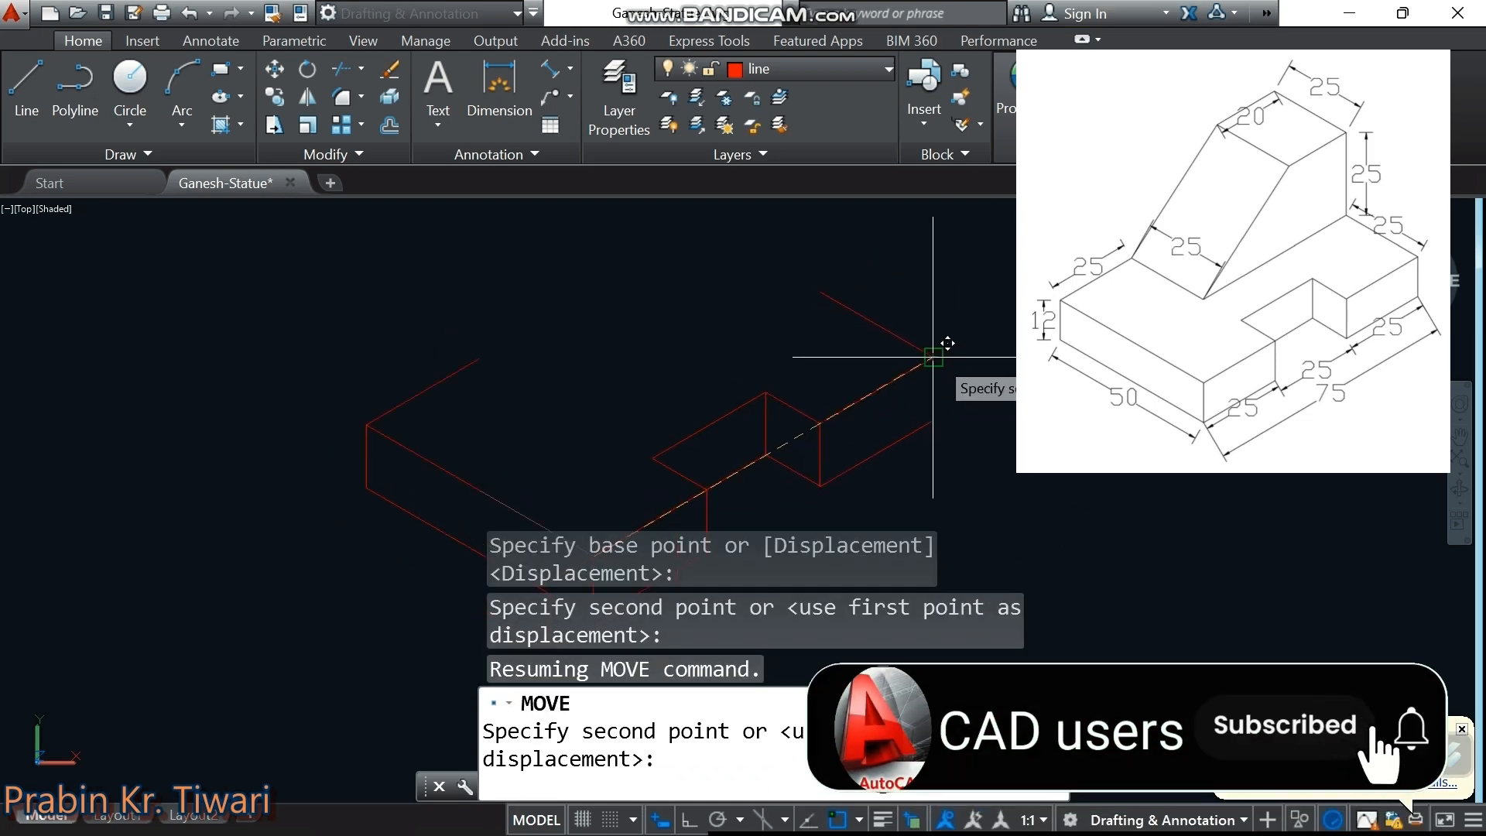
{"action": "key", "text": "Escape"}
{"action": "key", "text": "Escape"}
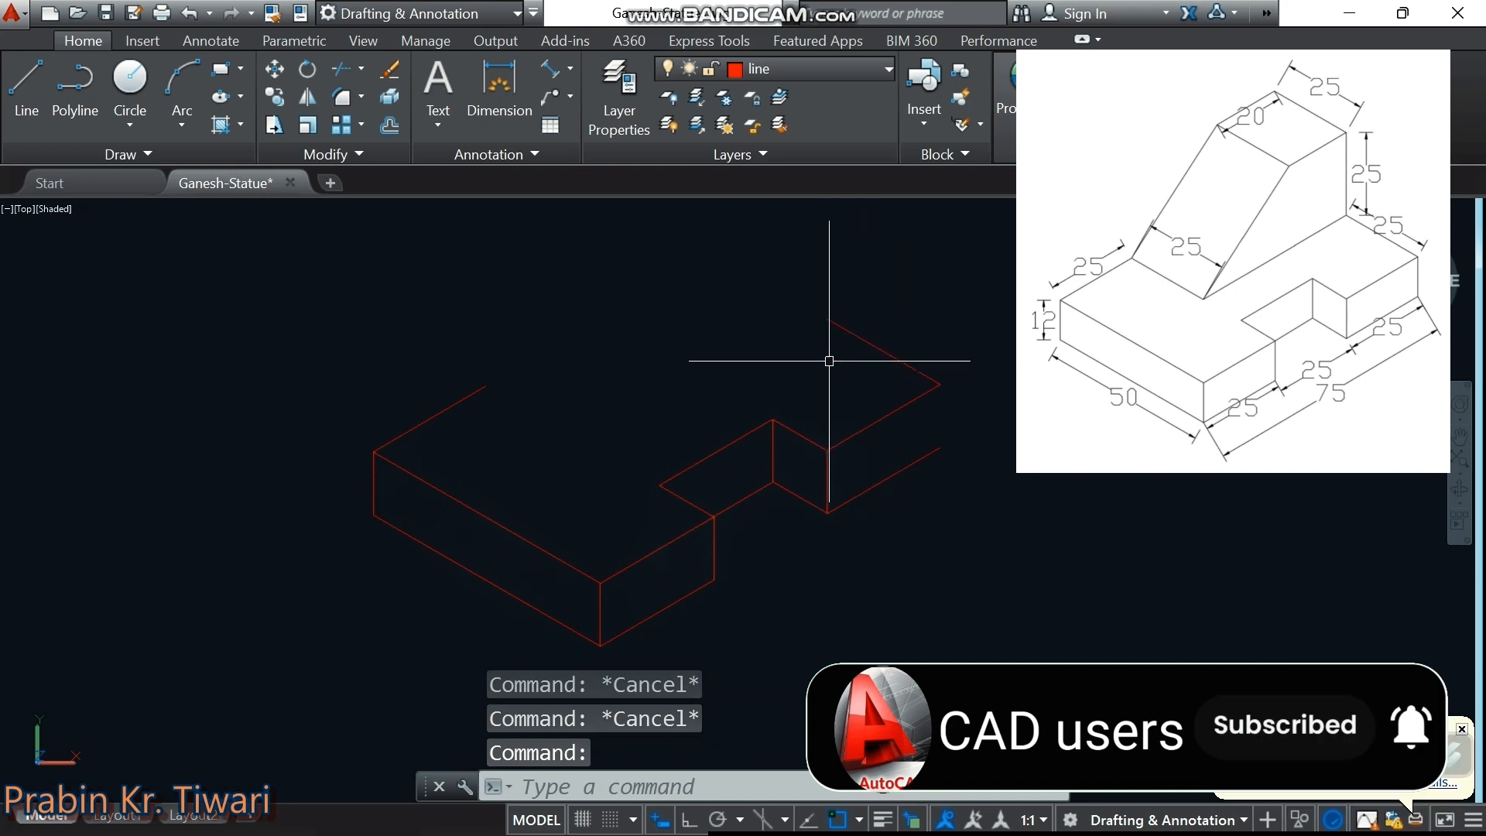
Copy the notch's far outer vertical edge from its top end to the far upper corner of the base
{"action": "left_click", "coordinate": [827, 472]}
{"action": "right_click", "coordinate": [997, 419]}
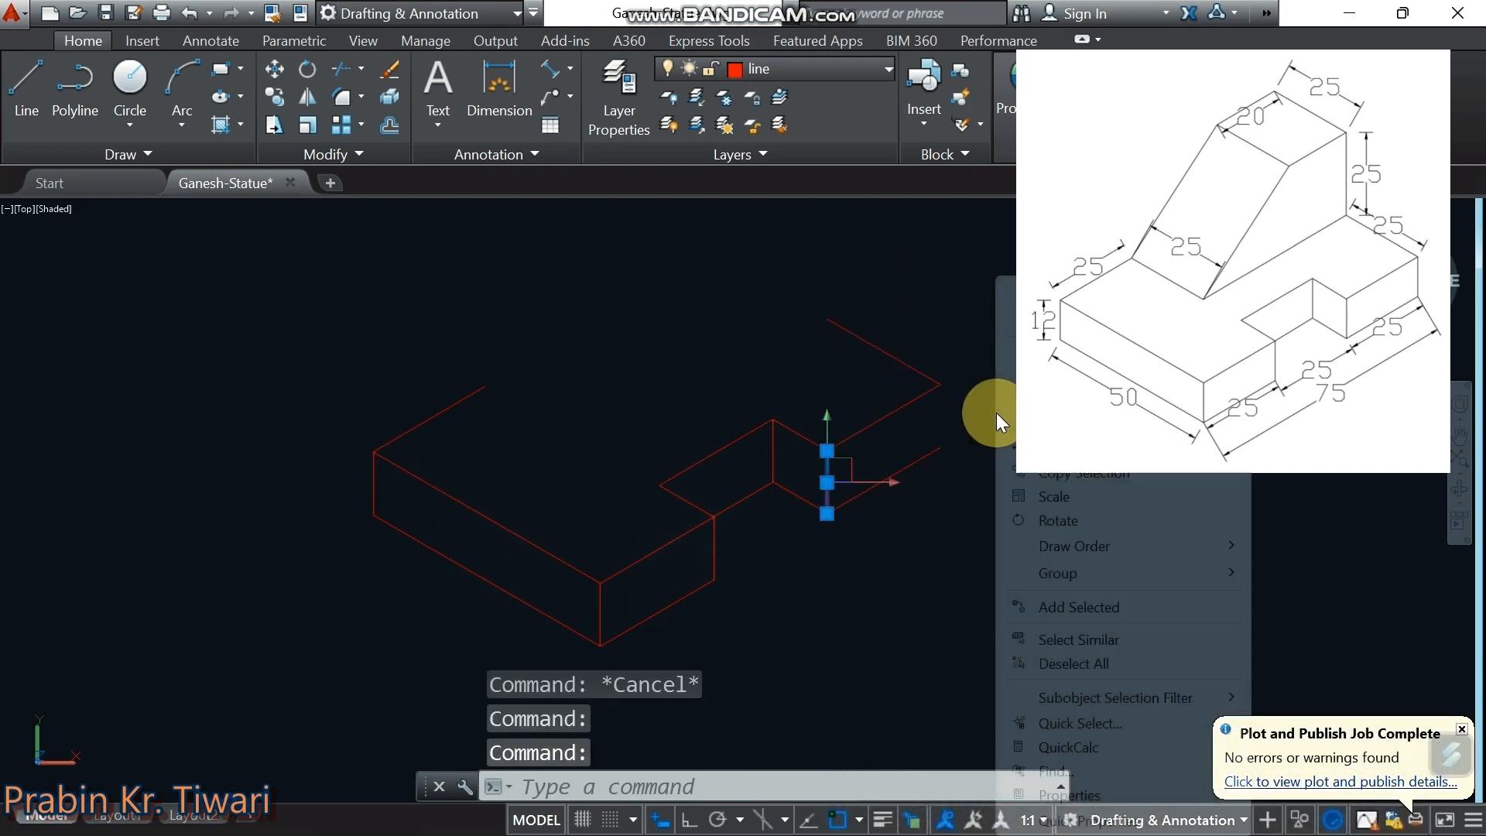
{"action": "left_click", "coordinate": [1052, 474]}
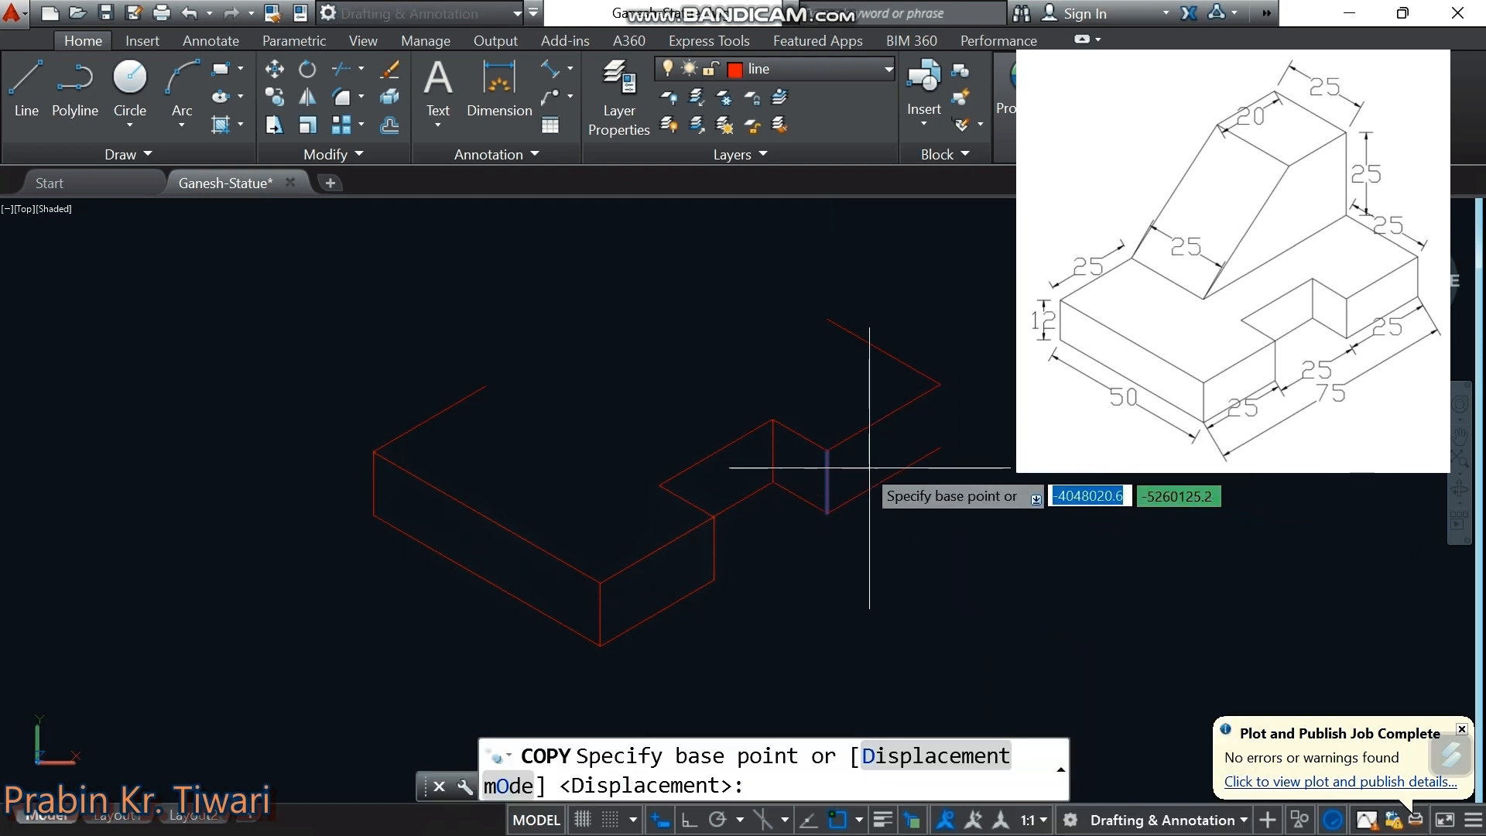
{"action": "left_click", "coordinate": [827, 449]}
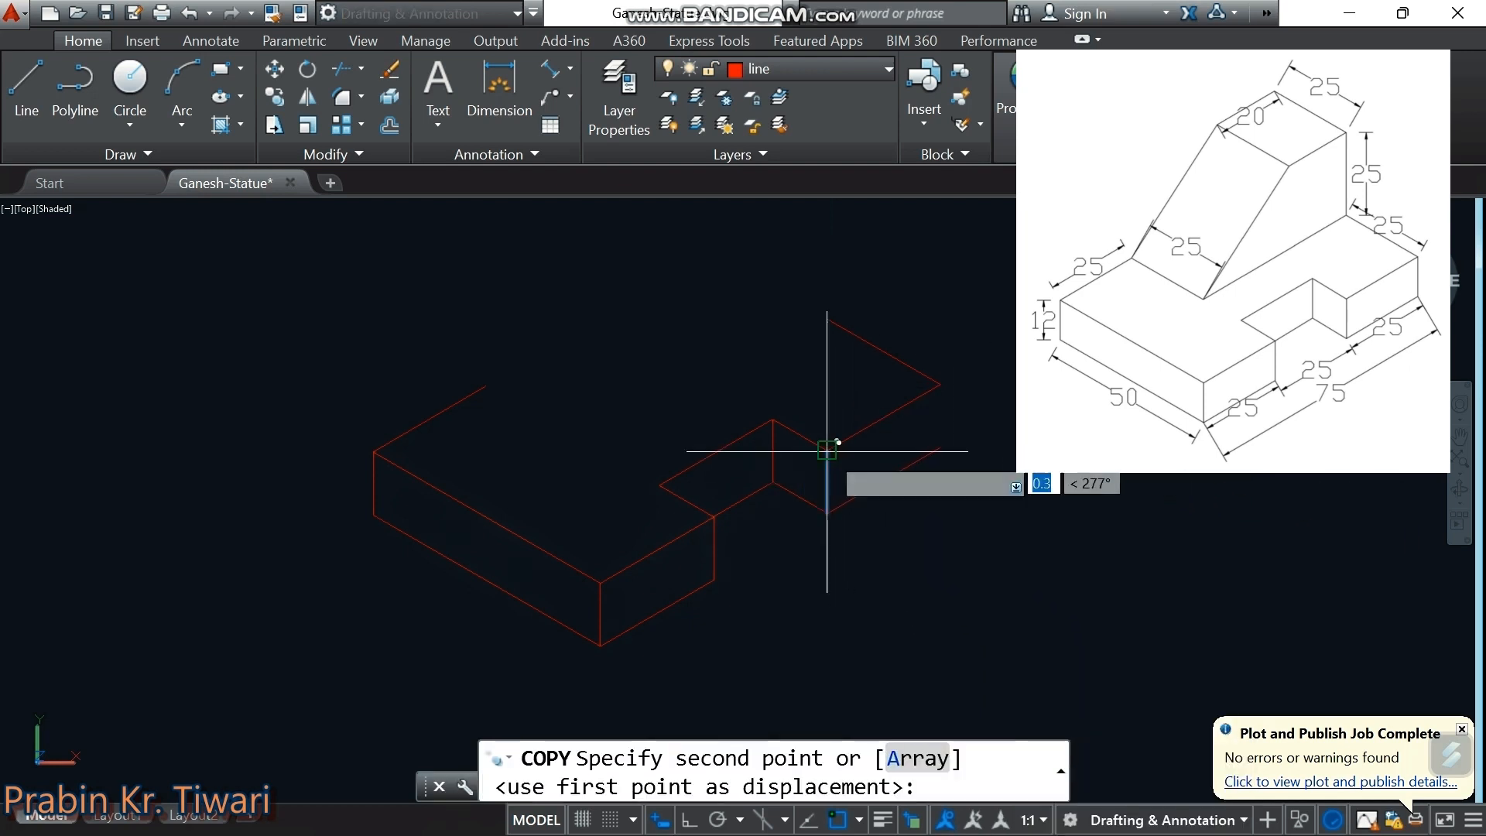
{"action": "left_click", "coordinate": [940, 383]}
{"action": "key", "text": "Escape"}
{"action": "key", "text": "Escape"}
{"action": "key", "text": "Escape"}
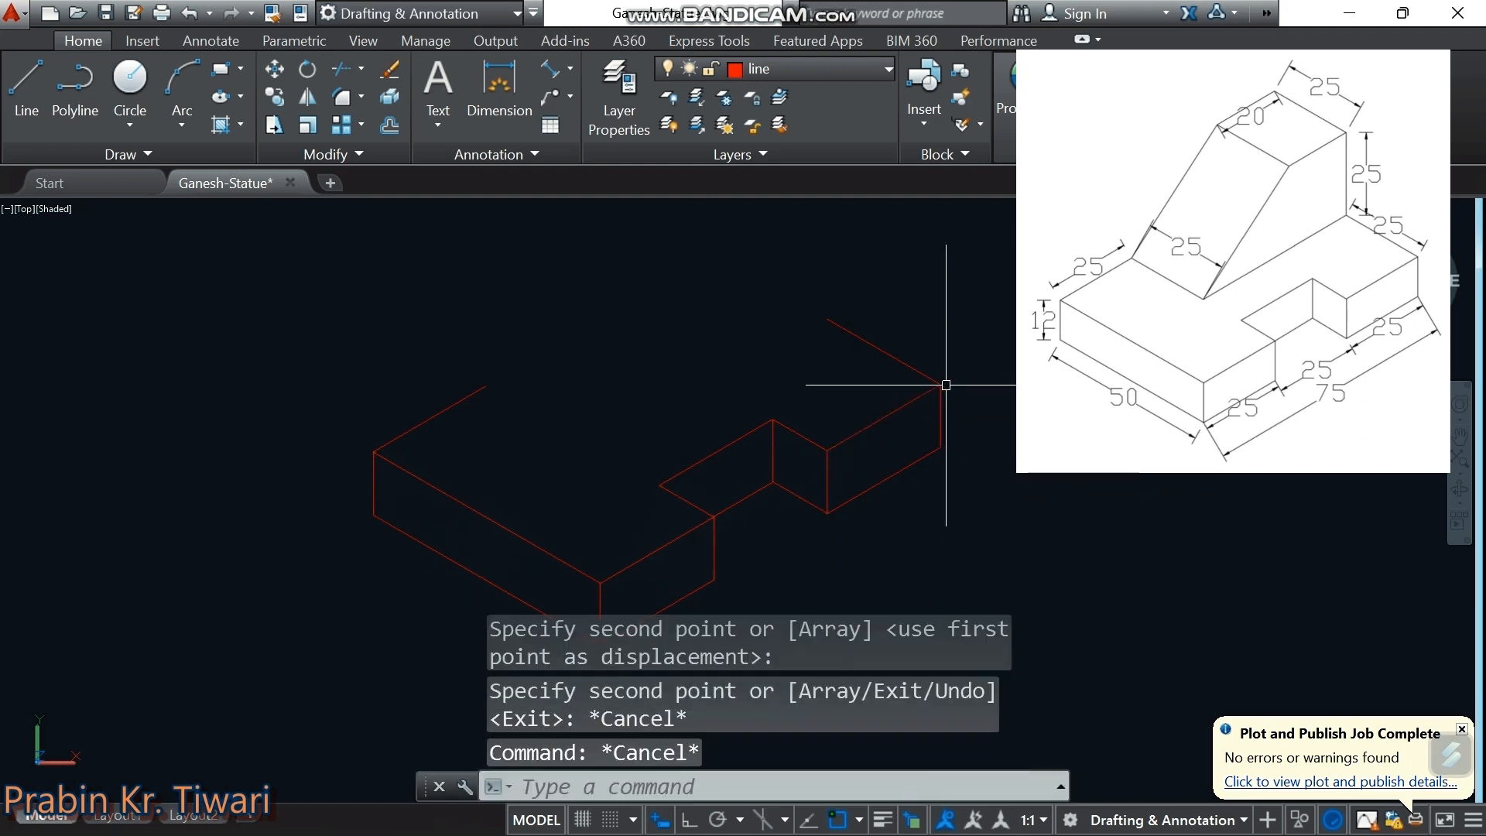
With Ortho on, draw a 25-unit vertical line upward from the free back end of the base's far 25-unit top edge
{"action": "middle_click_drag", "start_coordinate": [774, 384], "coordinate": [784, 406]}
{"action": "left_click", "coordinate": [685, 822]}
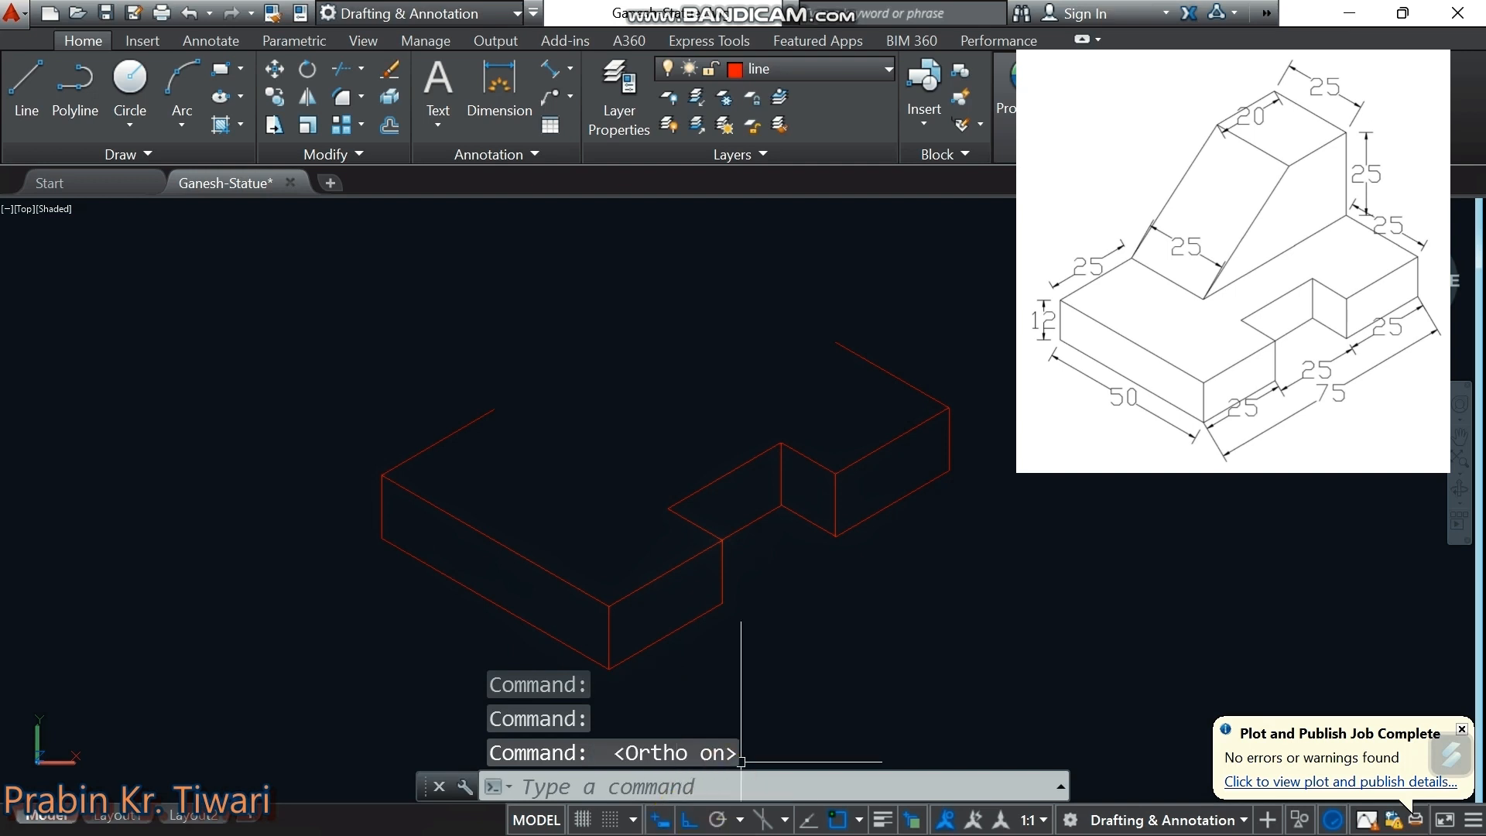
{"action": "middle_click_drag", "start_coordinate": [823, 420], "coordinate": [797, 442]}
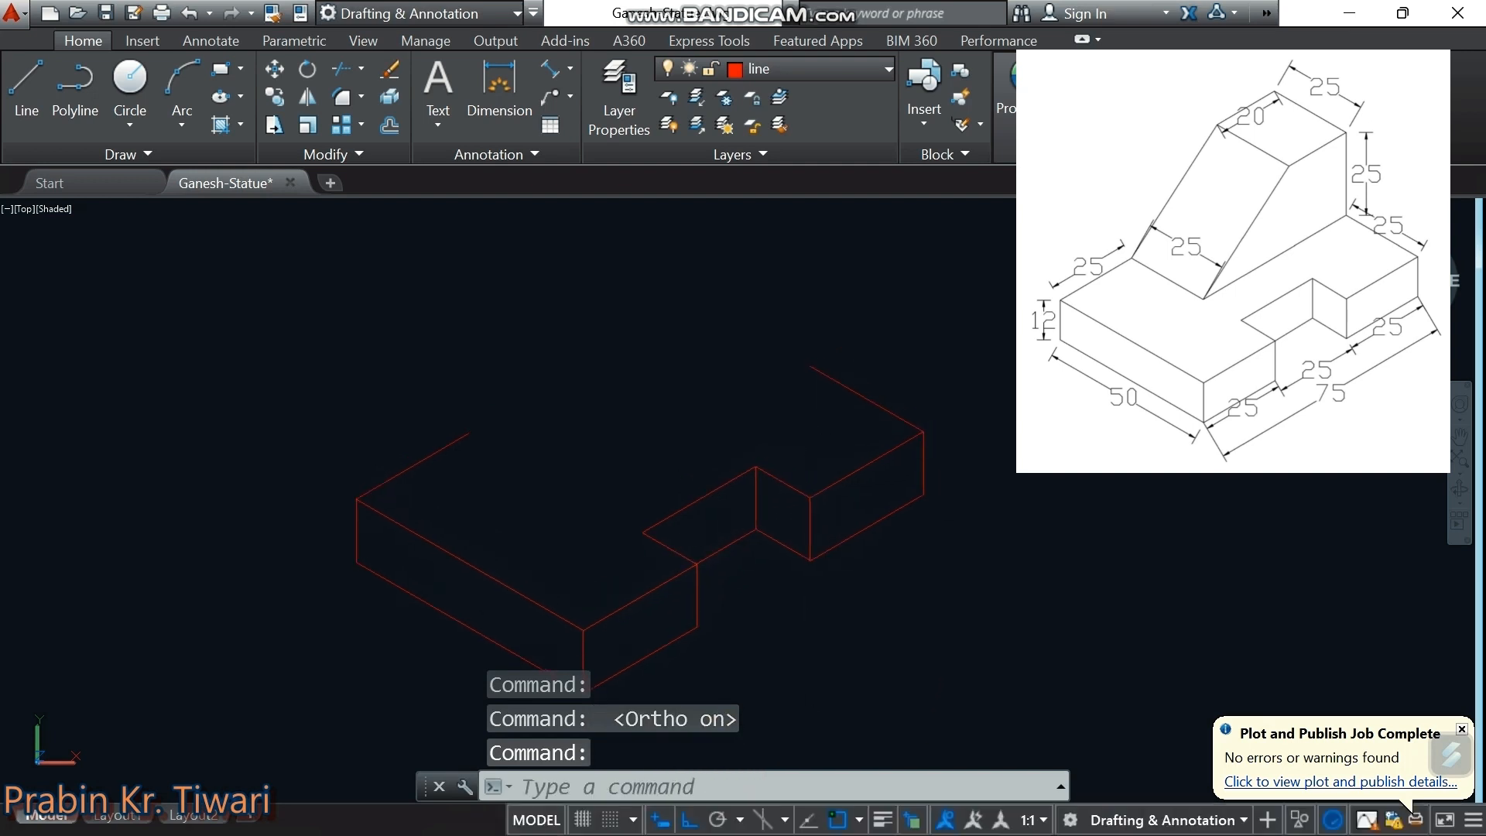
{"action": "type", "text": "l"}
{"action": "key", "text": "Return"}
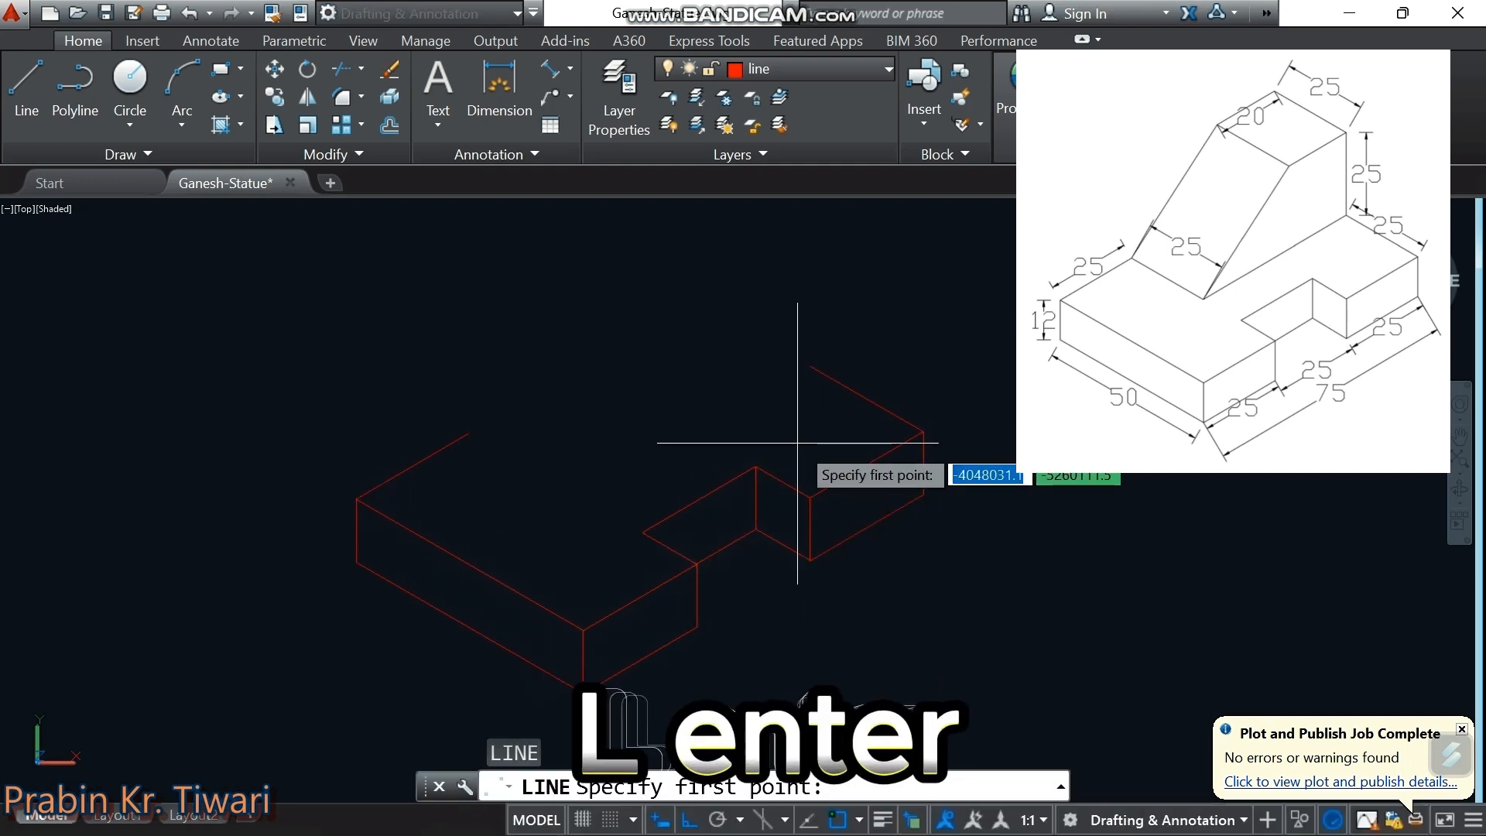
{"action": "left_click", "coordinate": [808, 365]}
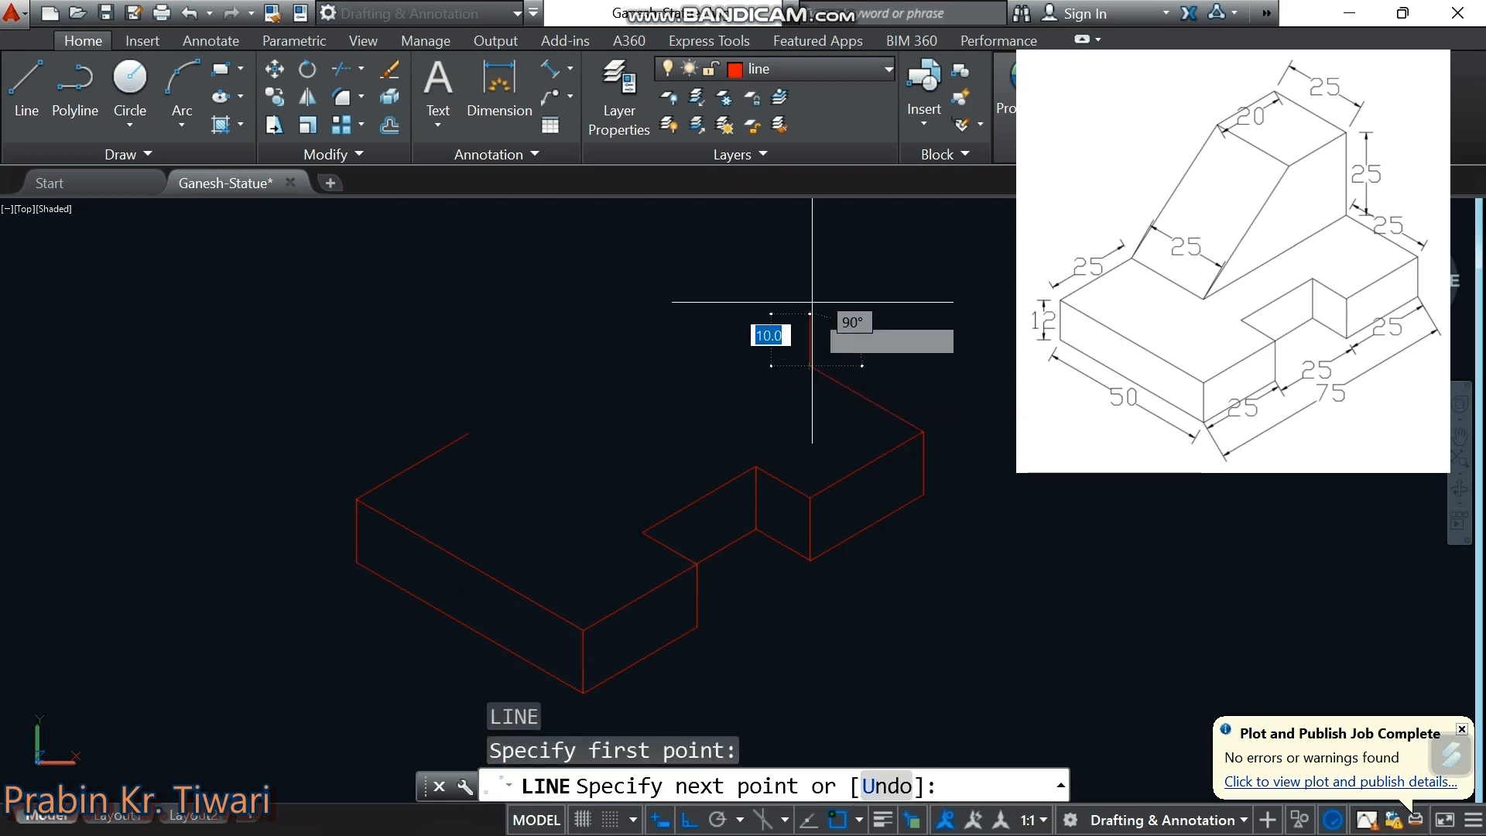
{"action": "middle_click_drag", "start_coordinate": [805, 317], "coordinate": [781, 383]}
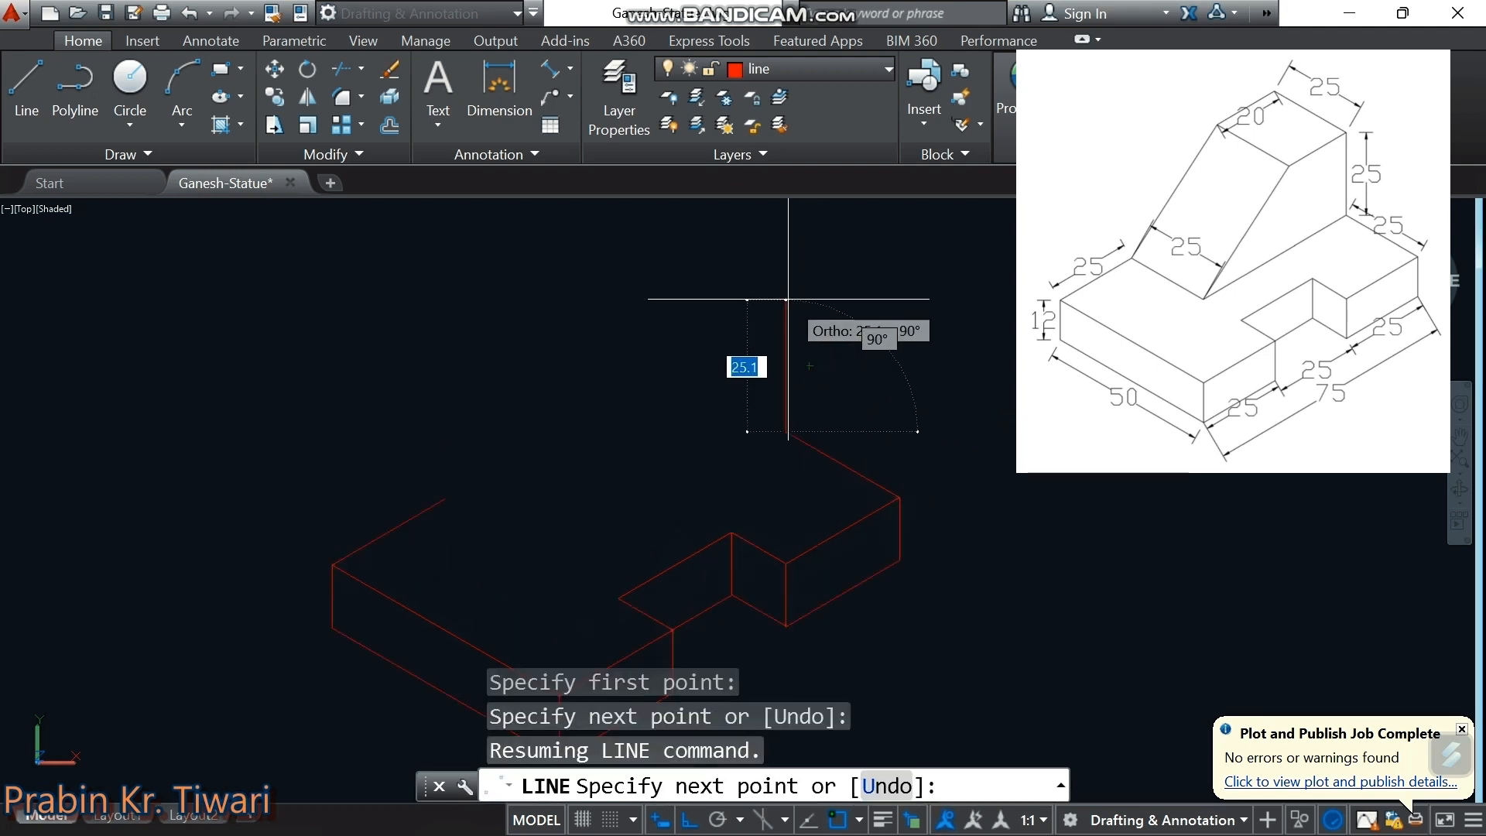
{"action": "key", "text": "Return"}
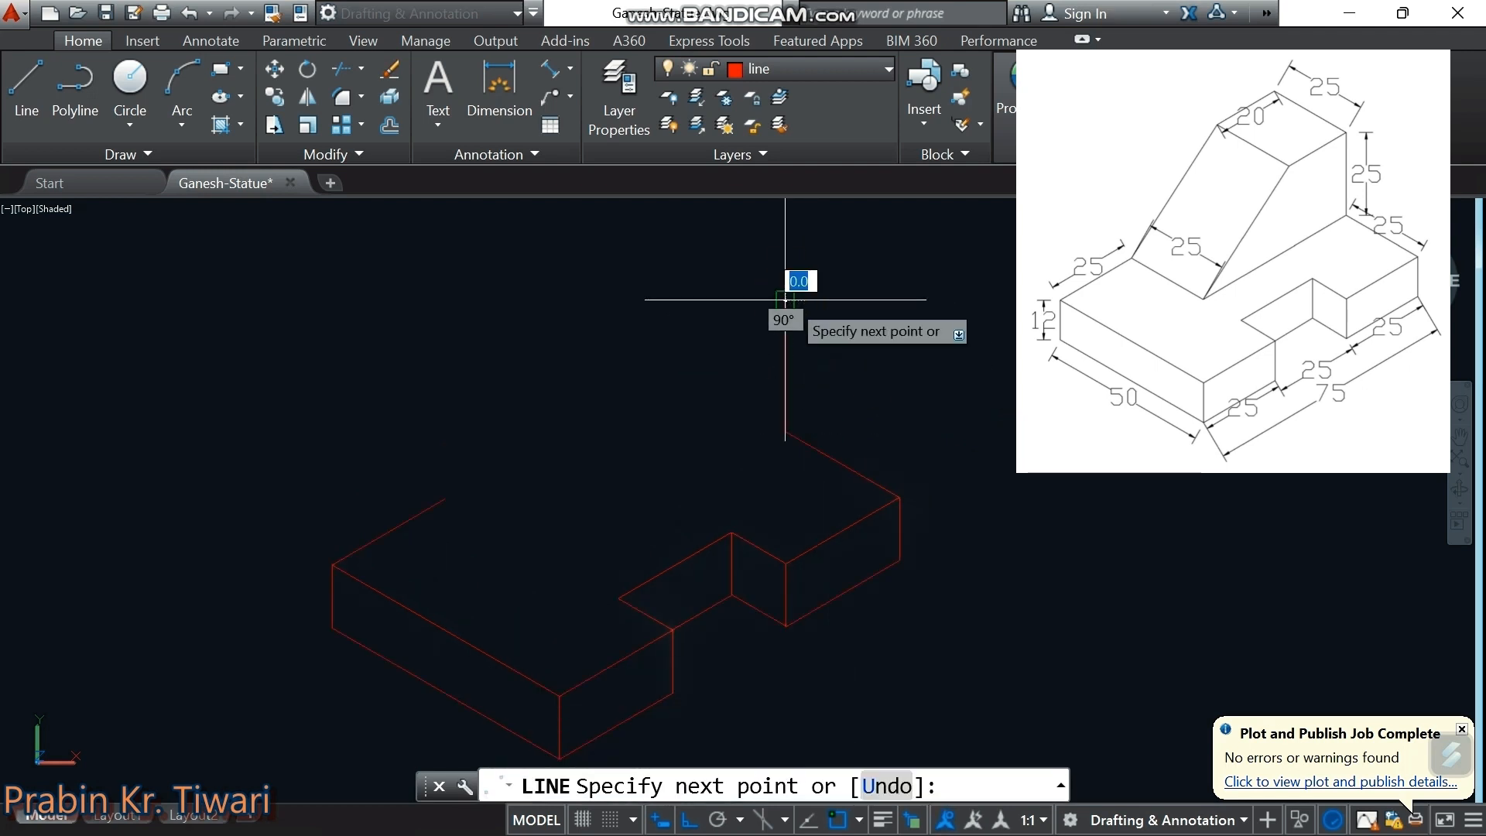
{"action": "key", "text": "Escape"}
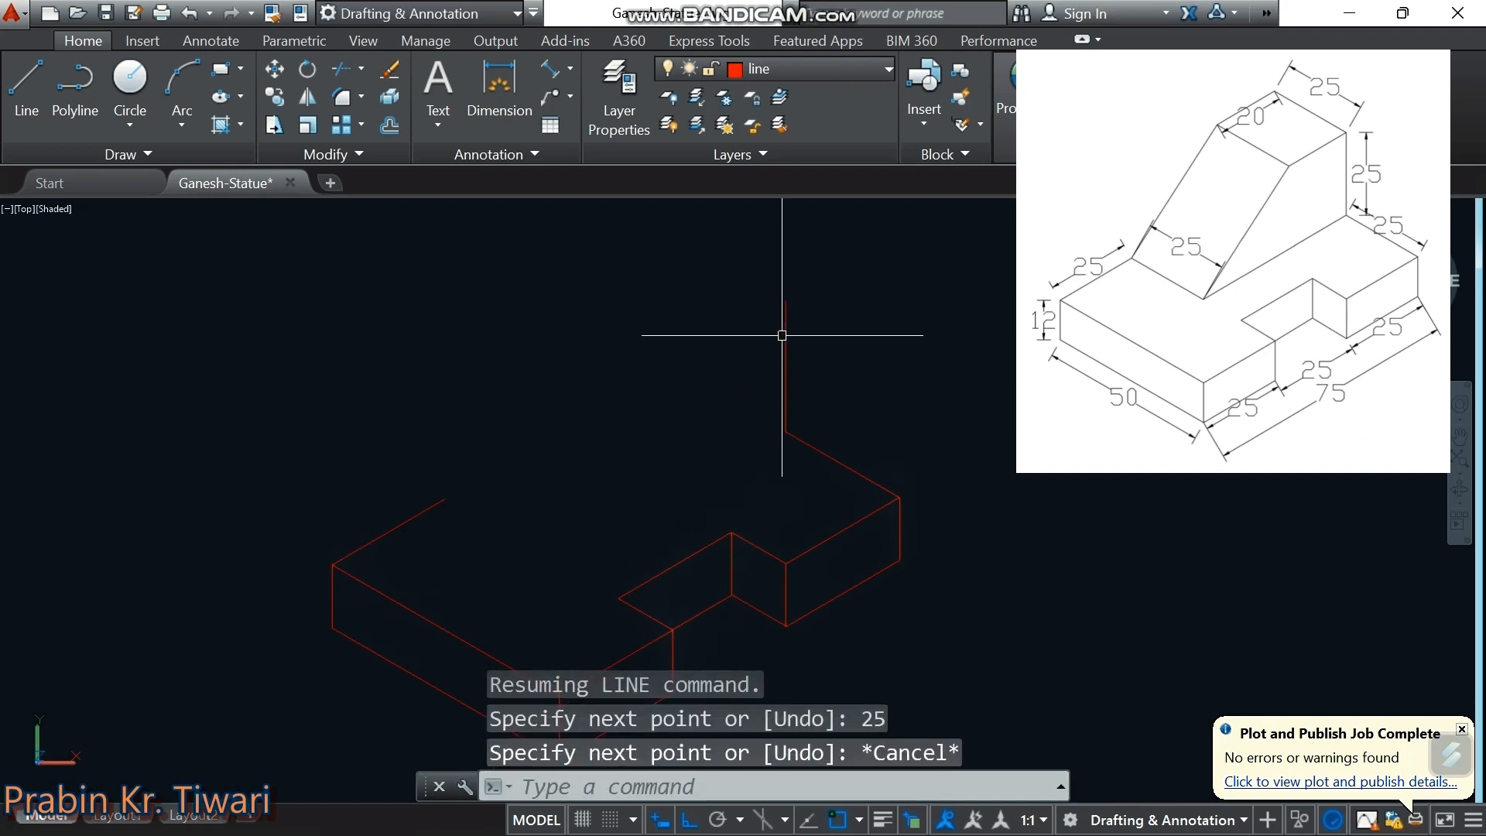
Copy the base's far 25-unit top edge from its corner end to the top of the 25-unit vertical line
{"action": "scroll", "coordinate": [770, 418], "scroll_direction": "down", "scroll_amount": 2}
{"action": "middle_click_drag", "start_coordinate": [760, 417], "coordinate": [732, 406]}
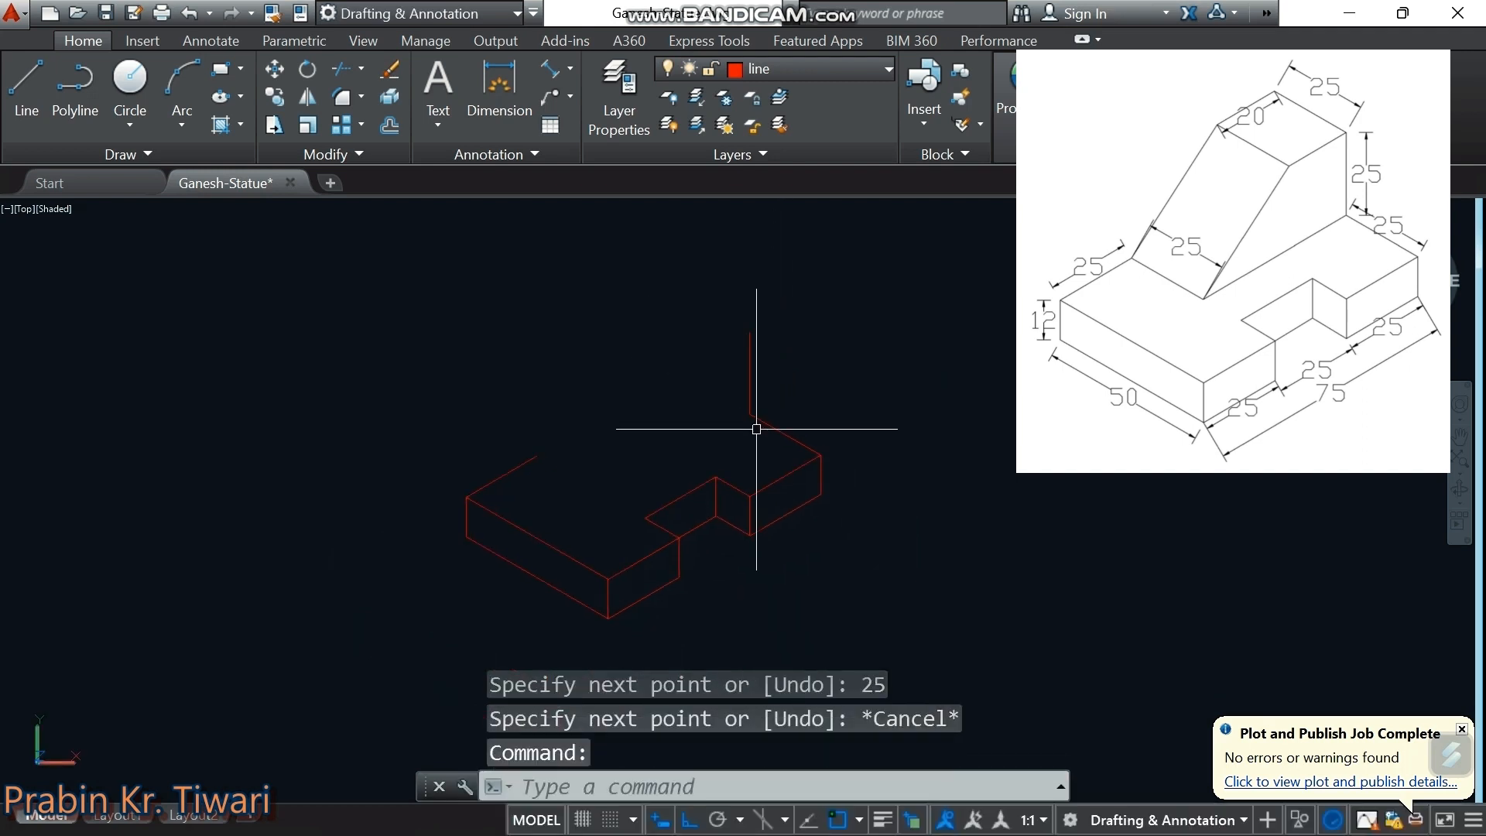
{"action": "left_click", "coordinate": [785, 433]}
{"action": "right_click", "coordinate": [733, 455]}
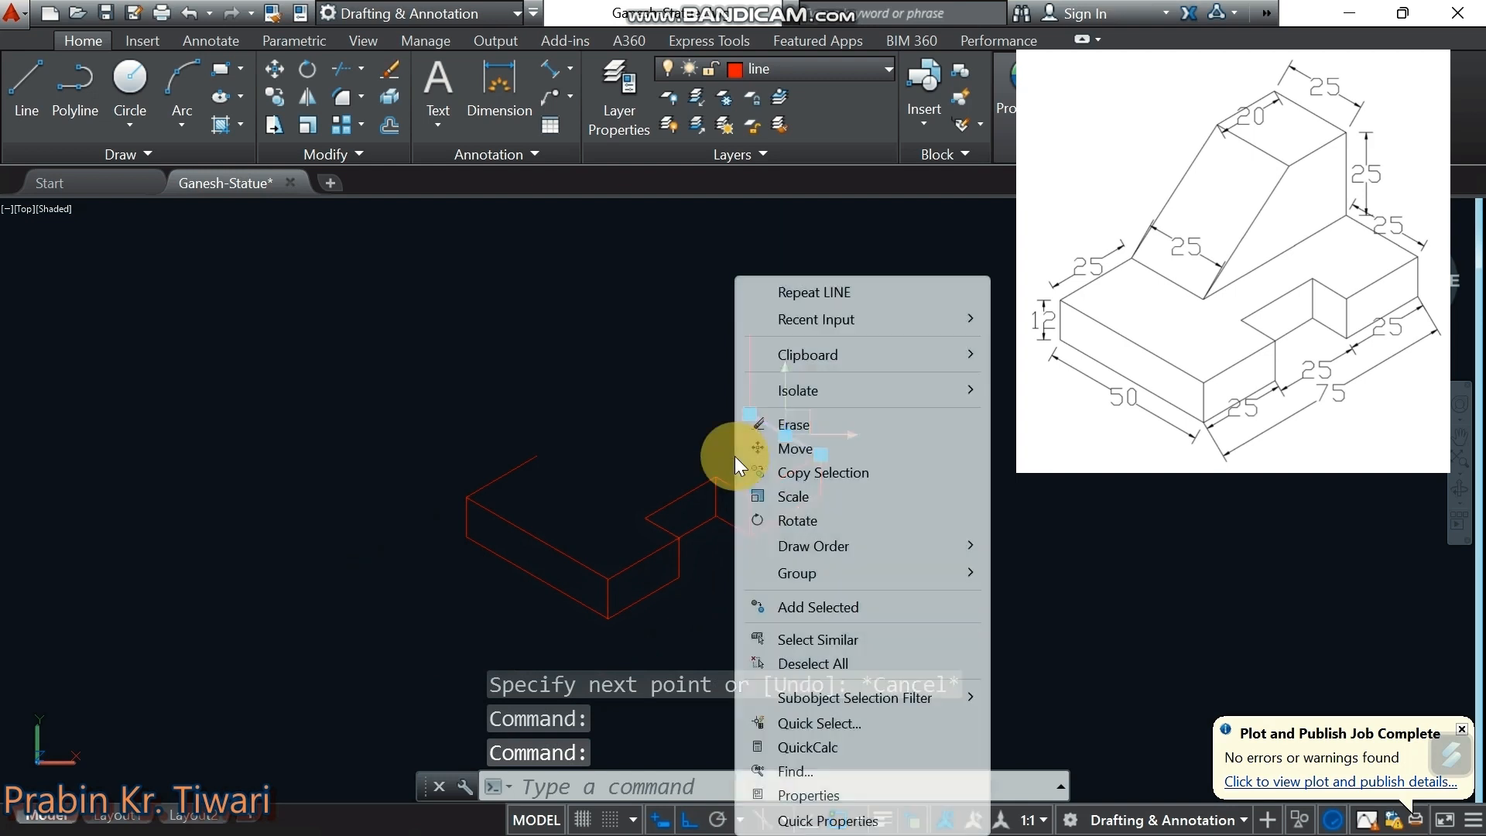
{"action": "left_click", "coordinate": [774, 469]}
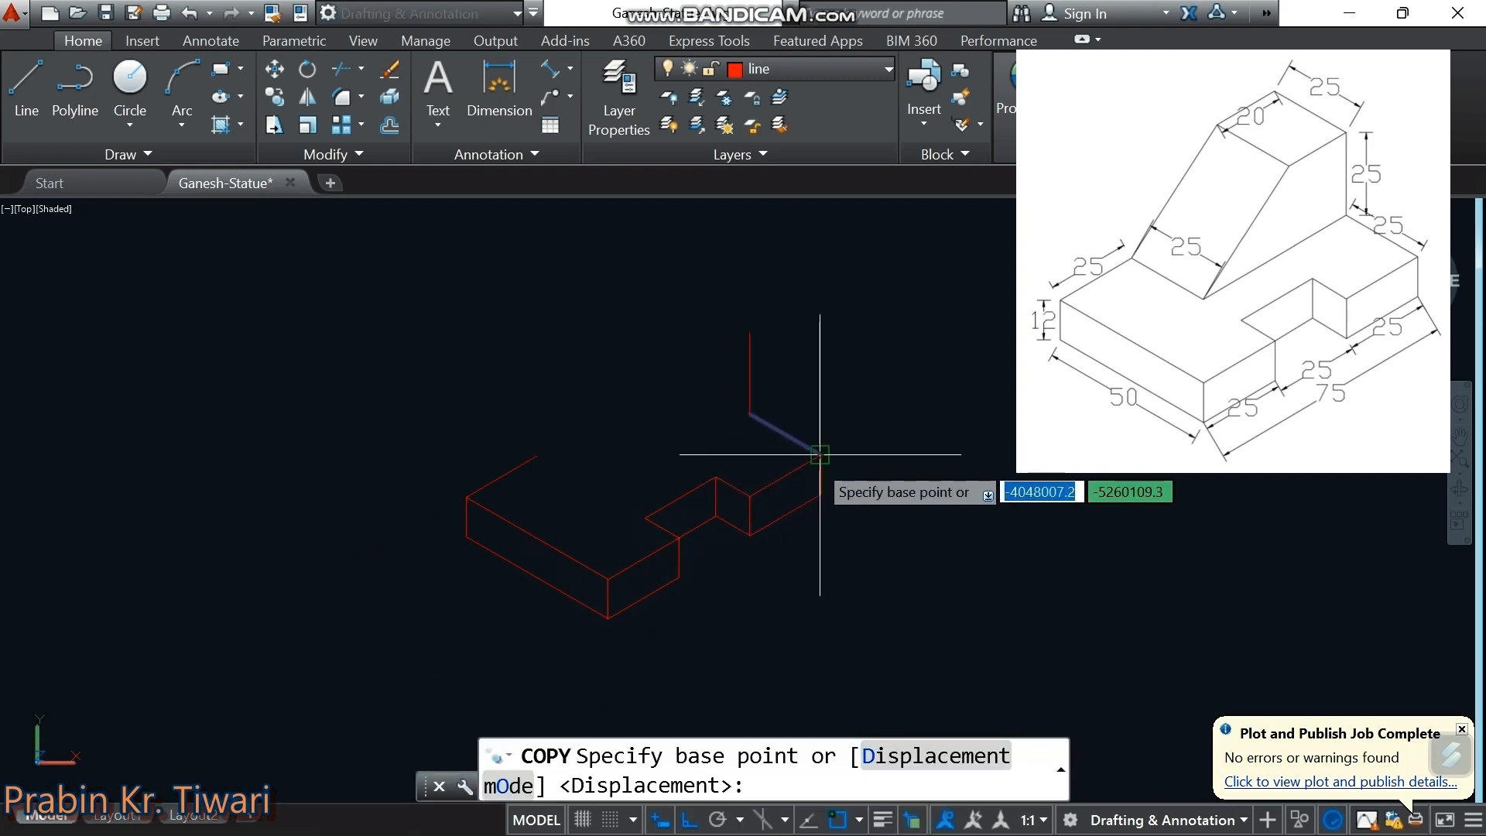
{"action": "left_click", "coordinate": [820, 454]}
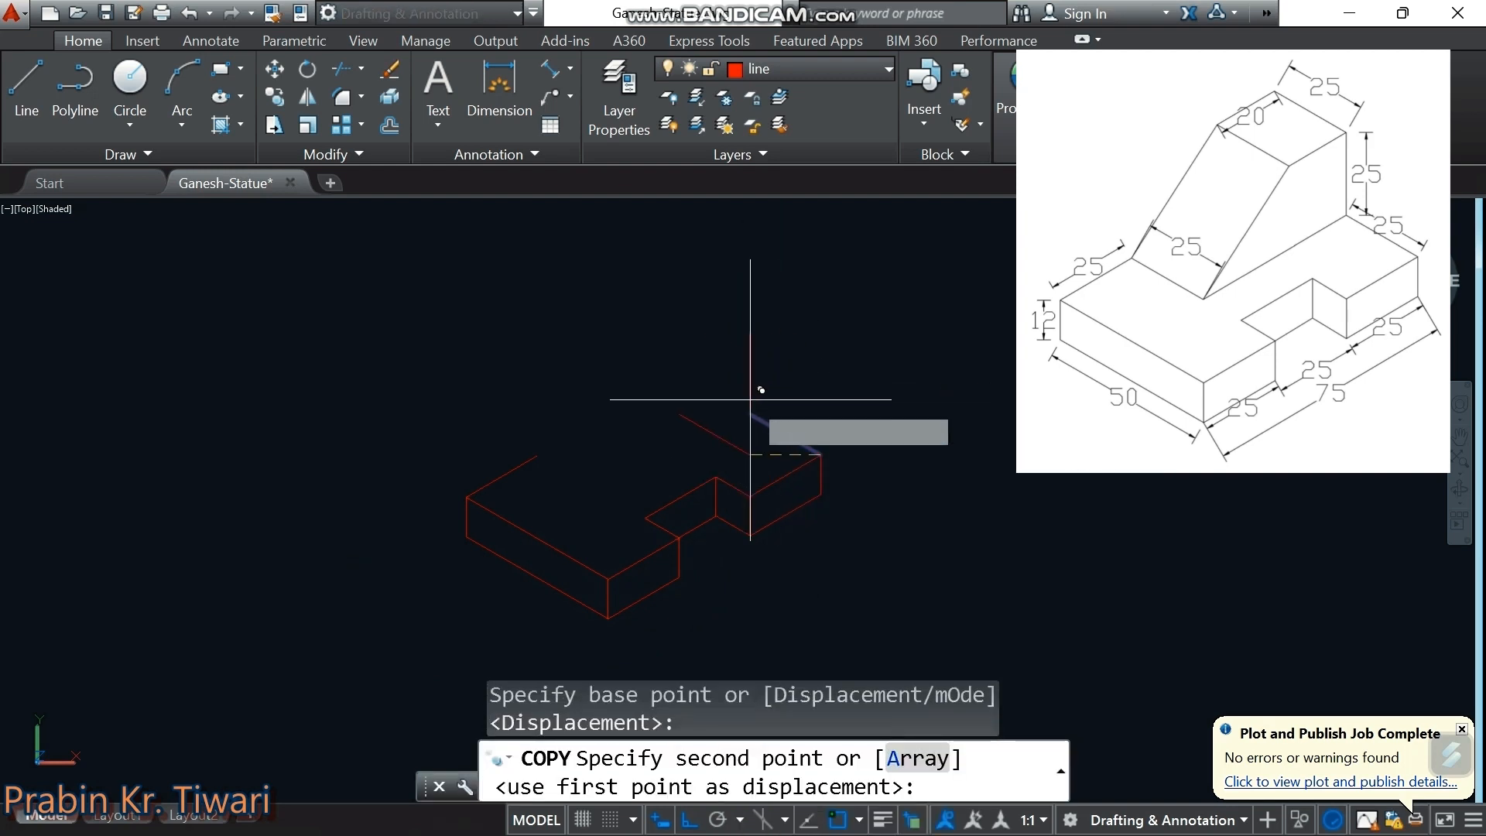
{"action": "scroll", "coordinate": [754, 358], "scroll_direction": "up", "scroll_amount": 5}
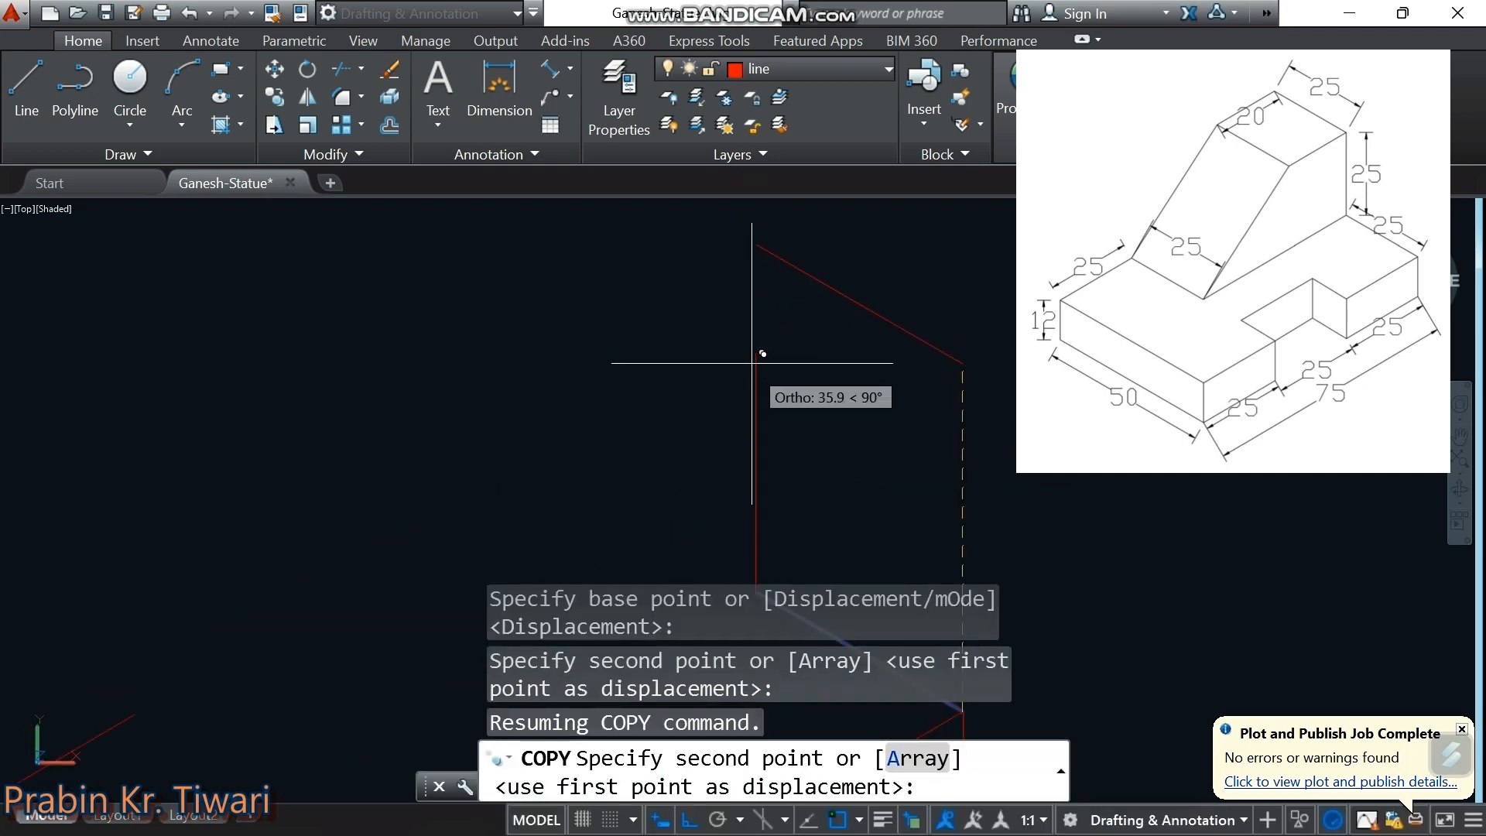
{"action": "left_click", "coordinate": [756, 352]}
{"action": "key", "text": "Escape"}
{"action": "key", "text": "Escape"}
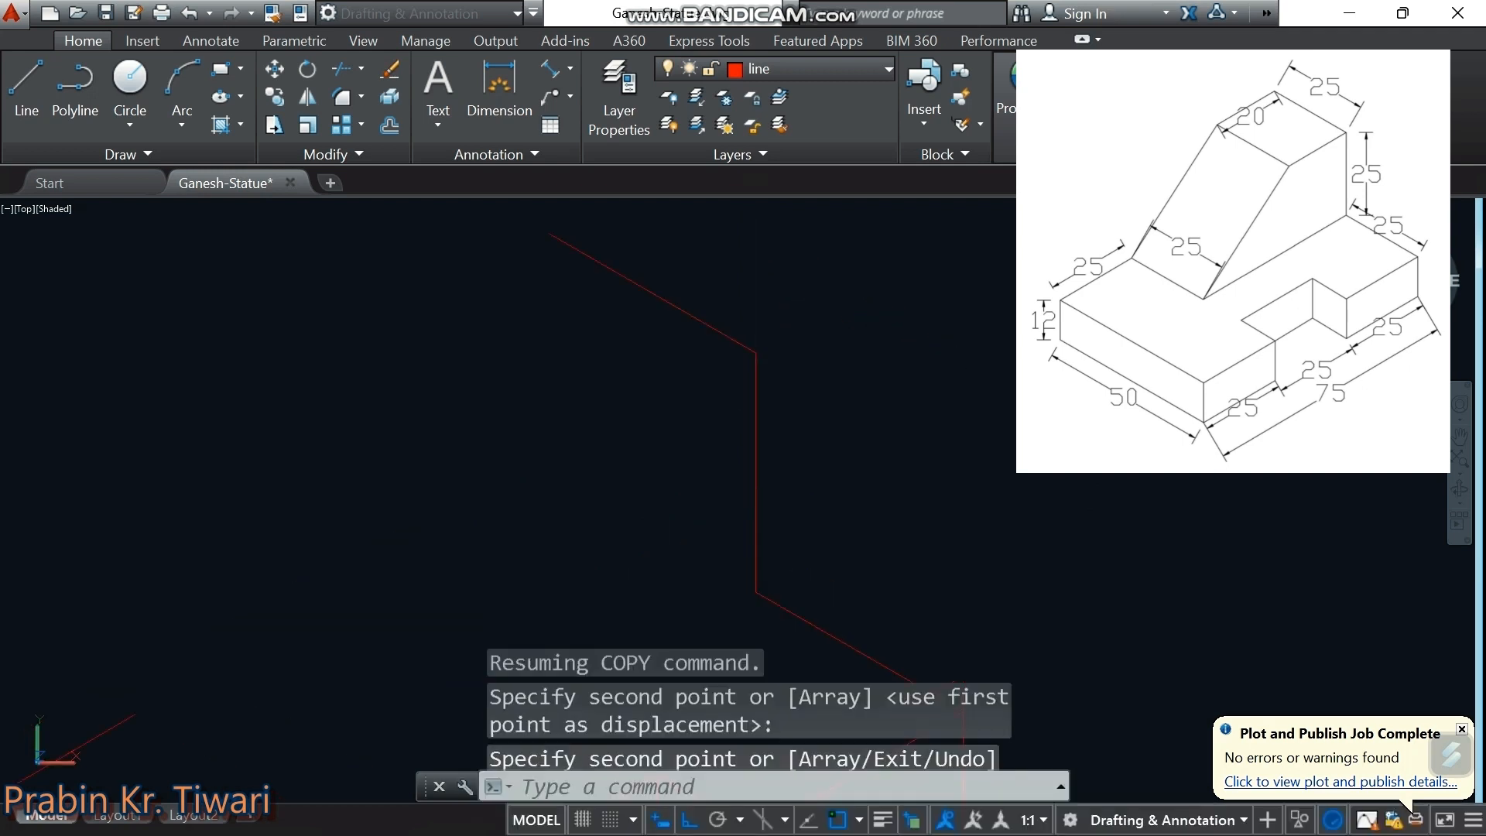
Copy the upper 25-unit line from its back end to the free end of the base's near 25-unit side edge
{"action": "scroll", "coordinate": [697, 422], "scroll_direction": "down", "scroll_amount": 3}
{"action": "scroll", "coordinate": [686, 418], "scroll_direction": "up", "scroll_amount": 2}
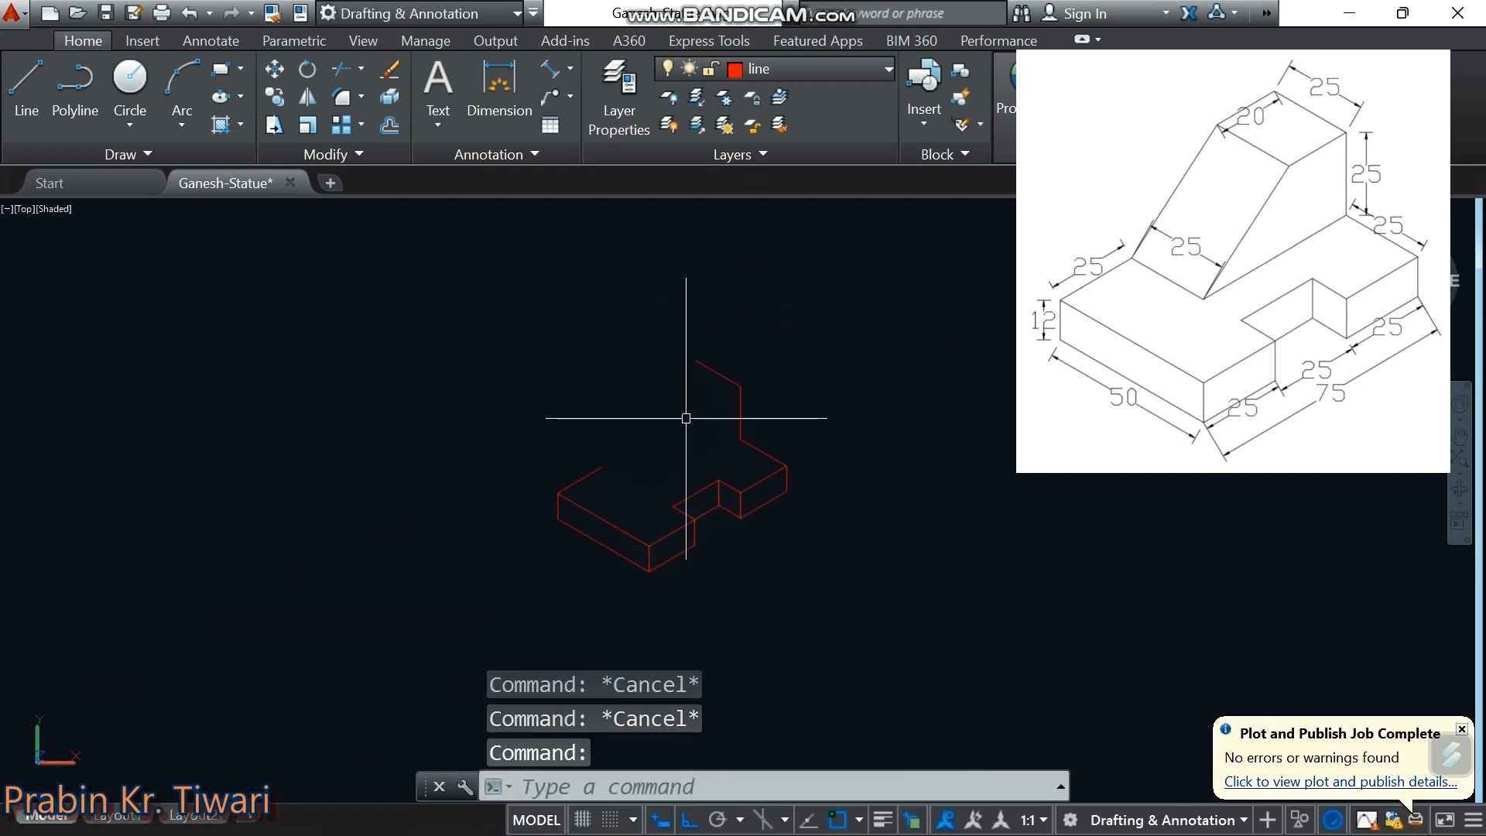
{"action": "left_click", "coordinate": [717, 373]}
{"action": "right_click", "coordinate": [843, 336]}
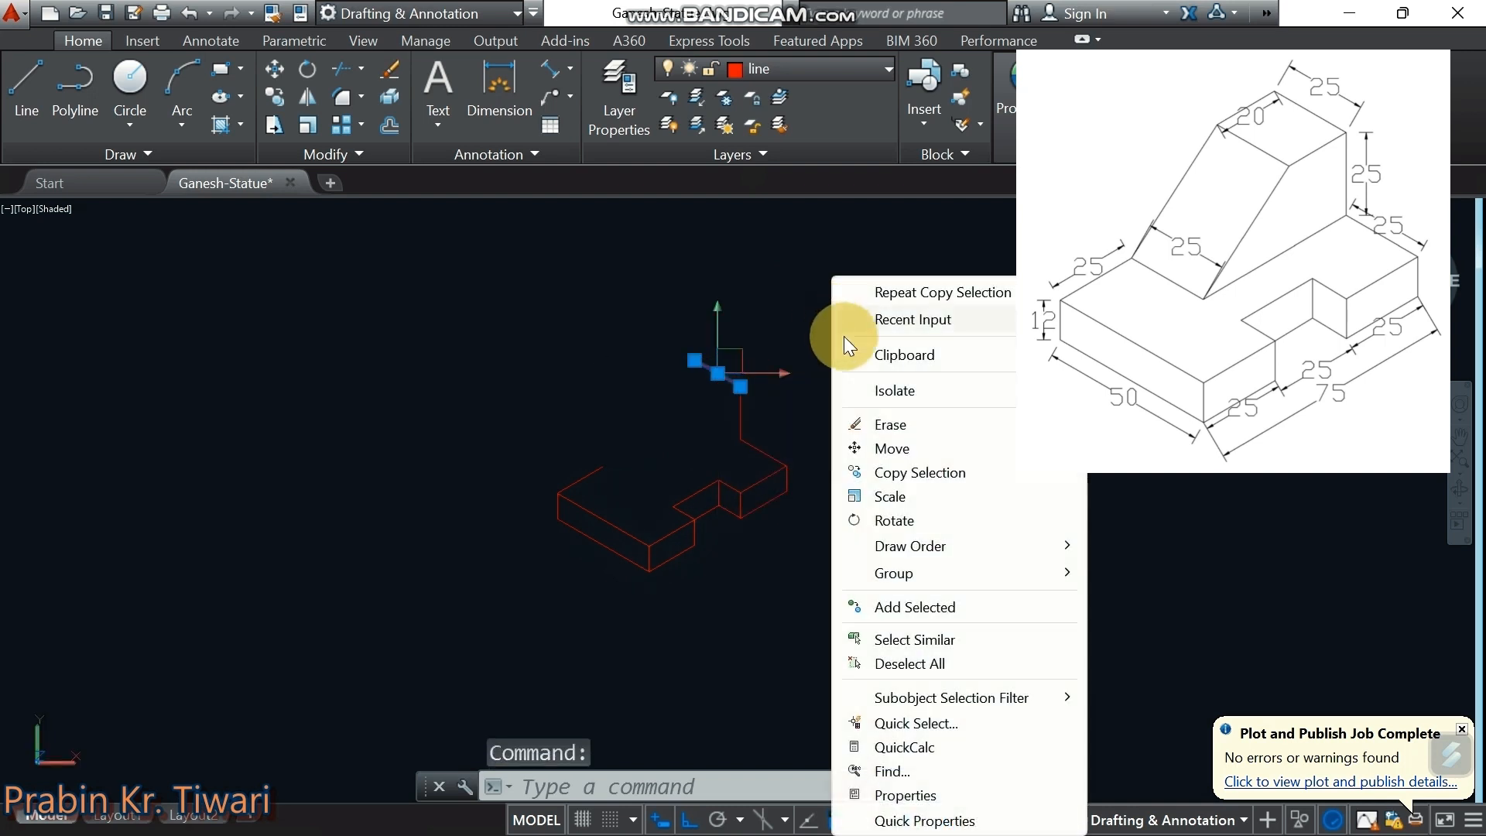
{"action": "left_click", "coordinate": [896, 474]}
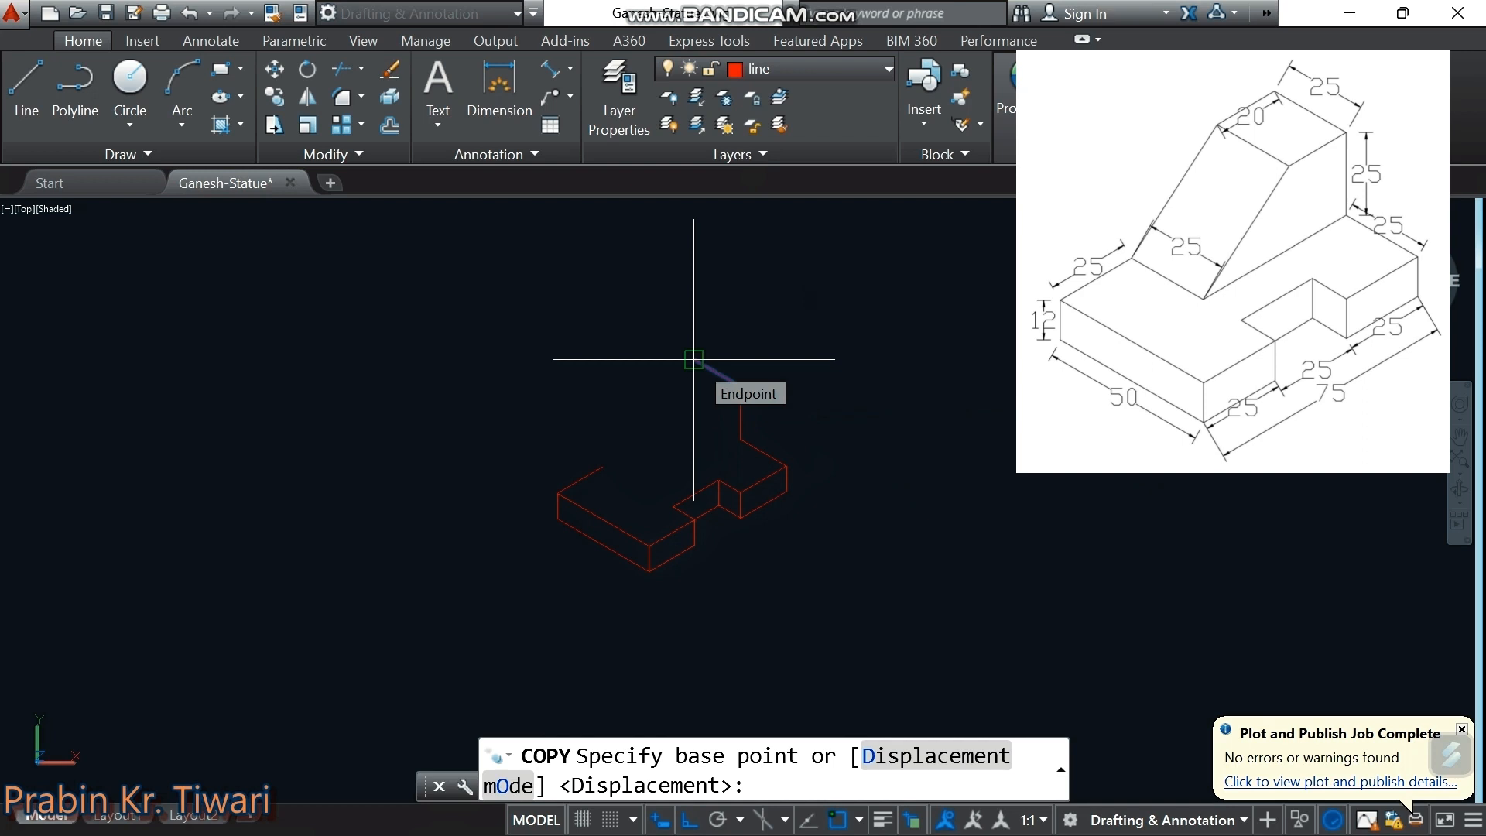
{"action": "left_click", "coordinate": [694, 359]}
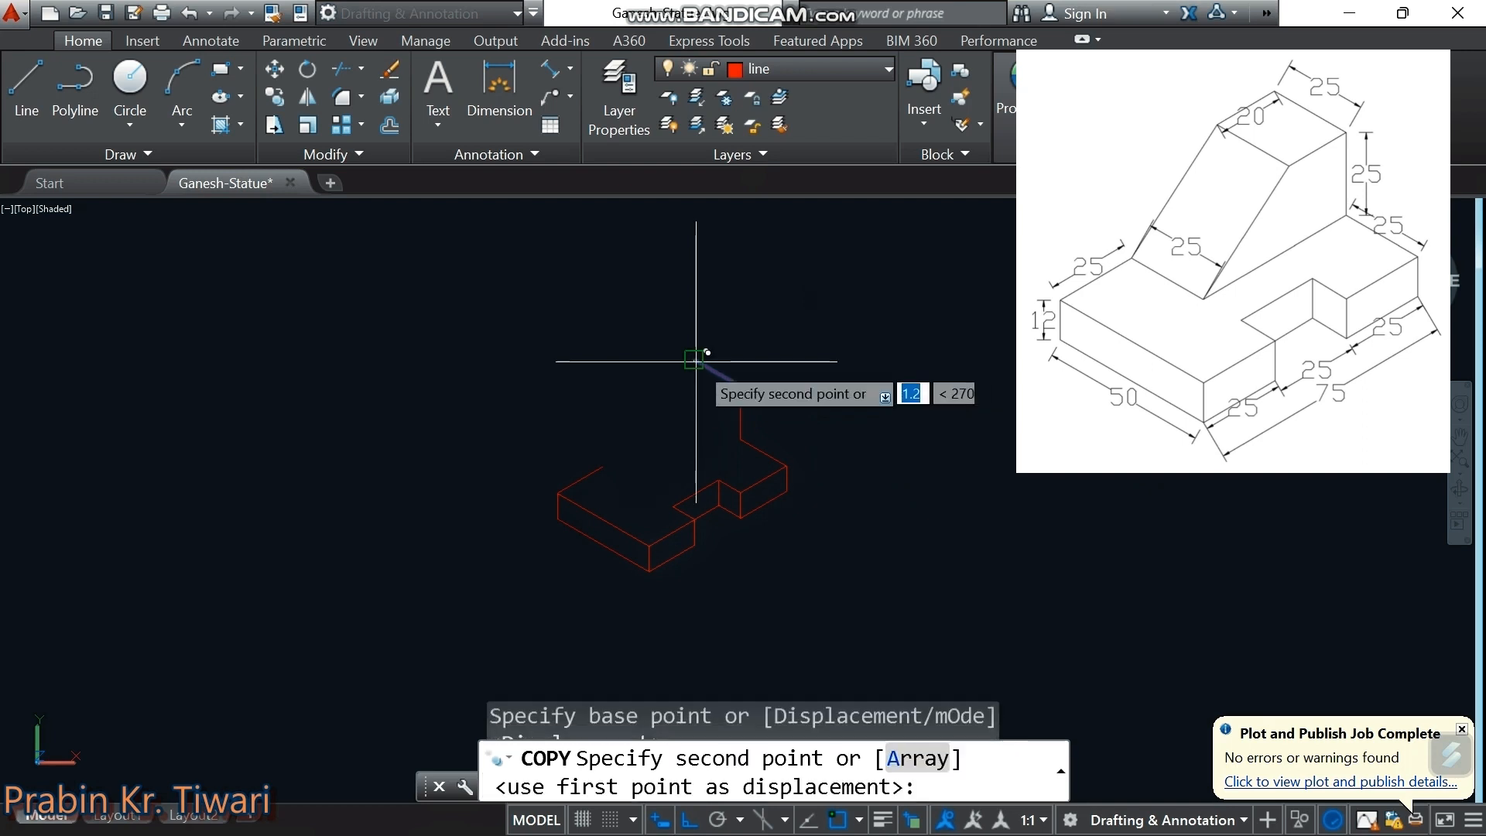
{"action": "scroll", "coordinate": [602, 466], "scroll_direction": "up", "scroll_amount": 3}
{"action": "left_click", "coordinate": [602, 466]}
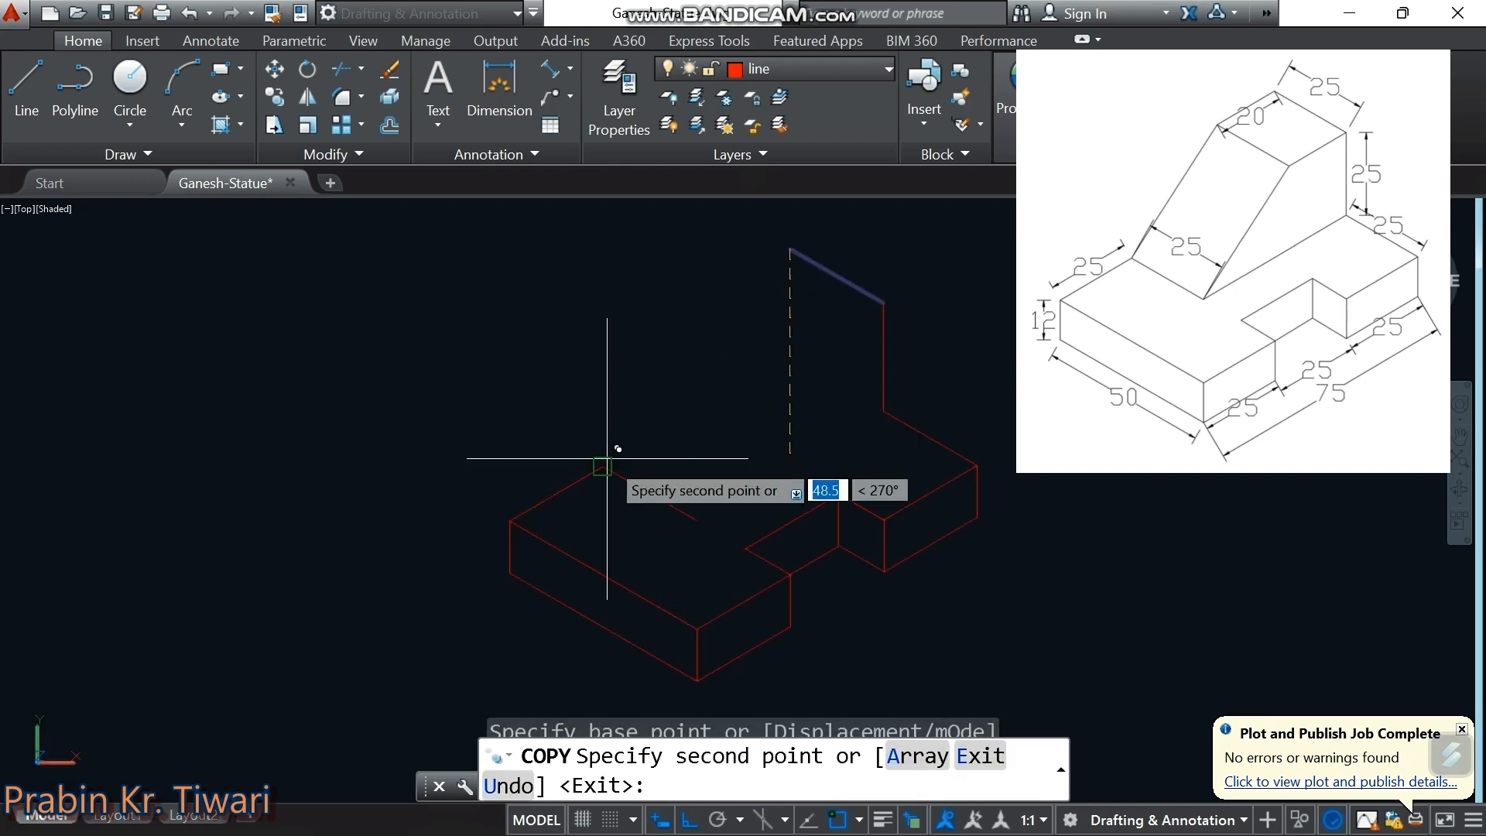
{"action": "key", "text": "Escape"}
{"action": "key", "text": "Escape"}
{"action": "key", "text": "Escape"}
{"action": "key", "text": "Escape"}
{"action": "scroll", "coordinate": [635, 489], "scroll_direction": "down", "scroll_amount": 4}
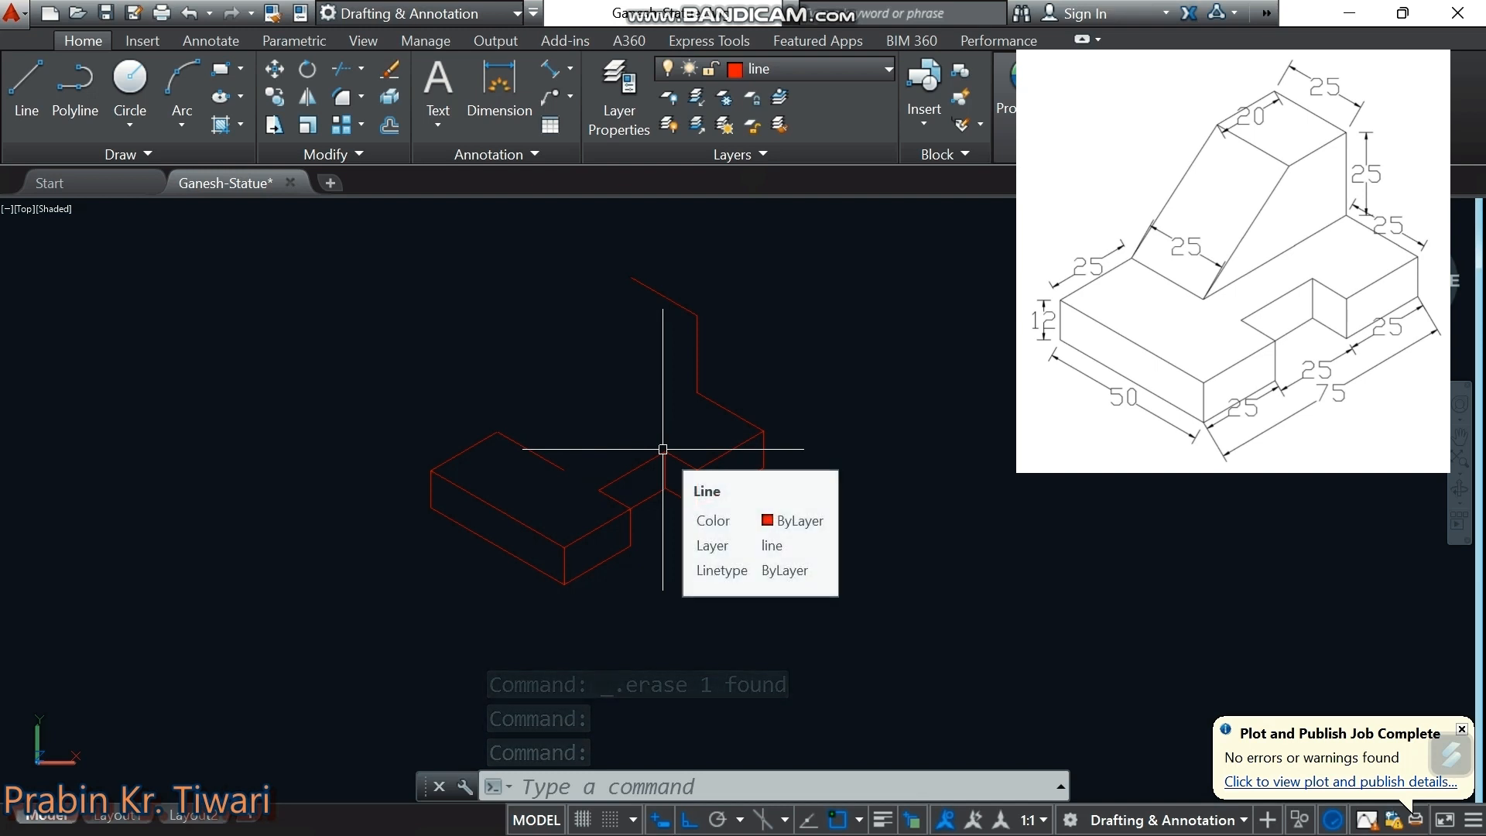
{"action": "type", "text": "l"}
{"action": "key", "text": "Return"}
{"action": "scroll", "coordinate": [763, 449], "scroll_direction": "up", "scroll_amount": 2}
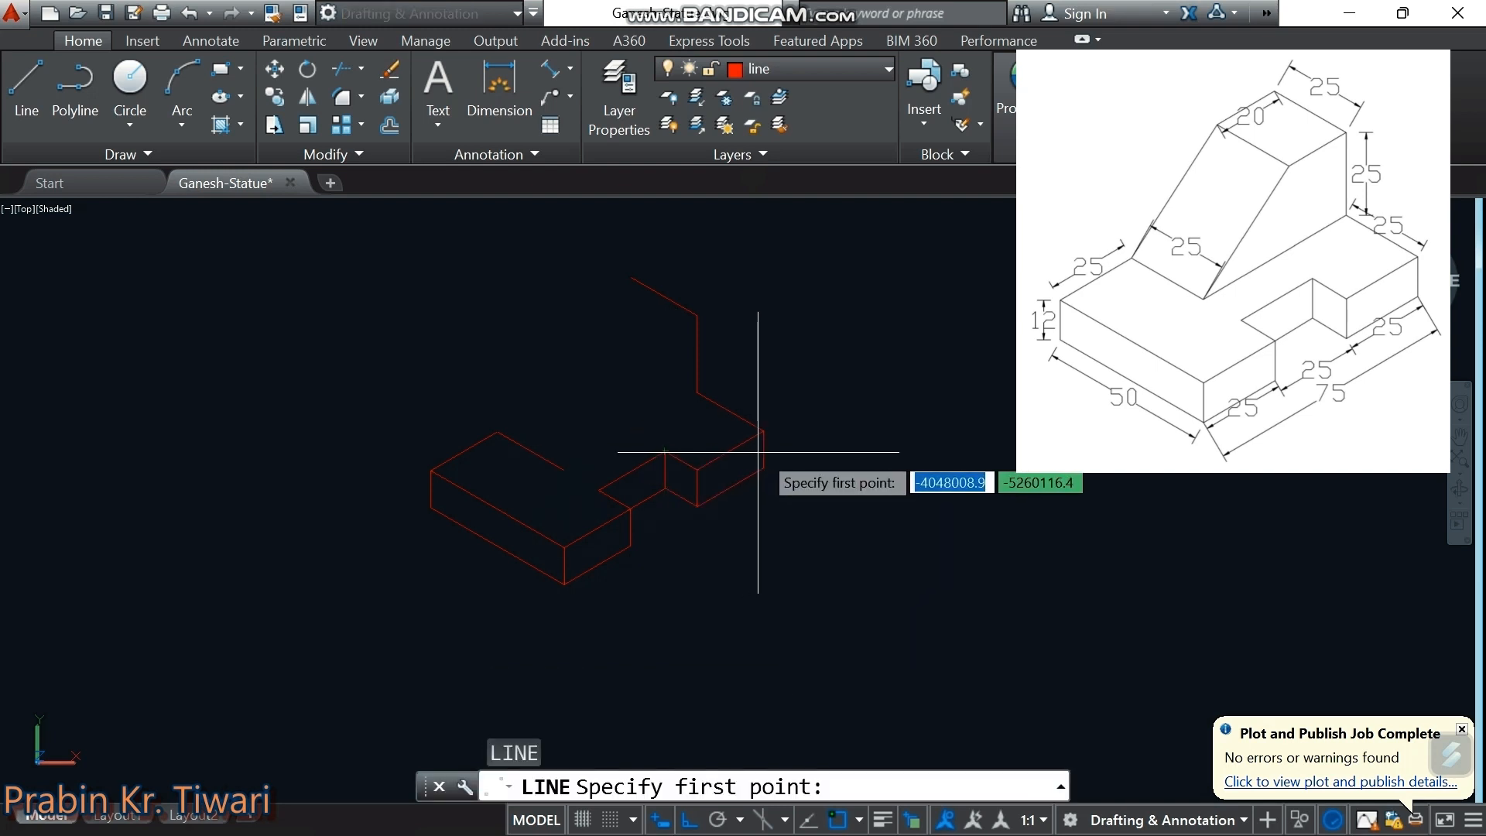
{"action": "key", "text": "Escape"}
With Ortho off, draw a 20-unit line from the base's far upper corner along the top edge toward the notch
{"action": "key", "text": "F8"}
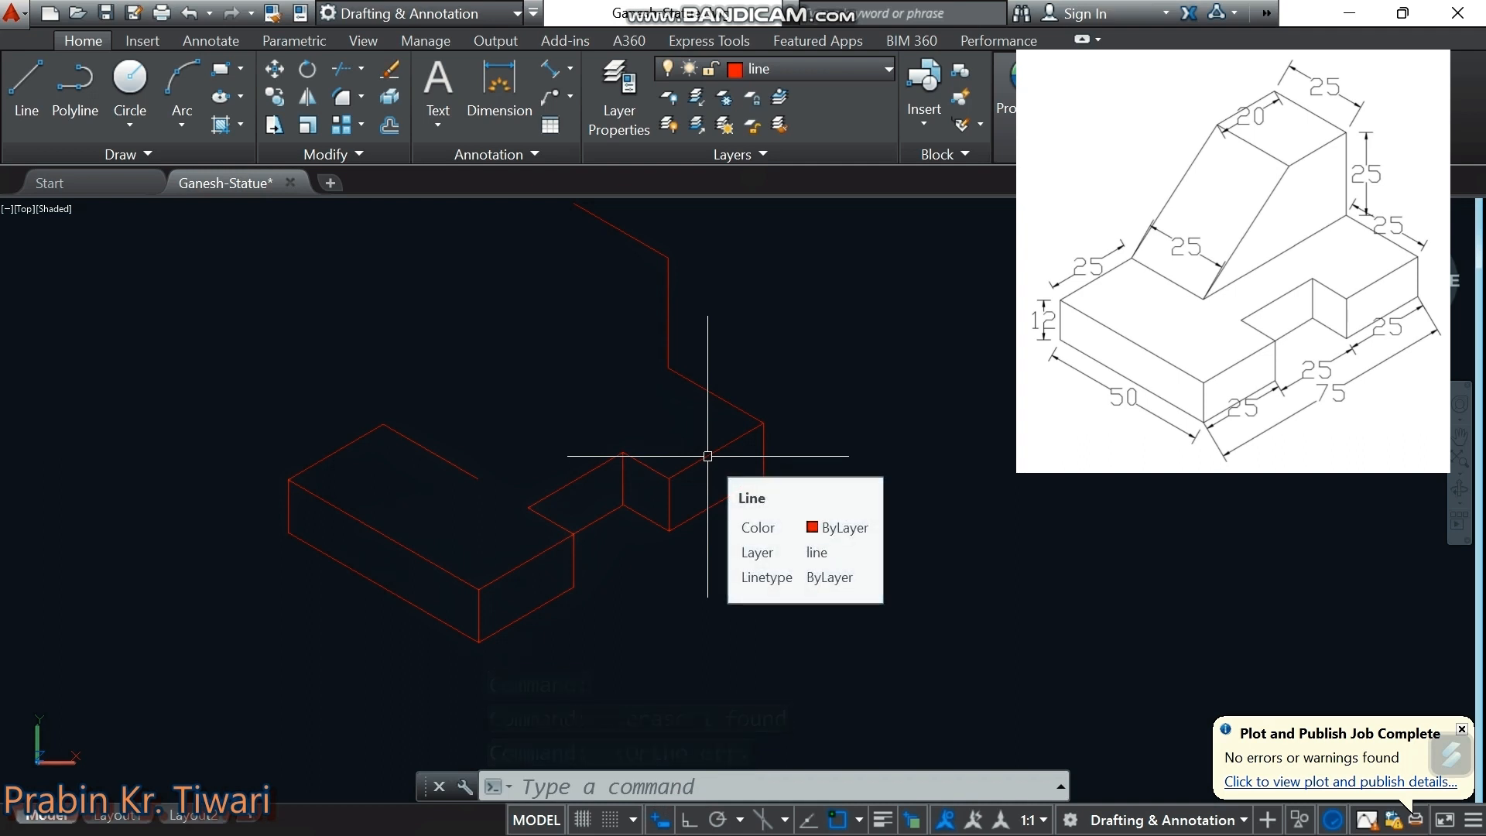
{"action": "type", "text": "l"}
{"action": "key", "text": "Return"}
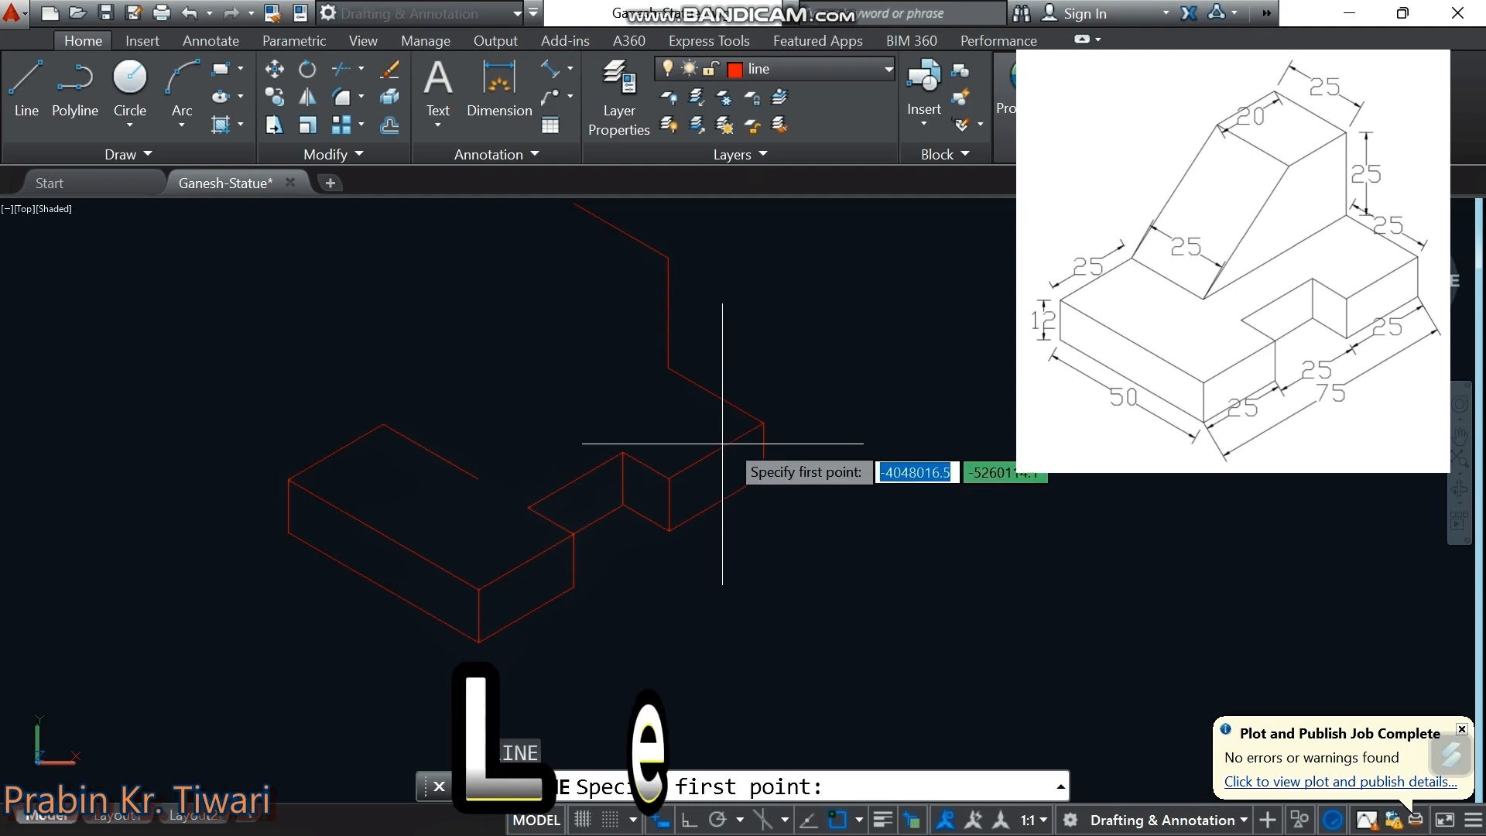
{"action": "left_click", "coordinate": [762, 424]}
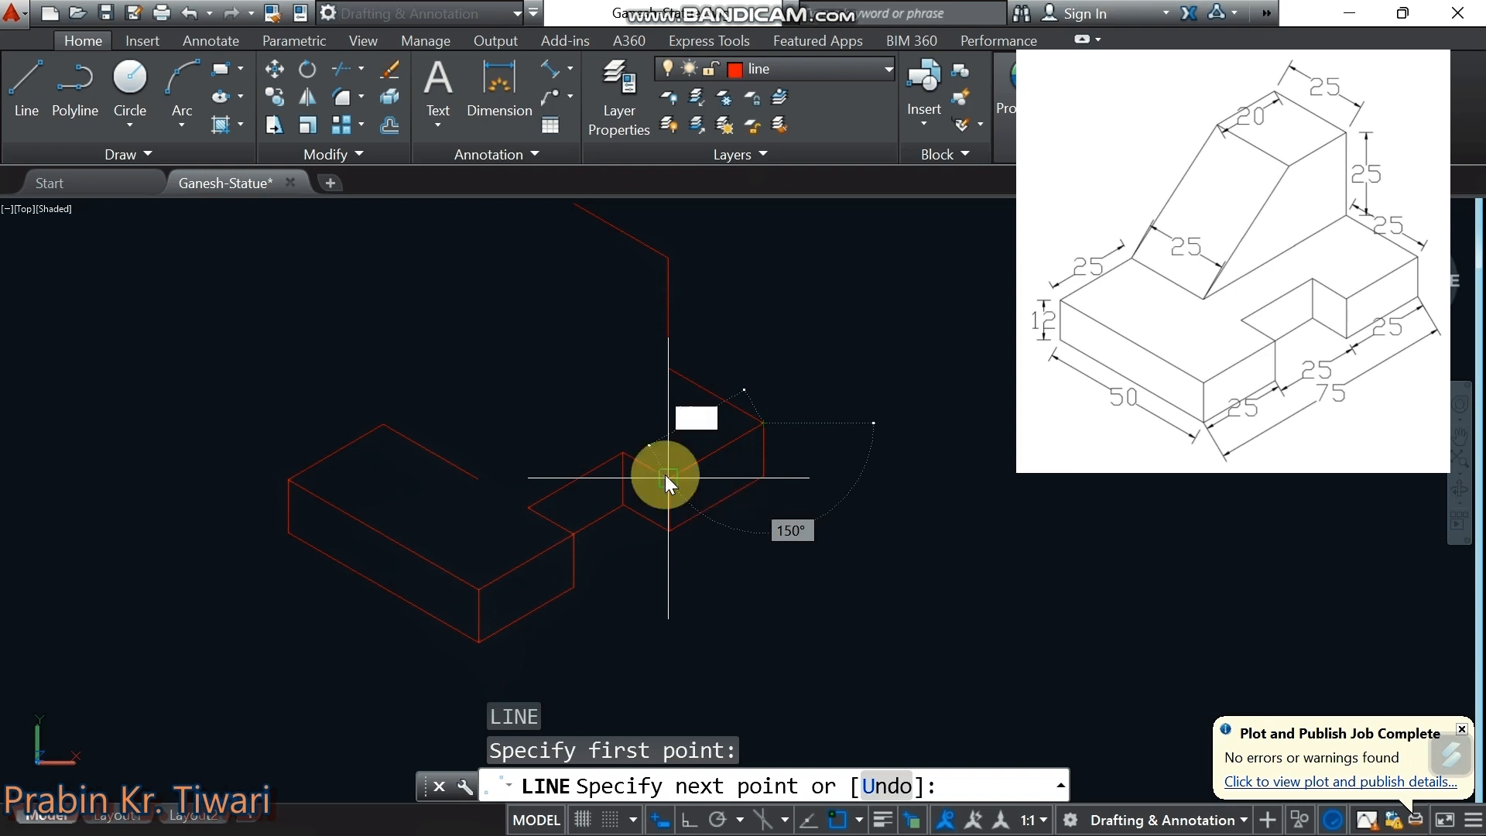
{"action": "type", "text": "20"}
{"action": "key", "text": "Return"}
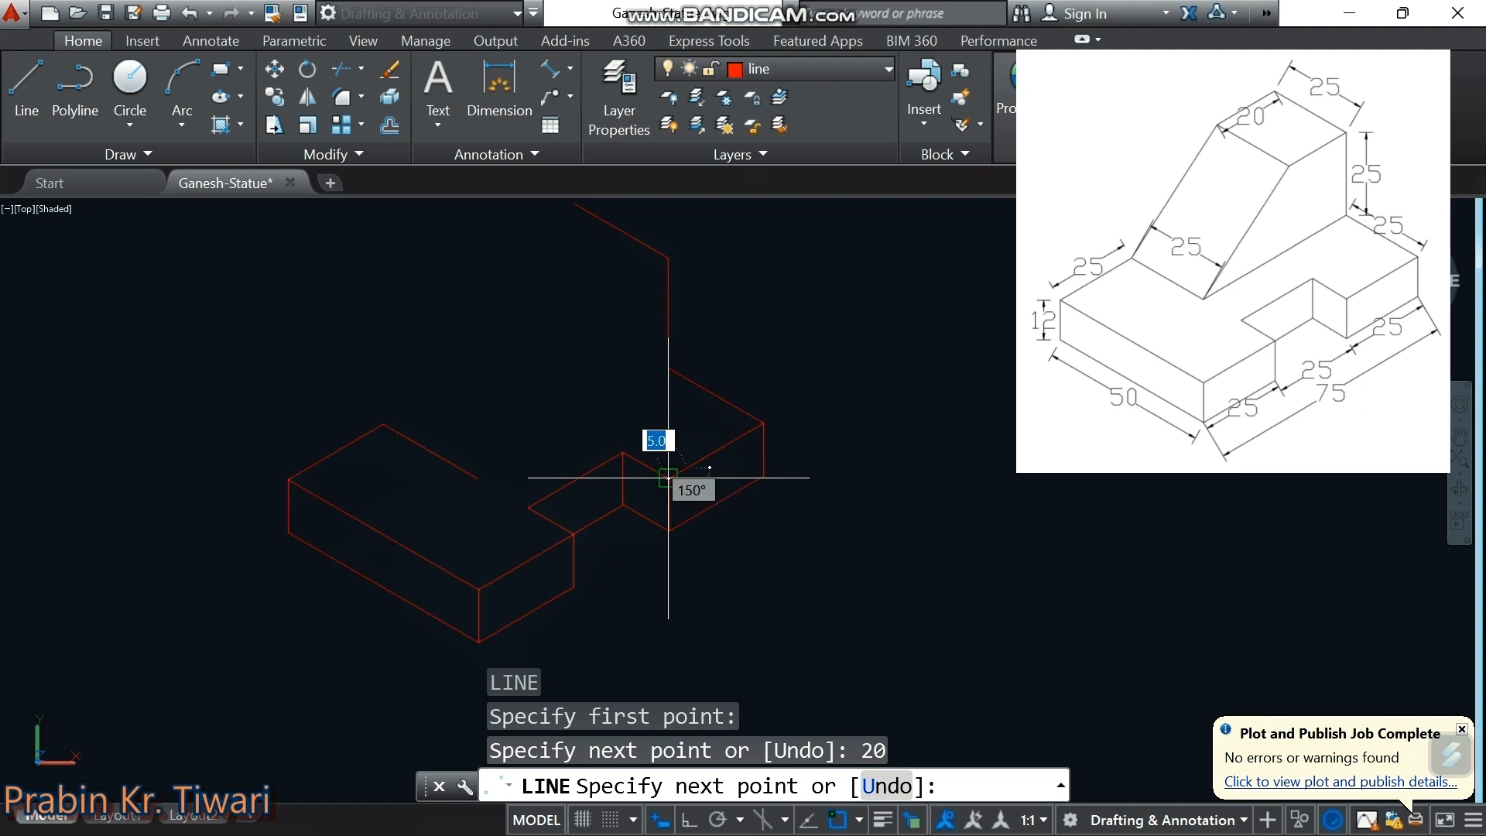
{"action": "key", "text": "Escape"}
Move the 20-unit line from the base's far upper corner to the top end of the 25-unit vertical line
{"action": "left_click", "coordinate": [737, 441]}
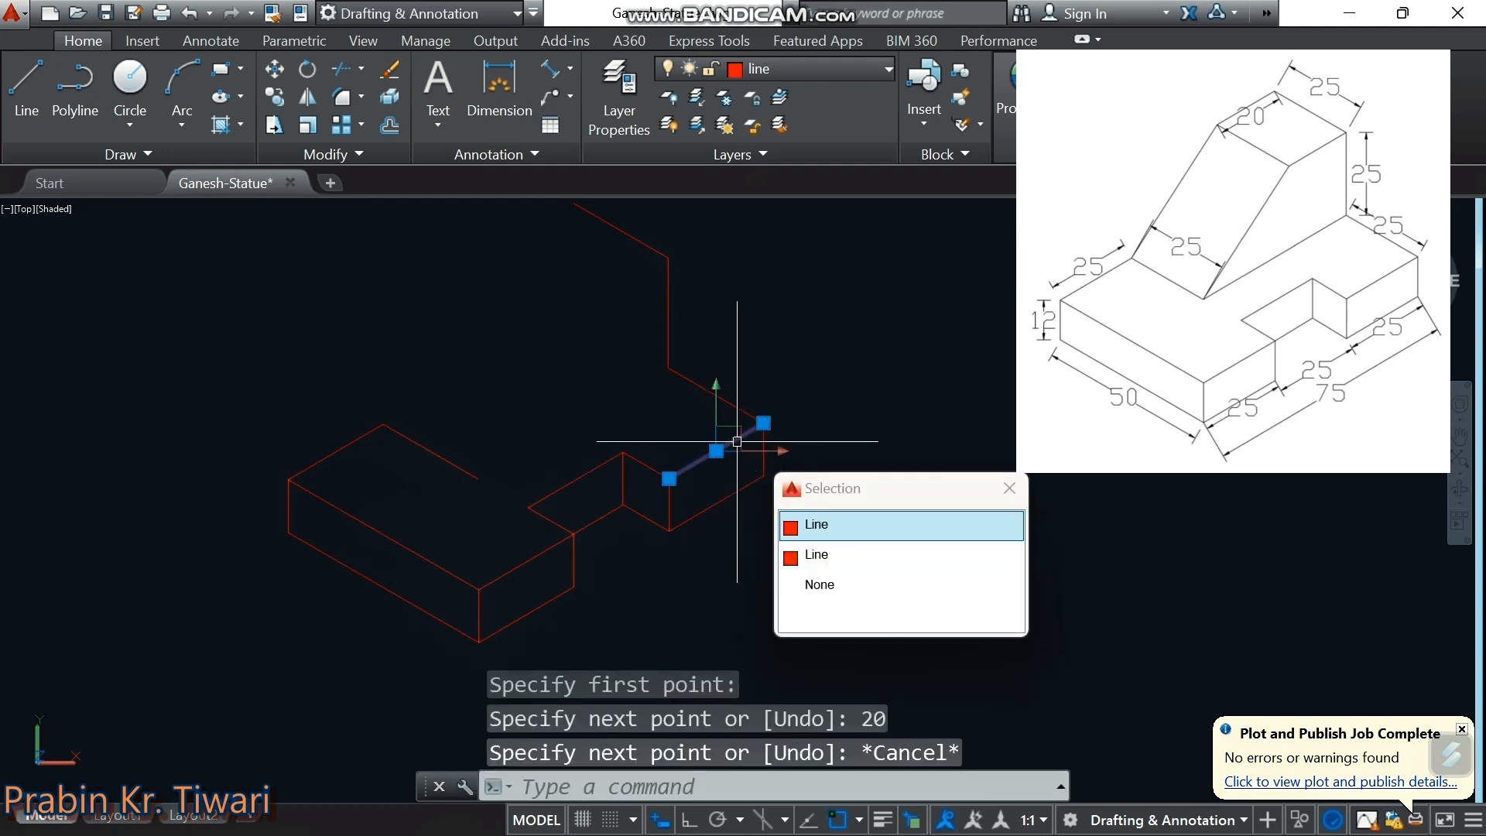
{"action": "left_click", "coordinate": [819, 548]}
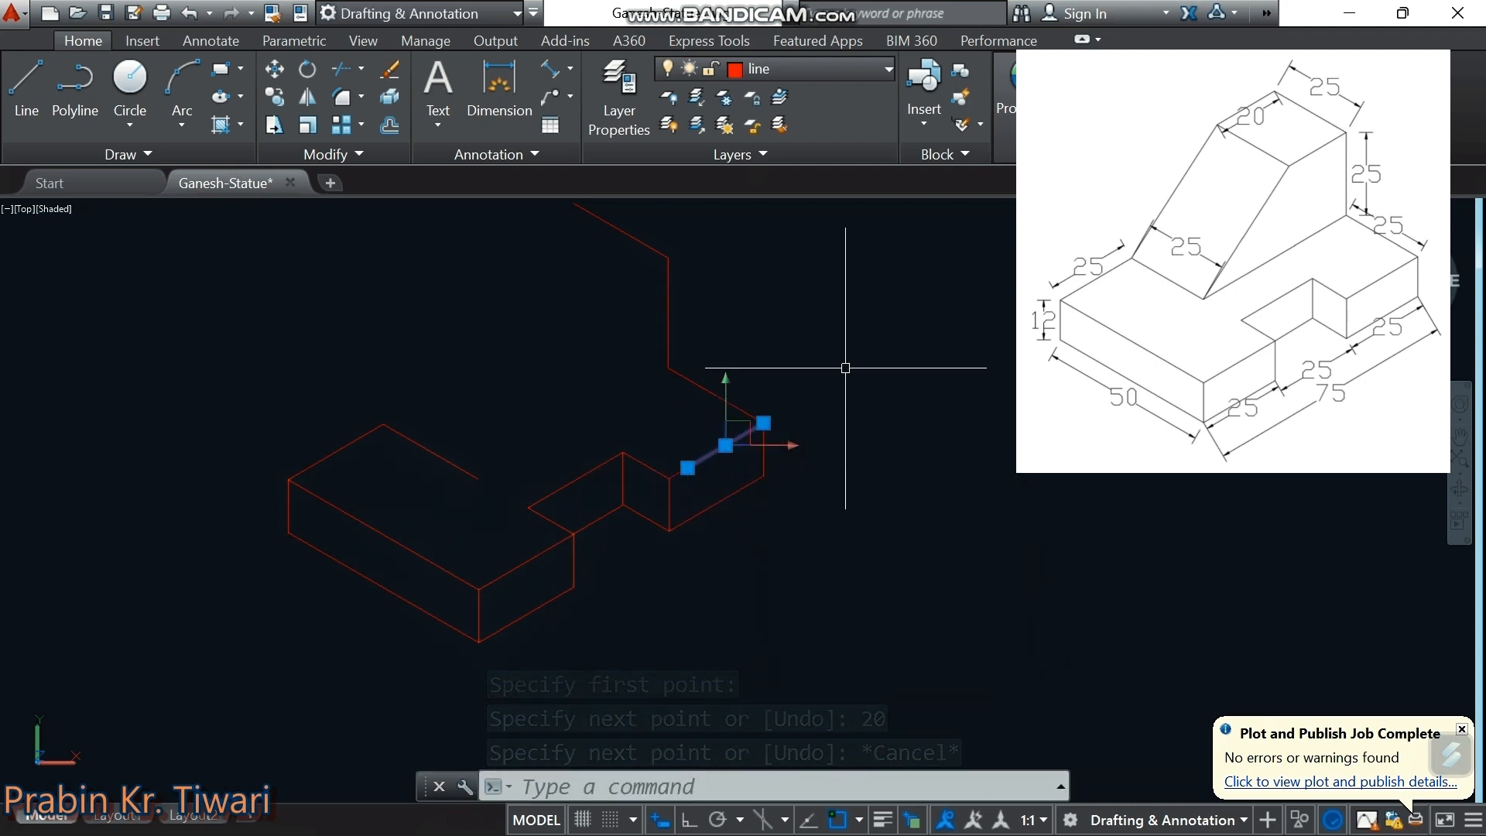
{"action": "right_click", "coordinate": [846, 365]}
{"action": "left_click", "coordinate": [903, 441]}
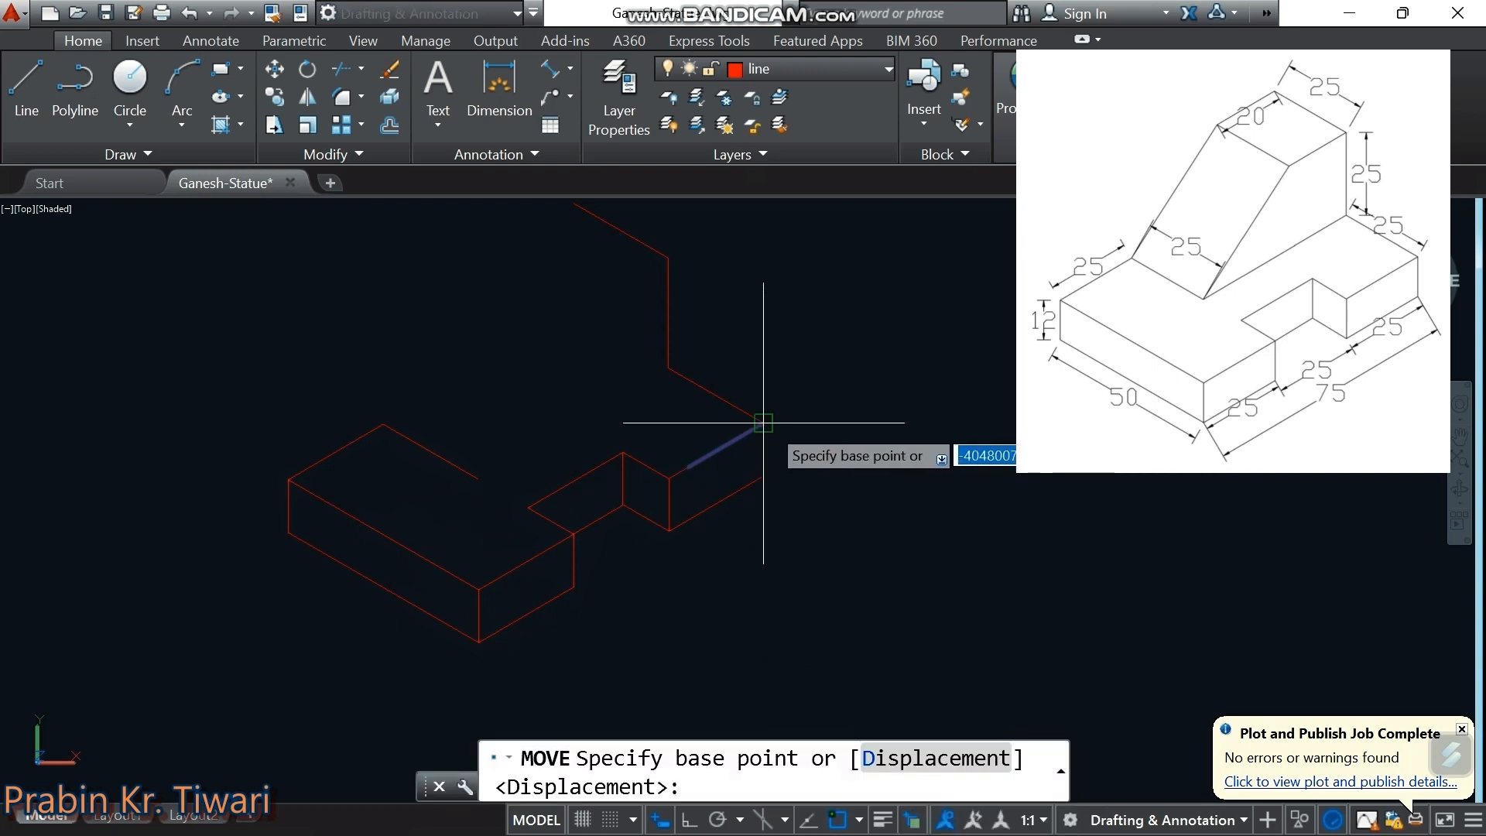
{"action": "left_click", "coordinate": [763, 422]}
{"action": "middle_click_drag", "start_coordinate": [665, 289], "coordinate": [713, 362]}
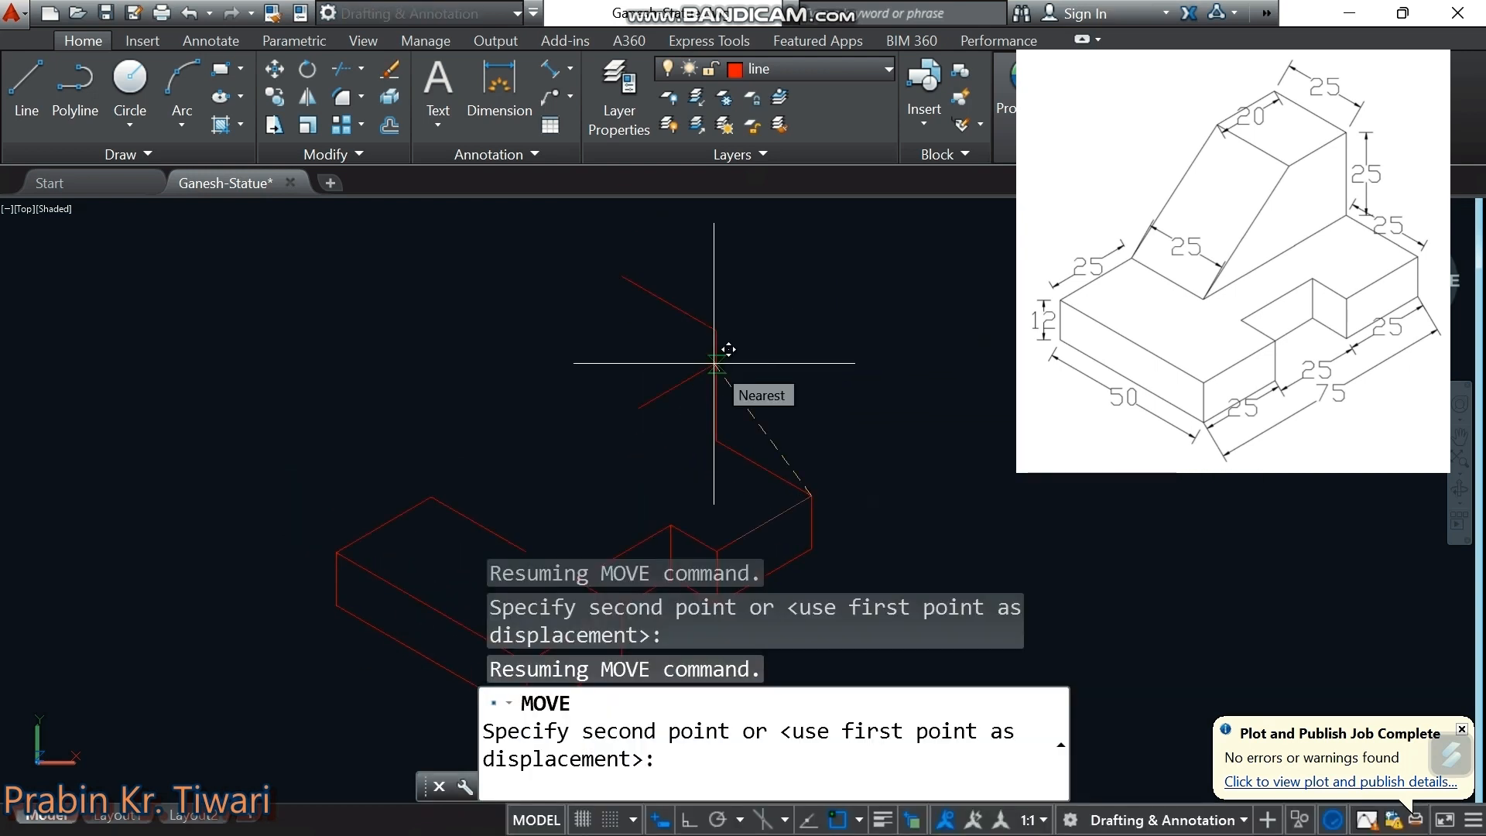
{"action": "scroll", "coordinate": [713, 362], "scroll_direction": "up", "scroll_amount": 3}
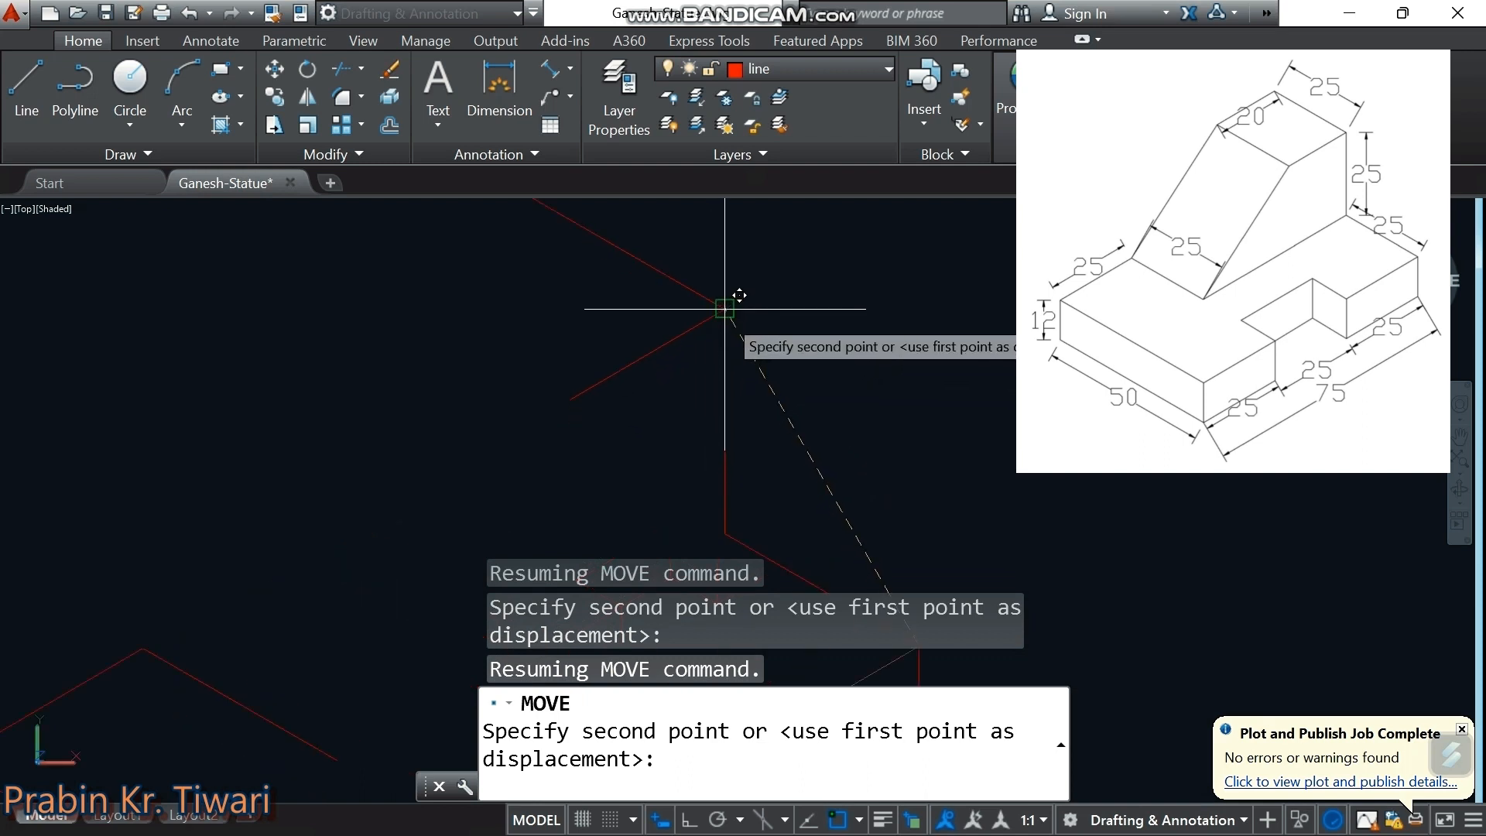
{"action": "key", "text": "Escape"}
{"action": "key", "text": "Escape"}
Copy the block's top 25-unit edge from the vertical line's top end to the free end of the 20-unit line
{"action": "scroll", "coordinate": [673, 370], "scroll_direction": "down", "scroll_amount": 2}
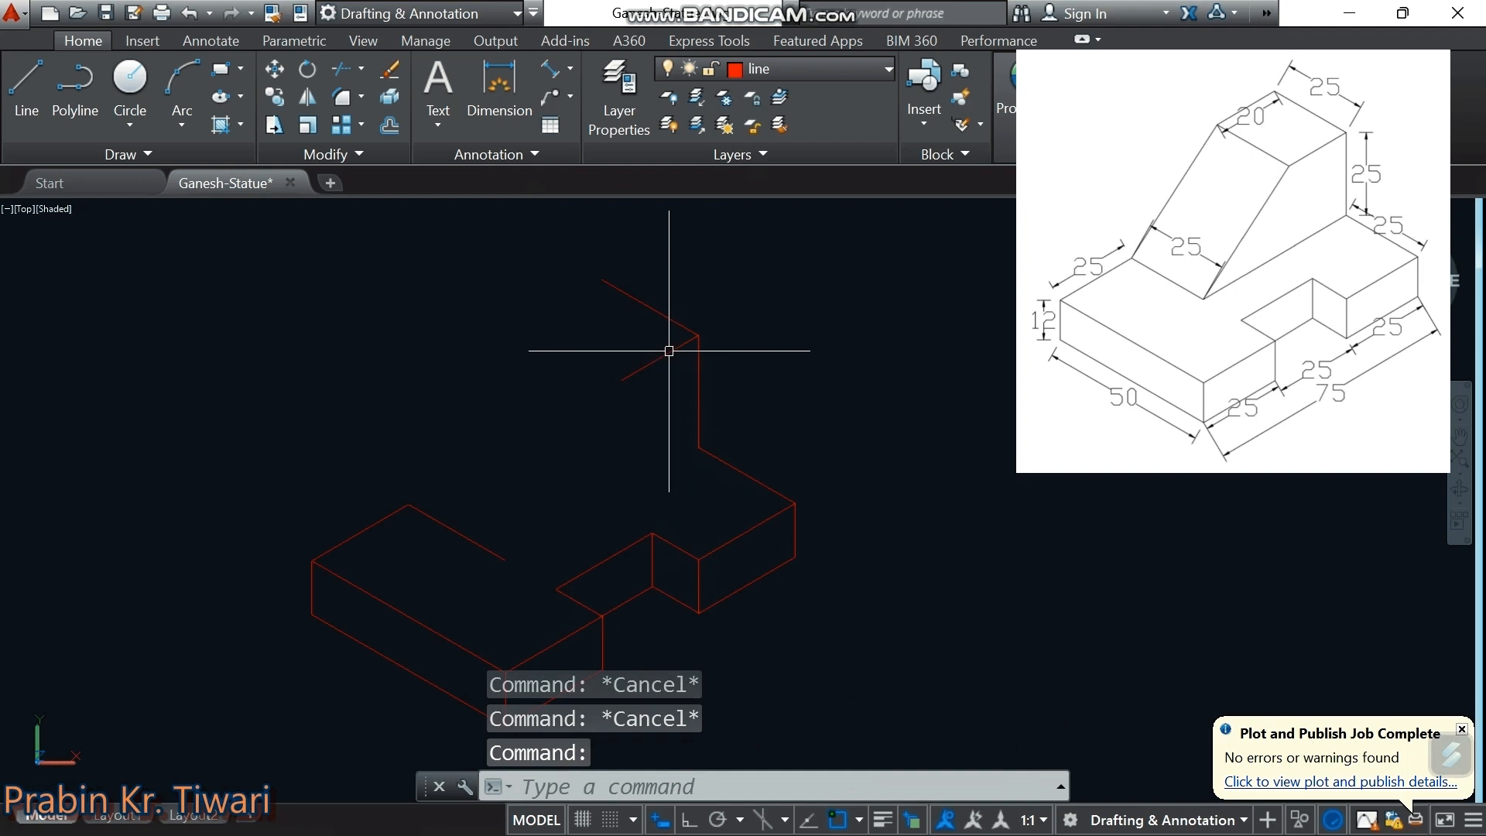
{"action": "left_click", "coordinate": [663, 314]}
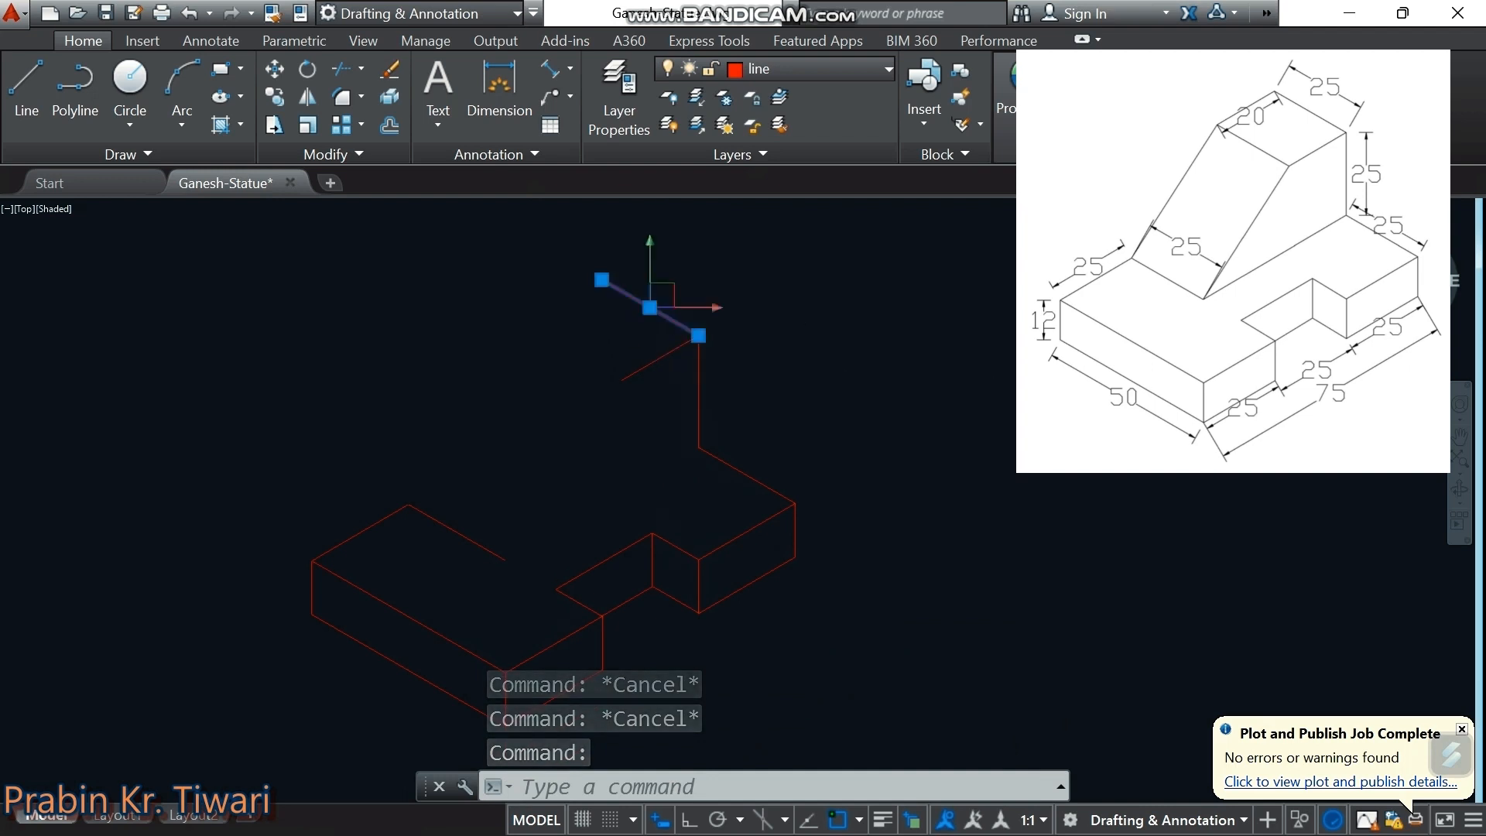
{"action": "right_click", "coordinate": [774, 325]}
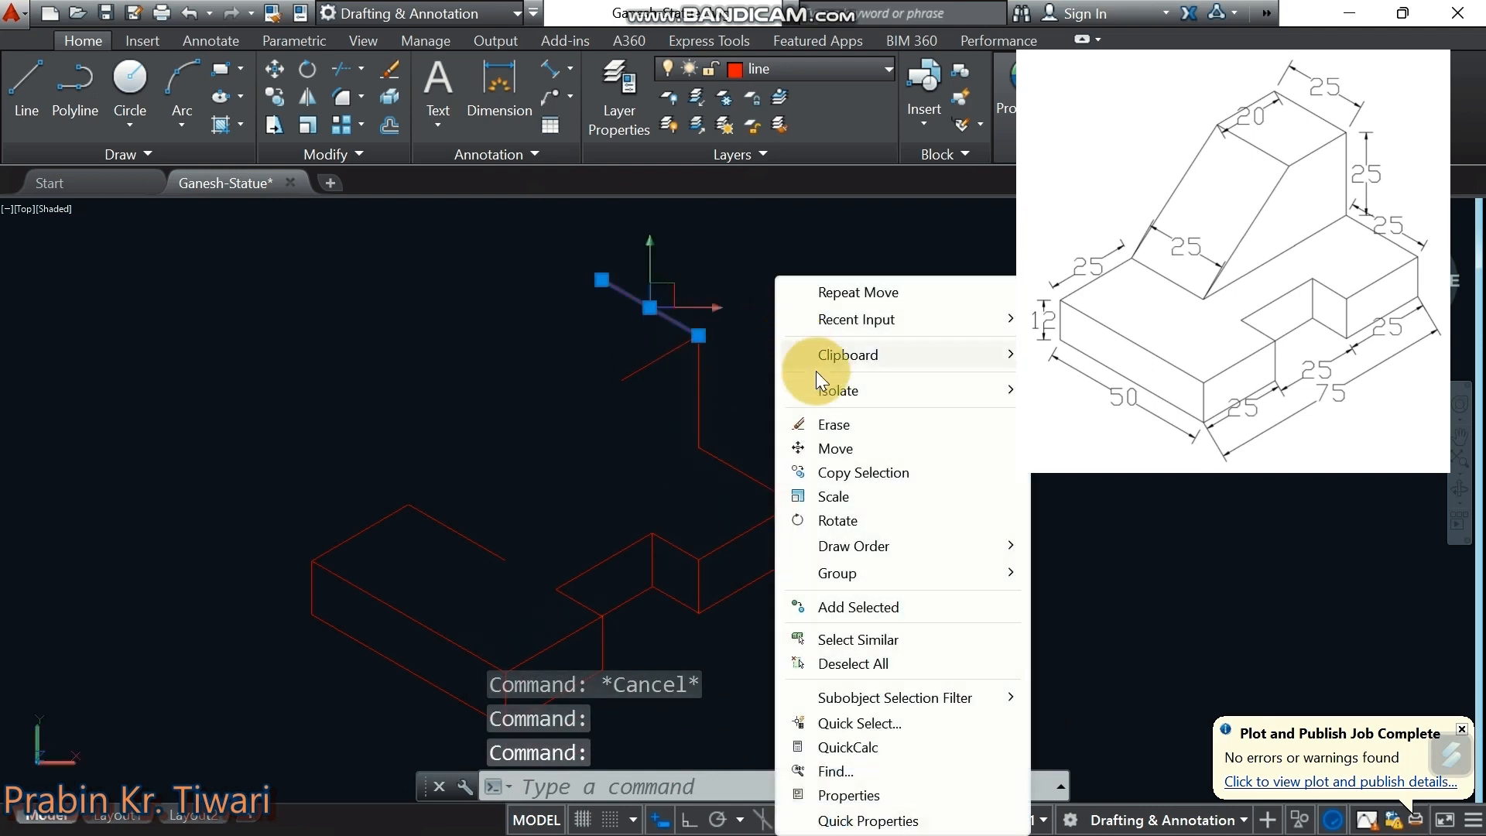
{"action": "left_click", "coordinate": [838, 468]}
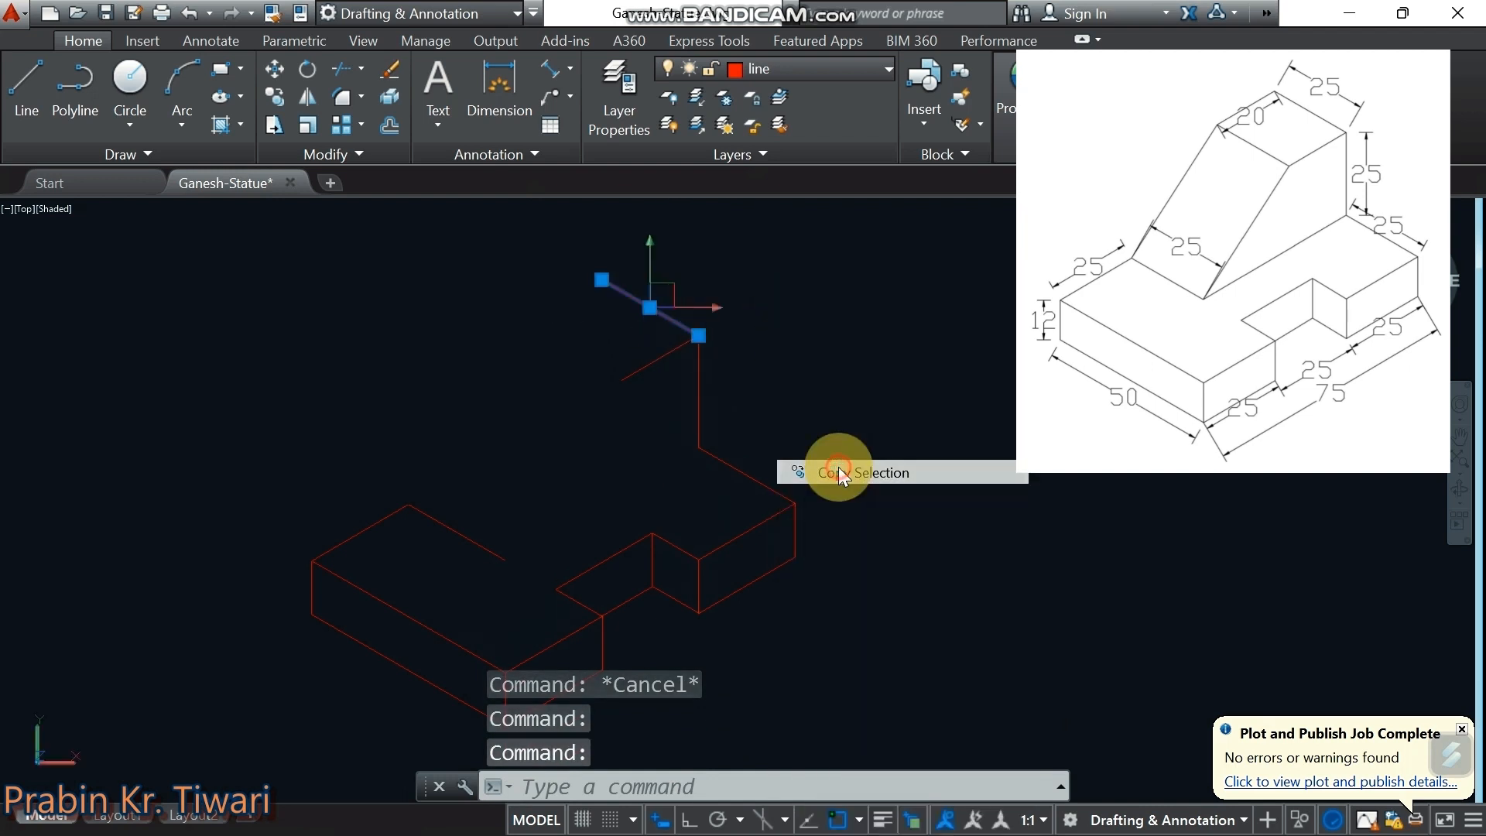
{"action": "left_click", "coordinate": [699, 334]}
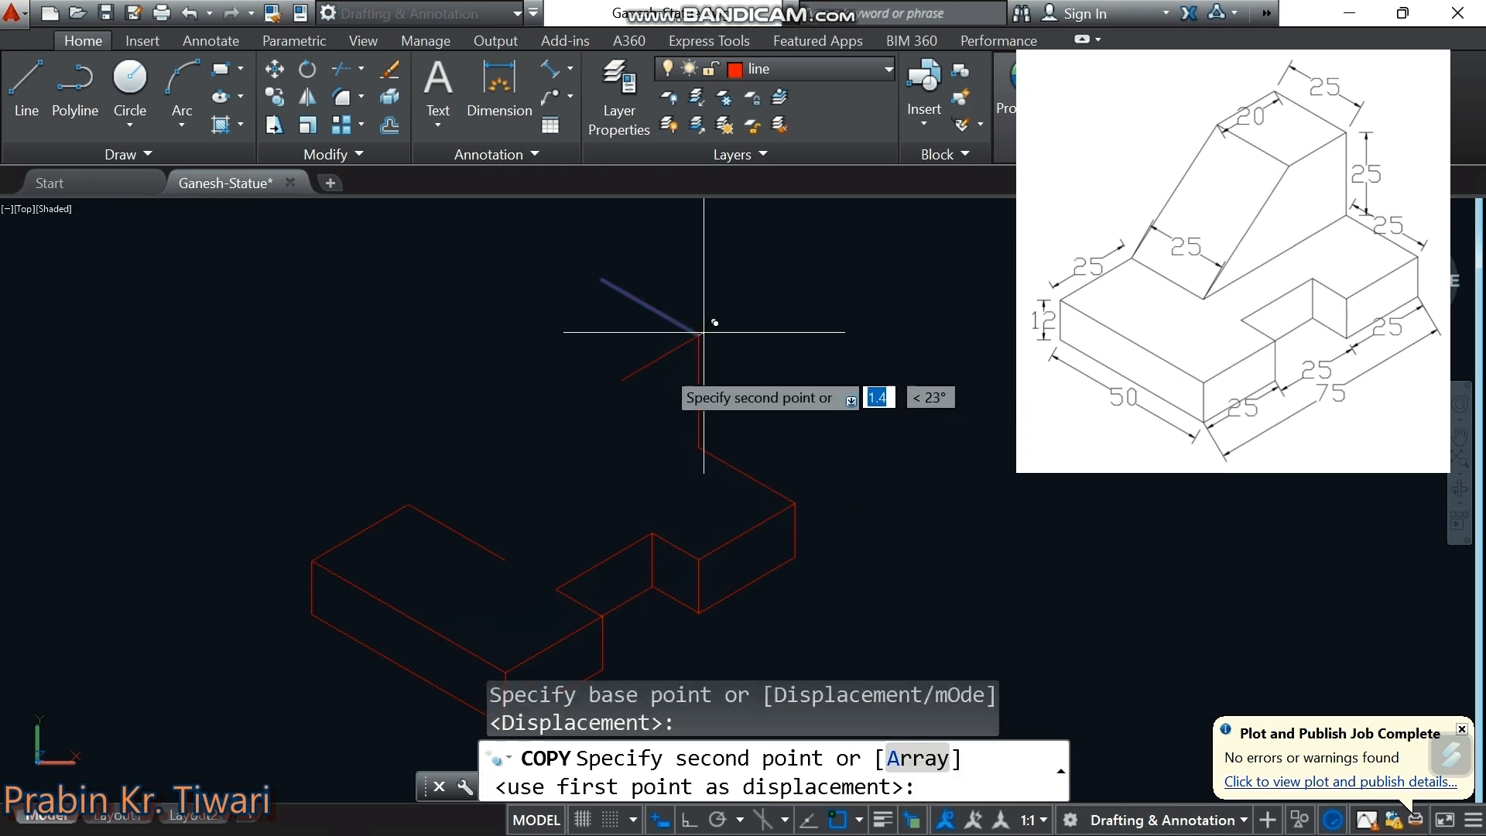
{"action": "left_click", "coordinate": [621, 380]}
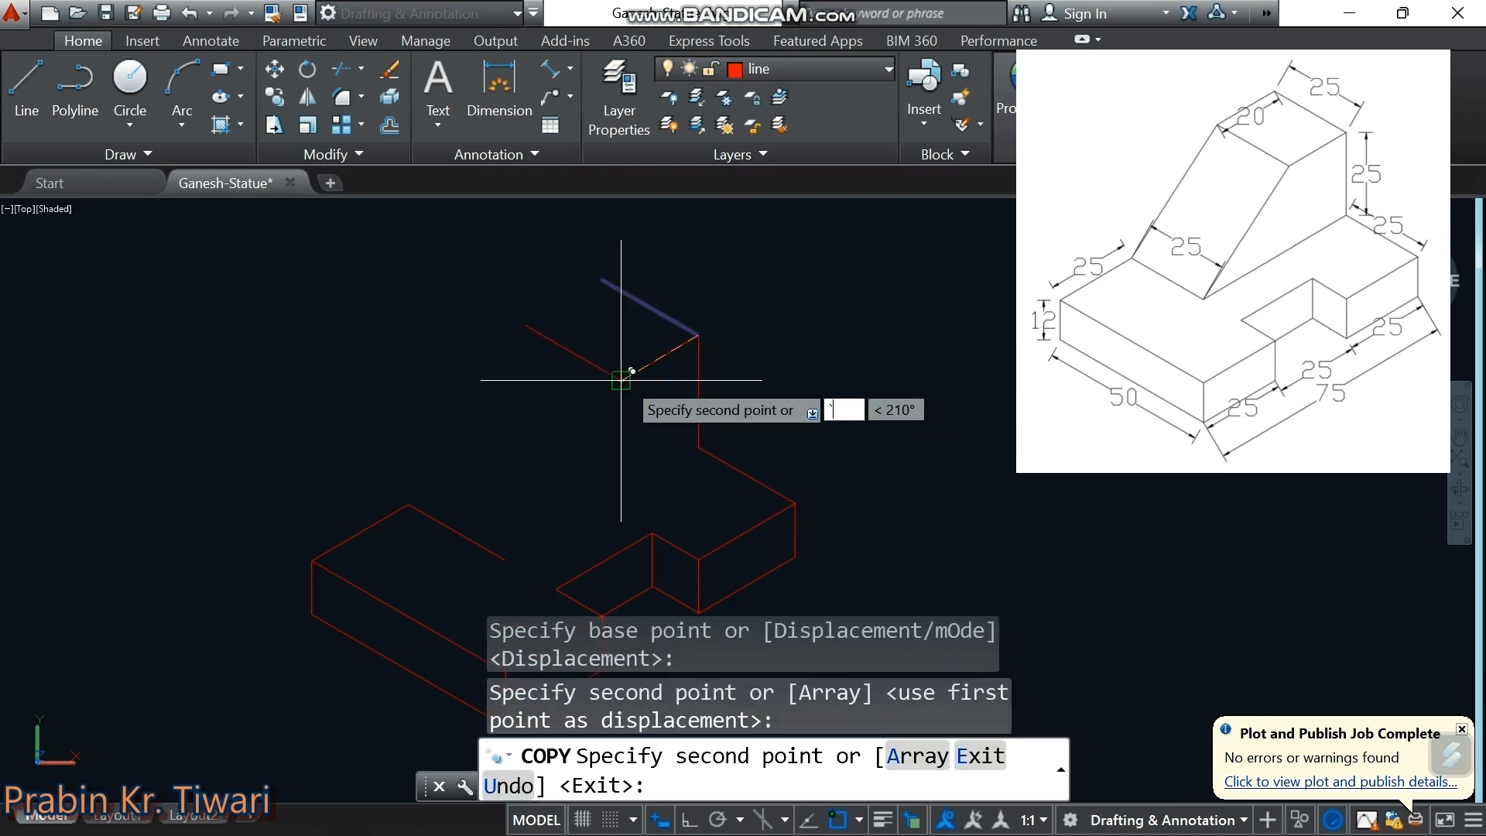
Copy the 20-unit edge from the vertical line's top end to the back end of the top 25-unit edge, closing the top face
{"action": "key", "text": "Escape"}
{"action": "key", "text": "Escape"}
{"action": "key", "text": "Escape"}
{"action": "middle_click_drag", "start_coordinate": [620, 380], "coordinate": [660, 376]}
{"action": "left_click", "coordinate": [684, 364]}
{"action": "right_click", "coordinate": [828, 372]}
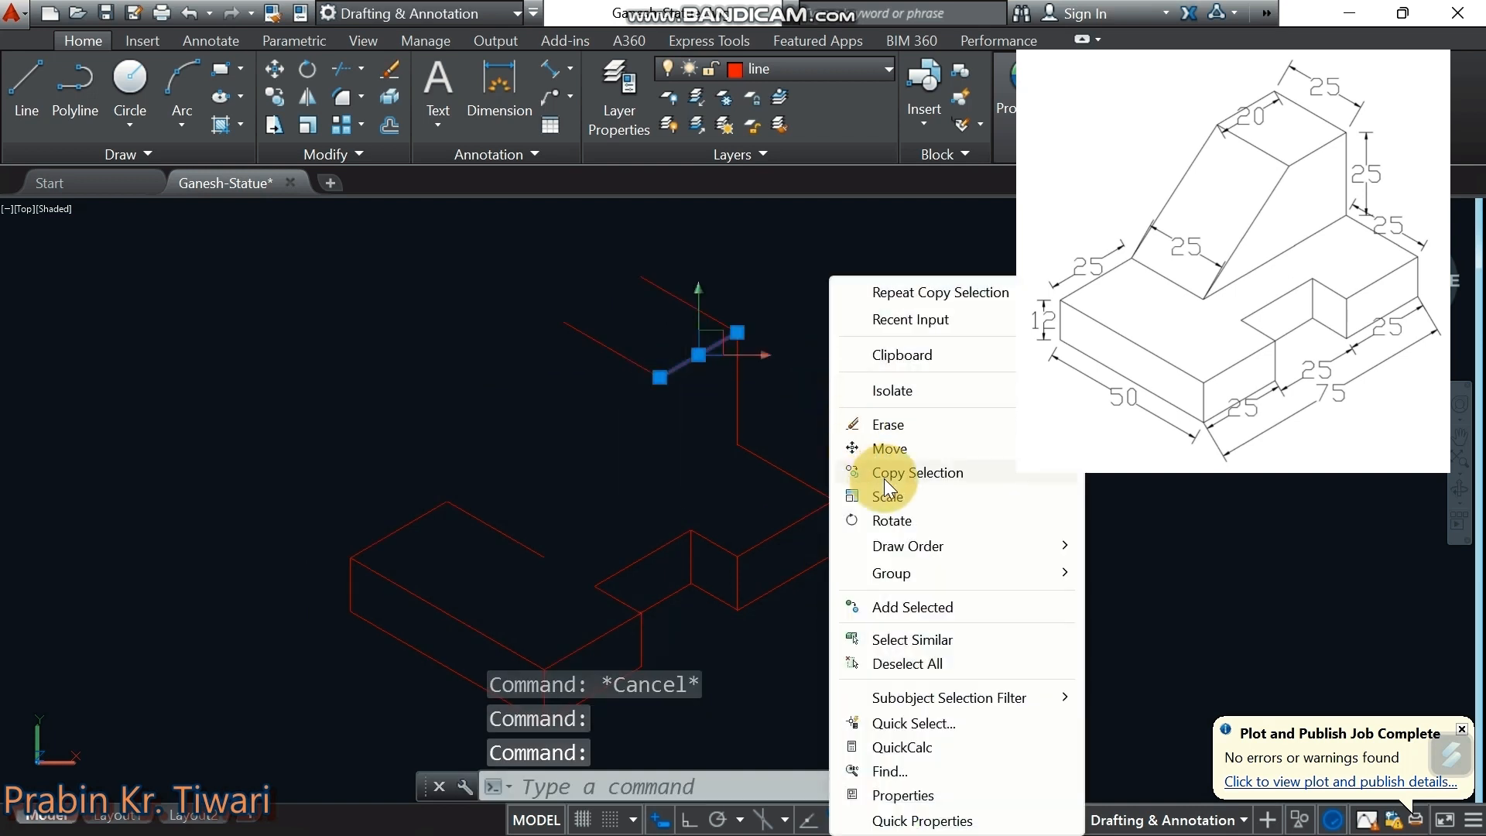
{"action": "left_click", "coordinate": [851, 467]}
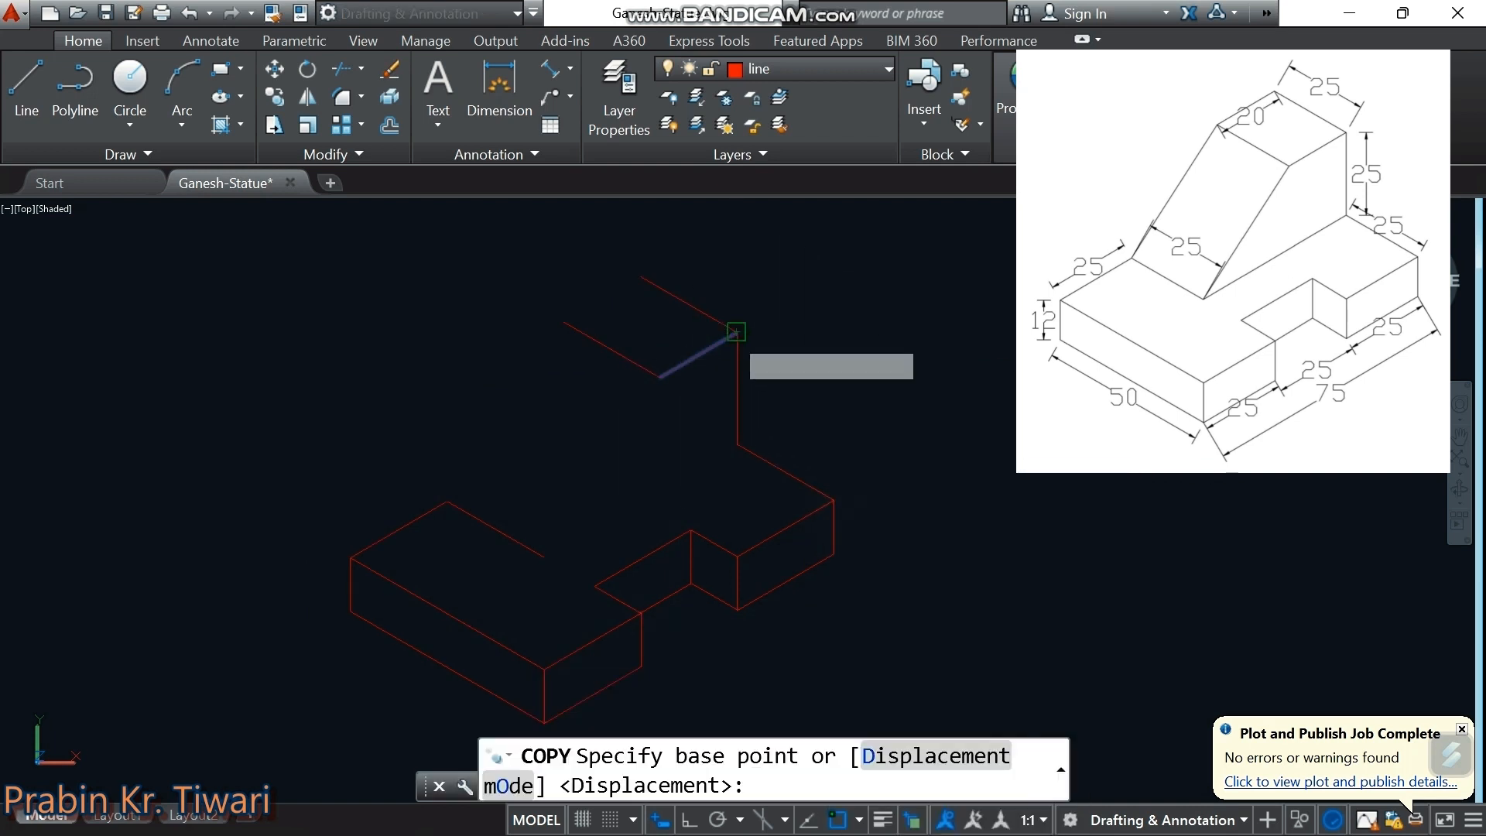
{"action": "left_click", "coordinate": [735, 333]}
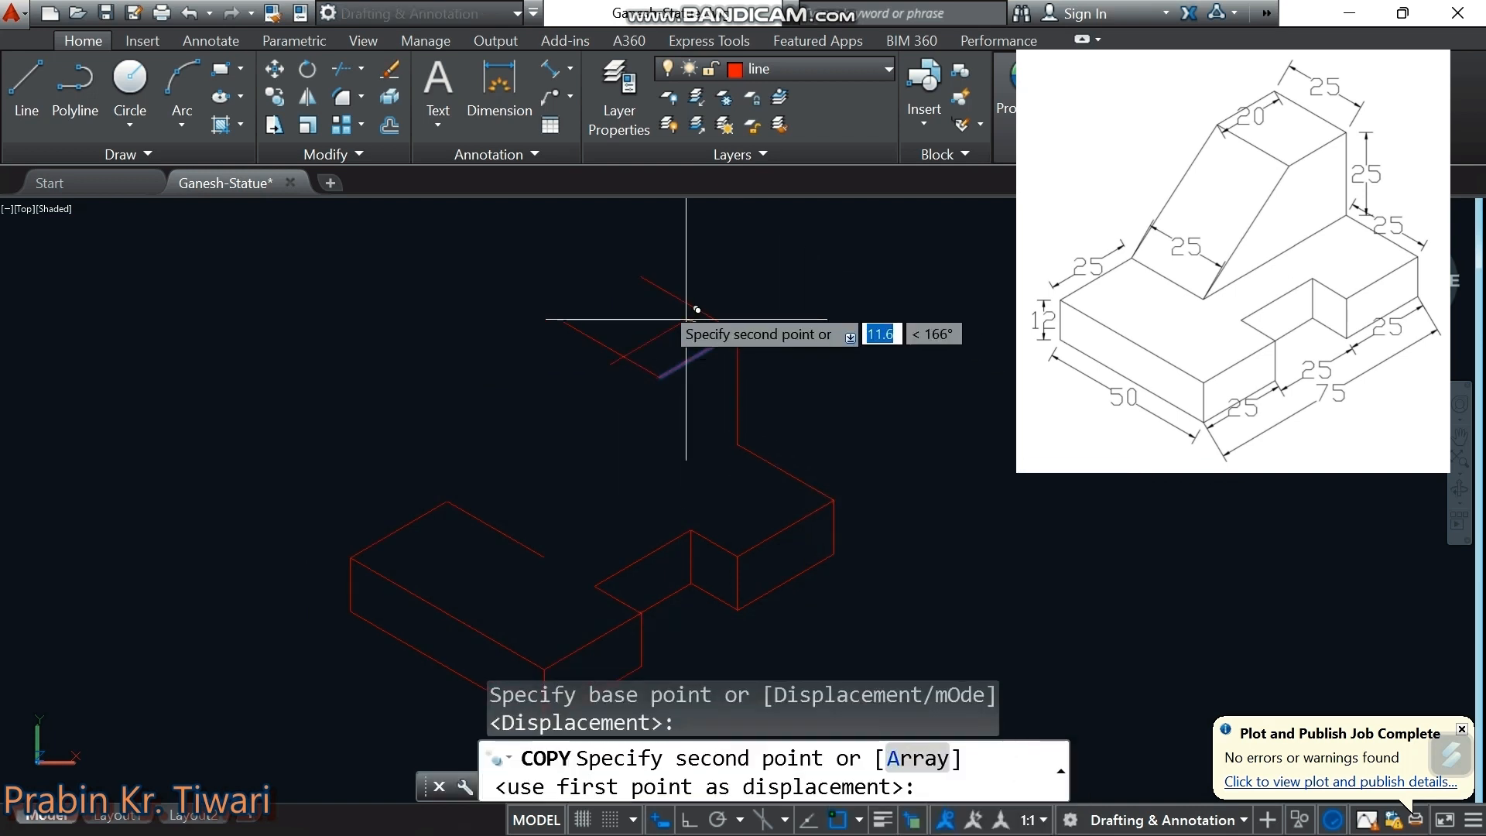
{"action": "left_click", "coordinate": [639, 274]}
{"action": "key", "text": "Escape"}
{"action": "key", "text": "Escape"}
{"action": "key", "text": "Escape"}
{"action": "middle_click_drag", "start_coordinate": [645, 361], "coordinate": [641, 344]}
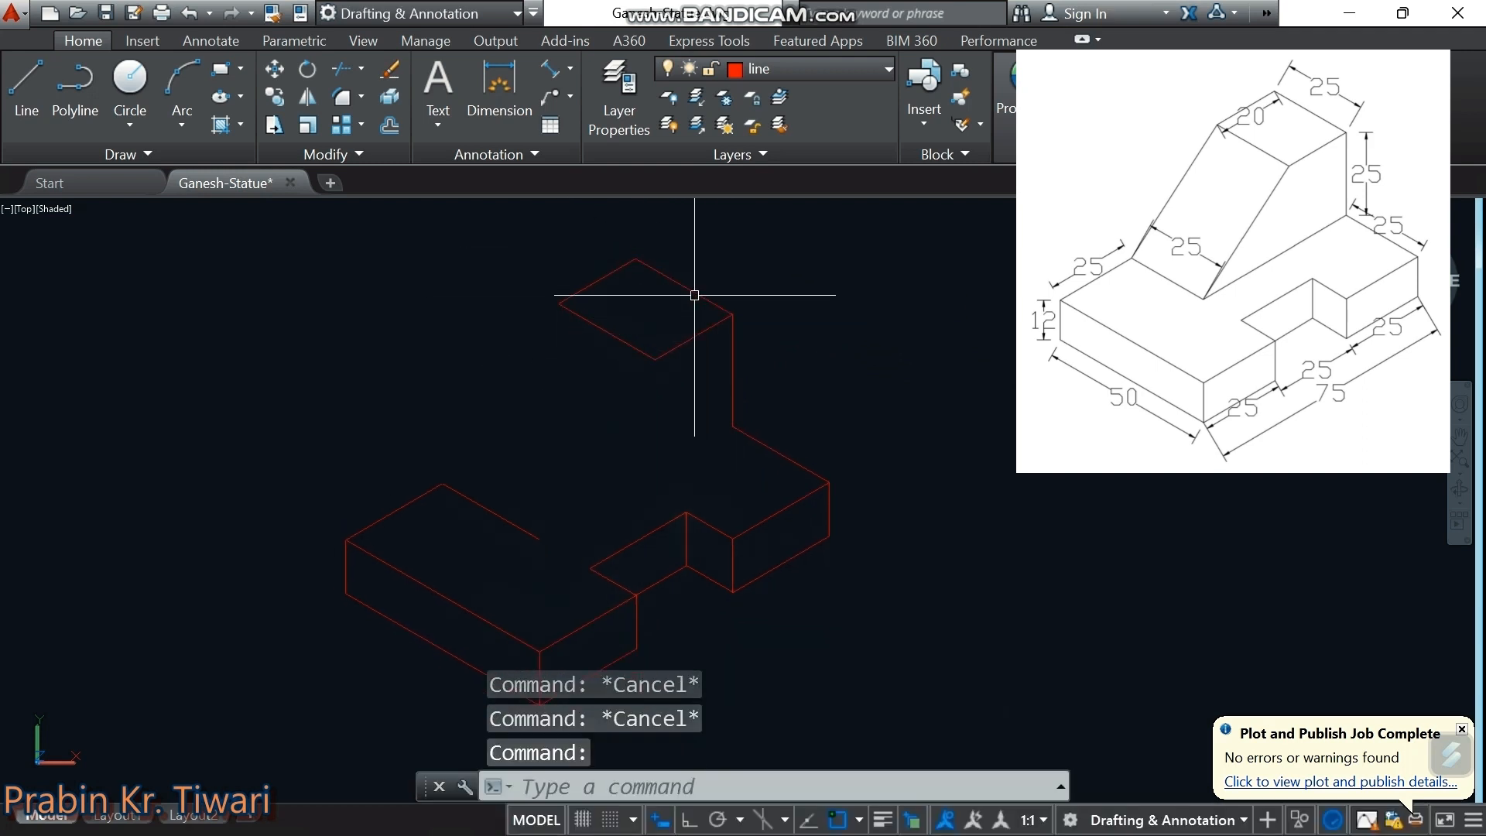
Draw the back sloped edge from the base's upper corner, where the two 25-unit edges meet, to the nearest corner of the top face
{"action": "type", "text": "L"}
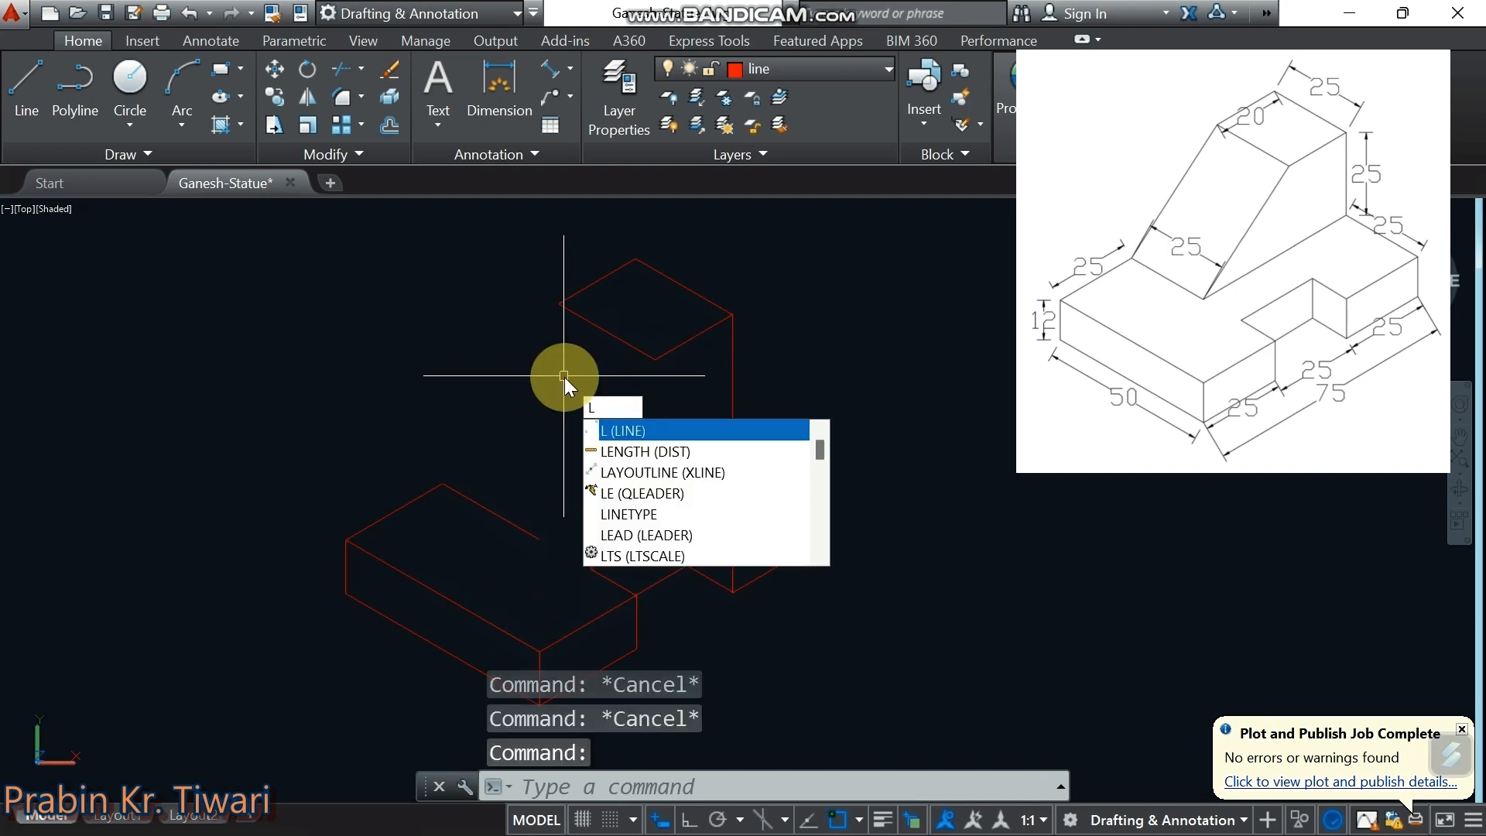
{"action": "key", "text": "Return"}
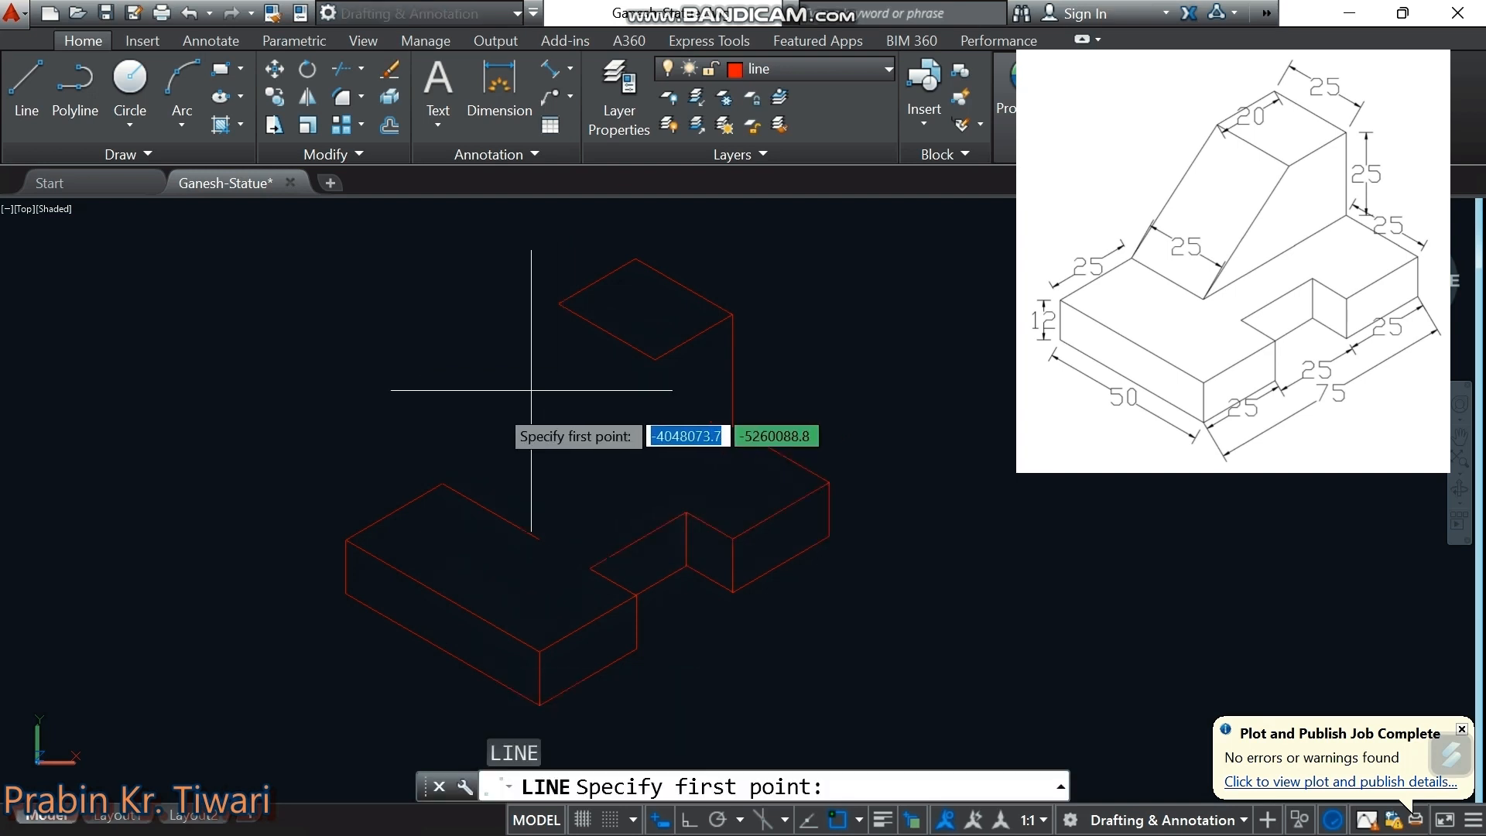
{"action": "left_click", "coordinate": [442, 483]}
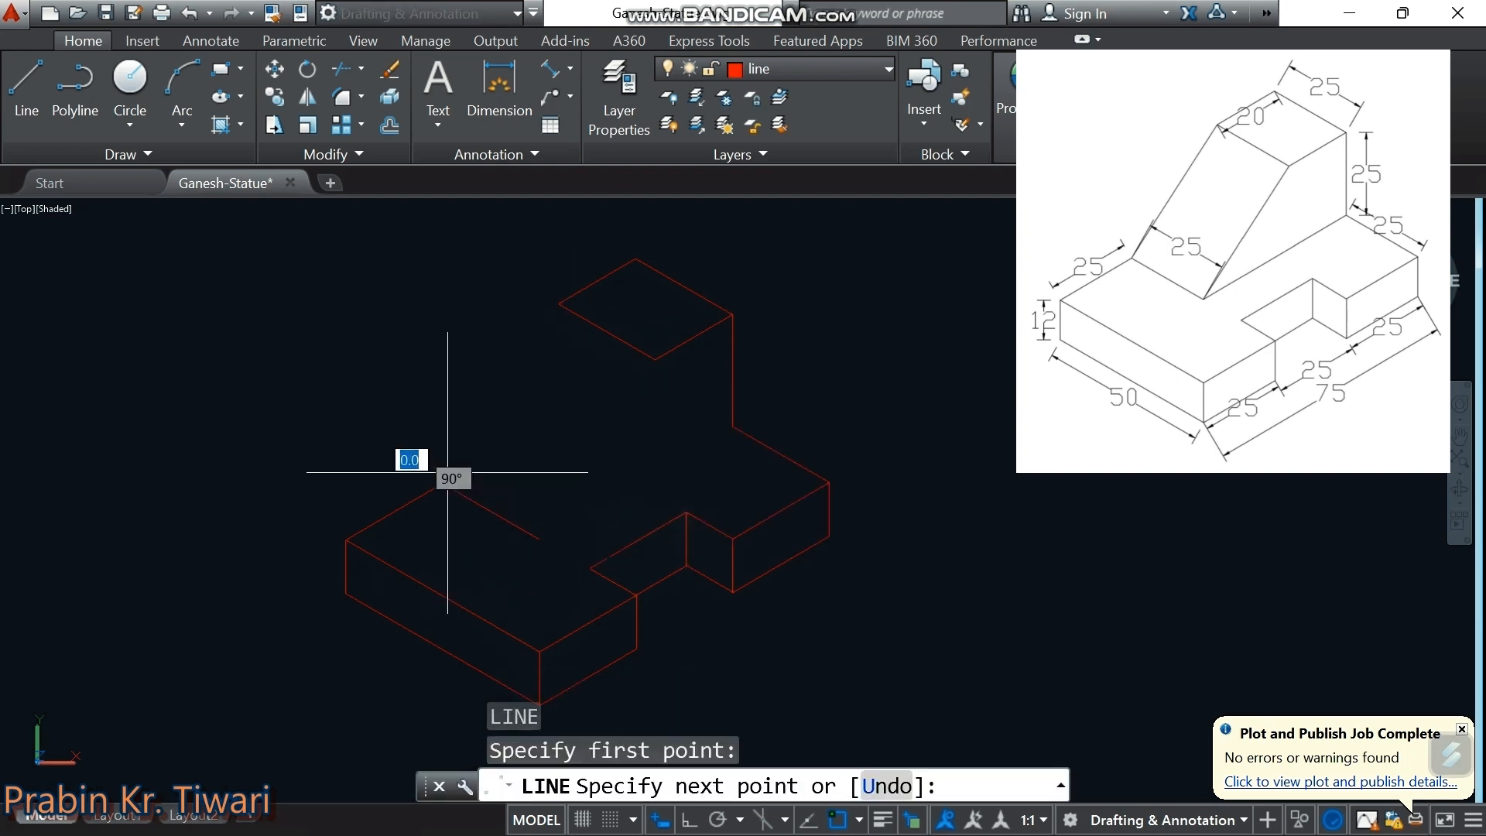
{"action": "left_click", "coordinate": [558, 303]}
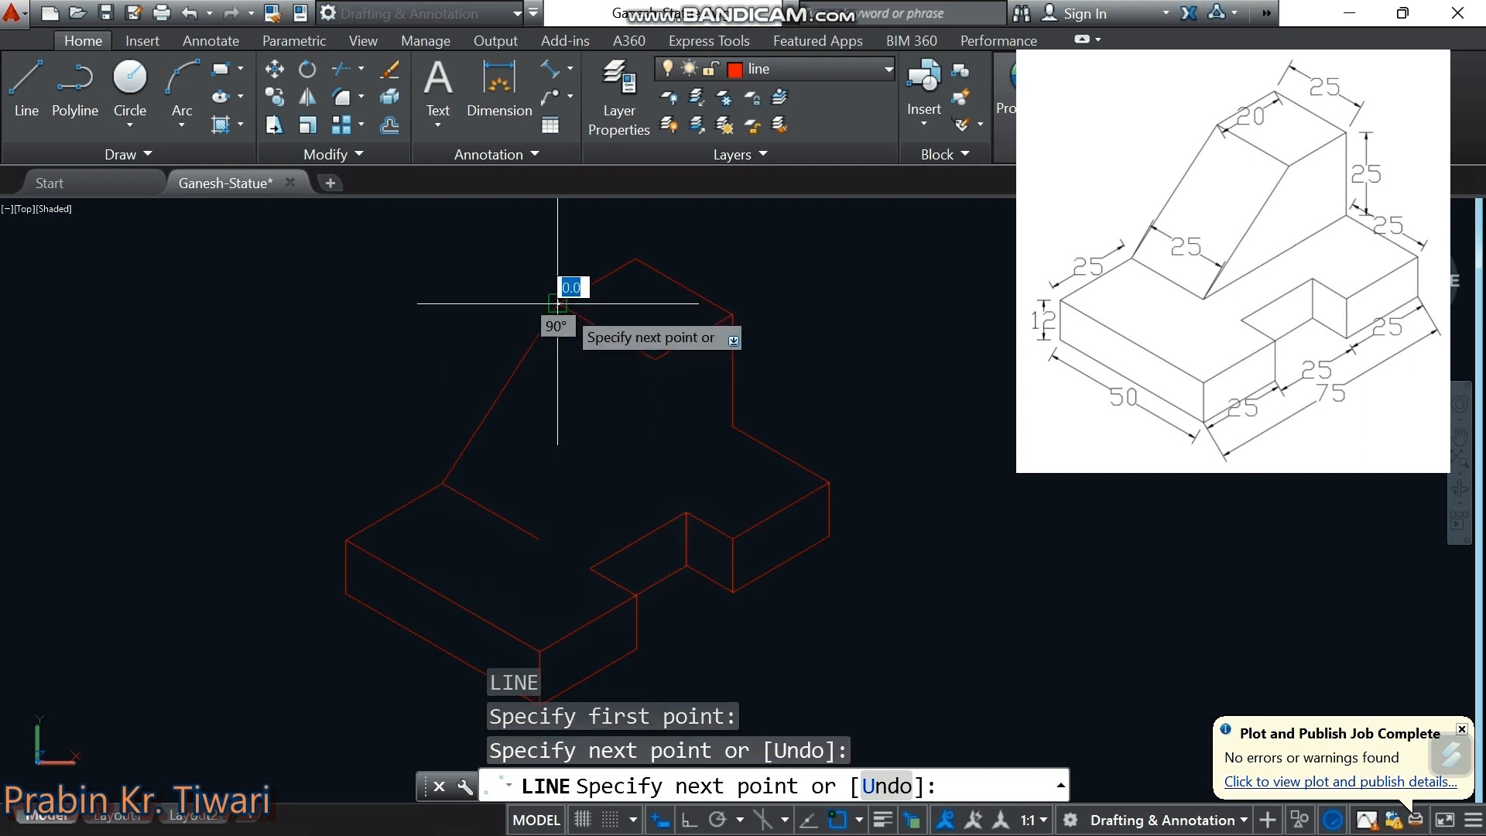
{"action": "key", "text": "Escape"}
{"action": "key", "text": "Escape"}
{"action": "key", "text": "Escape"}
Copy the sloped edge from its lower end to the free end of the 25-unit line on the base's upper surface
{"action": "left_click", "coordinate": [515, 375]}
{"action": "right_click", "coordinate": [542, 474]}
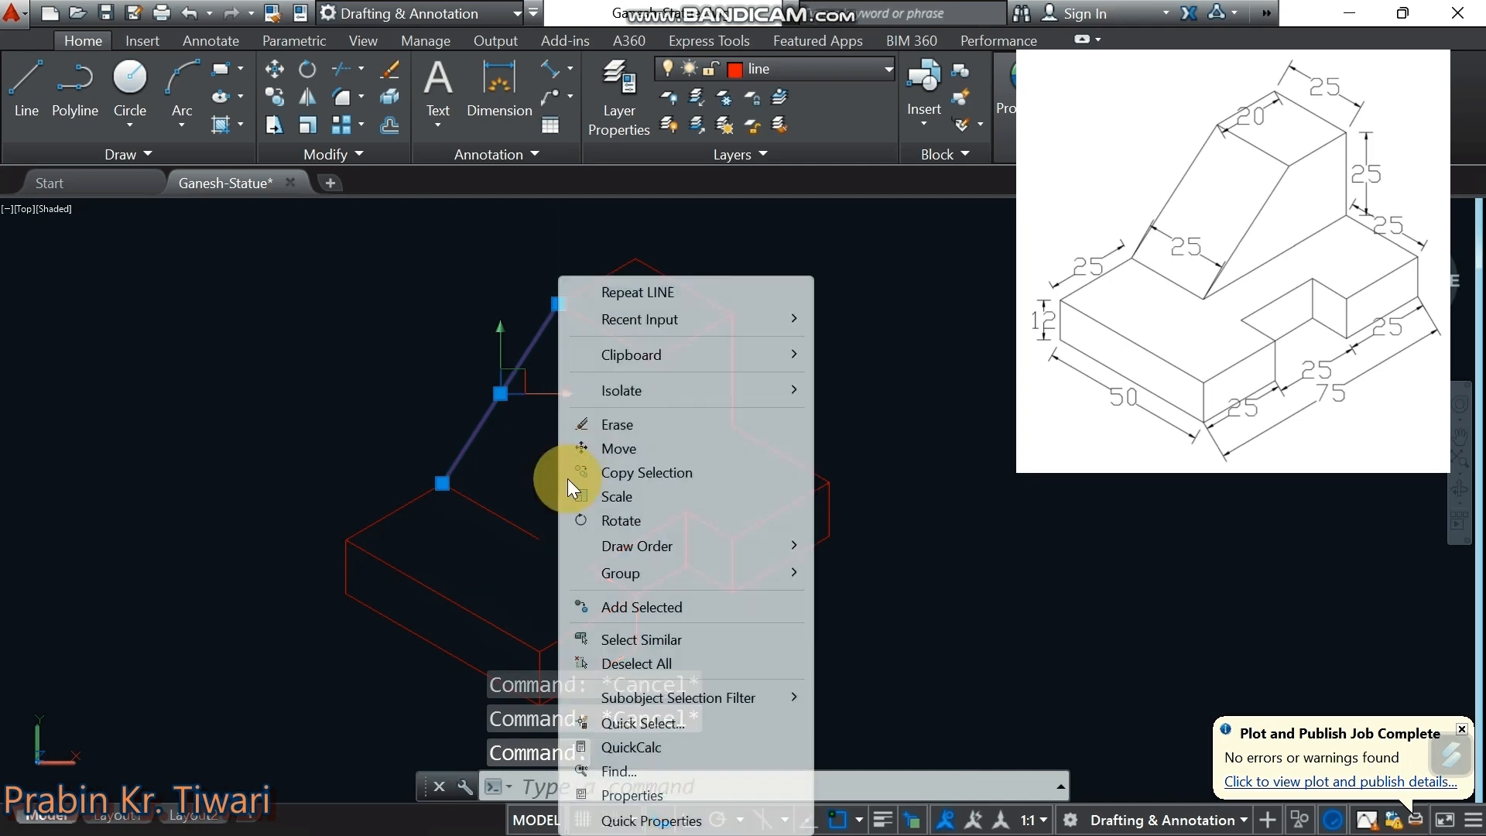
{"action": "left_click", "coordinate": [624, 472]}
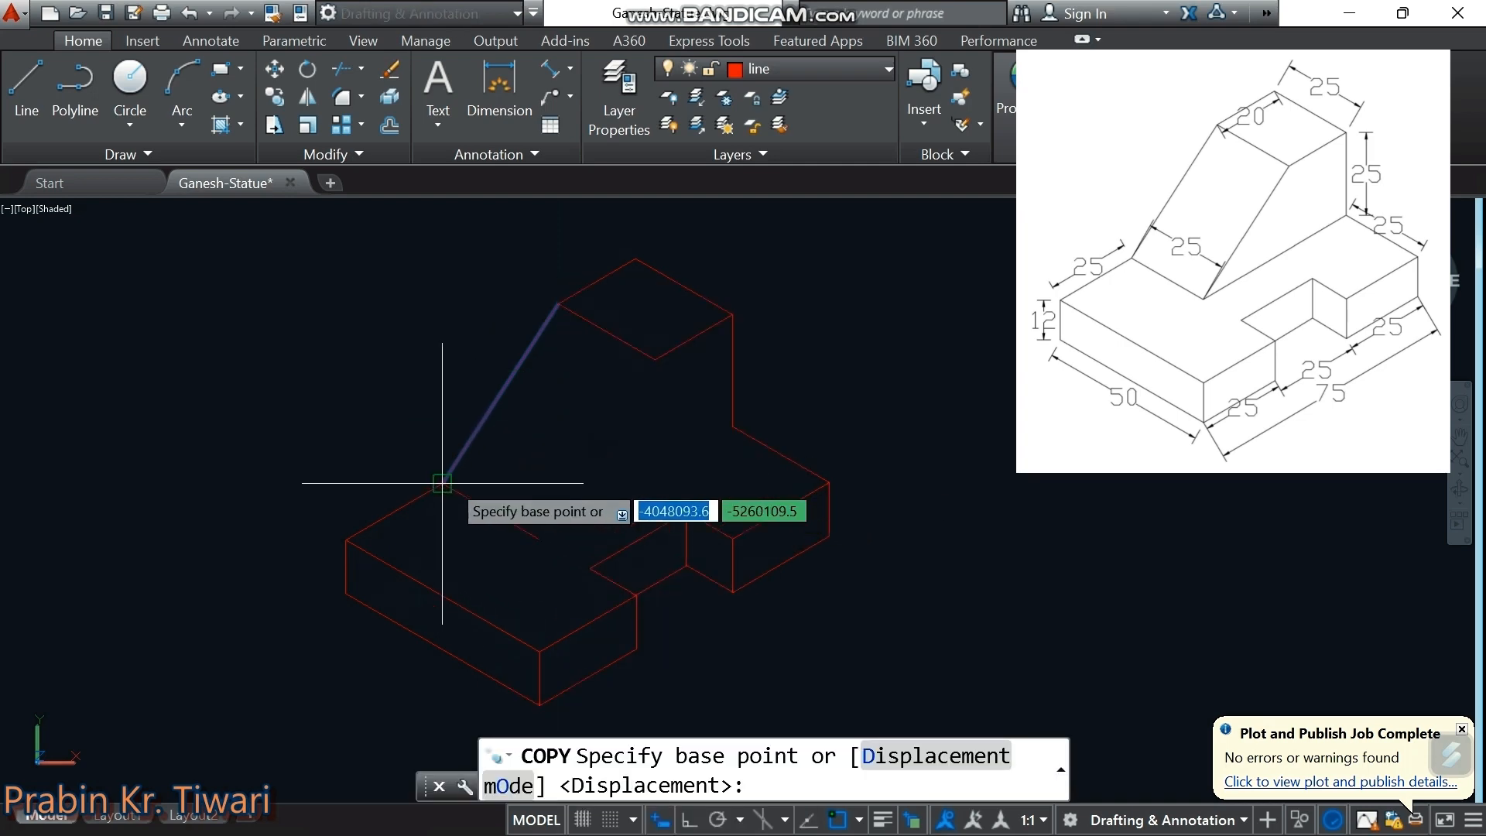
{"action": "left_click", "coordinate": [442, 483]}
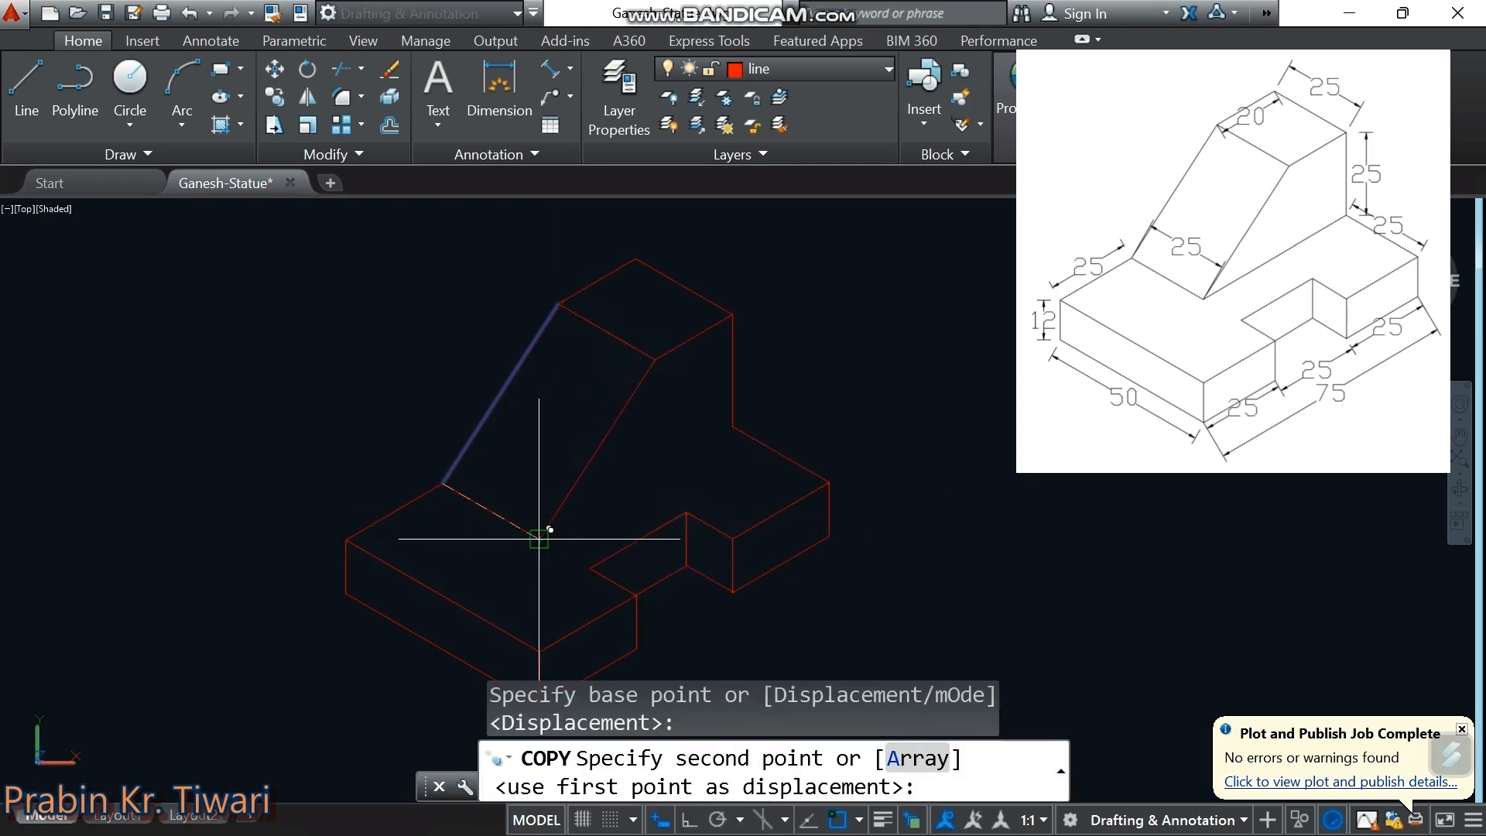
{"action": "left_click", "coordinate": [539, 539]}
{"action": "key", "text": "Escape"}
{"action": "key", "text": "Escape"}
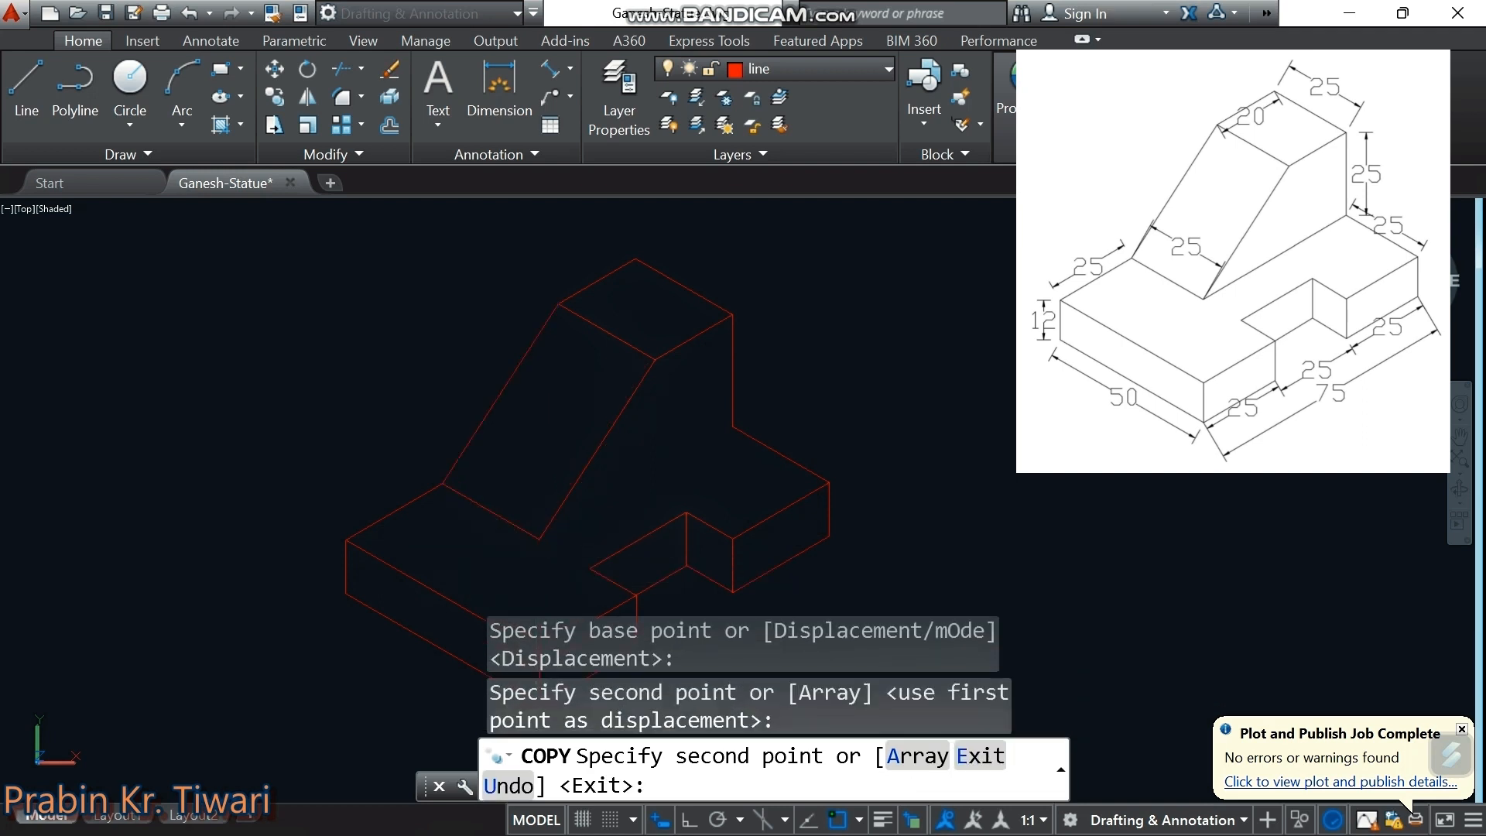
Draw a line across the base's upper surface from the foot of the copied sloped edge to the foot of the 25-unit vertical edge
{"action": "middle_click_drag", "start_coordinate": [630, 503], "coordinate": [612, 468]}
{"action": "type", "text": "l"}
{"action": "key", "text": "Return"}
{"action": "left_click", "coordinate": [520, 503]}
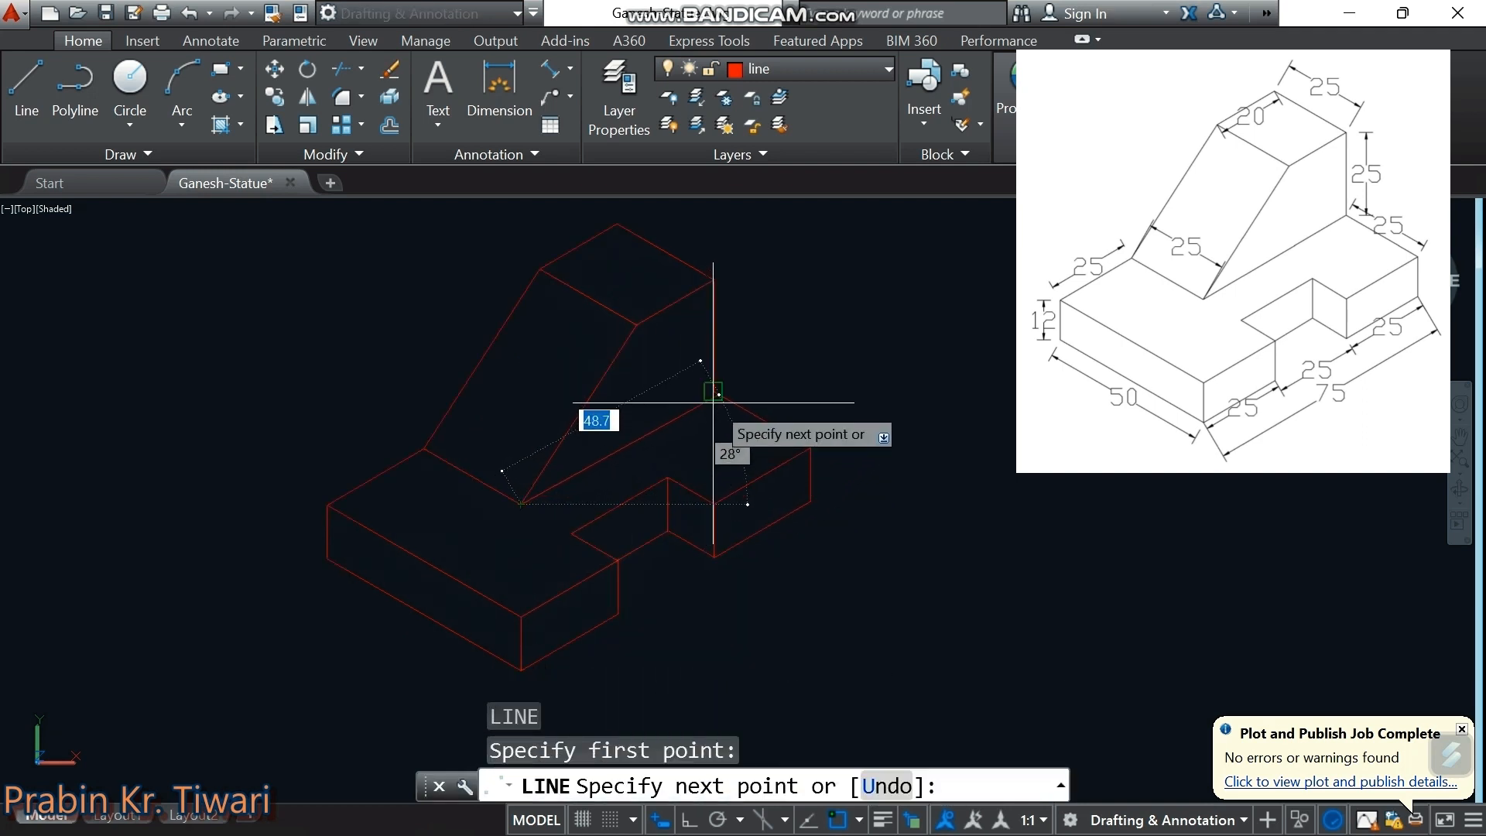
{"action": "key", "text": "Escape"}
{"action": "key", "text": "Escape"}
{"action": "key", "text": "Escape"}
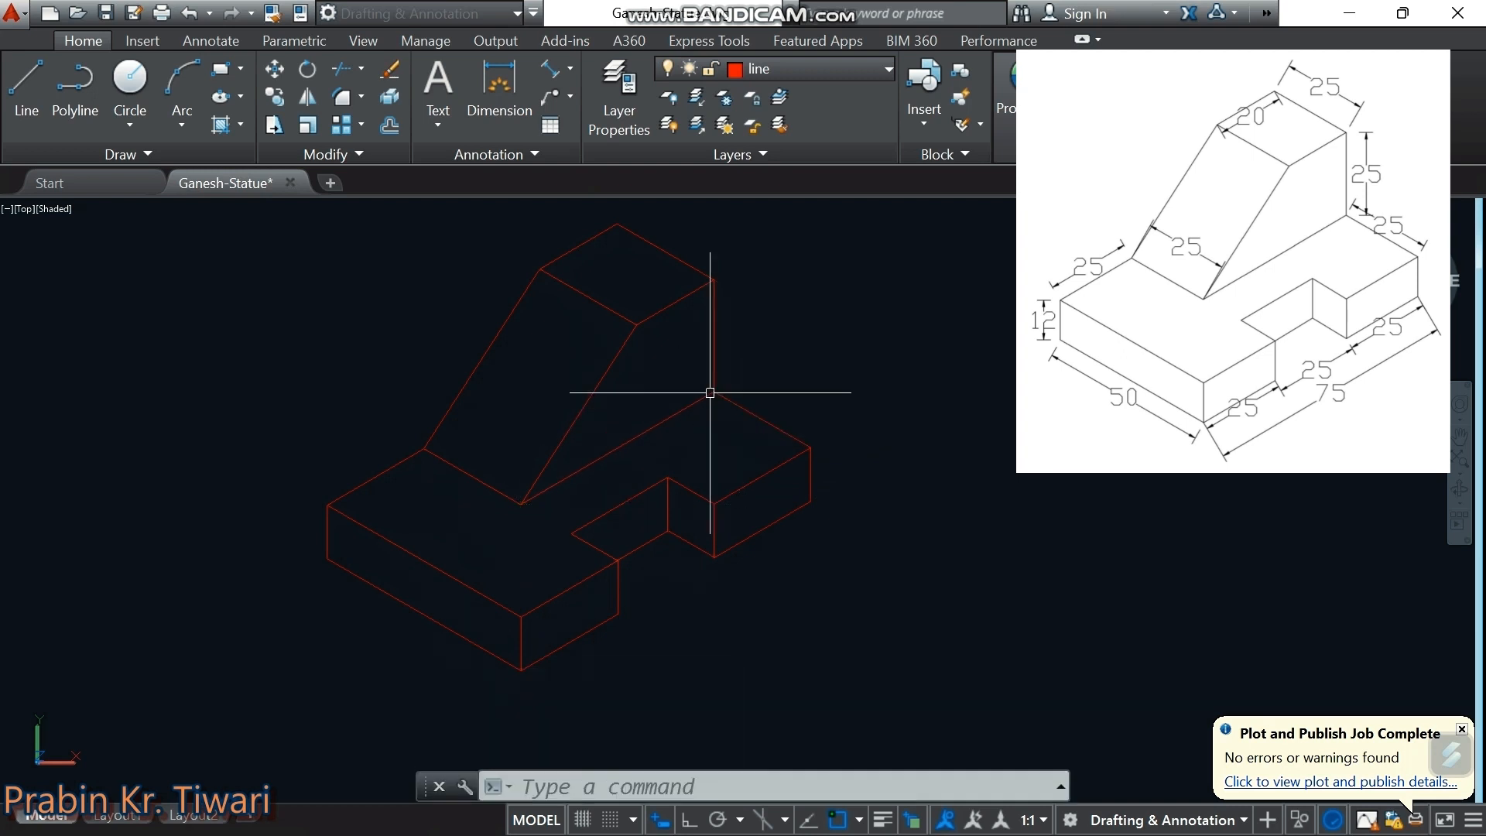
Make the "dimension" layer the current layer
{"action": "scroll", "coordinate": [588, 492], "scroll_direction": "down", "scroll_amount": 2}
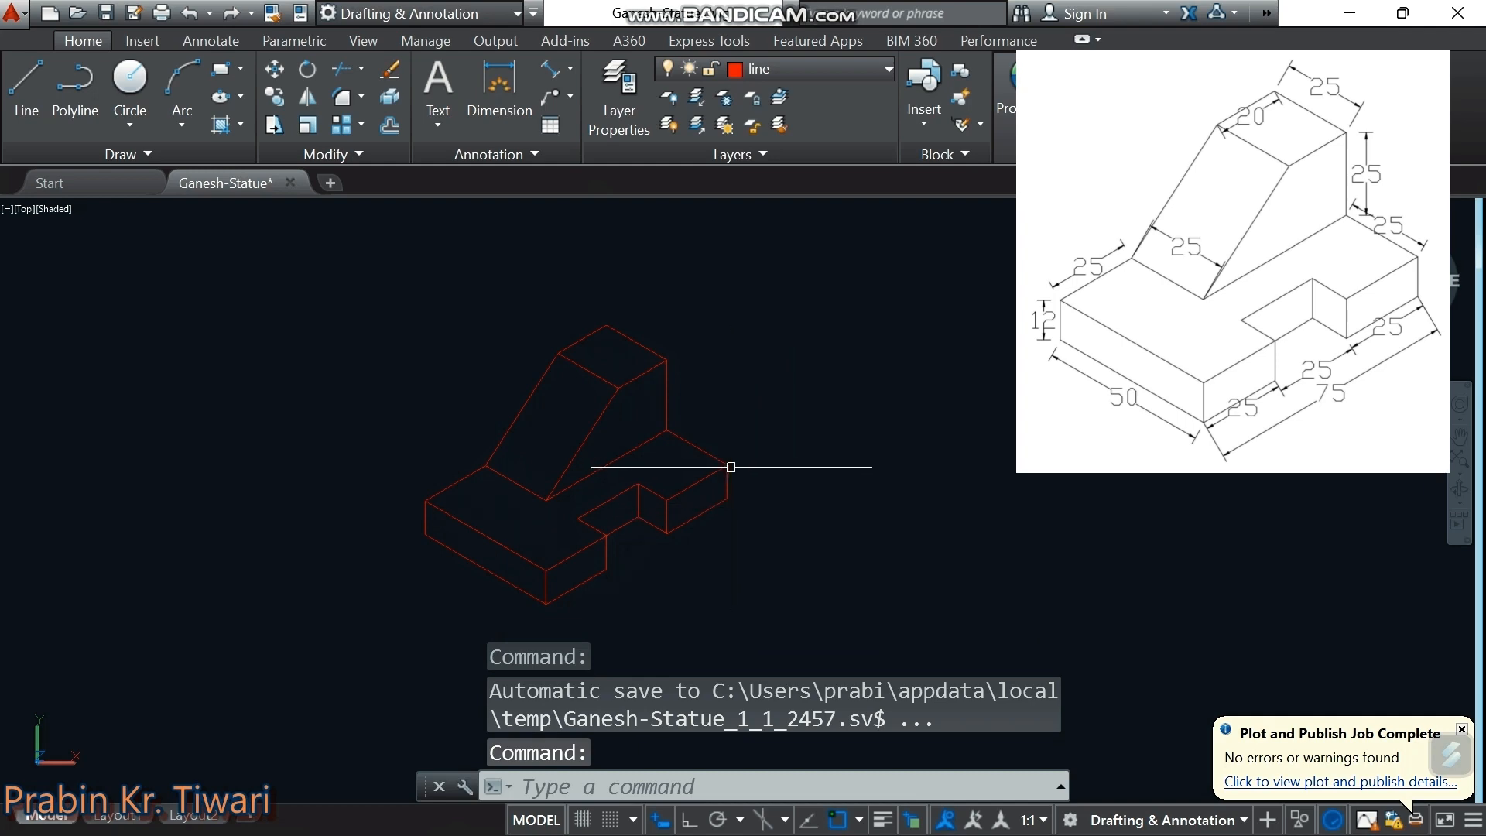
{"action": "middle_click_drag", "start_coordinate": [730, 466], "coordinate": [689, 465]}
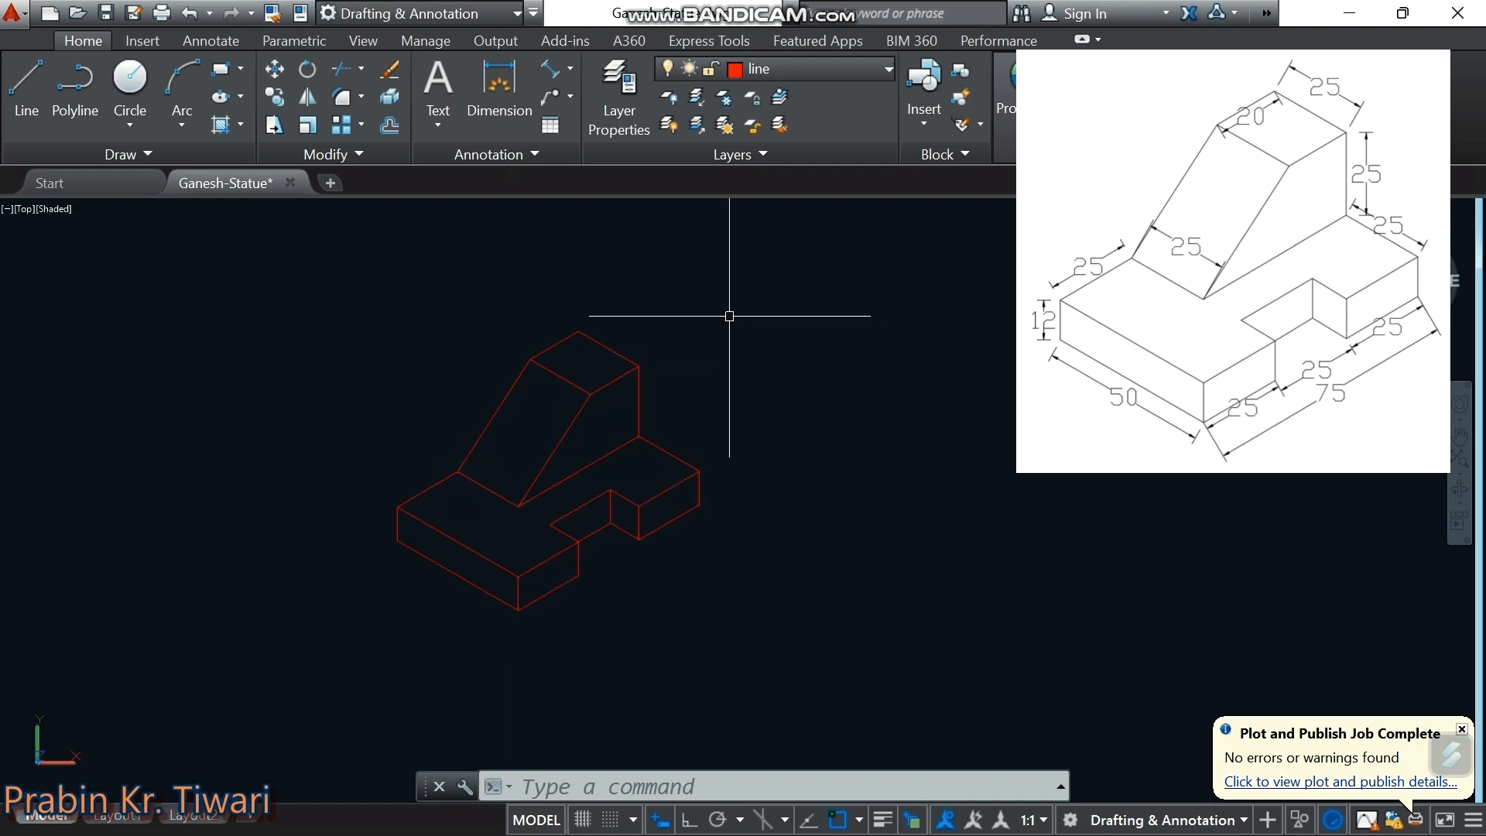
{"action": "middle_click_drag", "start_coordinate": [640, 581], "coordinate": [640, 597]}
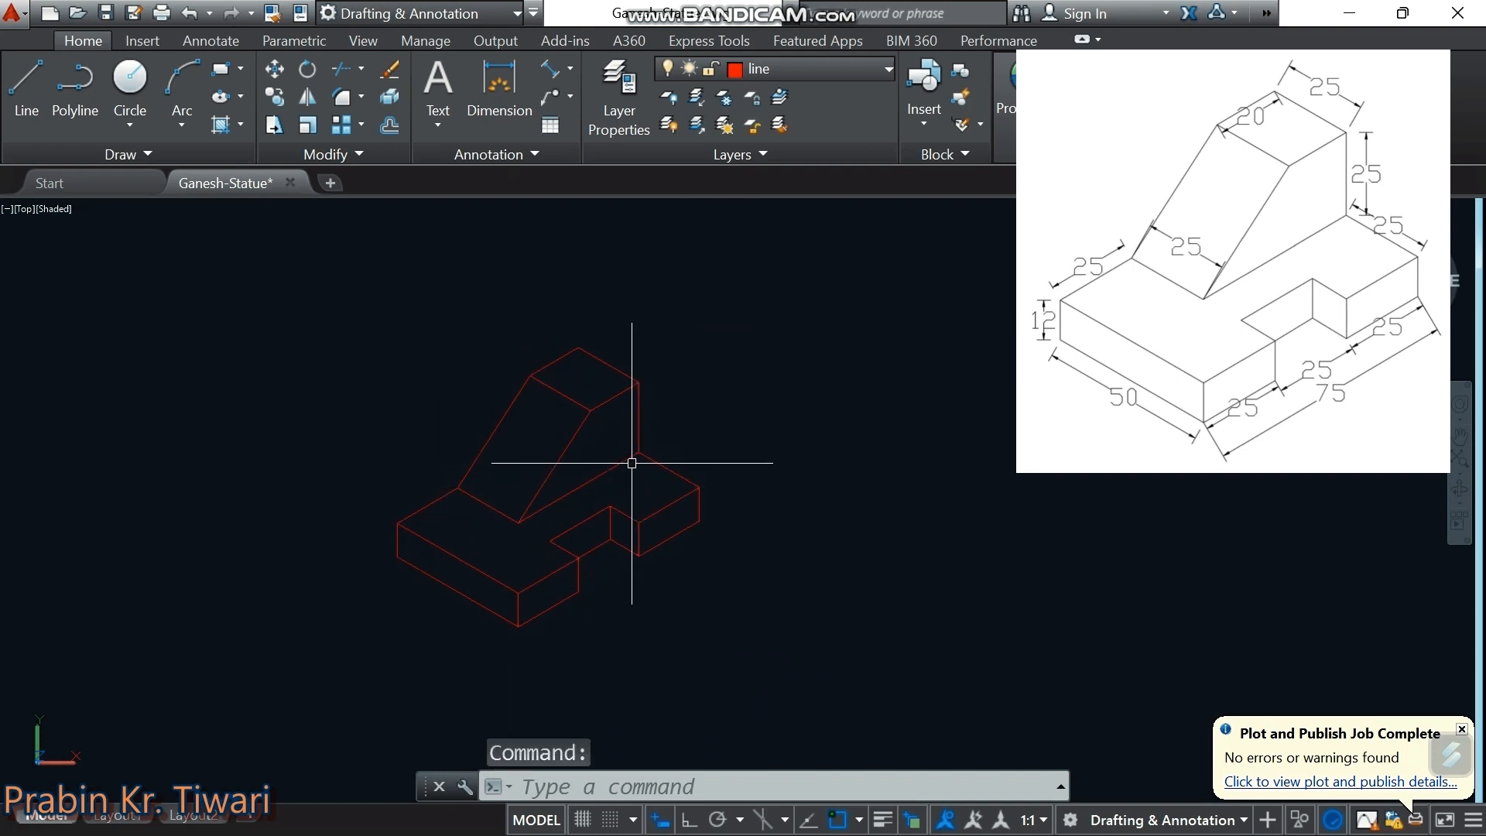
{"action": "left_click", "coordinate": [778, 68]}
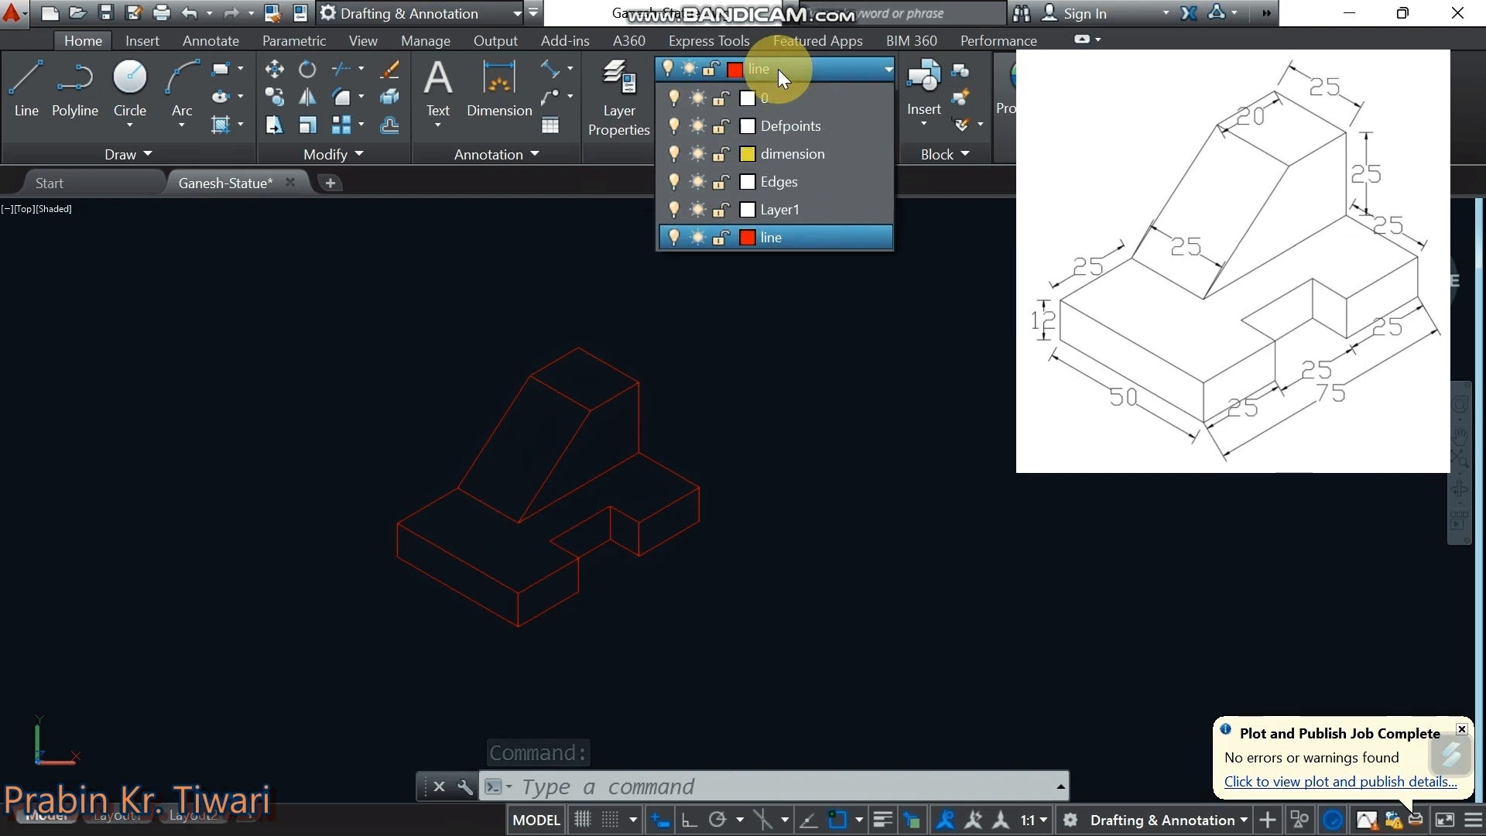
{"action": "left_click", "coordinate": [794, 155]}
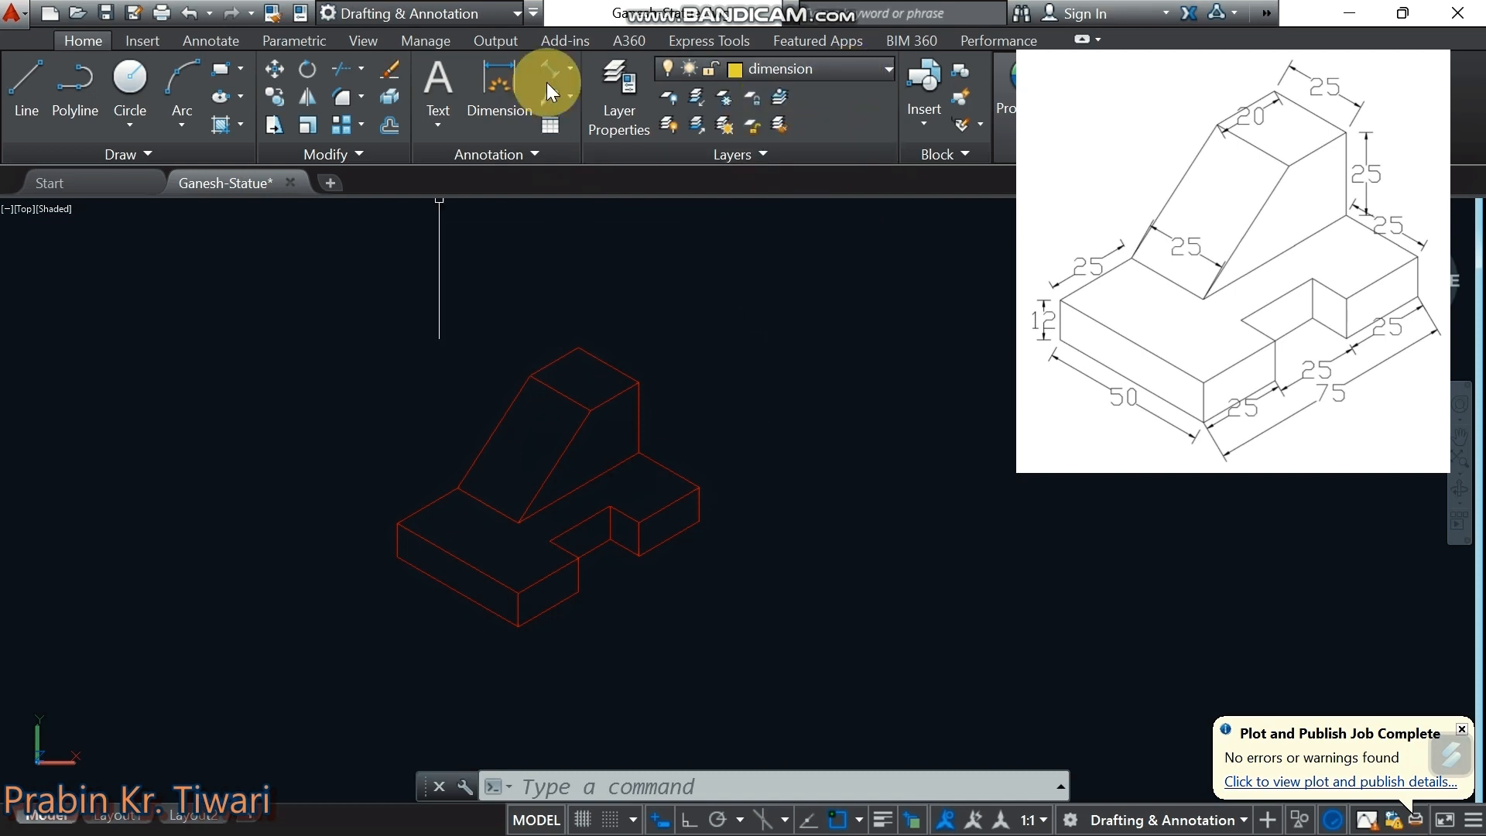
Add an aligned dimension to the top face's short back edge, placing it just outside the part
{"action": "left_click", "coordinate": [569, 74]}
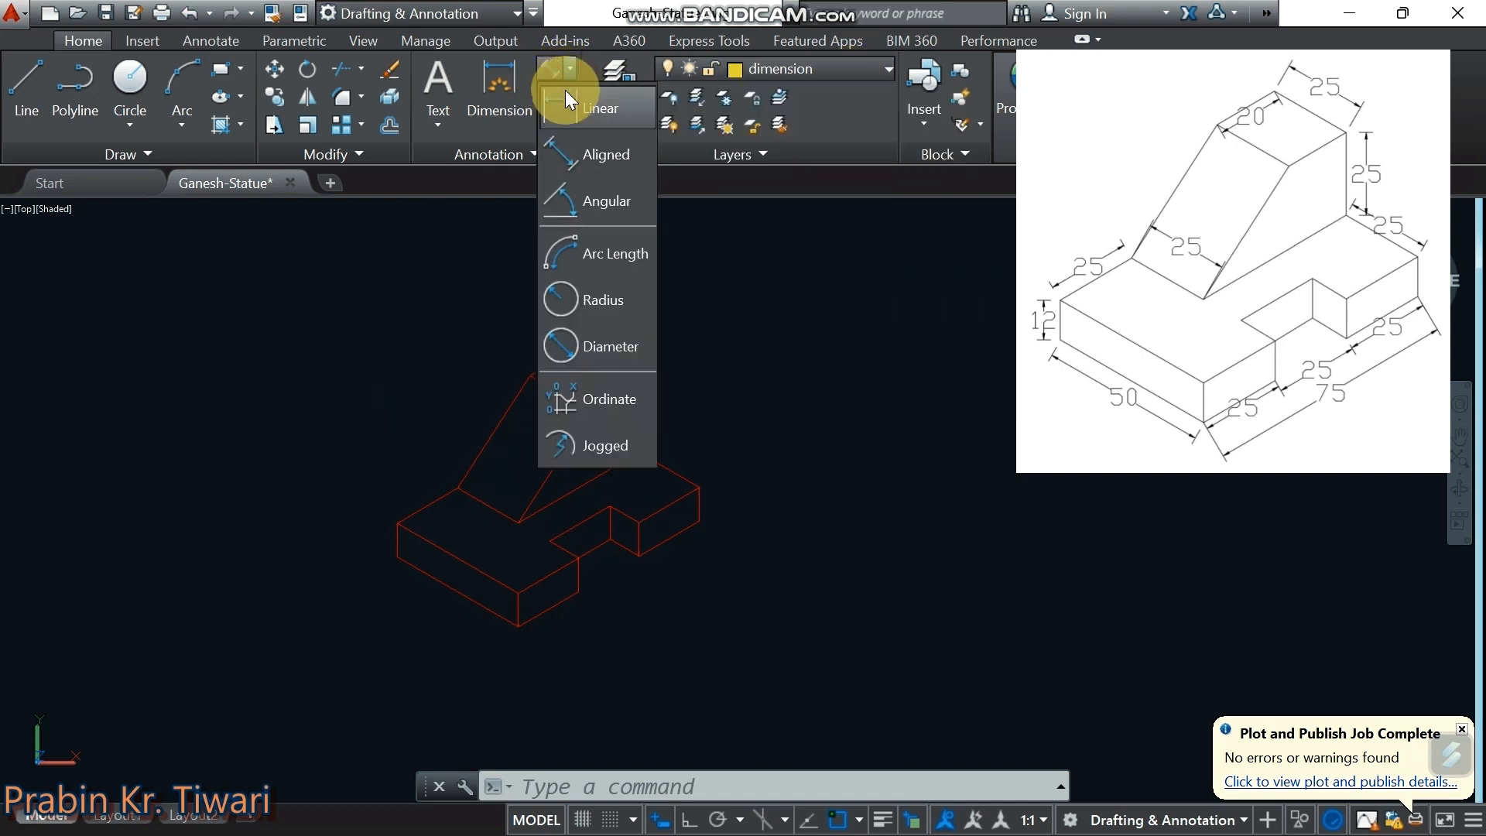
{"action": "left_click", "coordinate": [573, 155]}
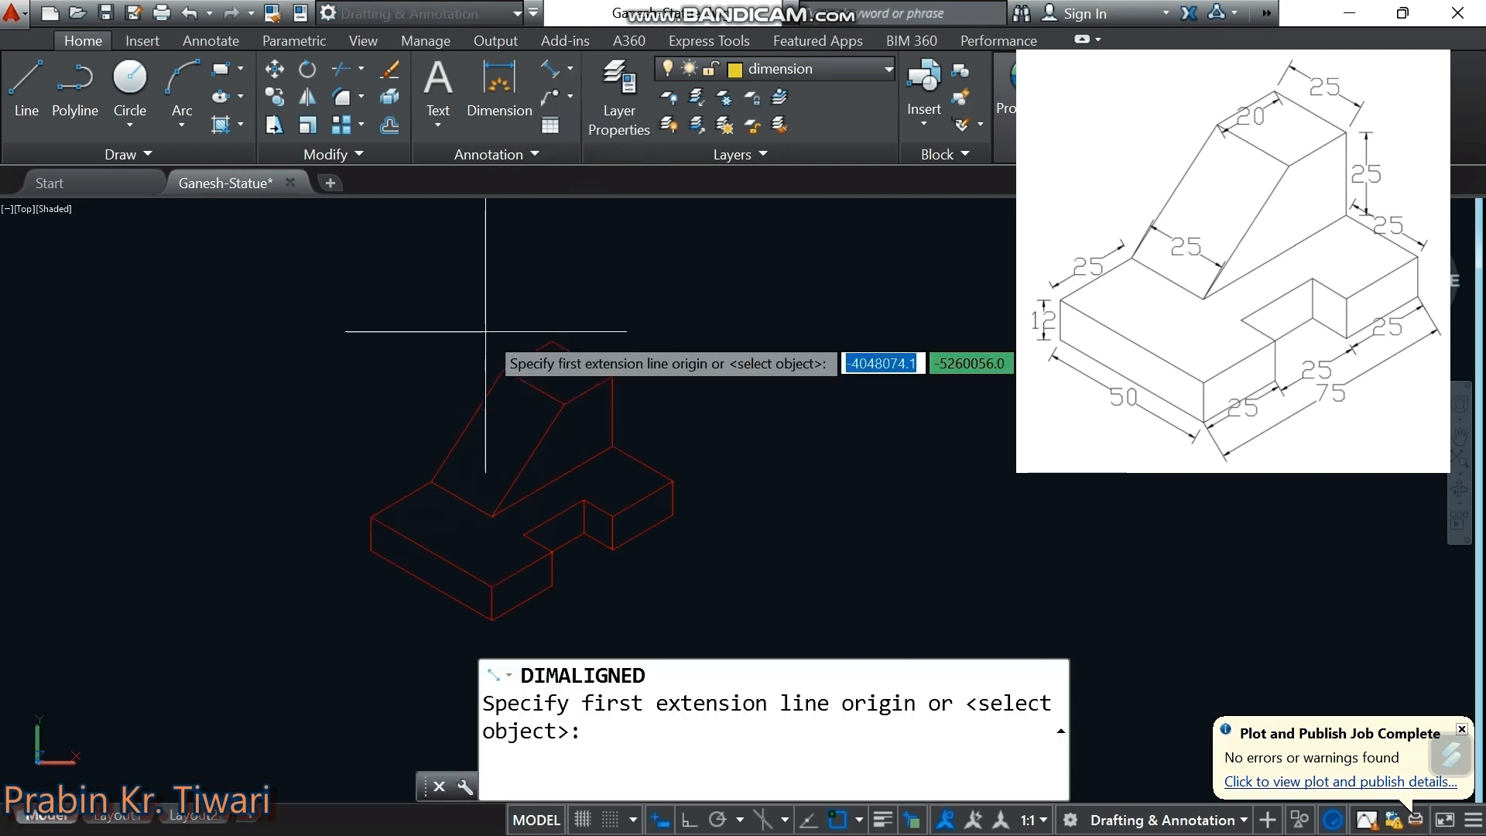
{"action": "scroll", "coordinate": [505, 364], "scroll_direction": "up", "scroll_amount": 2}
{"action": "left_click", "coordinate": [504, 369]}
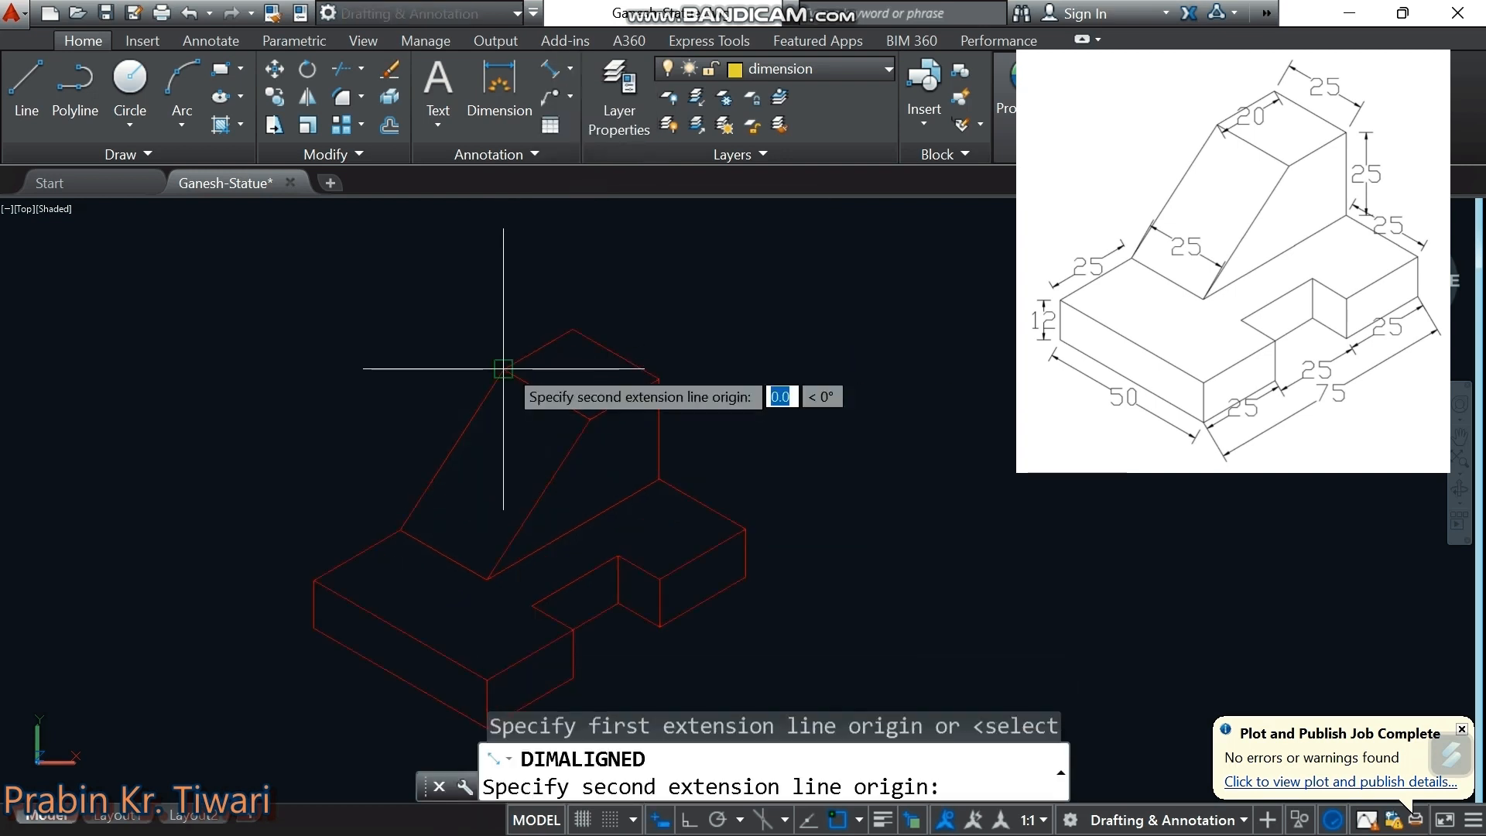
{"action": "left_click", "coordinate": [570, 330]}
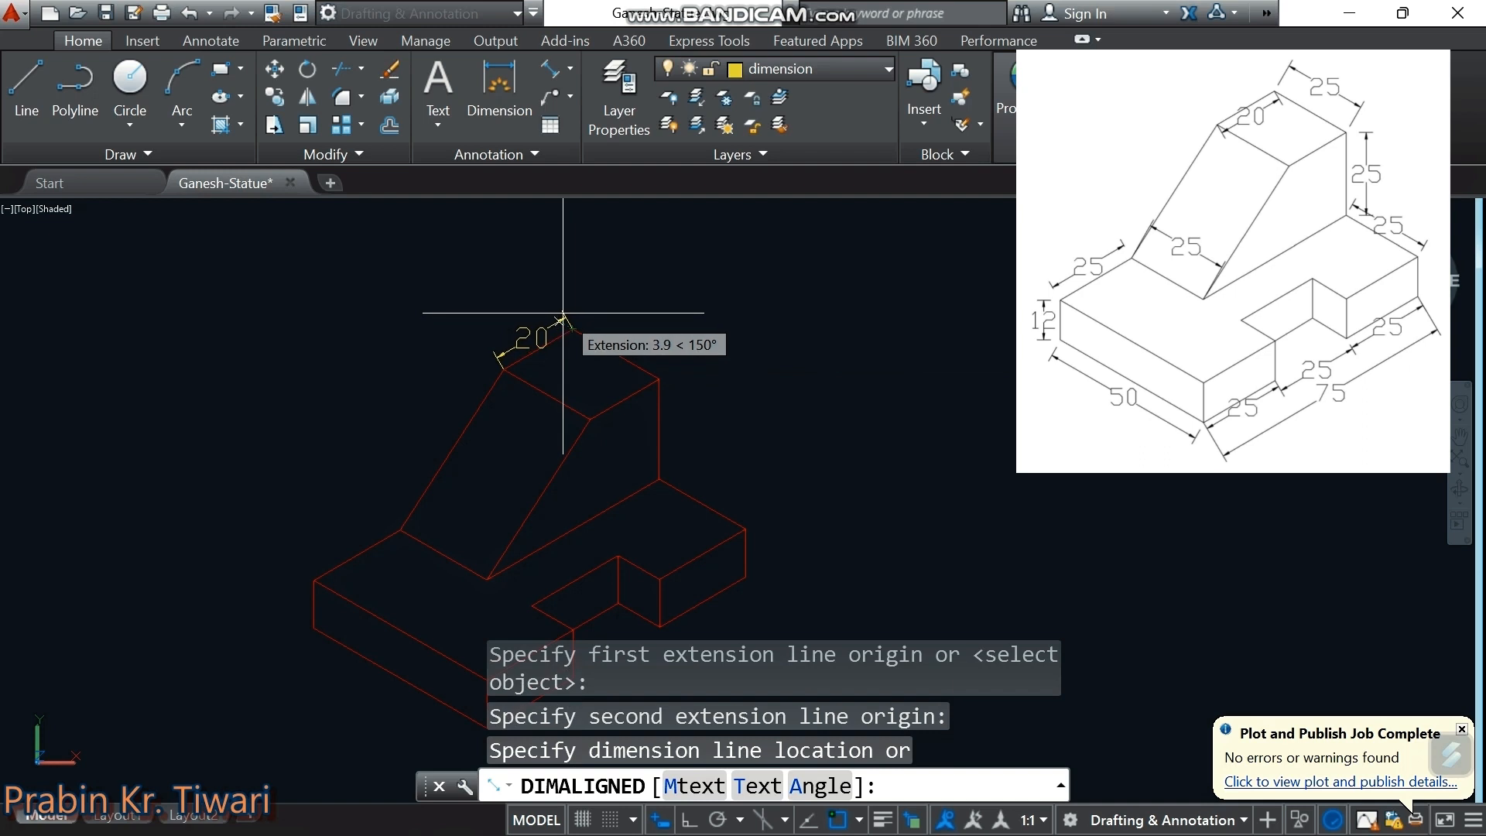
{"action": "left_click", "coordinate": [561, 316]}
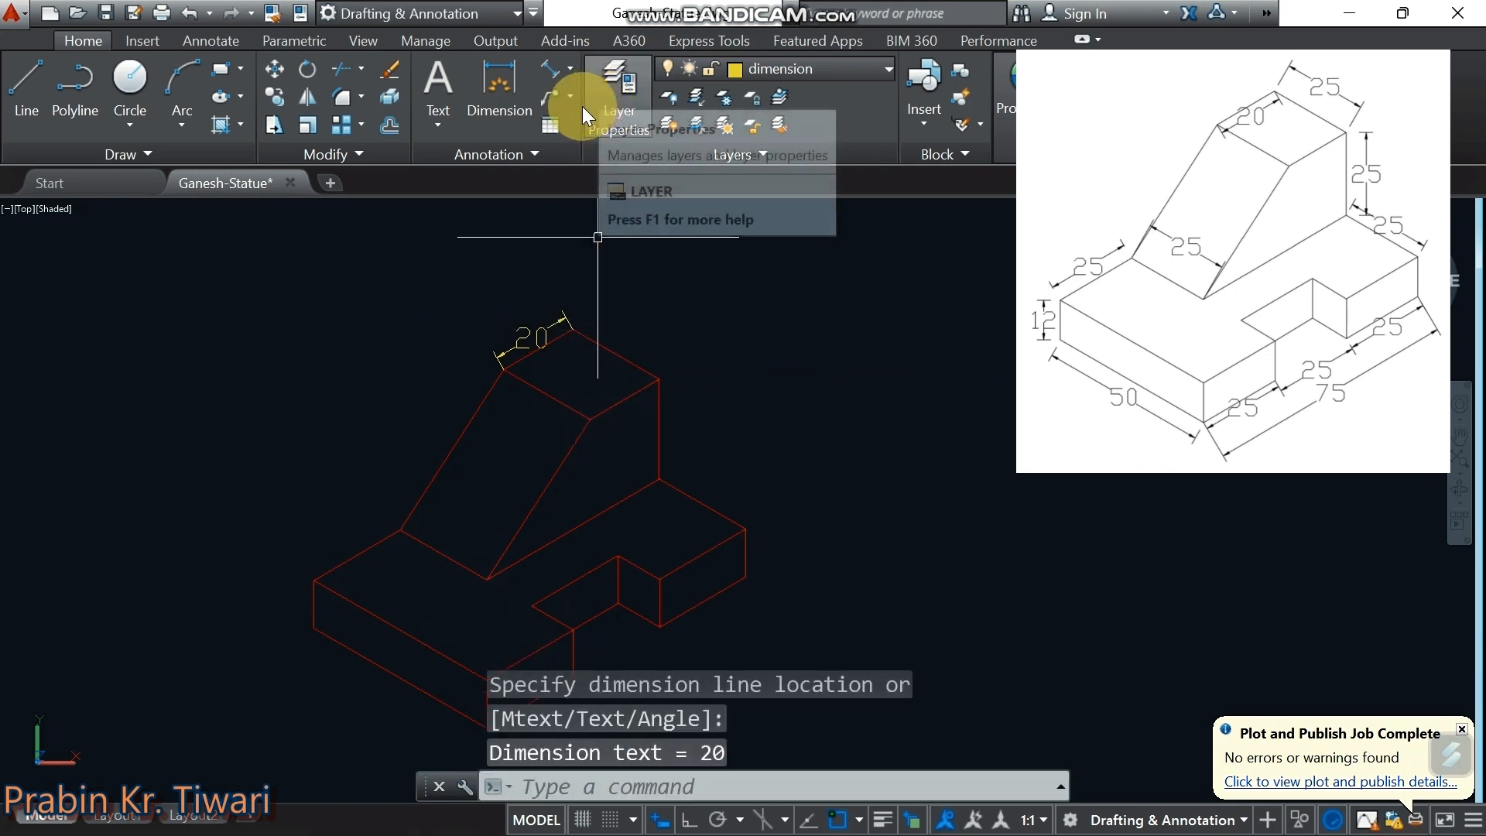
Add an aligned dimension to the upper block's vertical edge, placing it just outside the block
{"action": "left_click", "coordinate": [550, 68]}
{"action": "middle_click_drag", "start_coordinate": [658, 376], "coordinate": [636, 298]}
{"action": "left_click", "coordinate": [637, 300]}
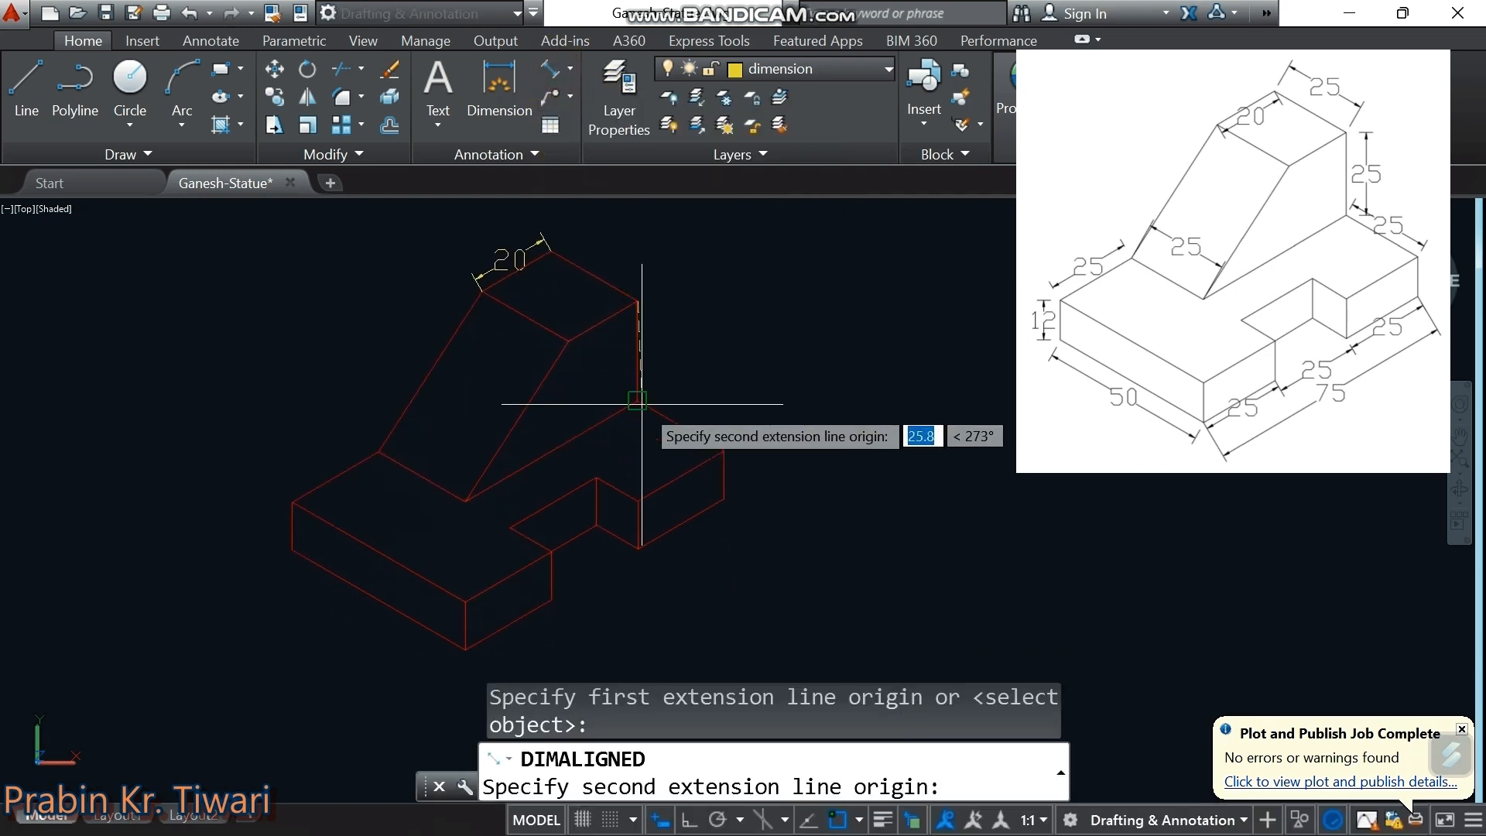
{"action": "left_click", "coordinate": [637, 401]}
{"action": "left_click", "coordinate": [656, 397]}
Add an aligned dimension to the top edge of the sloped face, placing it just below that edge on the slope
{"action": "left_click", "coordinate": [550, 70]}
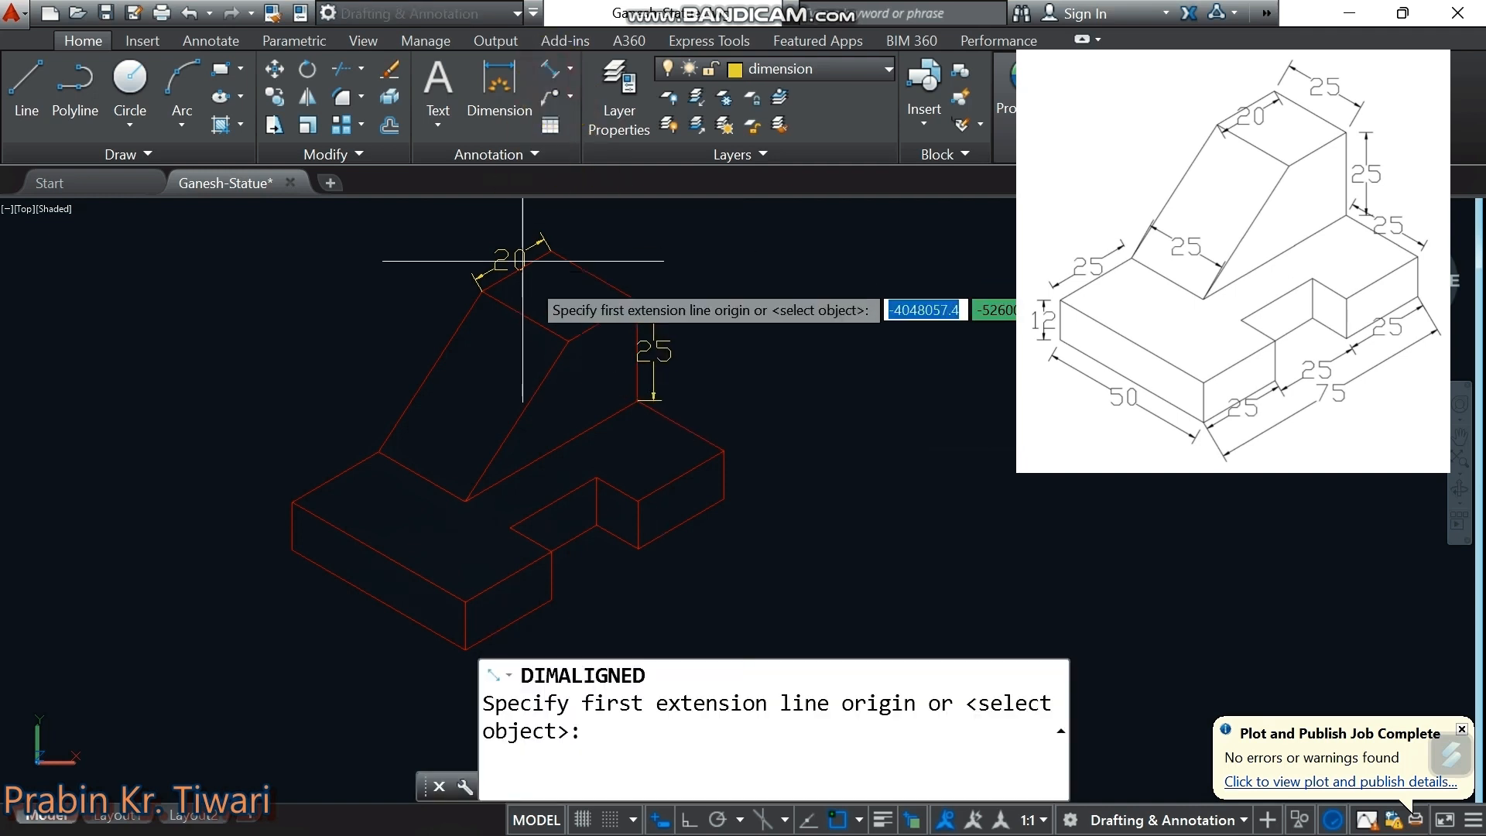
{"action": "left_click", "coordinate": [569, 340]}
{"action": "left_click", "coordinate": [481, 290]}
{"action": "left_click", "coordinate": [499, 325]}
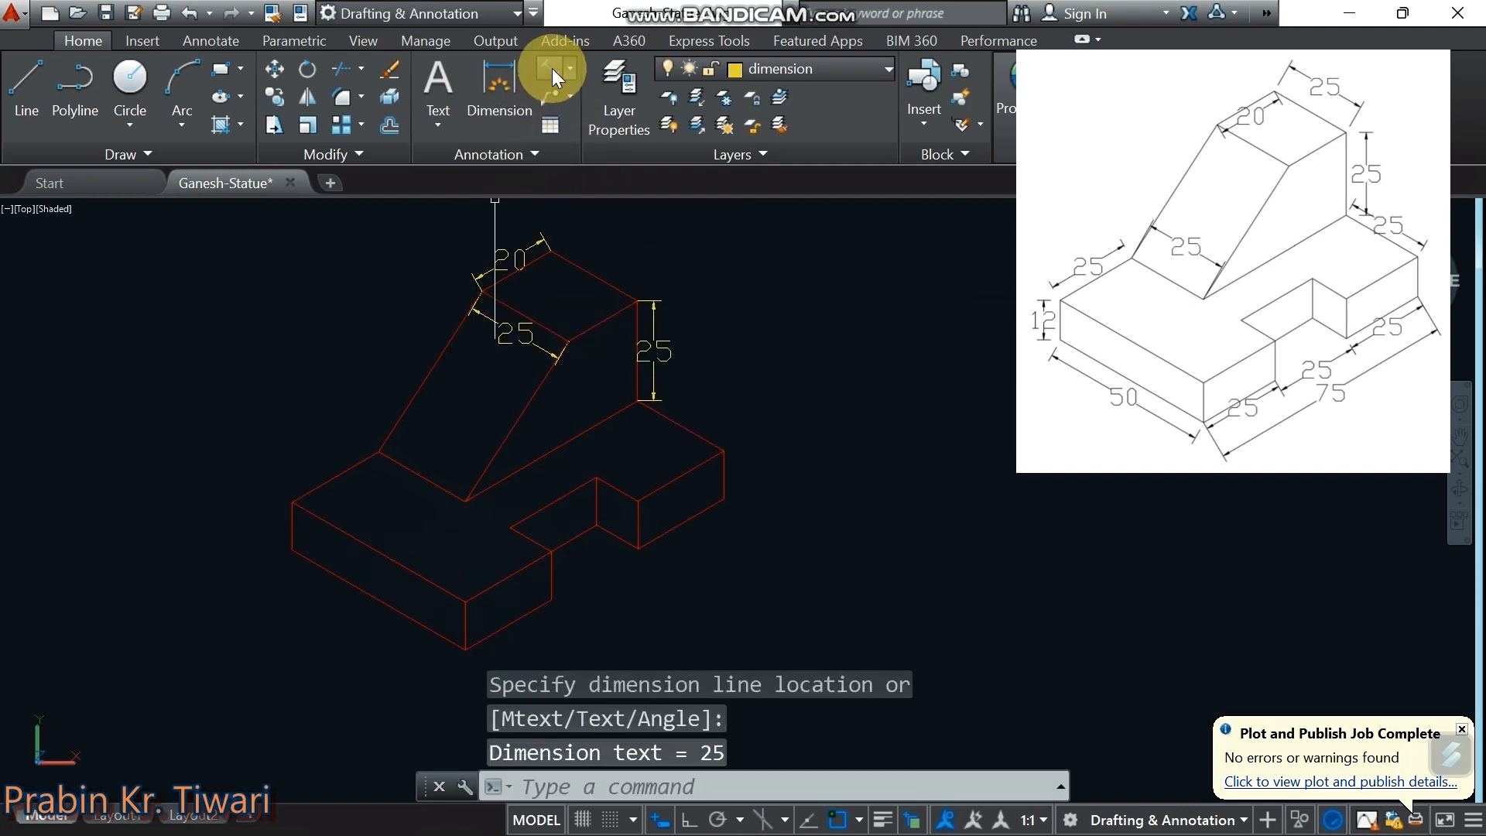
Add an aligned dimension to the base's upper side edge leading to the foot of the slope, placing it outside the base
{"action": "left_click", "coordinate": [550, 68]}
{"action": "left_click", "coordinate": [377, 451]}
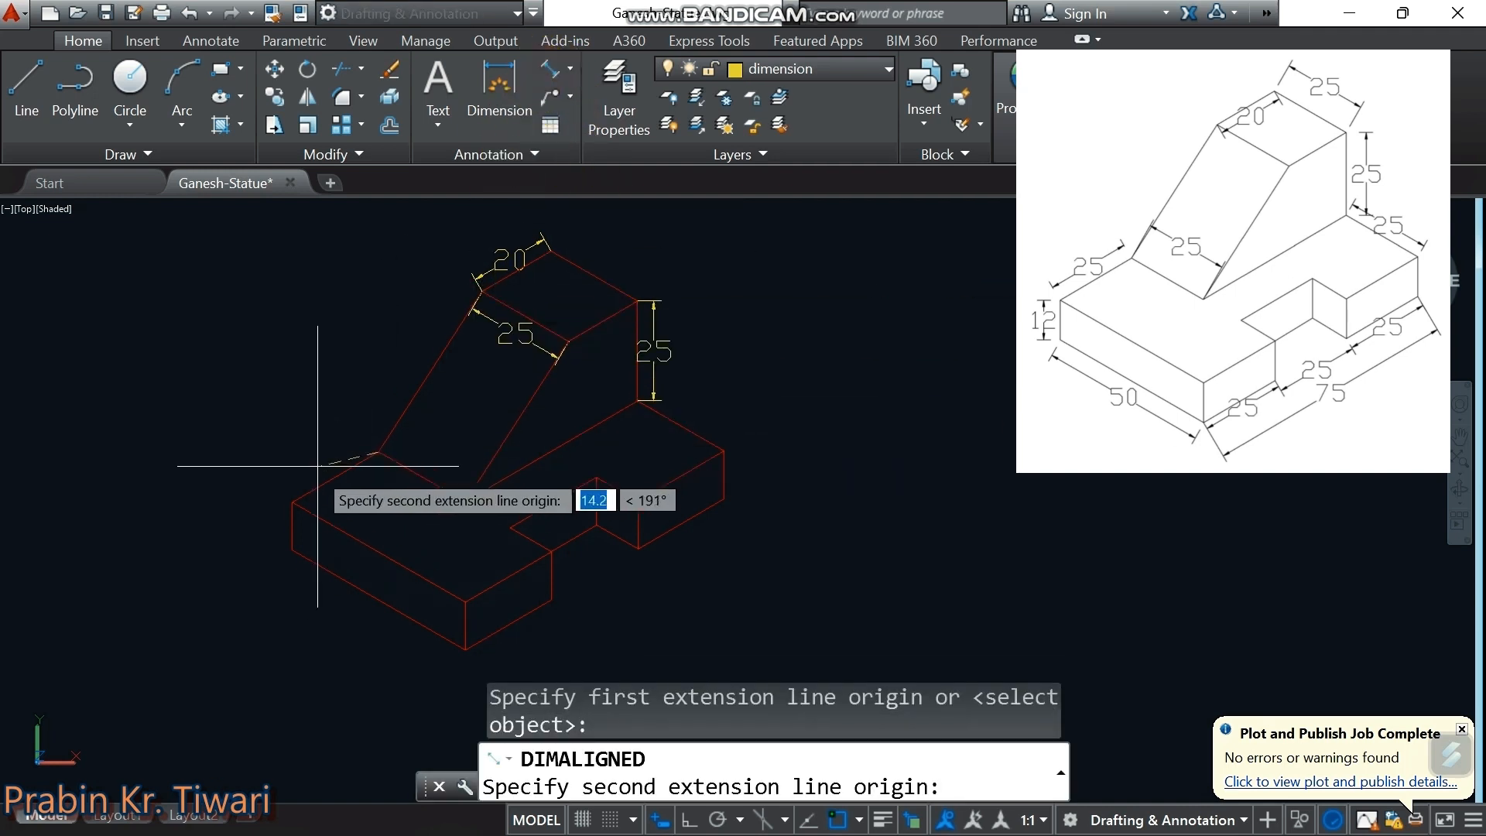
{"action": "left_click", "coordinate": [292, 502]}
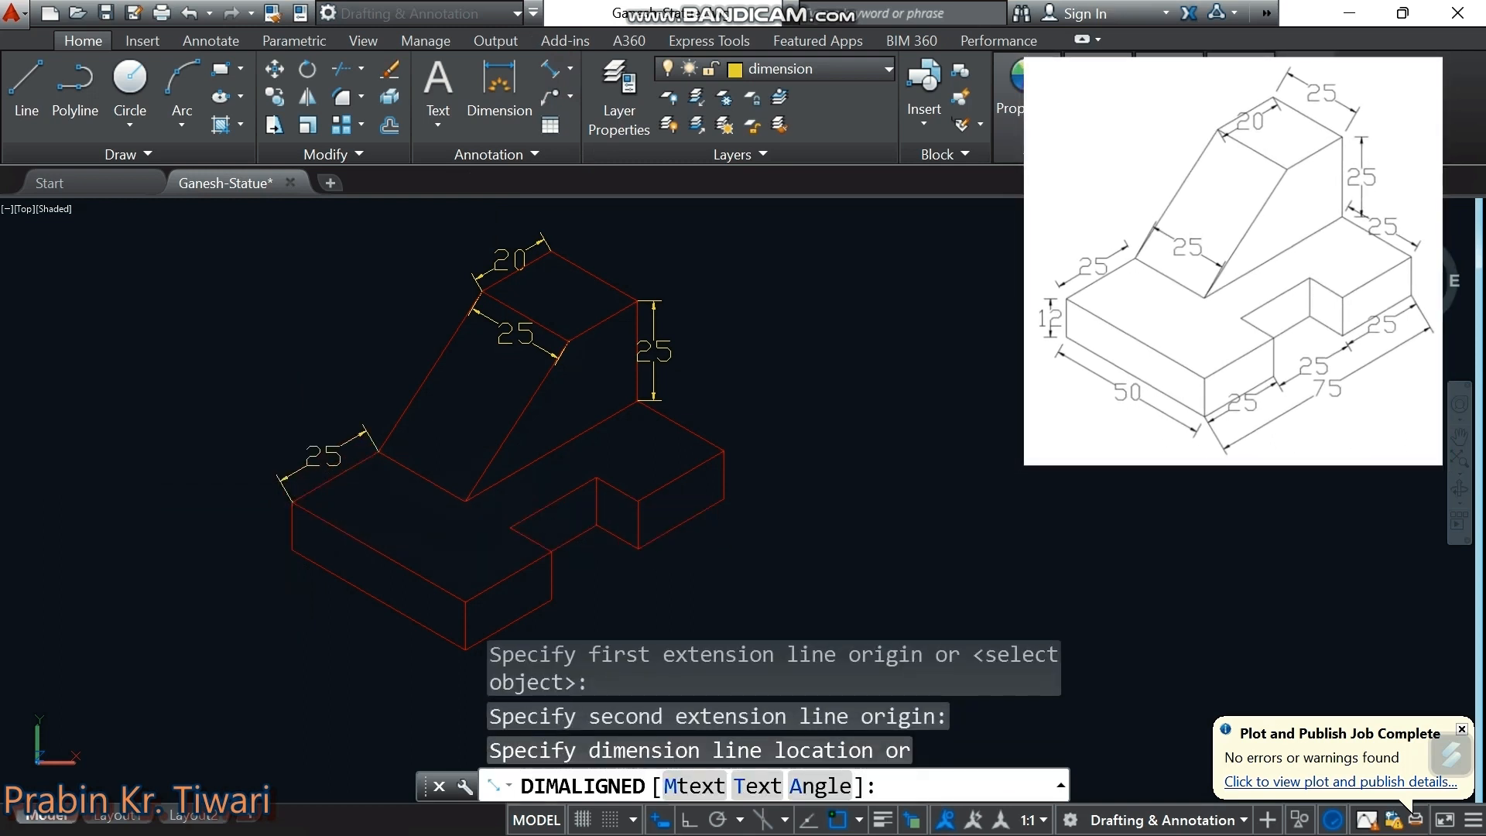
{"action": "left_click", "coordinate": [319, 460]}
{"action": "middle_click_drag", "start_coordinate": [347, 514], "coordinate": [340, 500]}
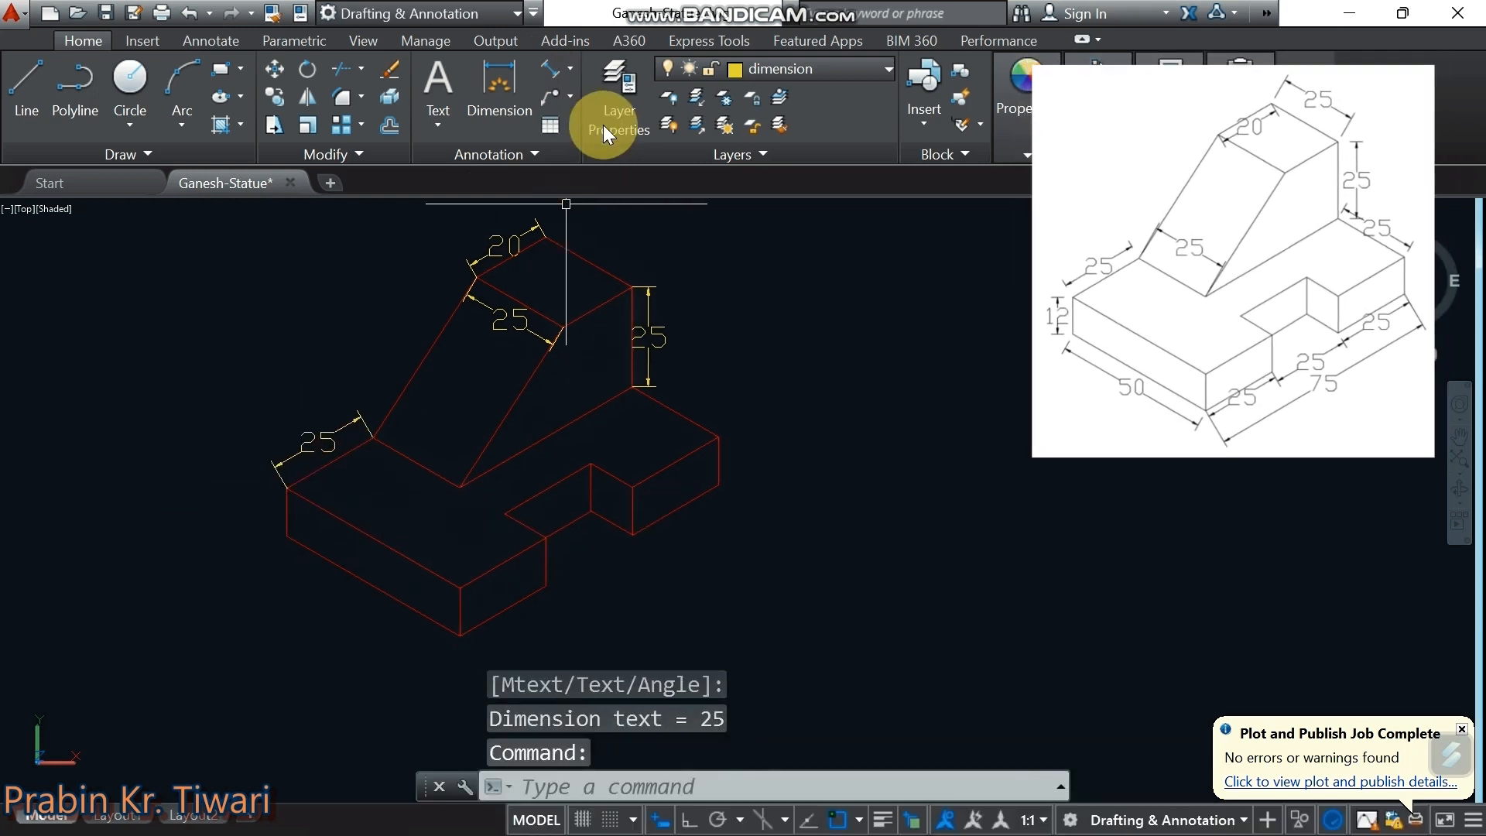
Add an aligned dimension for the base's height at its outer corner beside the already dimensioned side edge
{"action": "left_click", "coordinate": [551, 72]}
{"action": "left_click", "coordinate": [286, 488]}
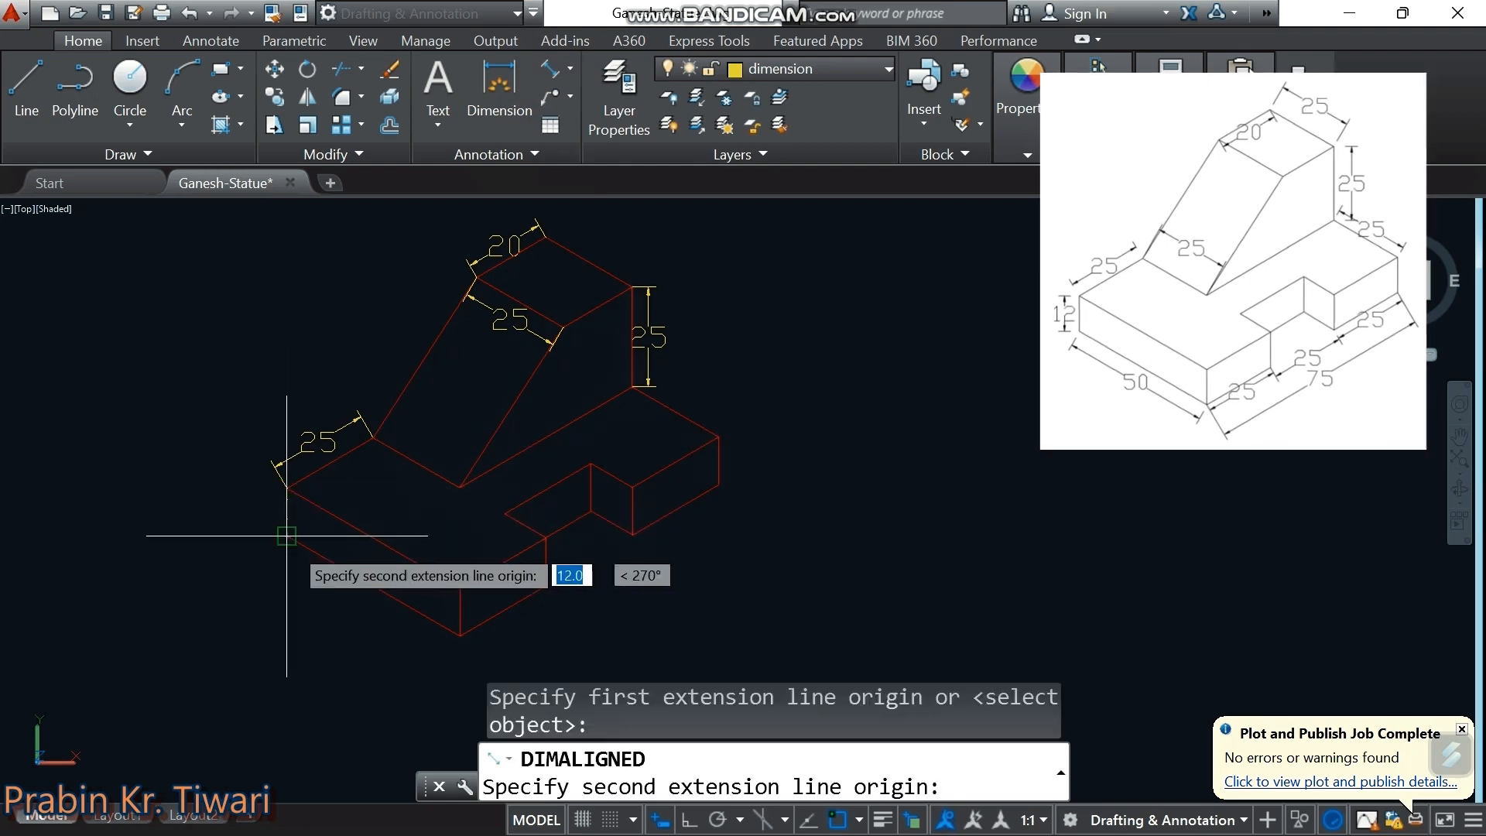
{"action": "left_click", "coordinate": [286, 534]}
{"action": "left_click", "coordinate": [269, 510]}
Add an aligned dimension to the notch's inner upper edge, placing it close along that edge
{"action": "key", "text": "Return"}
{"action": "middle_click_drag", "start_coordinate": [500, 604], "coordinate": [486, 465]}
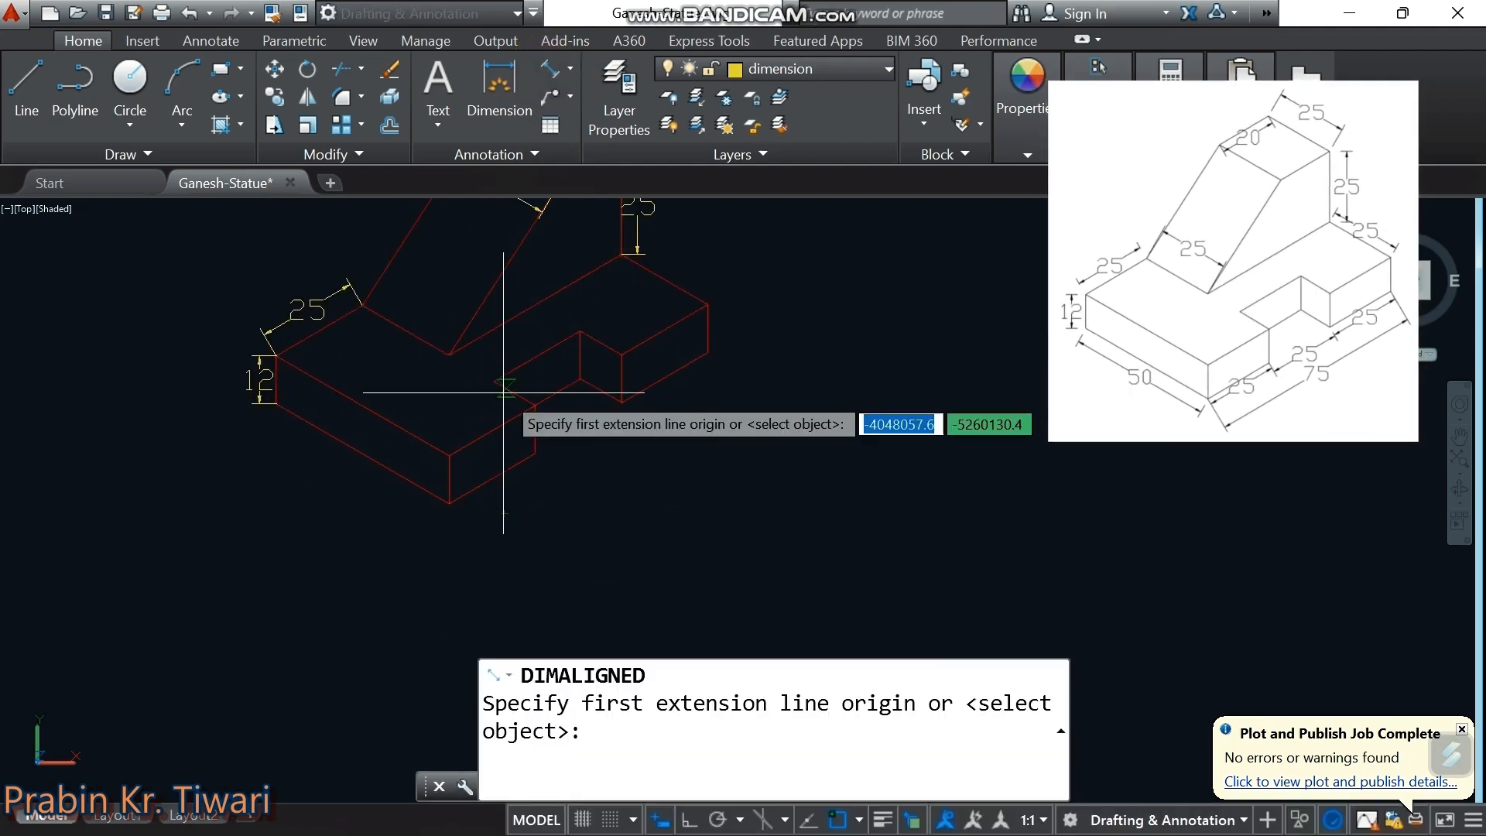
{"action": "left_click", "coordinate": [495, 380]}
{"action": "left_click", "coordinate": [578, 331]}
{"action": "left_click", "coordinate": [579, 331]}
Add an aligned dimension for the base's height at its near front corner, placing it just beside the vertical edge
{"action": "left_click", "coordinate": [551, 71]}
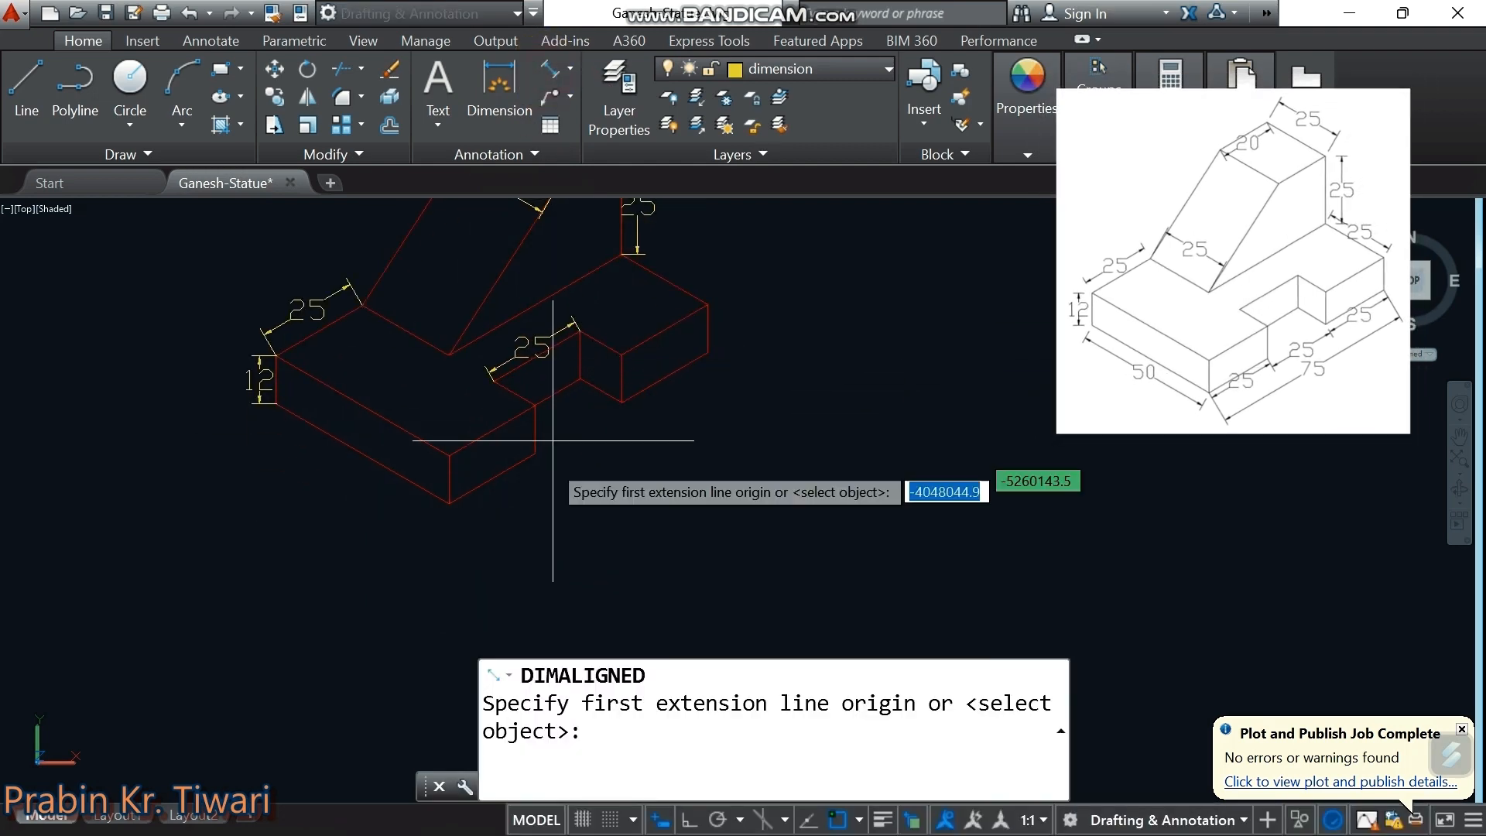
{"action": "left_click", "coordinate": [449, 454]}
{"action": "left_click", "coordinate": [449, 501]}
{"action": "left_click", "coordinate": [451, 511]}
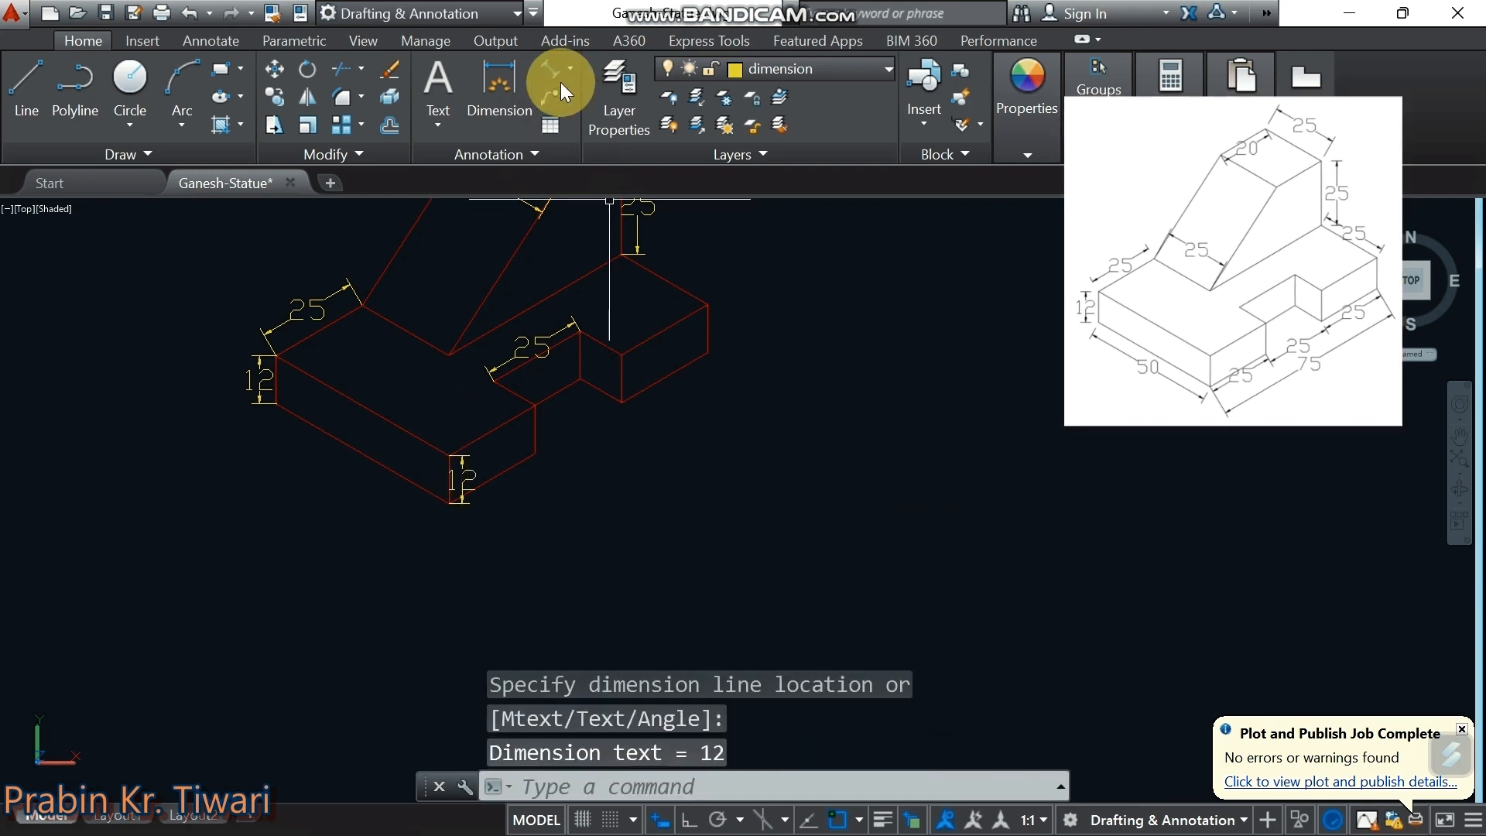
Add an aligned dimension to the base's long lower edge between the two dimensioned heights, placing it outside the base
{"action": "left_click", "coordinate": [554, 74]}
{"action": "middle_click_drag", "start_coordinate": [709, 279], "coordinate": [666, 333]}
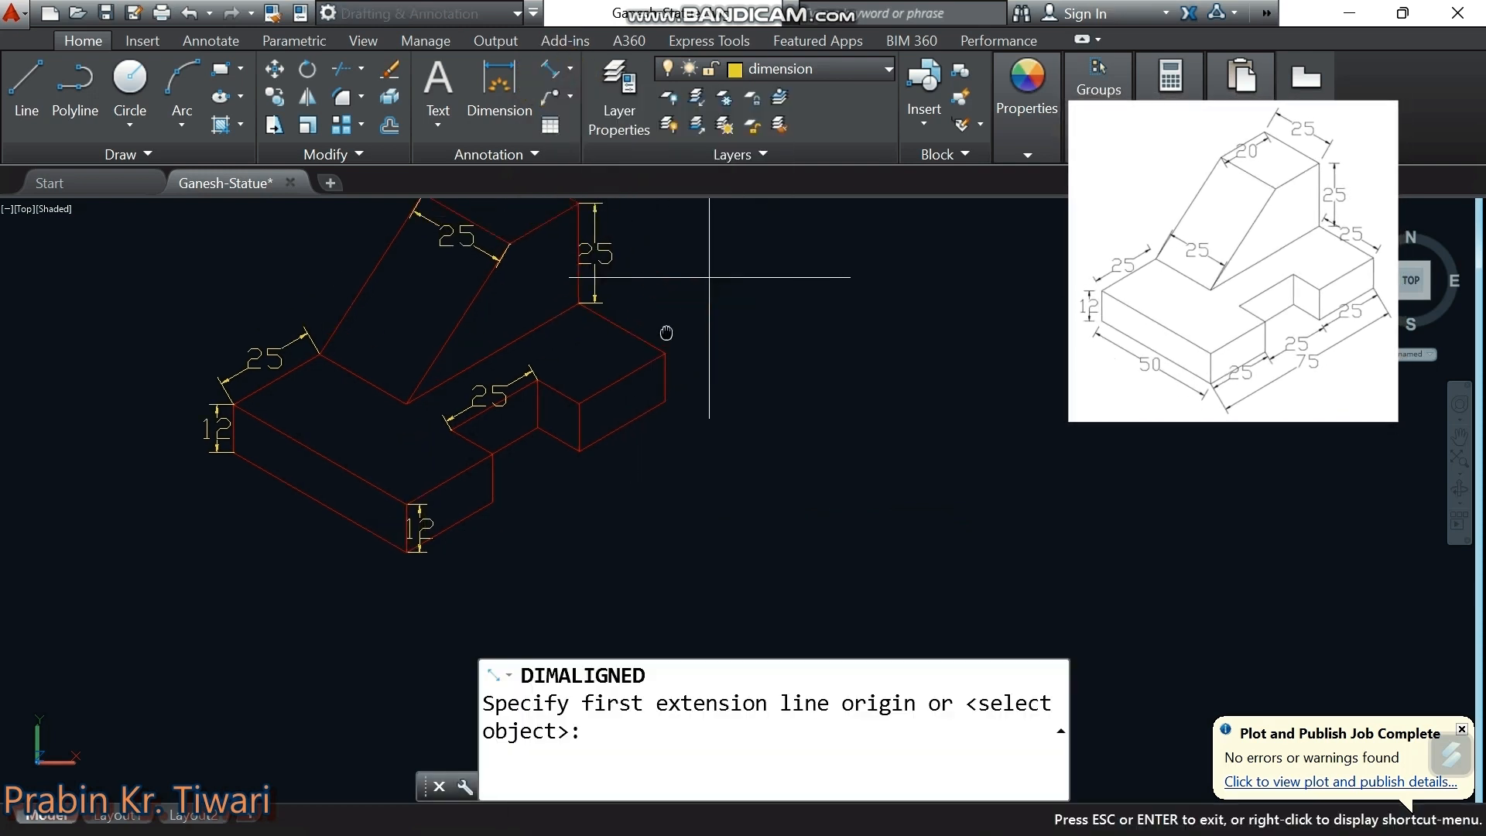
{"action": "left_click", "coordinate": [405, 551]}
{"action": "left_click", "coordinate": [228, 459]}
{"action": "left_click", "coordinate": [309, 537]}
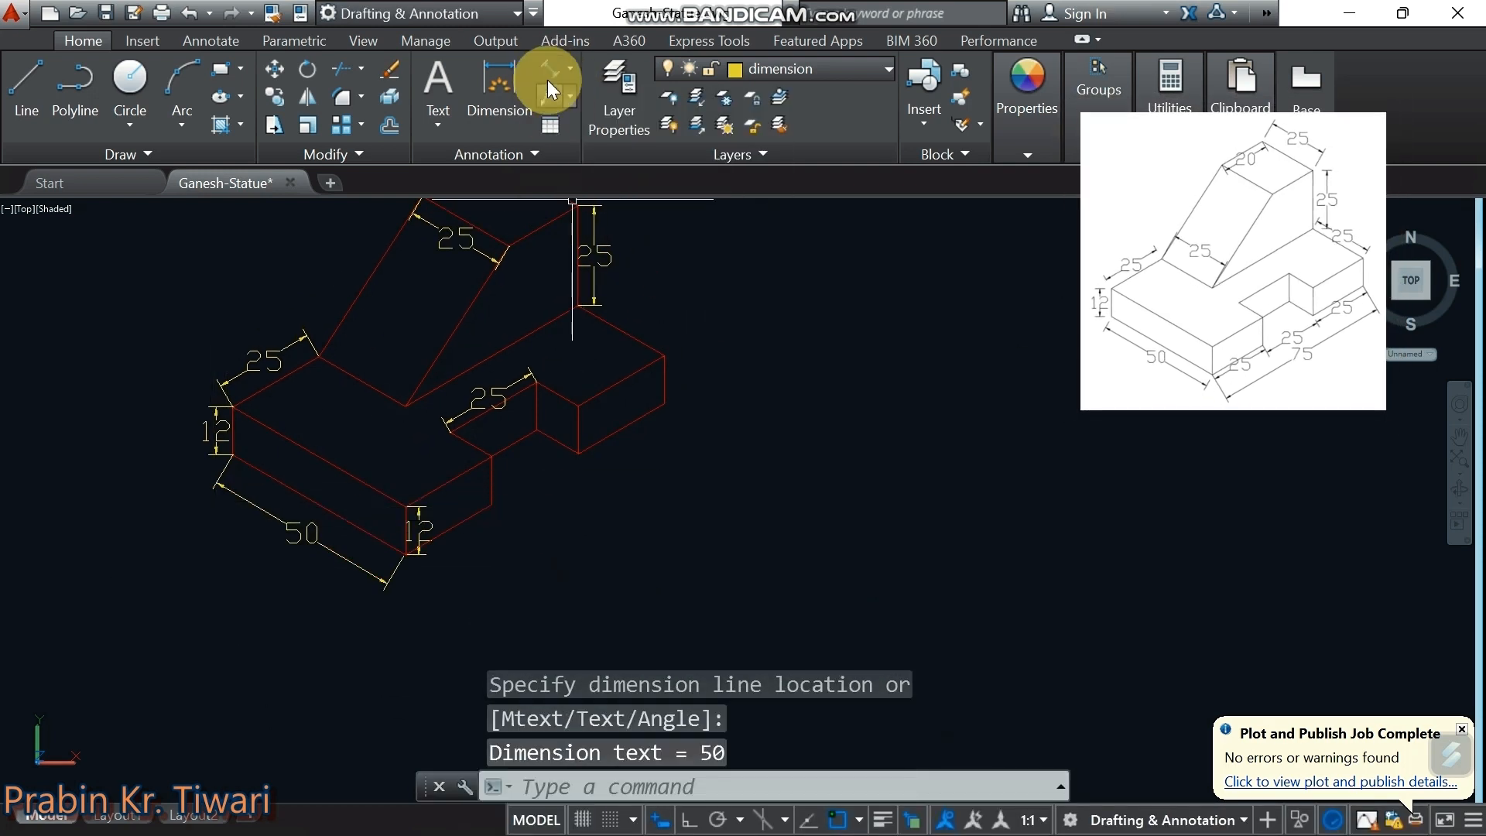
Add an aligned dimension to the lower edge of the block beyond the notch, placing it just outside that edge
{"action": "left_click", "coordinate": [554, 74]}
{"action": "left_click", "coordinate": [579, 452]}
{"action": "left_click", "coordinate": [664, 403]}
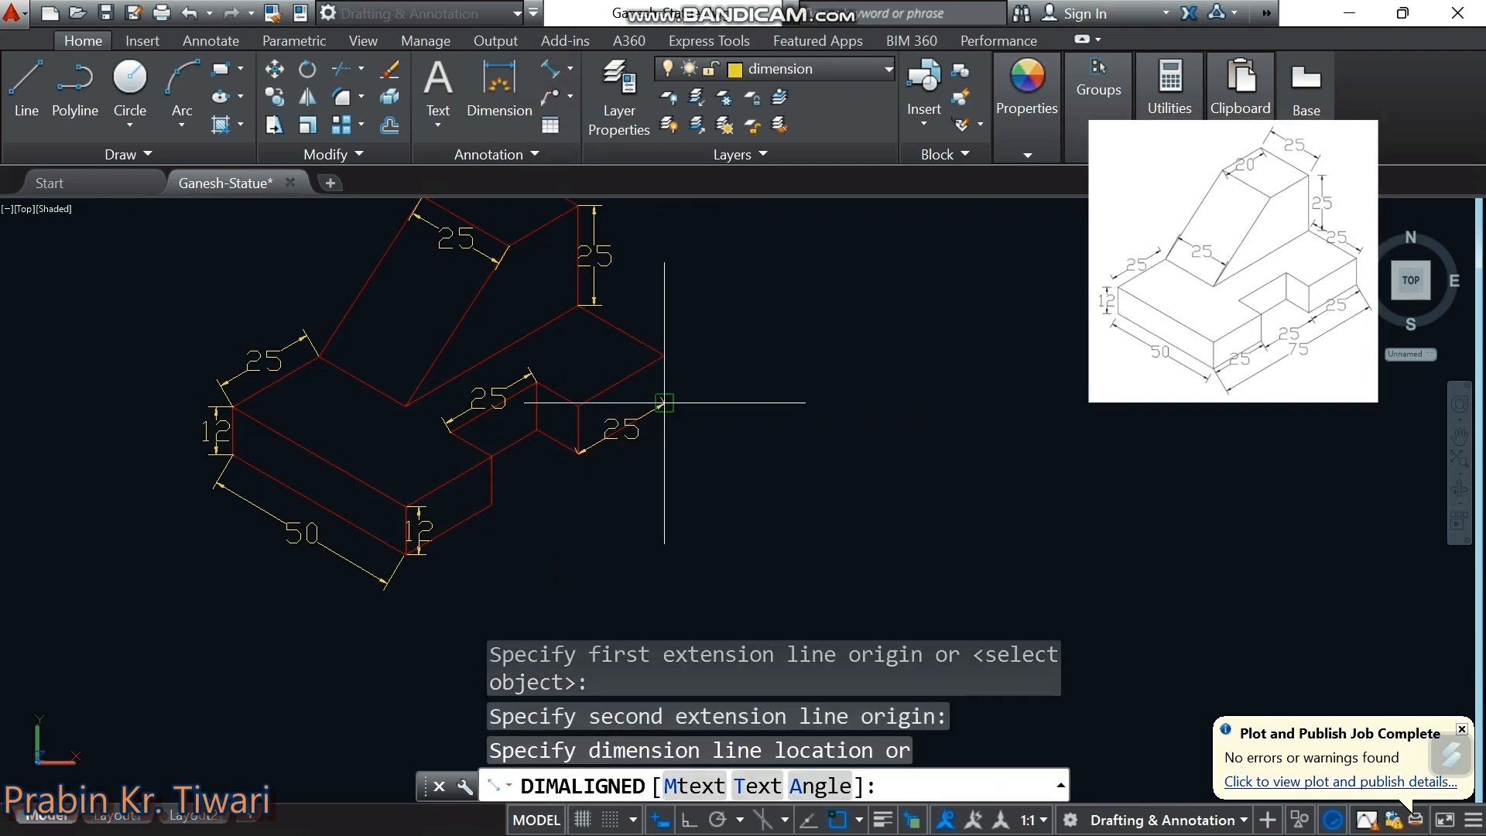
{"action": "left_click", "coordinate": [654, 433]}
Add an aligned dimension to the upper edge from the base's near front corner to the notch, placing it above the edge
{"action": "left_click", "coordinate": [554, 74]}
{"action": "left_click", "coordinate": [405, 506]}
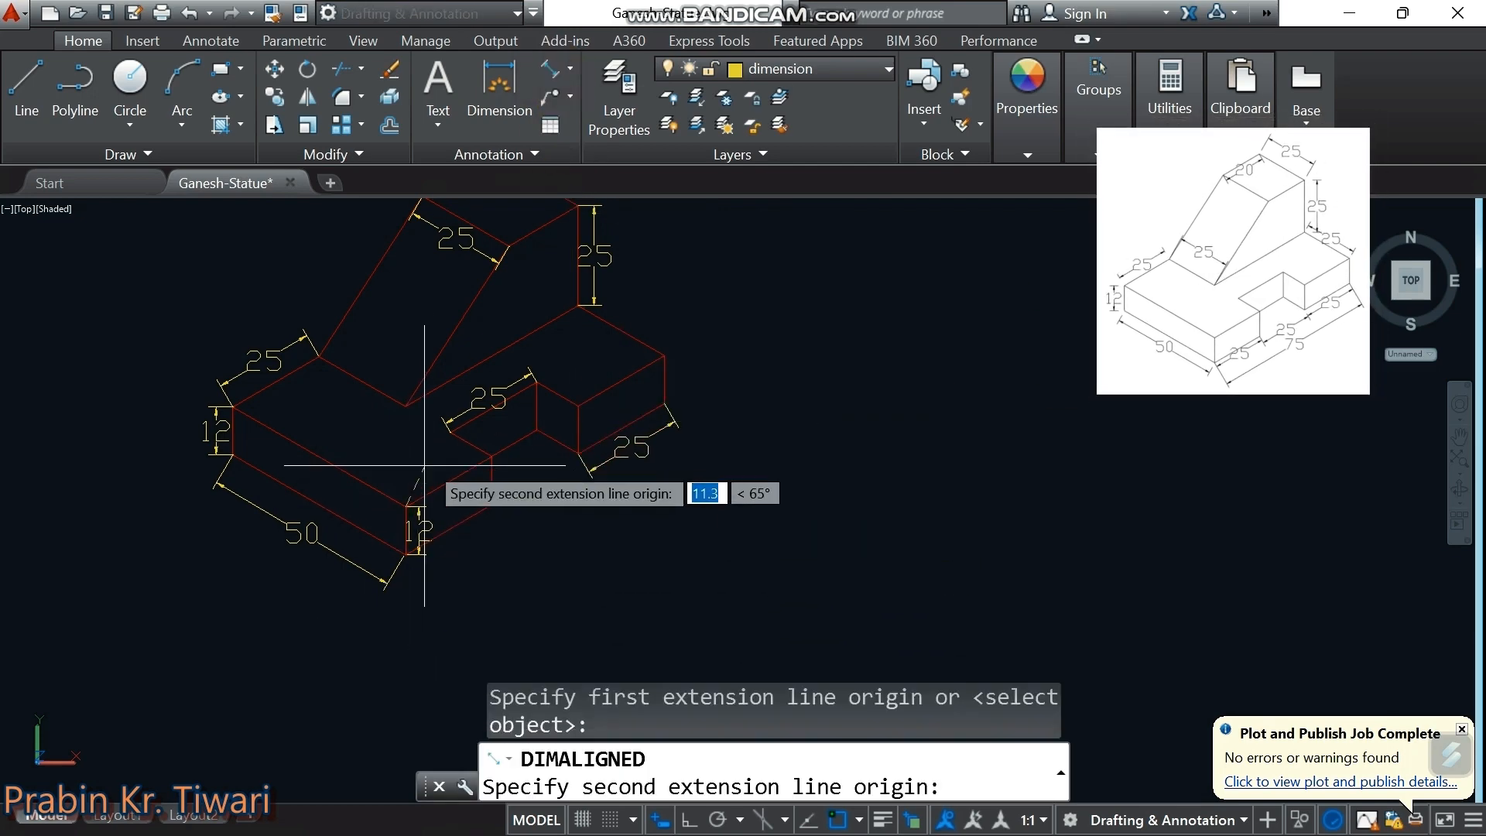
{"action": "left_click", "coordinate": [491, 457]}
{"action": "middle_click_drag", "start_coordinate": [517, 443], "coordinate": [524, 521]}
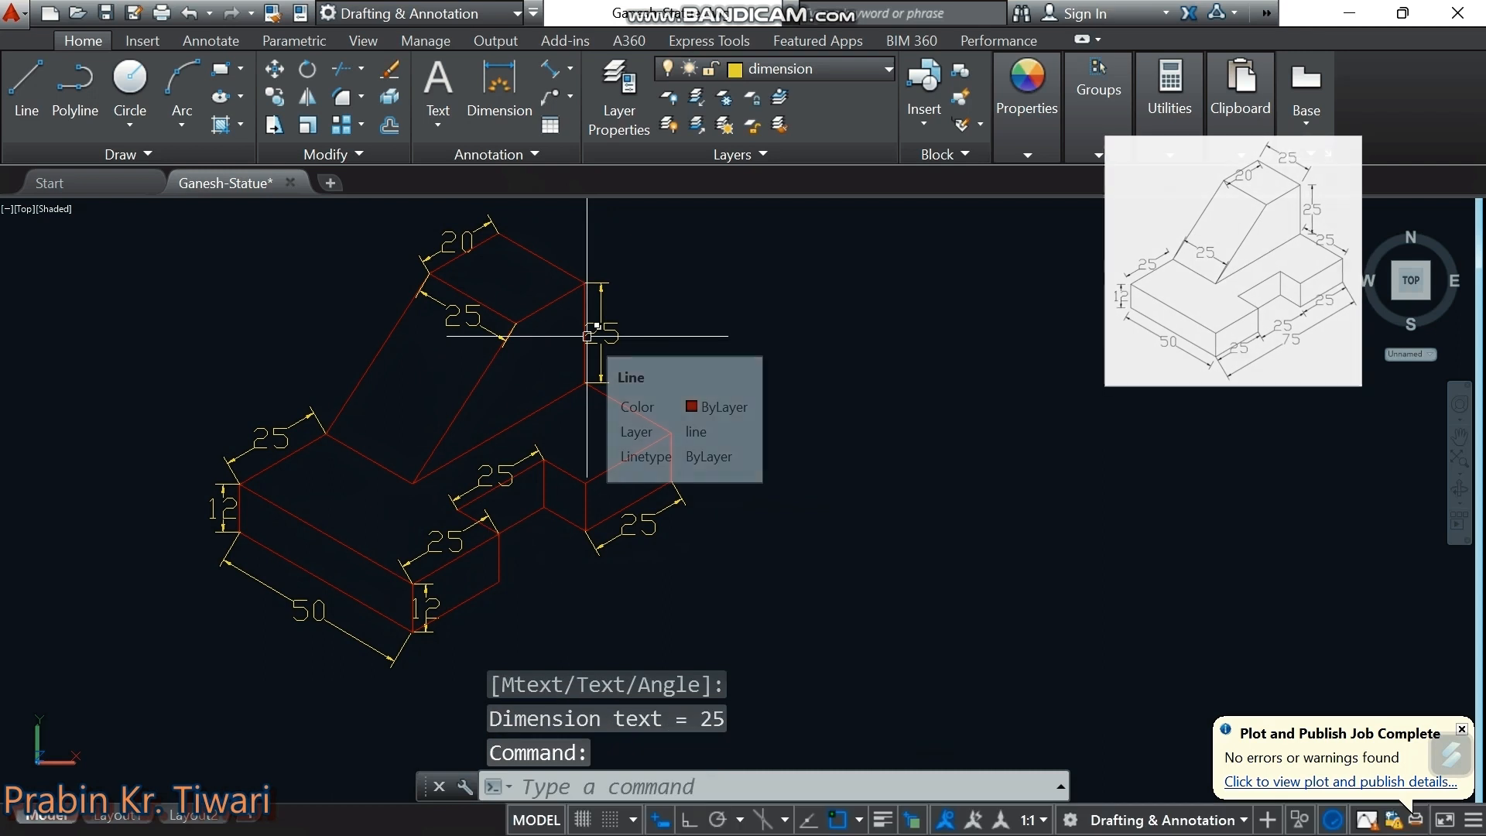
Add an aligned dimension to the base's rear upper edge from the foot of the upright to the outer corner
{"action": "left_click", "coordinate": [551, 74]}
{"action": "left_click", "coordinate": [585, 384]}
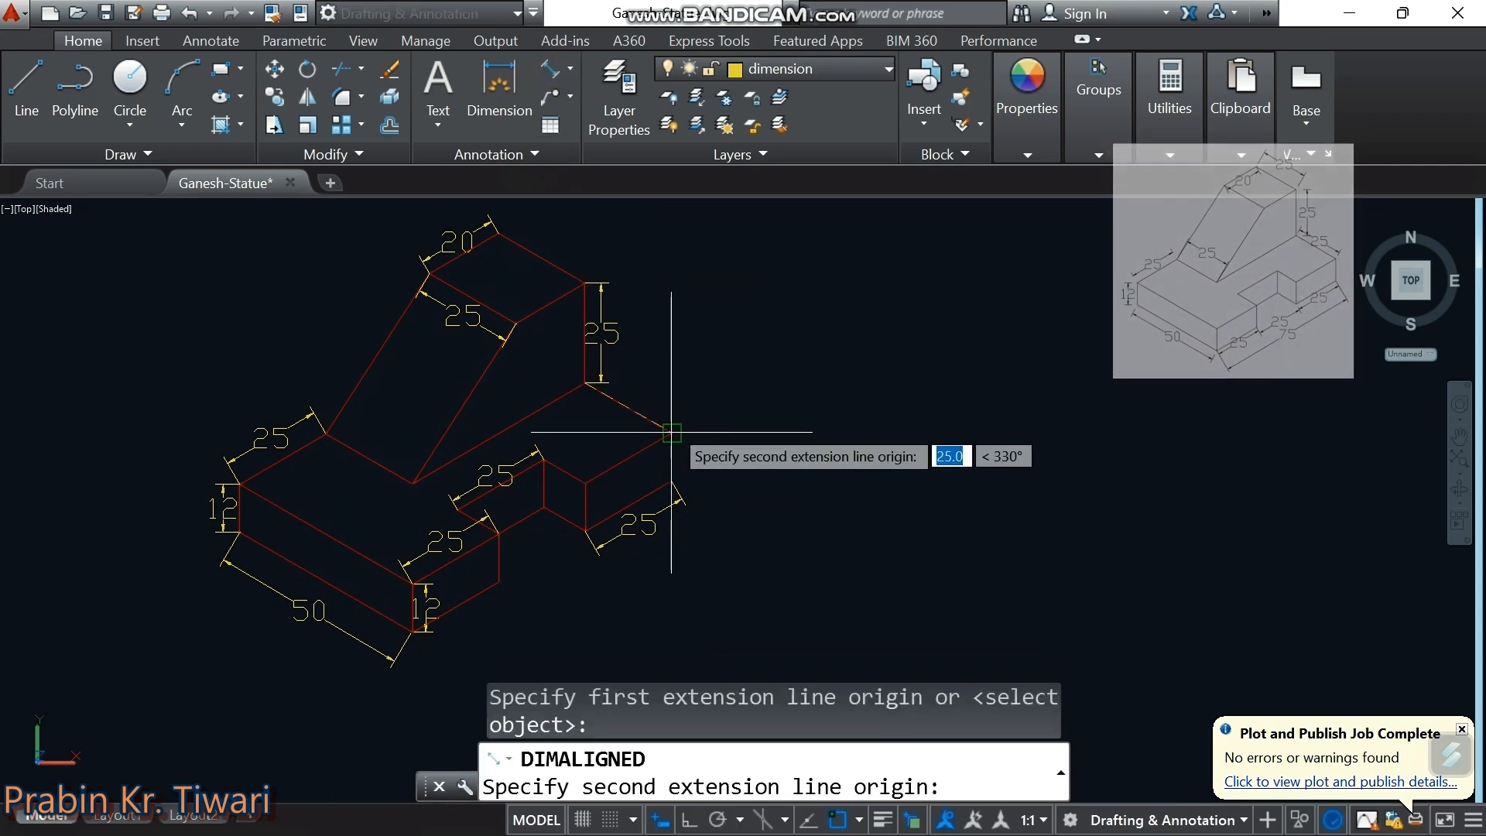
{"action": "left_click", "coordinate": [670, 433]}
{"action": "left_click", "coordinate": [658, 391]}
Add an overall aligned dimension from the base's near front bottom corner to its far bottom corner, placing it outside the shorter dimension
{"action": "middle_click_drag", "start_coordinate": [534, 266], "coordinate": [515, 233]}
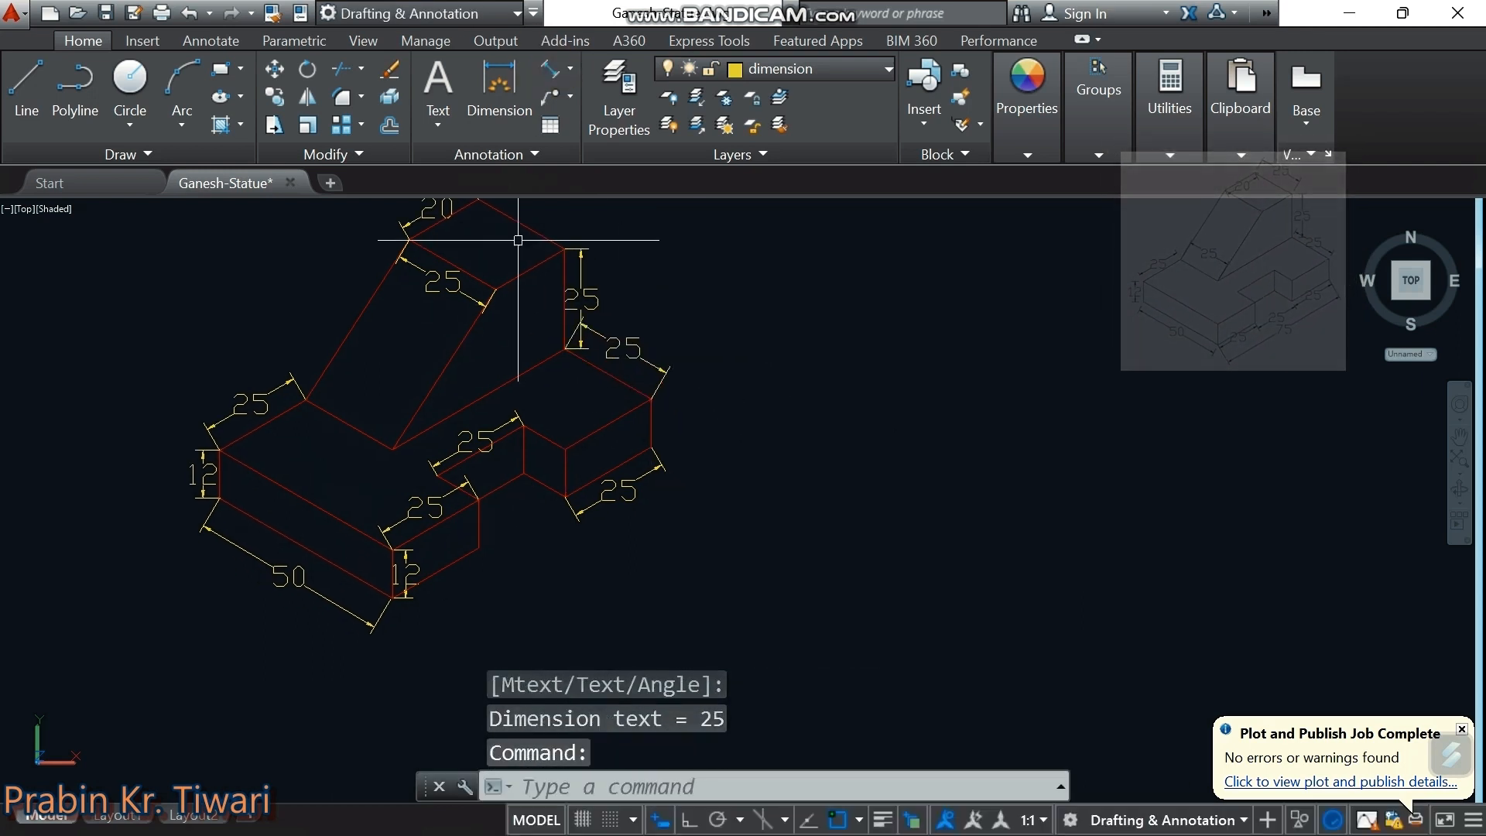
{"action": "key", "text": "Return"}
{"action": "left_click", "coordinate": [392, 597]}
{"action": "left_click", "coordinate": [651, 450]}
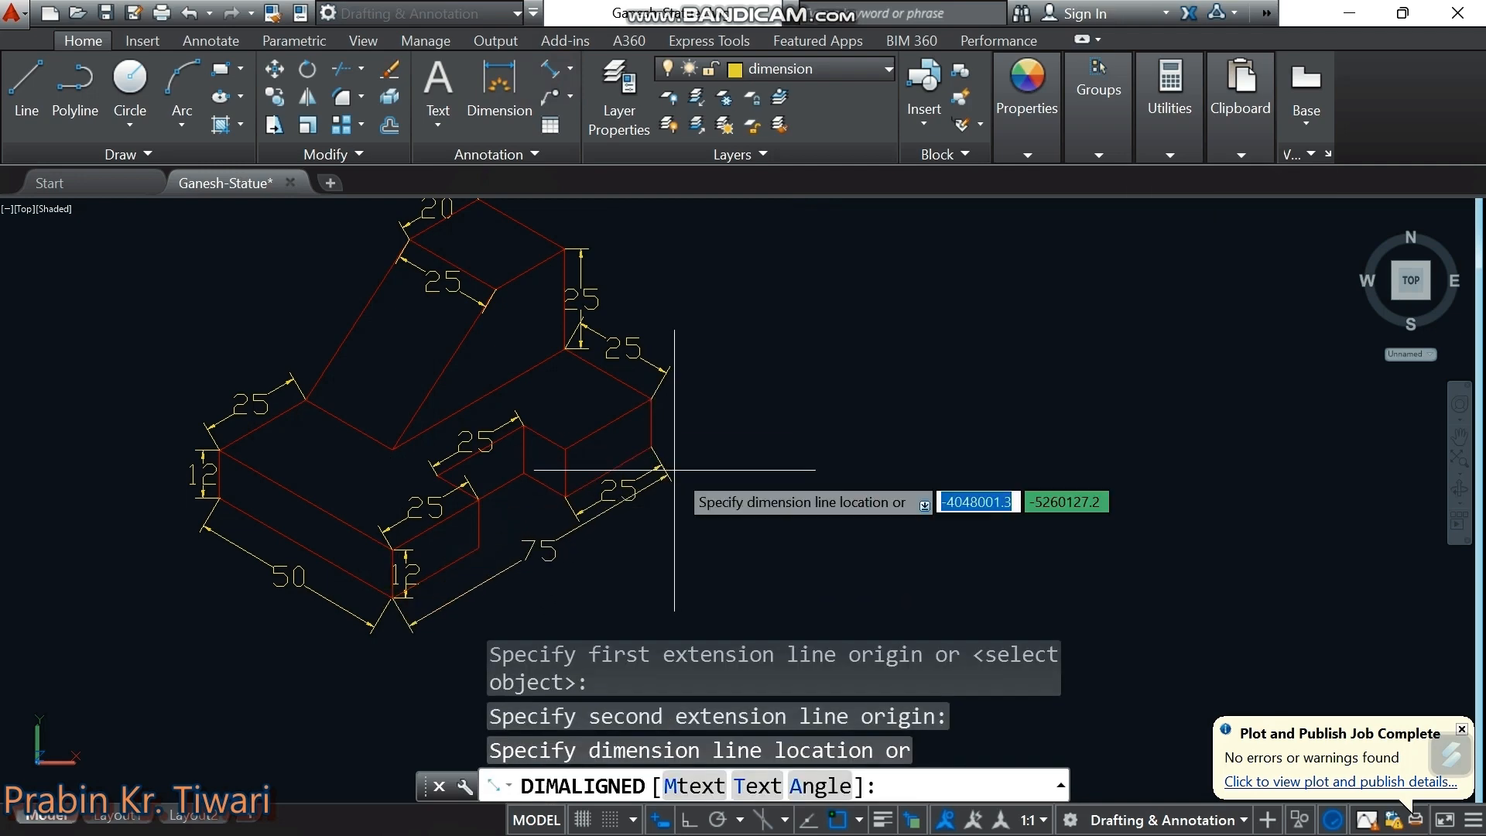
{"action": "left_click", "coordinate": [685, 484]}
{"action": "mouse_move", "coordinate": [745, 410]}
{"action": "middle_mouse_down"}
{"action": "mouse_move", "coordinate": [840, 460]}
{"action": "mouse_move", "coordinate": [869, 421]}
{"action": "middle_mouse_up"}
{"action": "scroll", "coordinate": [805, 423], "scroll_direction": "up", "scroll_amount": 3}
{"action": "scroll", "coordinate": [805, 423], "scroll_direction": "down", "scroll_amount": 4}
{"action": "scroll", "coordinate": [806, 423], "scroll_direction": "up", "scroll_amount": 3}
{"action": "scroll", "coordinate": [868, 422], "scroll_direction": "down", "scroll_amount": 2}
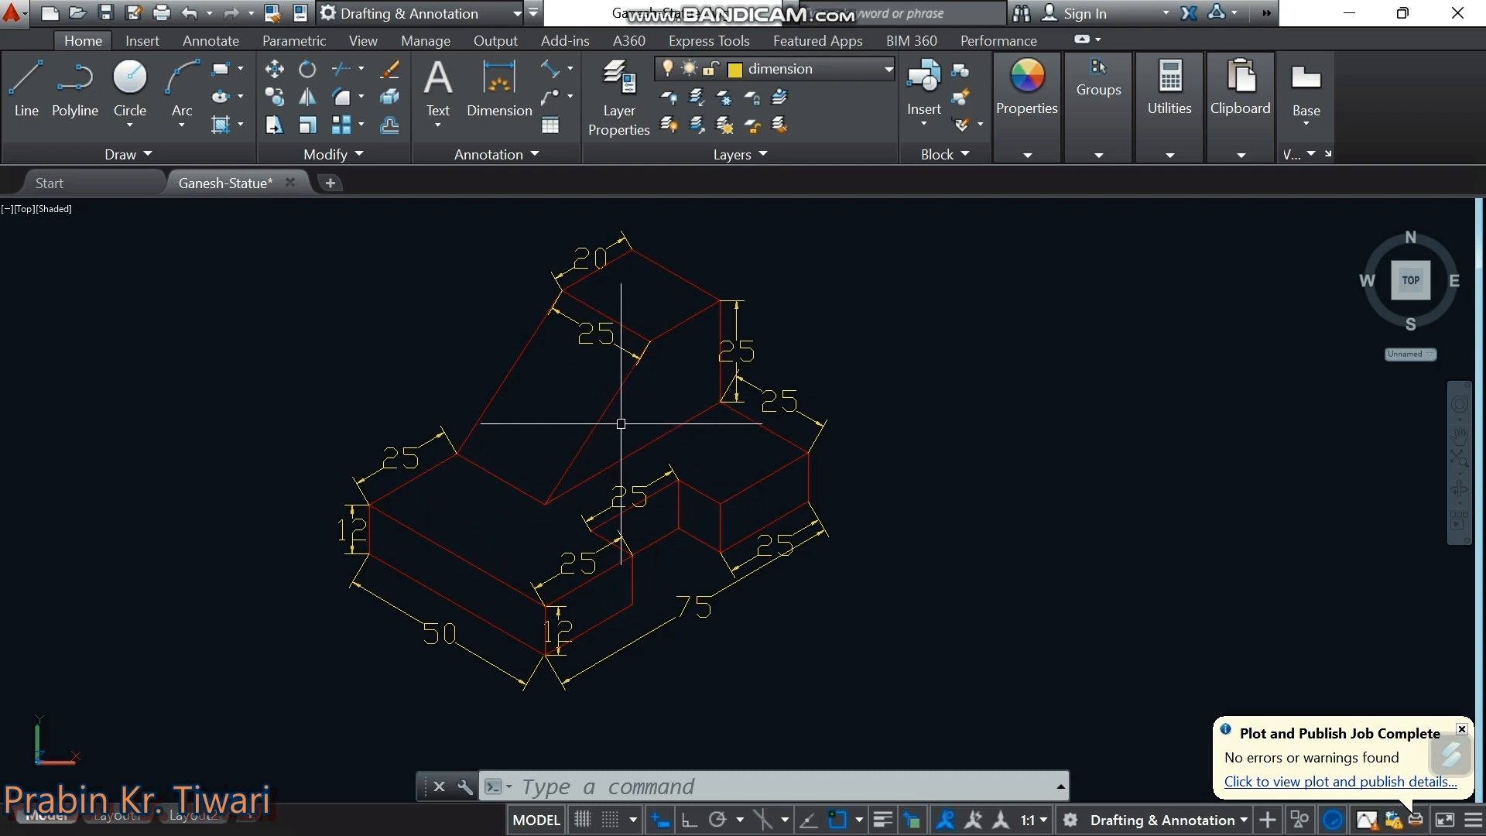
Change the color of the line layer to blue, index color 170
{"action": "left_click", "coordinate": [797, 68]}
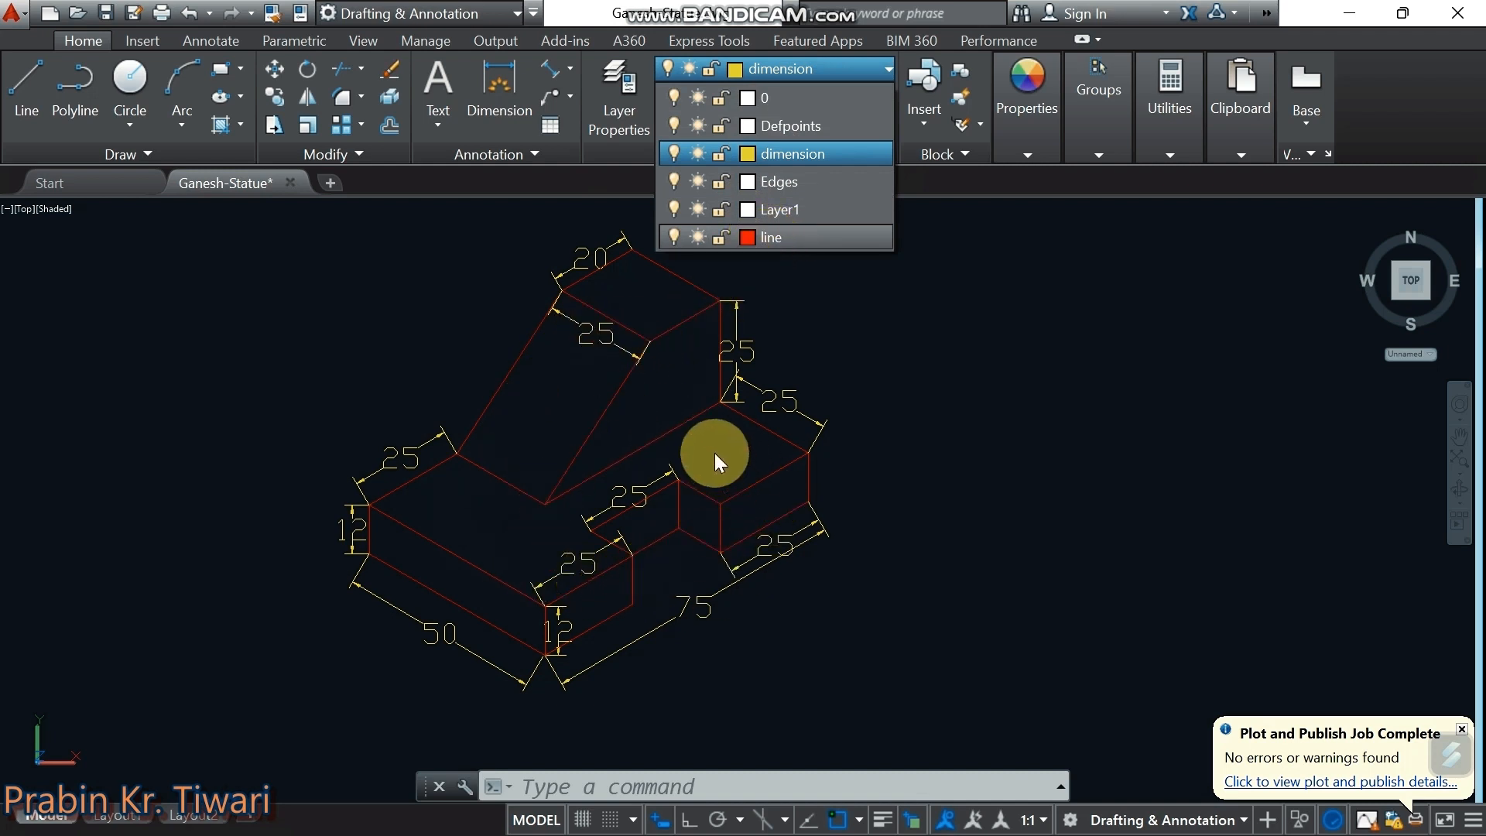
{"action": "left_click", "coordinate": [748, 236]}
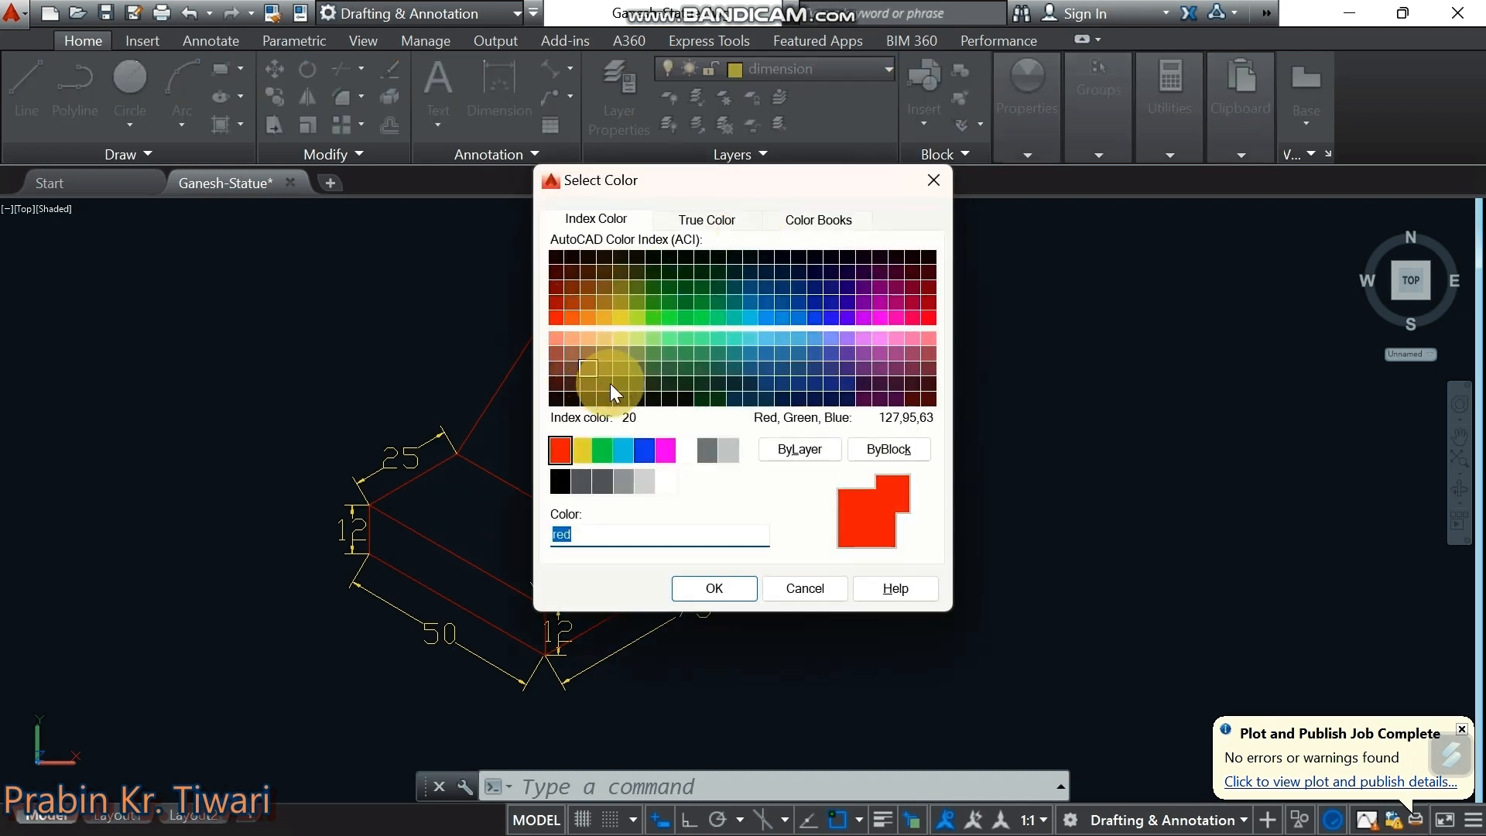
{"action": "left_click", "coordinate": [814, 318]}
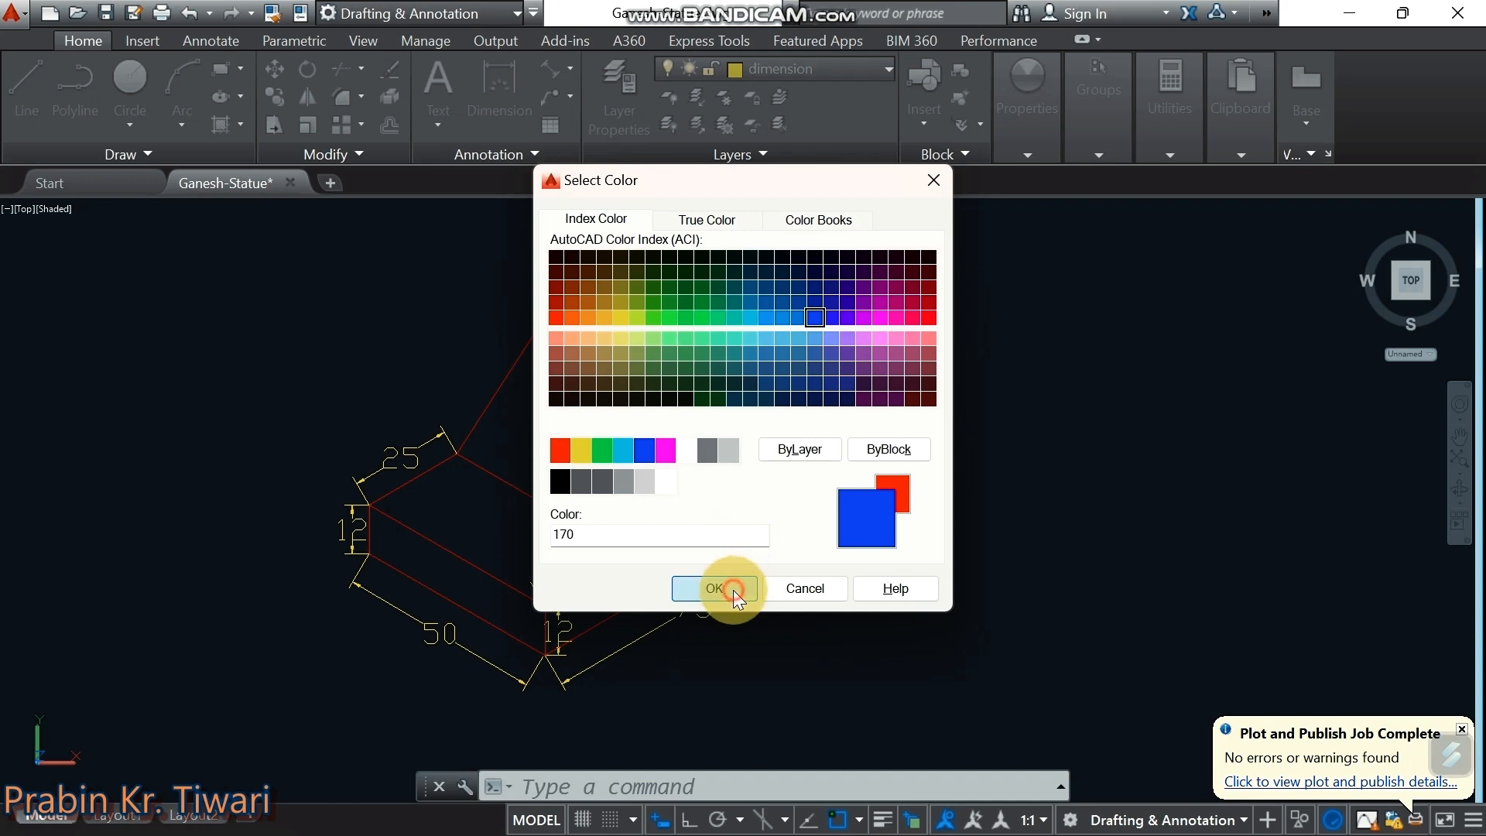
{"action": "left_click", "coordinate": [731, 592]}
{"action": "scroll", "coordinate": [691, 310], "scroll_direction": "up", "scroll_amount": 1}
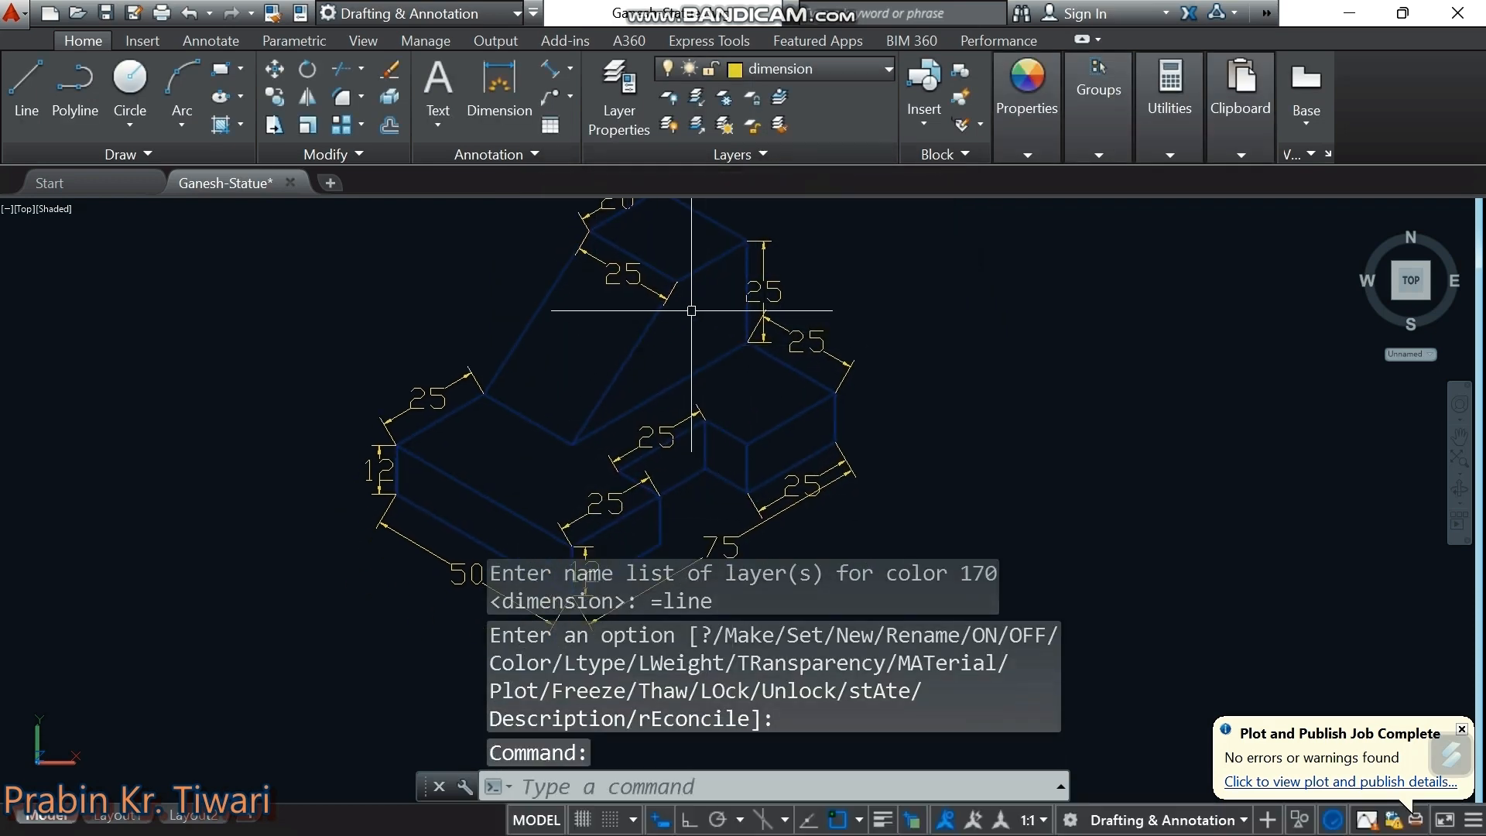
{"action": "key", "text": "Escape"}
{"action": "key", "text": "Escape"}
{"action": "middle_click_drag", "start_coordinate": [733, 480], "coordinate": [749, 532]}
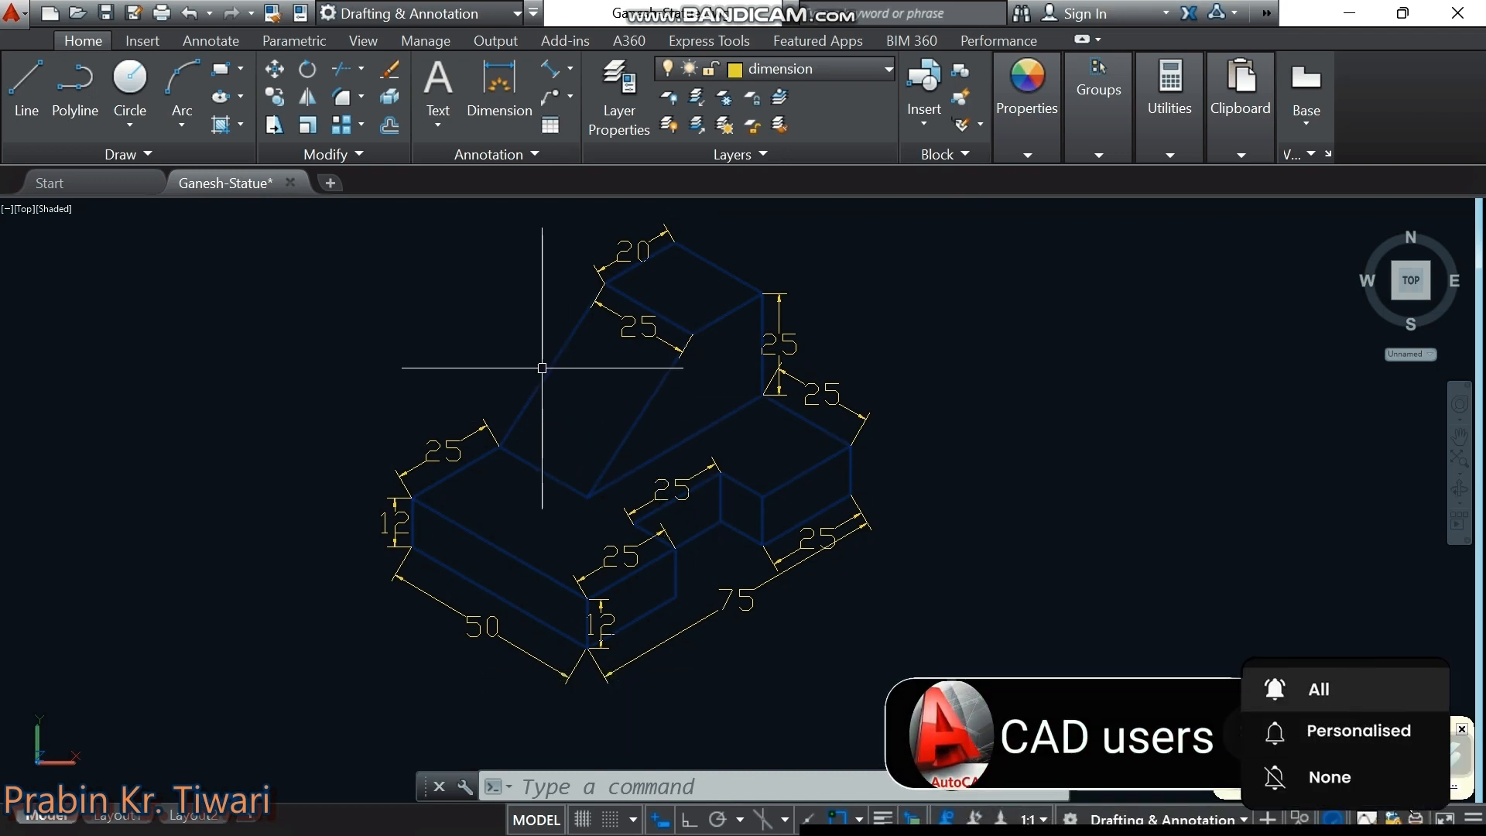
{"action": "middle_click_drag", "start_coordinate": [705, 254], "coordinate": [702, 263]}
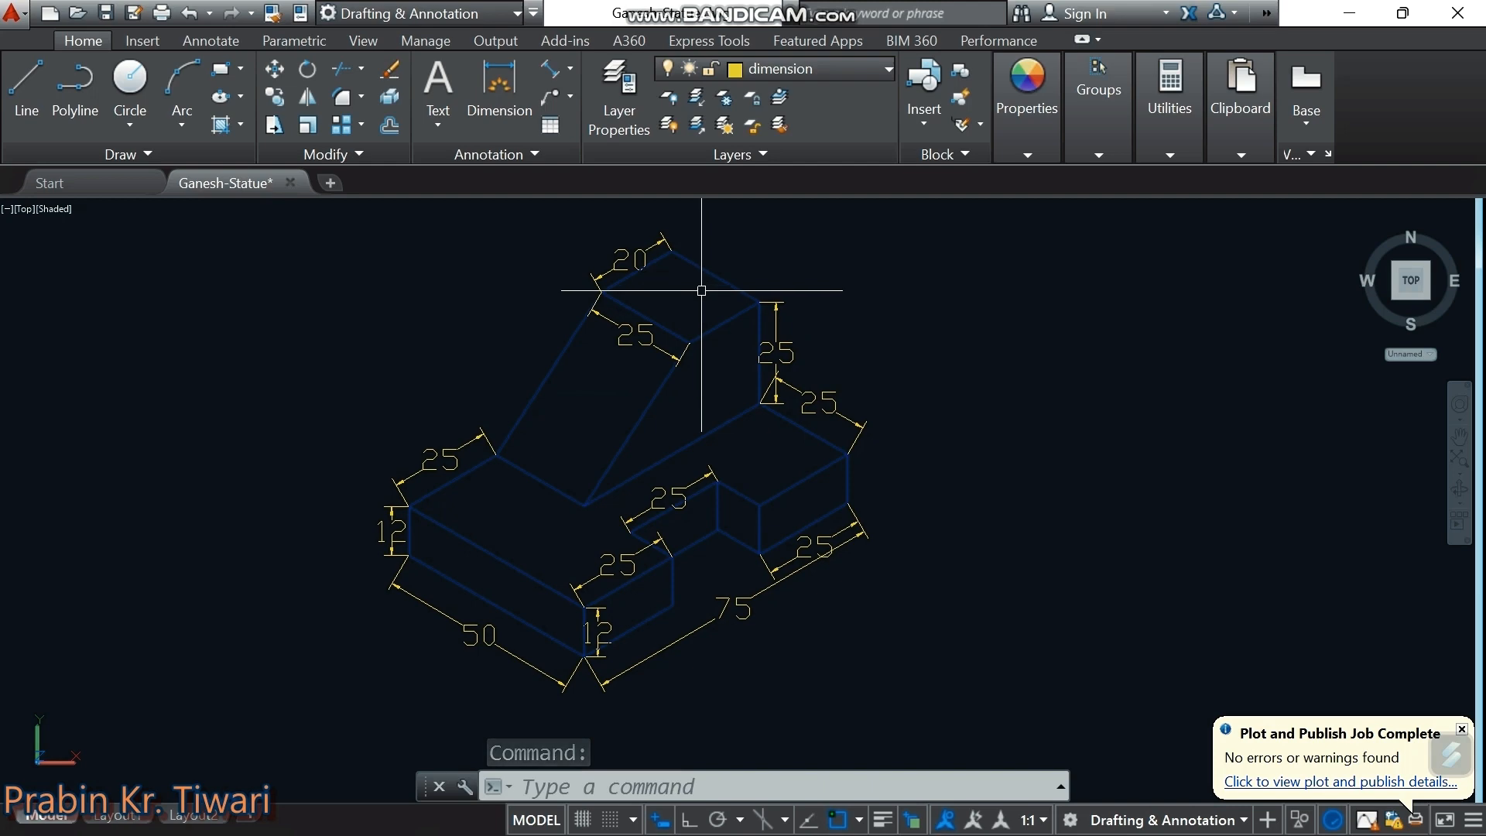
{"action": "middle_click_drag", "start_coordinate": [701, 290], "coordinate": [703, 294]}
{"action": "scroll", "coordinate": [702, 296], "scroll_direction": "up", "scroll_amount": 1}
{"action": "scroll", "coordinate": [698, 371], "scroll_direction": "down", "scroll_amount": 5}
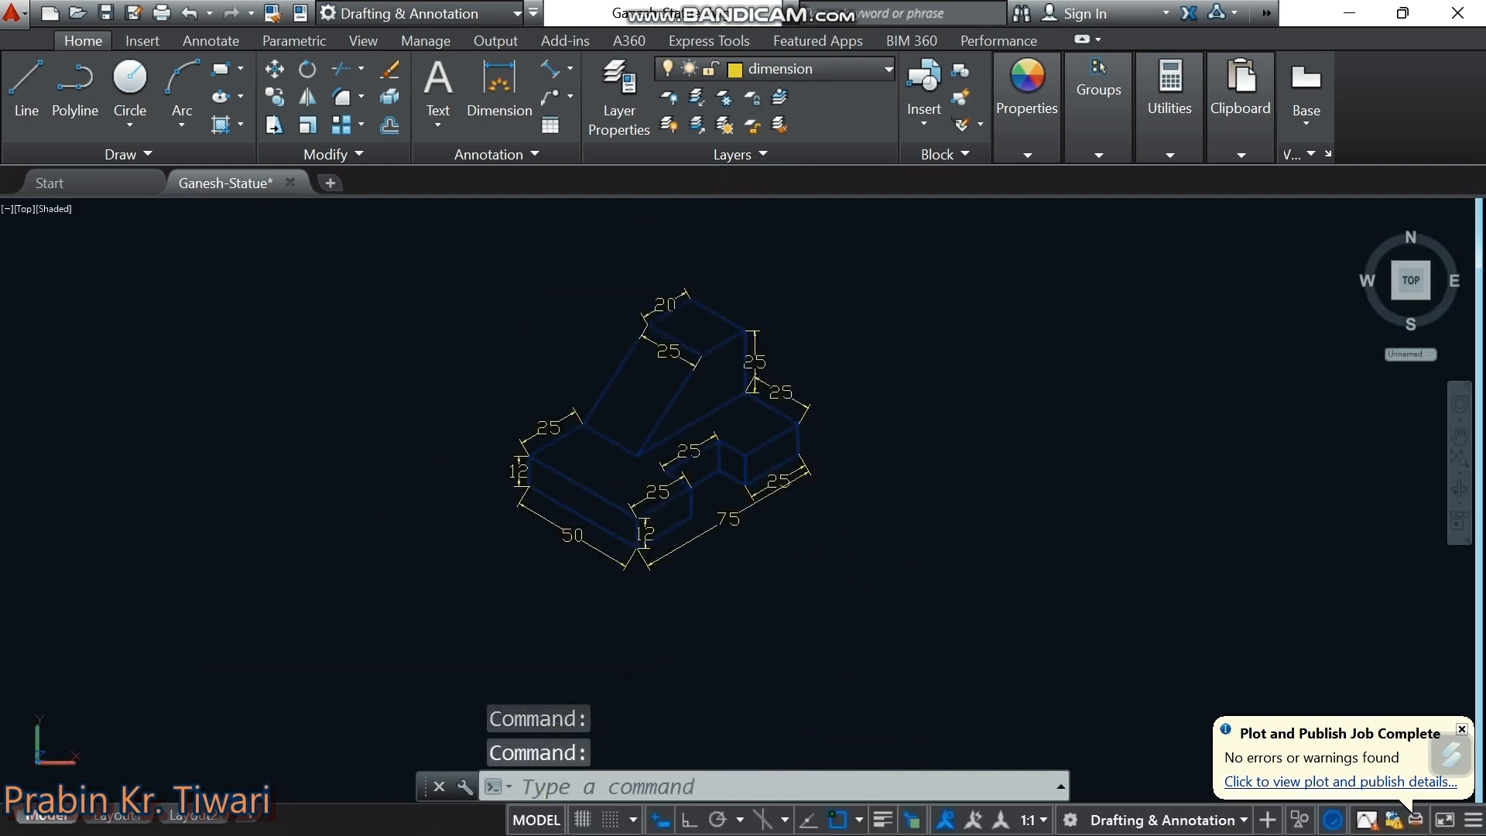
{"action": "middle_click_drag", "start_coordinate": [697, 371], "coordinate": [693, 346]}
{"action": "scroll", "coordinate": [692, 345], "scroll_direction": "up", "scroll_amount": 3}
Freeze the line layer to hide the part's outline
{"action": "left_click", "coordinate": [774, 68]}
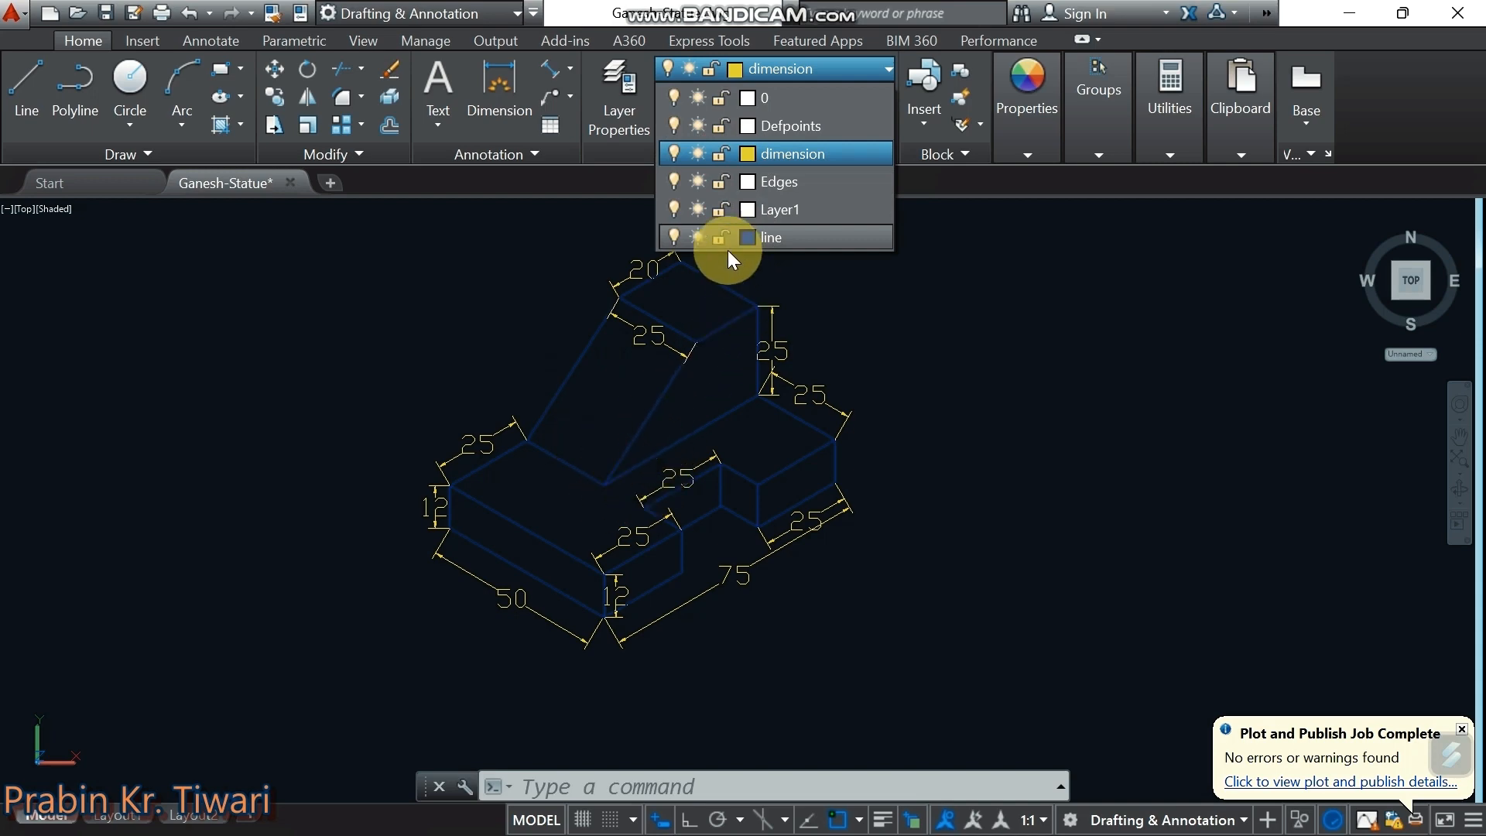
{"action": "left_click", "coordinate": [691, 237]}
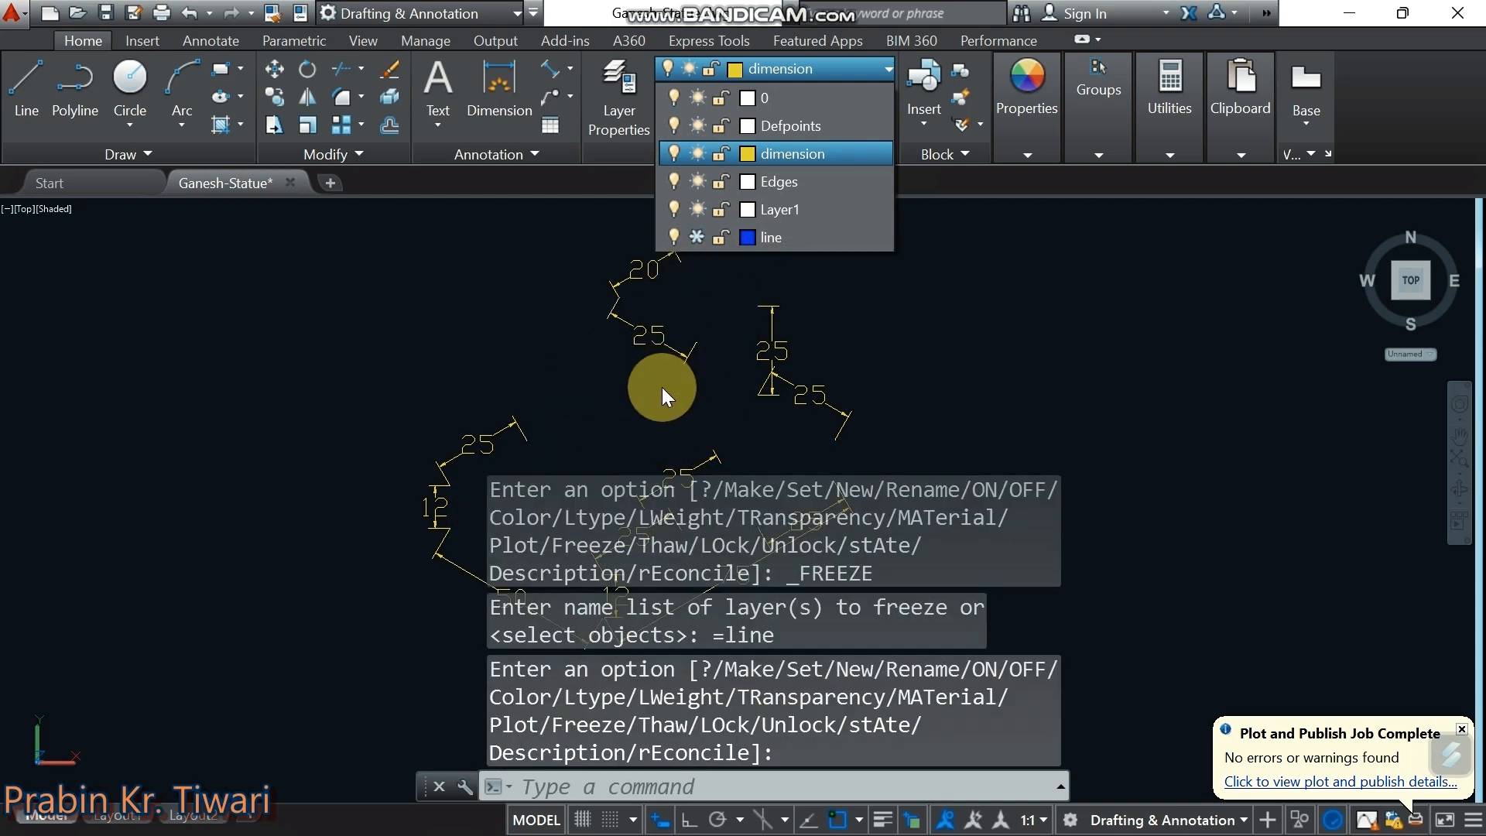
{"action": "left_click", "coordinate": [662, 389]}
{"action": "key", "text": "Escape"}
{"action": "key", "text": "Escape"}
{"action": "key", "text": "Escape"}
{"action": "middle_click_drag", "start_coordinate": [661, 409], "coordinate": [711, 410]}
Thaw the line layer to bring back the part's outline
{"action": "left_click", "coordinate": [810, 68]}
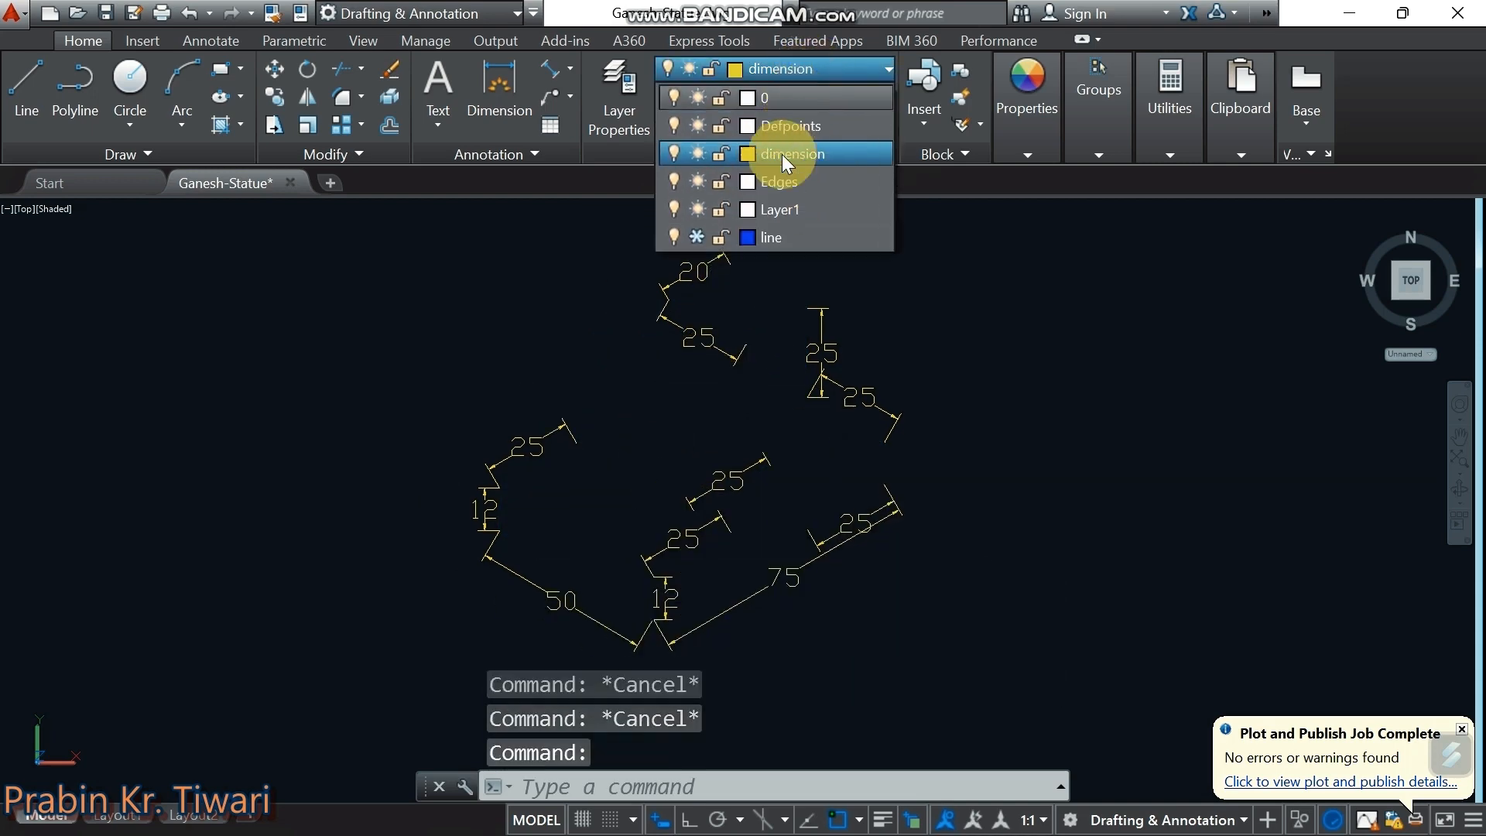
{"action": "left_click", "coordinate": [697, 237]}
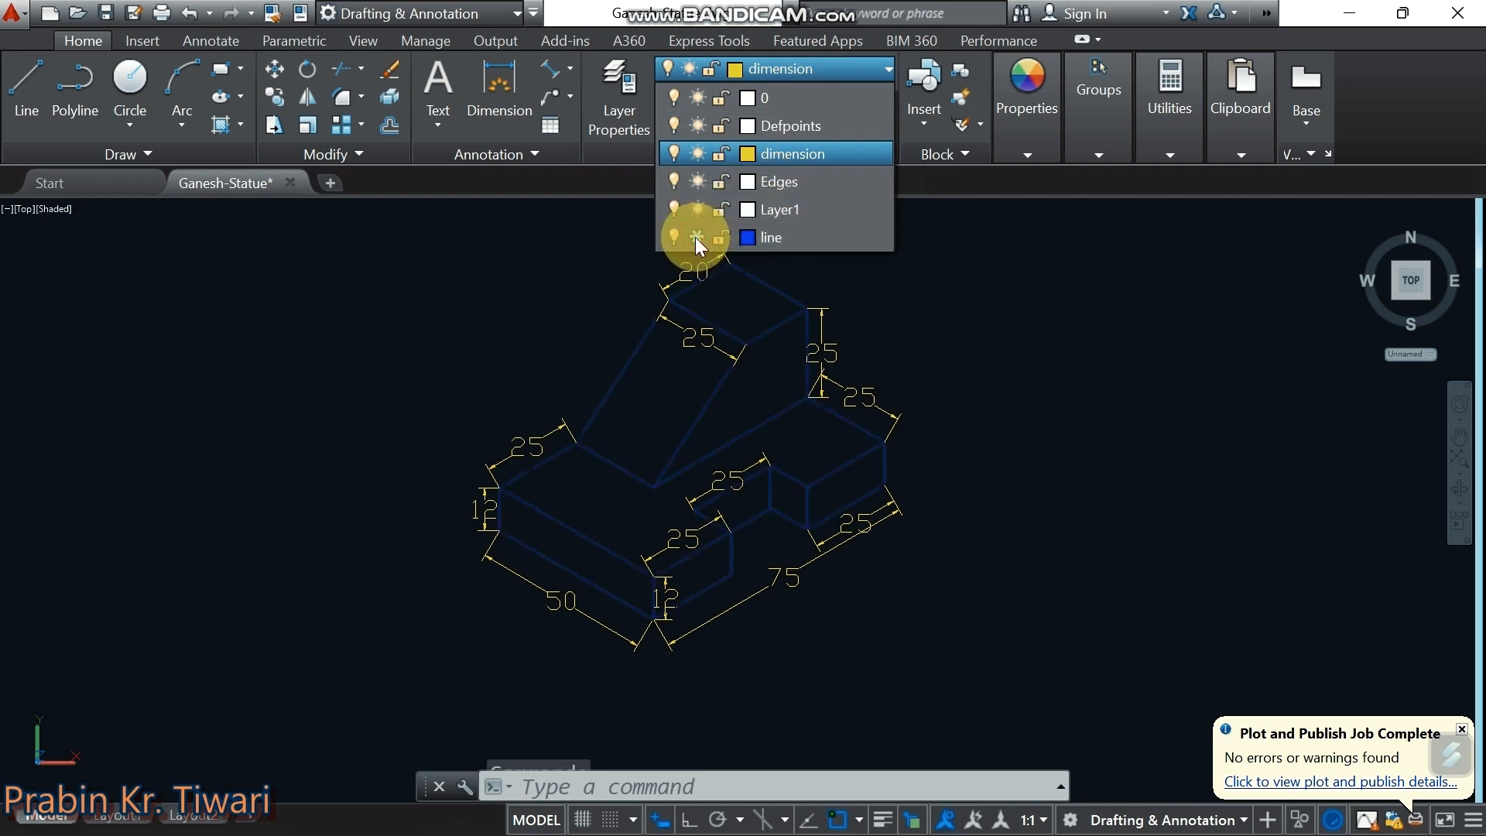
{"action": "left_click", "coordinate": [671, 365]}
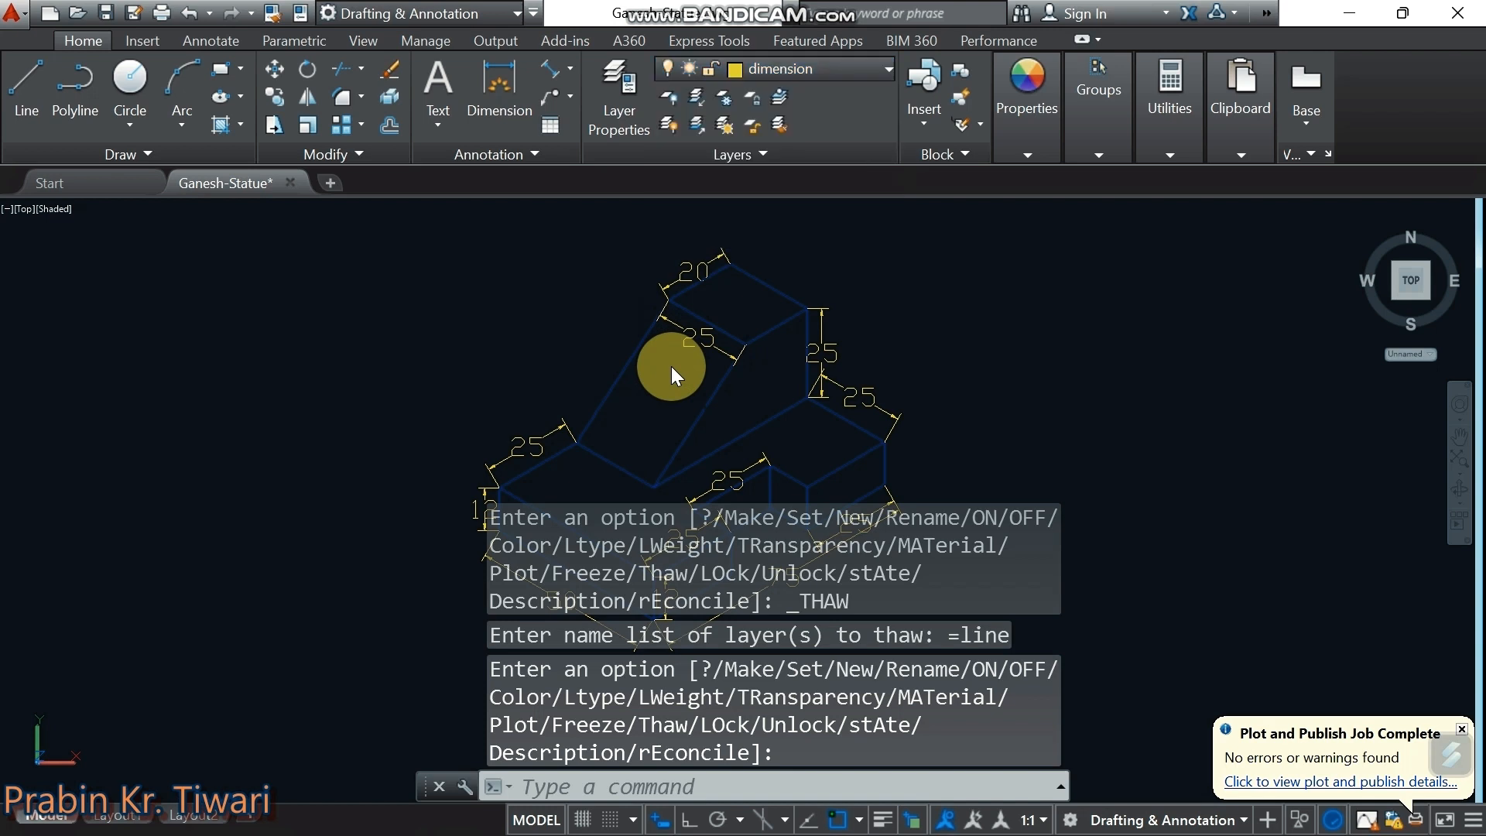
{"action": "key", "text": "Escape"}
{"action": "key", "text": "Escape"}
{"action": "key", "text": "Escape"}
{"action": "middle_click_drag", "start_coordinate": [677, 391], "coordinate": [662, 387]}
{"action": "key", "text": "Escape"}
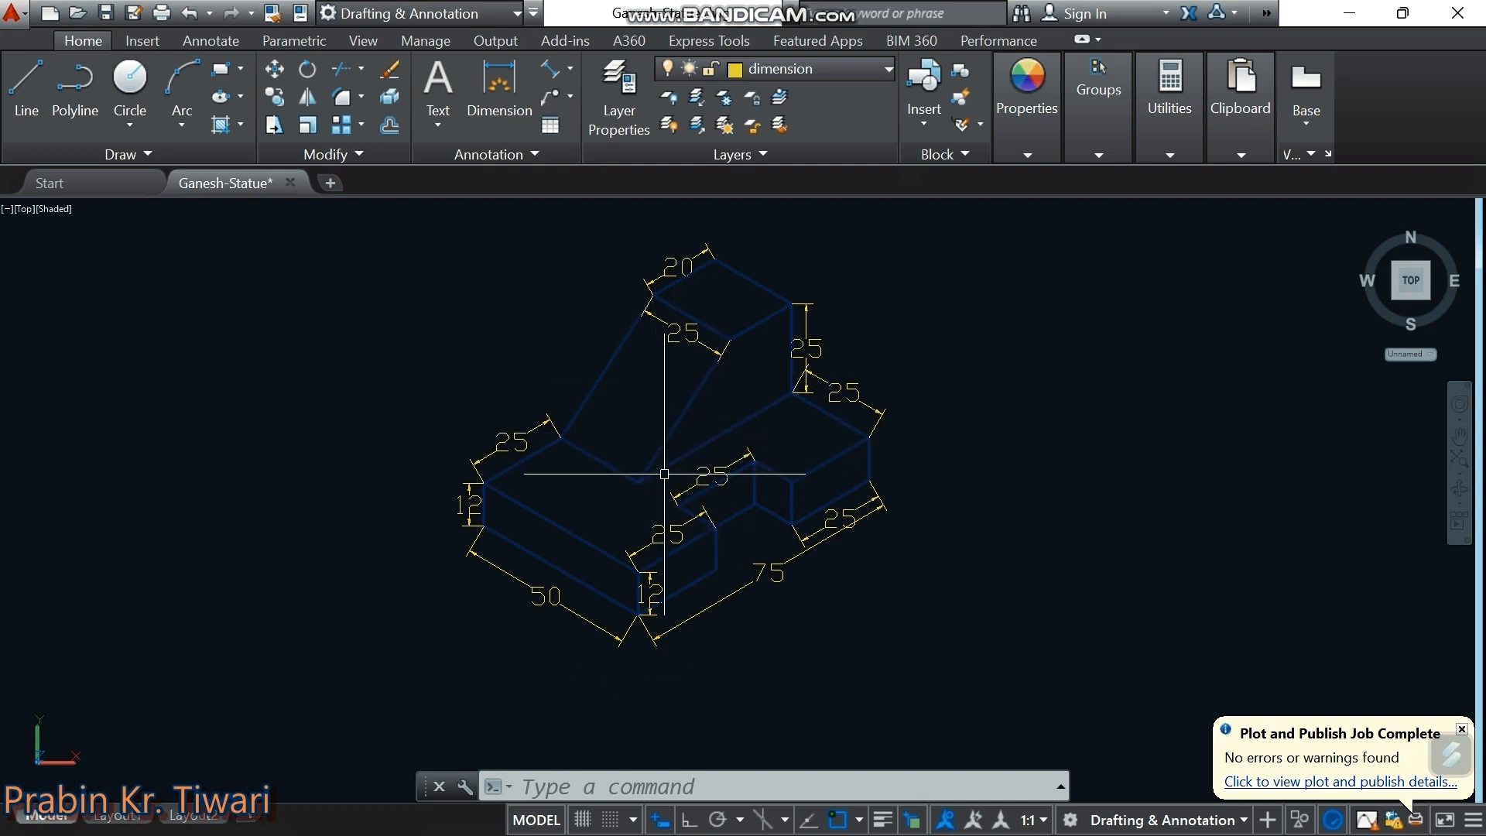
Set the line layer's color back to red
{"action": "left_click", "coordinate": [773, 69]}
{"action": "left_click", "coordinate": [744, 238]}
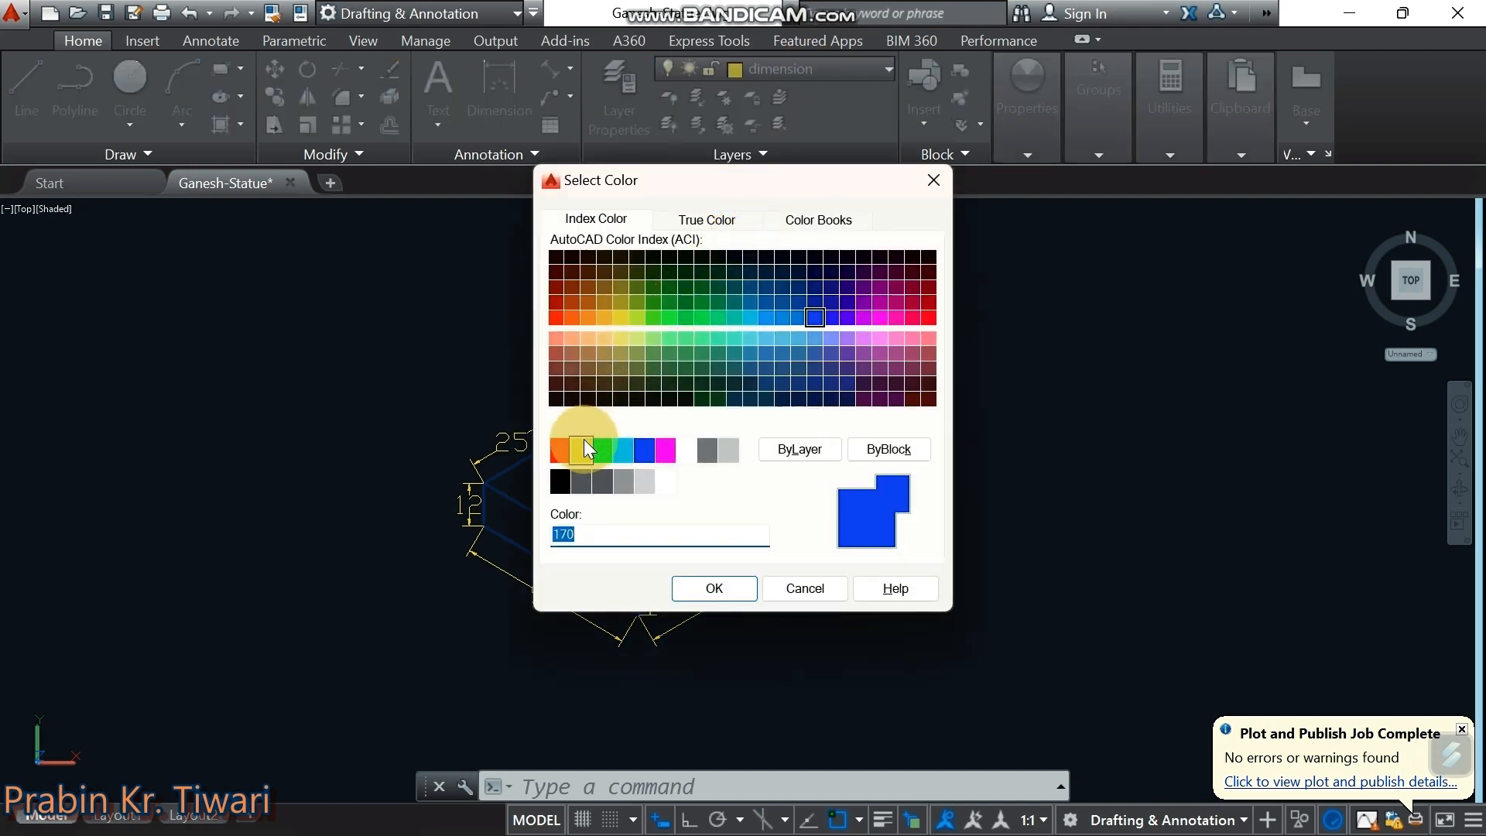
{"action": "left_click", "coordinate": [582, 448]}
{"action": "left_click", "coordinate": [559, 452]}
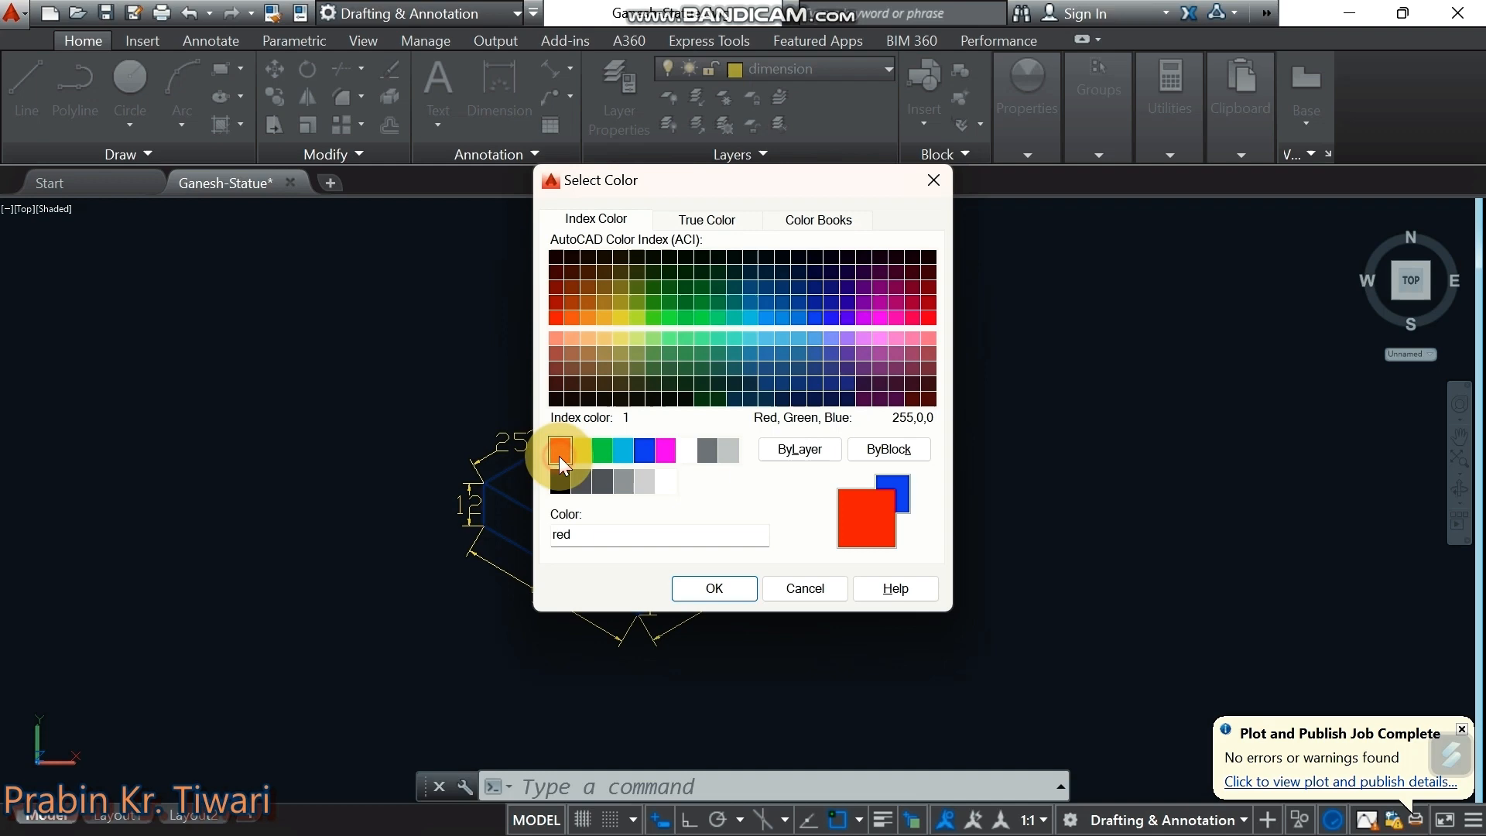
{"action": "left_click", "coordinate": [713, 588]}
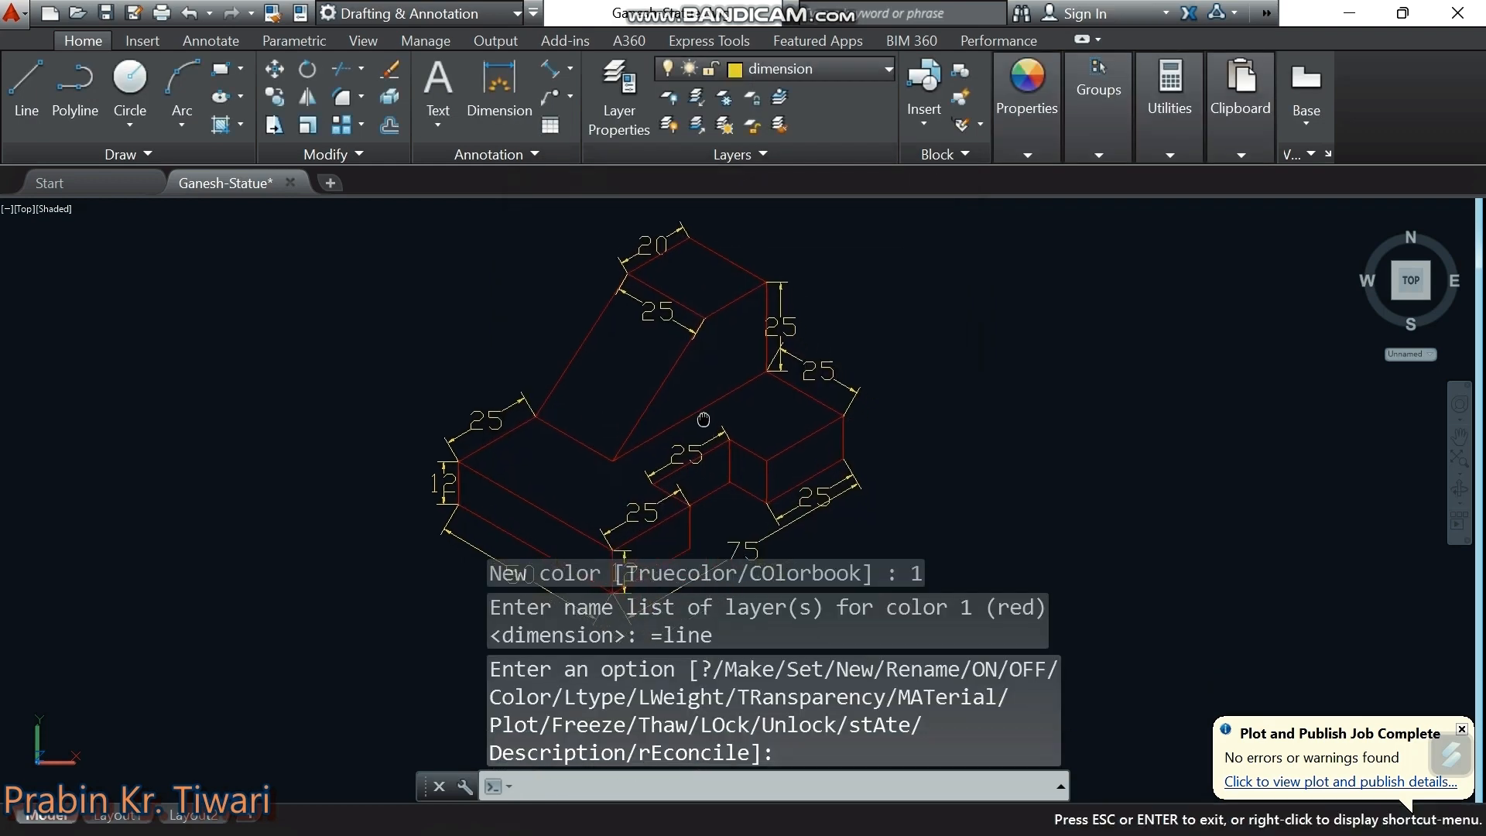
{"action": "key", "text": "Escape"}
{"action": "key", "text": "Escape"}
{"action": "key", "text": "Escape"}
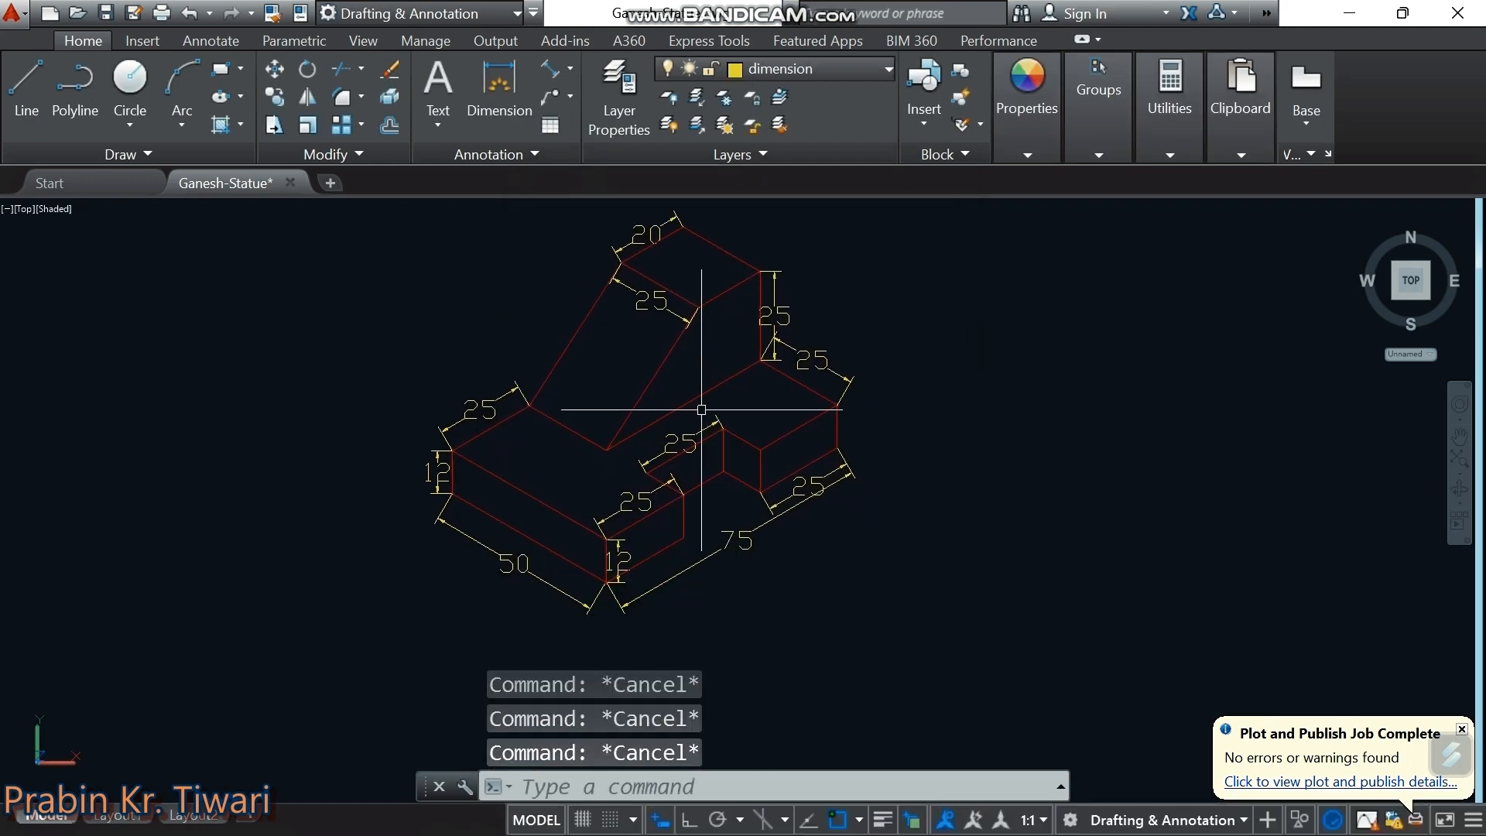
{"action": "middle_click_drag", "start_coordinate": [715, 375], "coordinate": [731, 413]}
{"action": "key", "text": "Escape"}
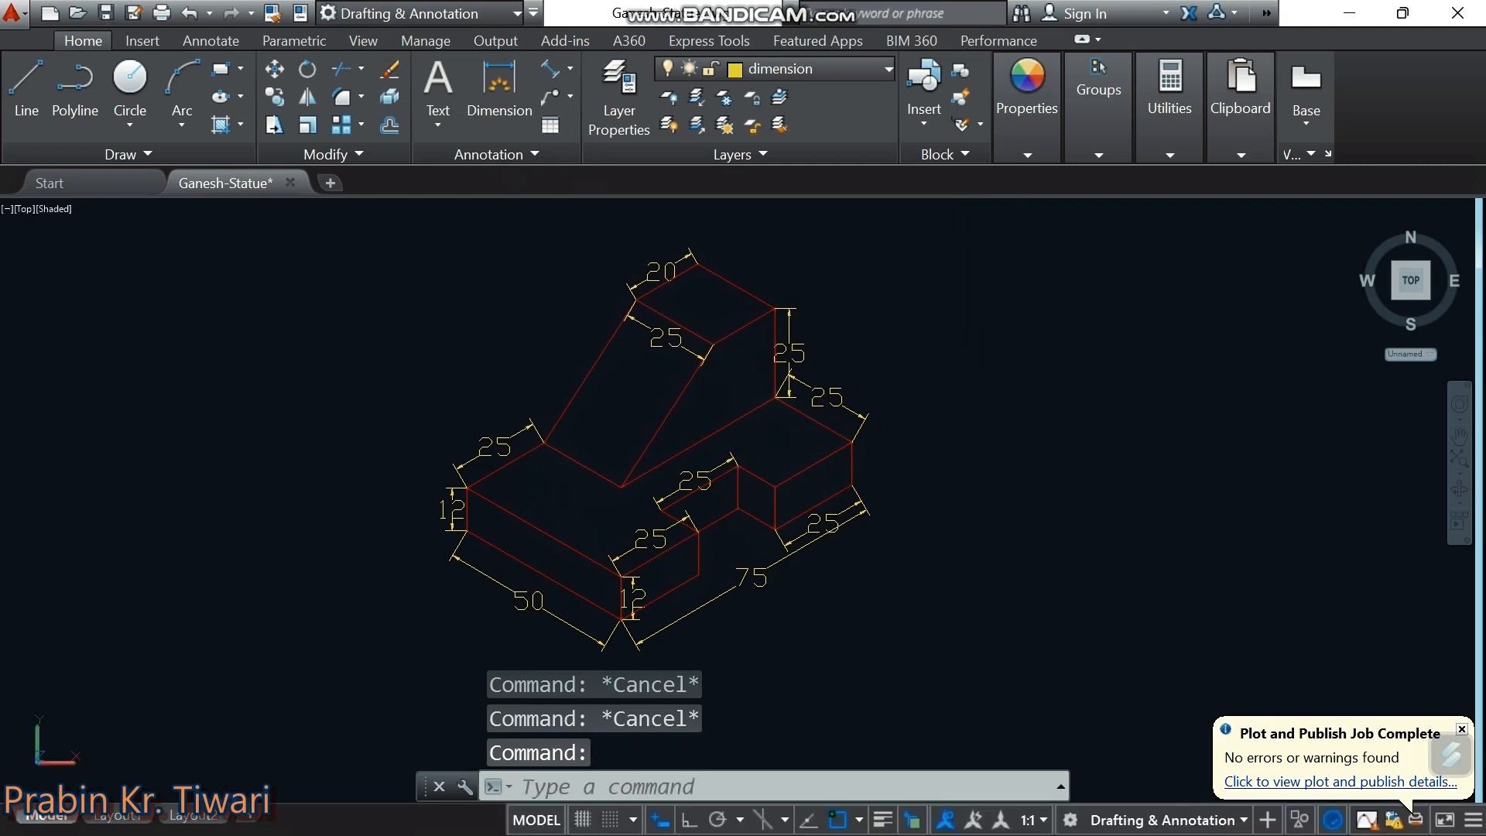